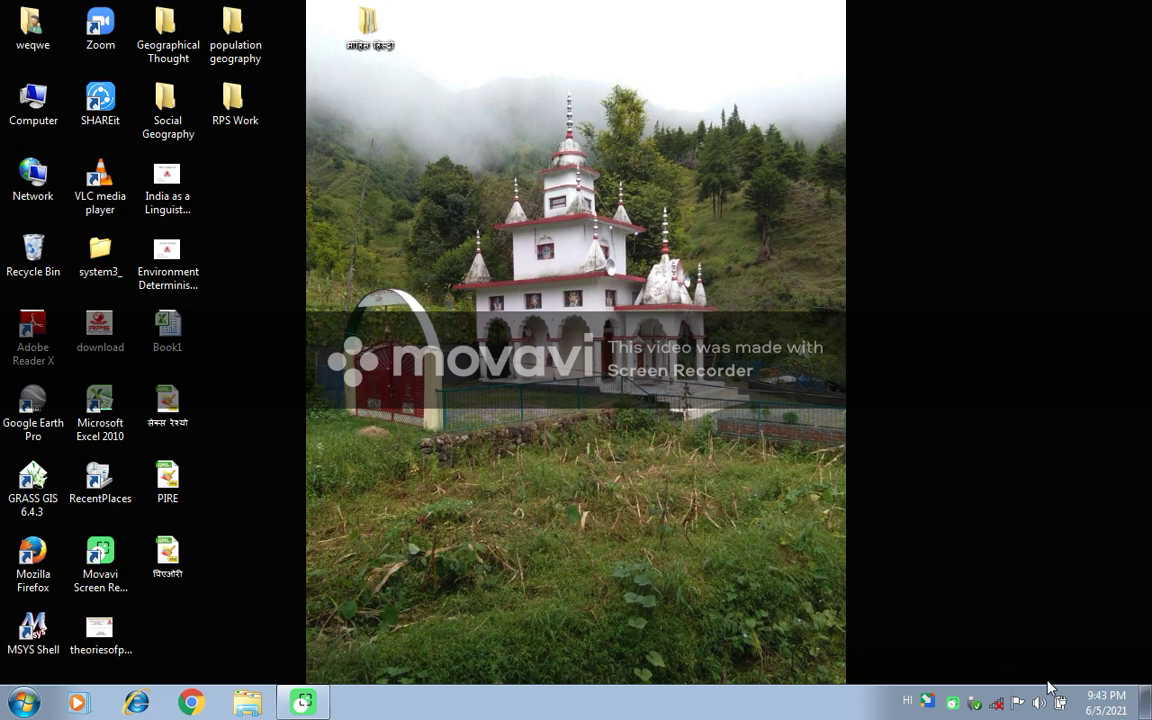
Launch QGIS Desktop 3.4.3 and dismiss the plugin processing warning
{"action": "left_click", "coordinate": [30, 705]}
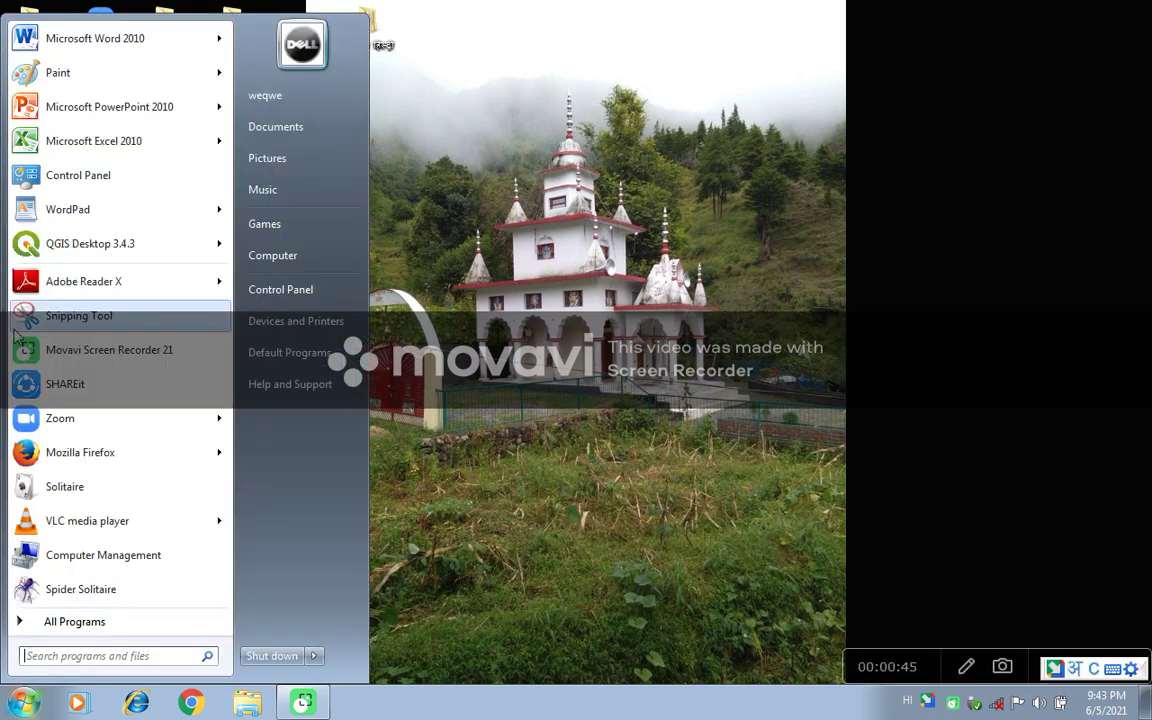
{"action": "left_click", "coordinate": [110, 249]}
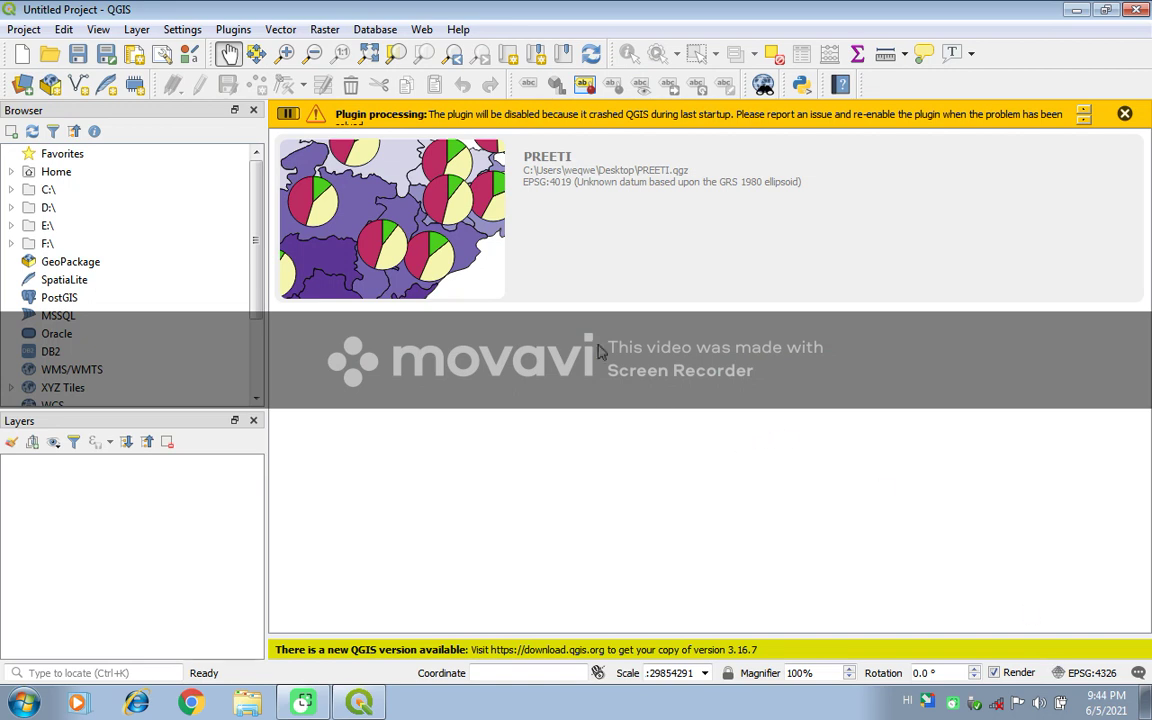
{"action": "left_click", "coordinate": [1124, 114]}
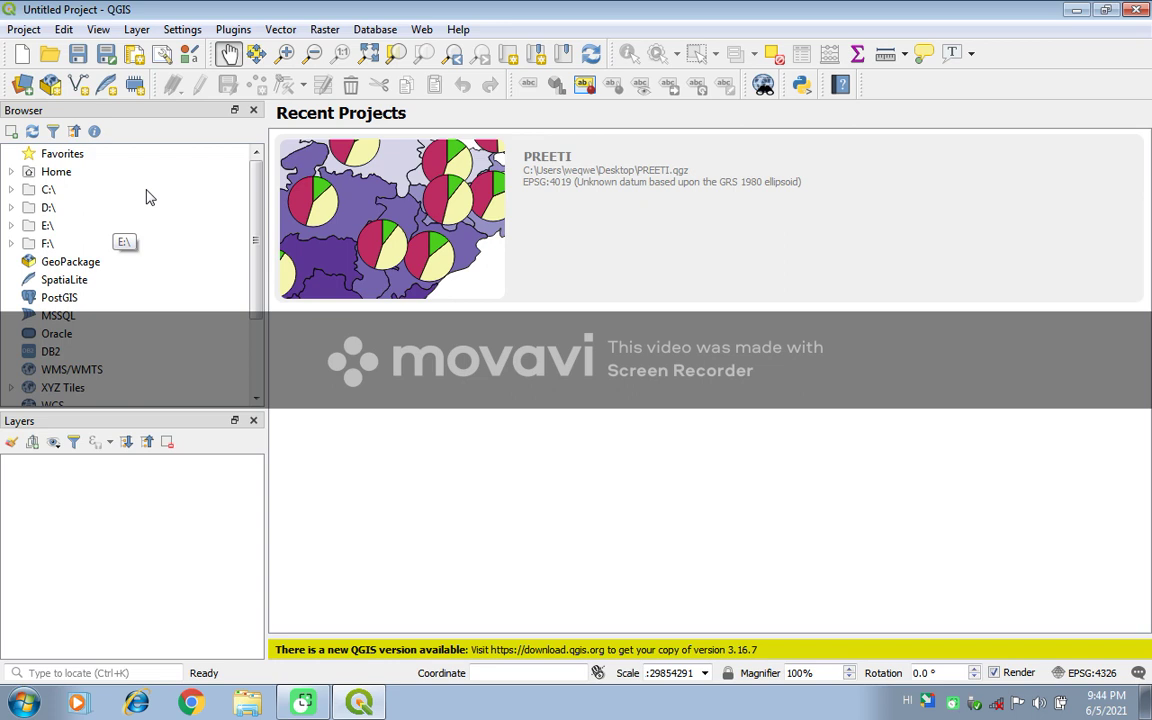
Load India map_region.shp and Census of India 2011.xls from the D:\GIS\censusdata folder into the project
{"action": "double_click", "coordinate": [88, 210]}
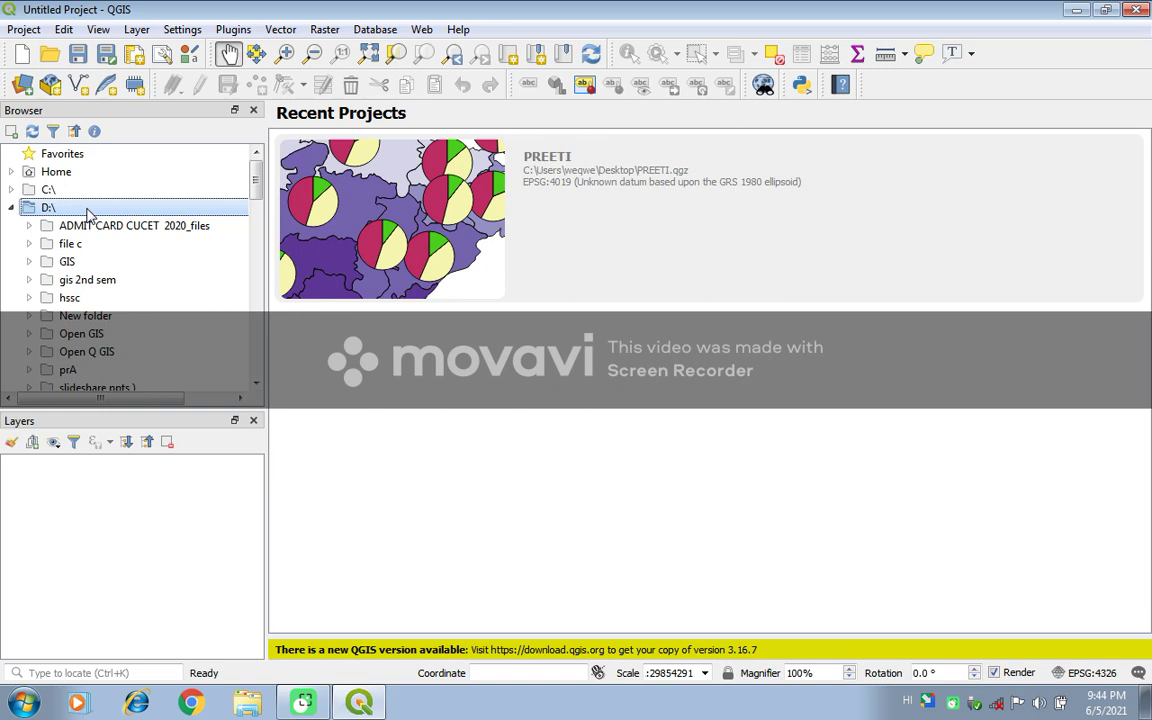
{"action": "double_click", "coordinate": [83, 264]}
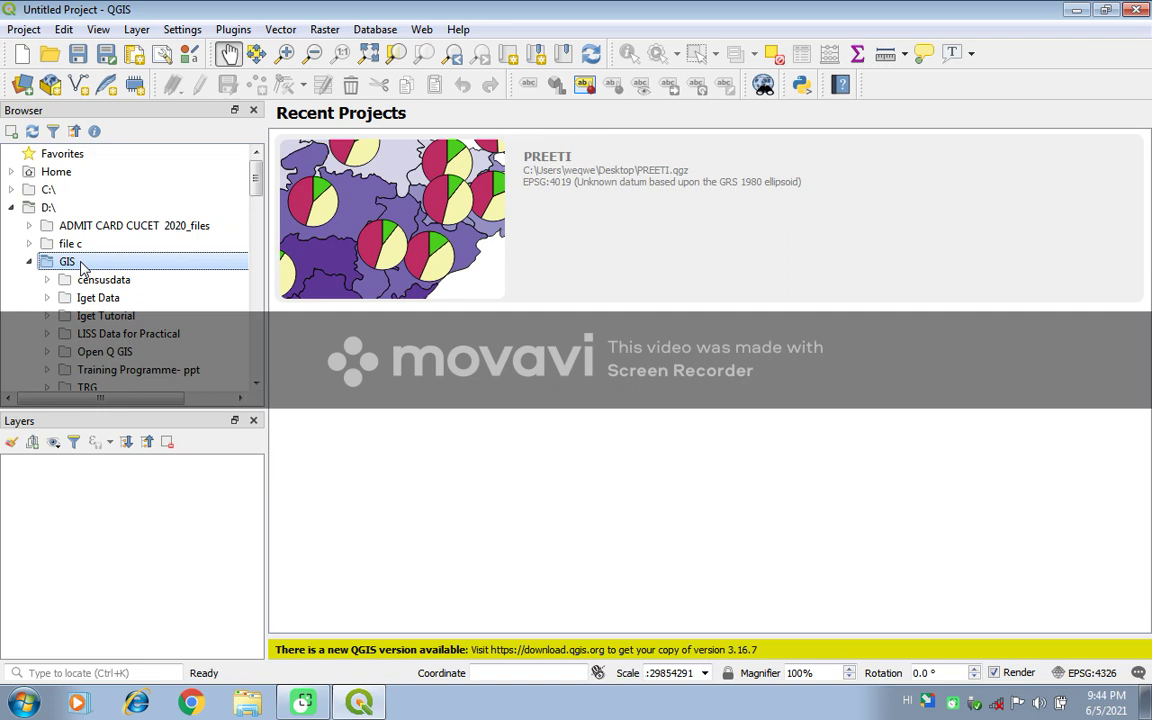
{"action": "double_click", "coordinate": [104, 282]}
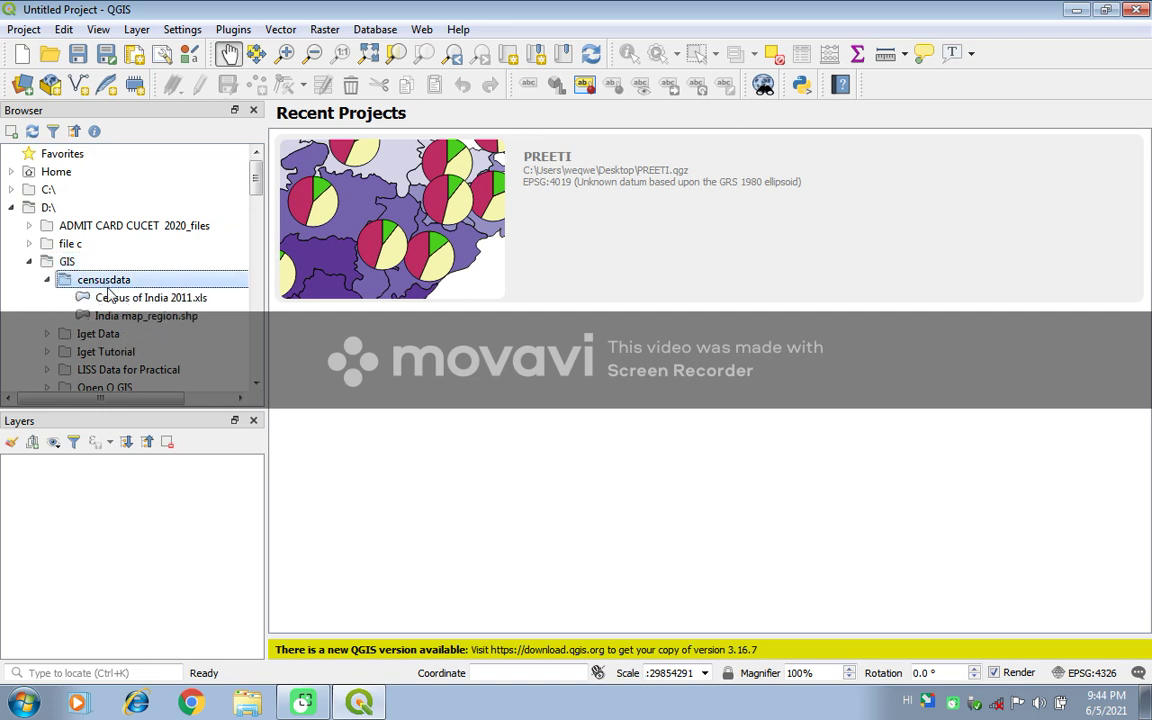
{"action": "left_click", "coordinate": [166, 320]}
{"action": "double_click", "coordinate": [165, 318]}
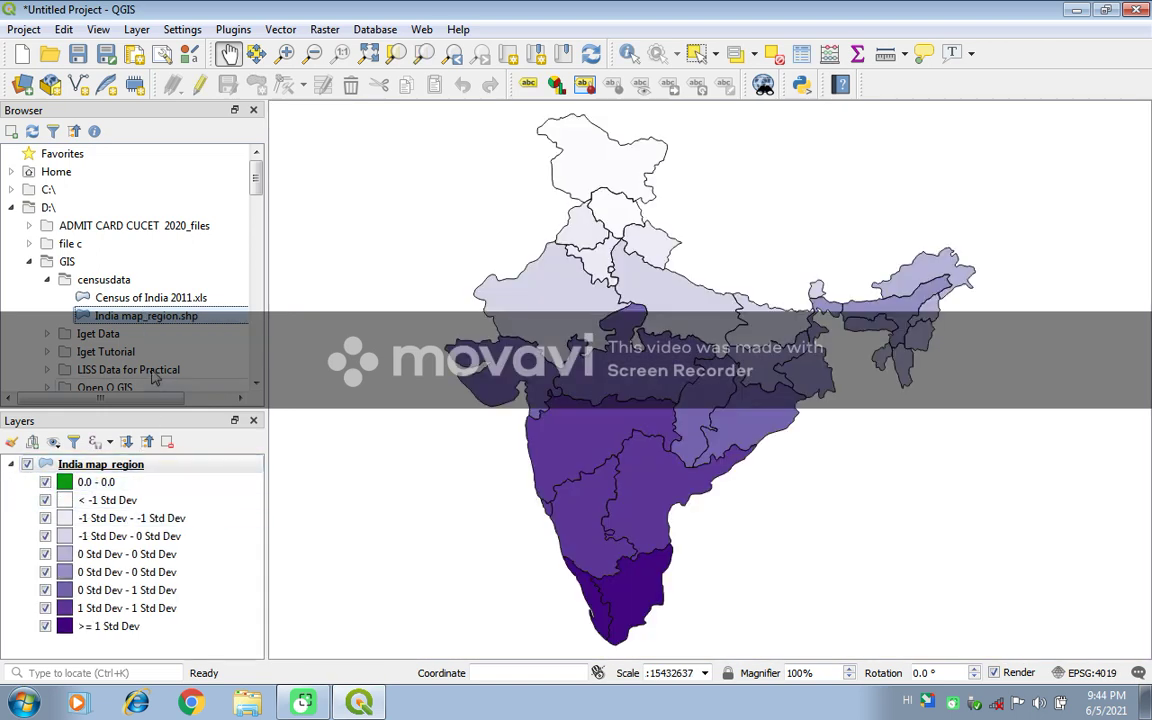
{"action": "double_click", "coordinate": [150, 298]}
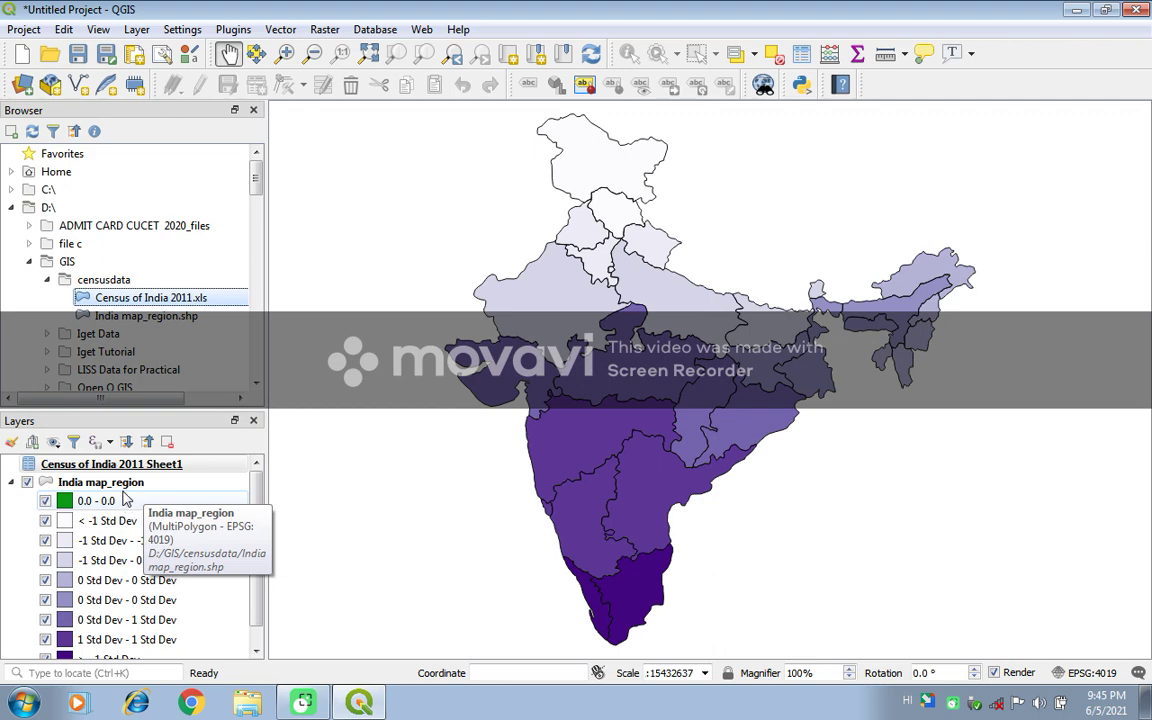
Set up a join of India map_region with Census of India 2011 Sheet1, matching join field State Code to target field STATE_CODE
{"action": "left_click", "coordinate": [137, 487]}
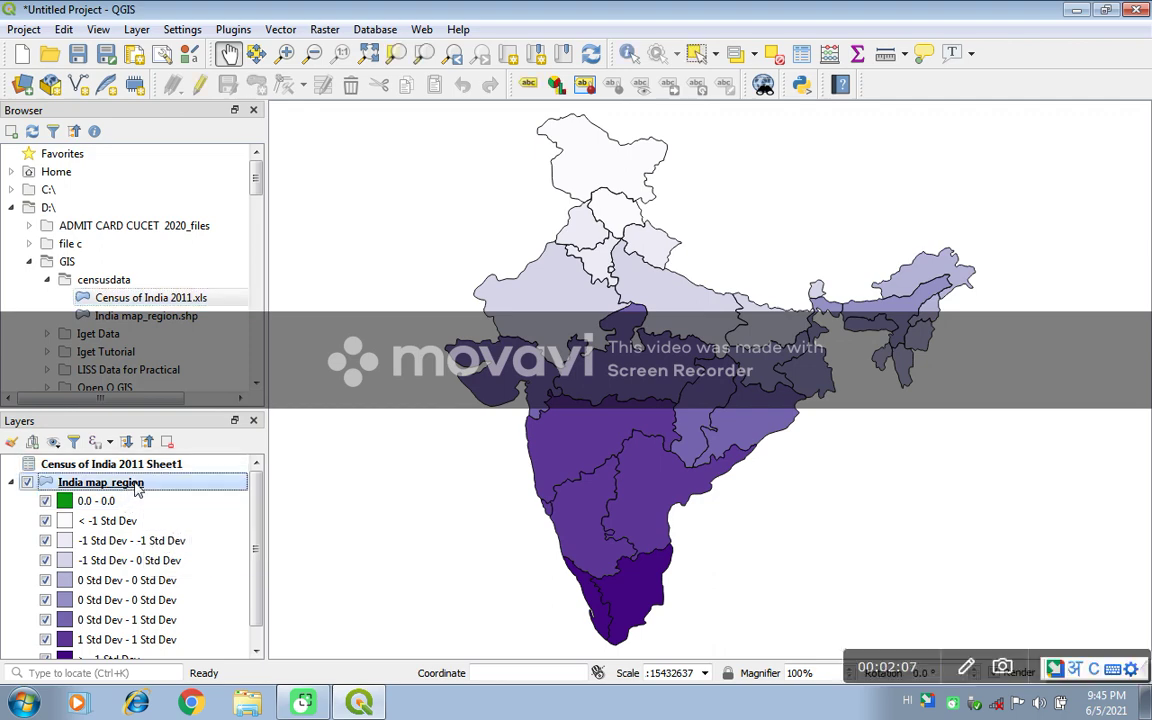
{"action": "double_click", "coordinate": [137, 485]}
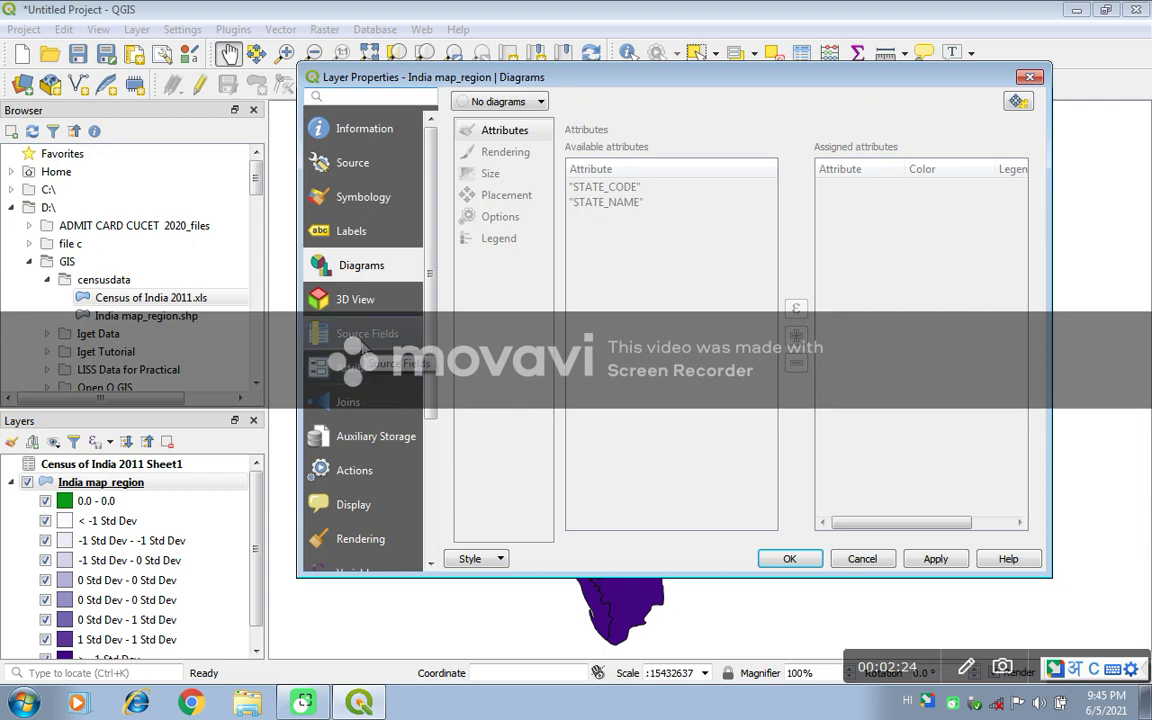
{"action": "left_click", "coordinate": [347, 405]}
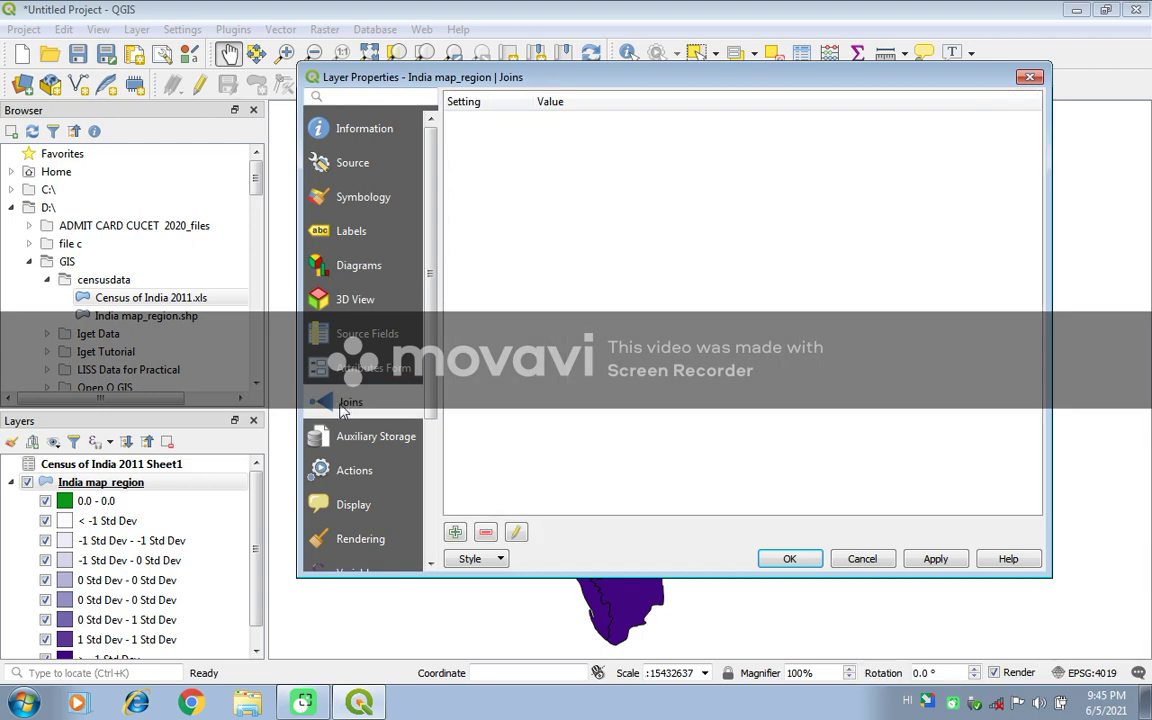
{"action": "left_click", "coordinate": [455, 533]}
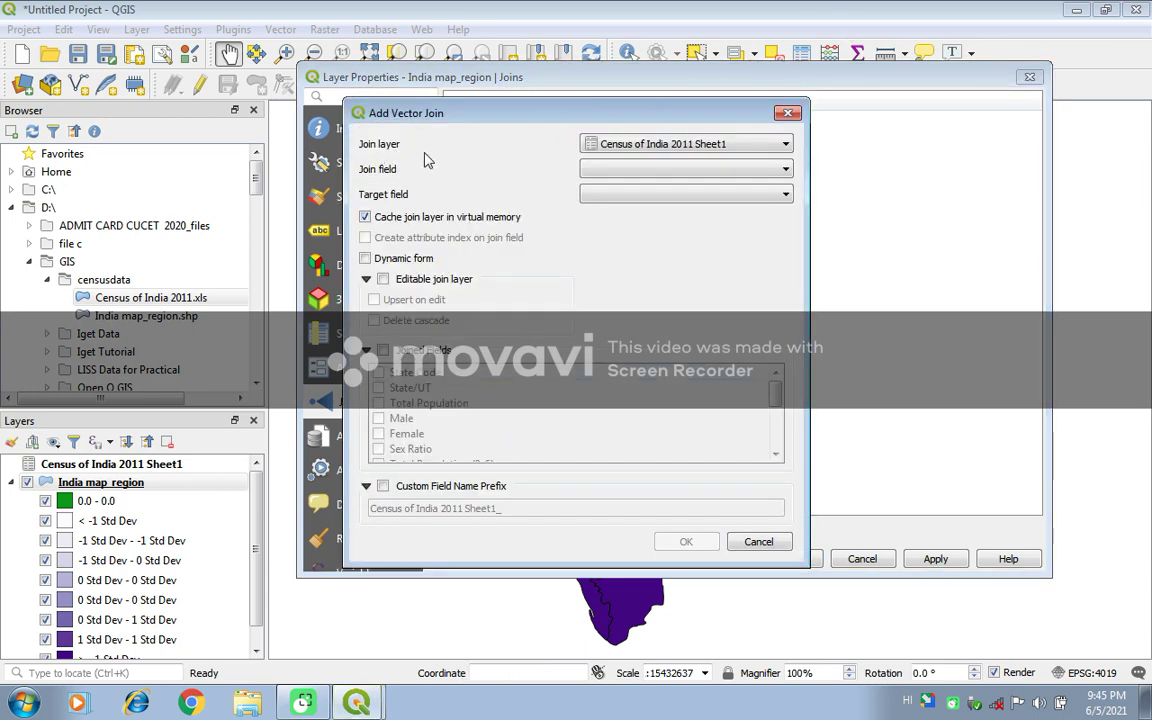
{"action": "left_click", "coordinate": [694, 169]}
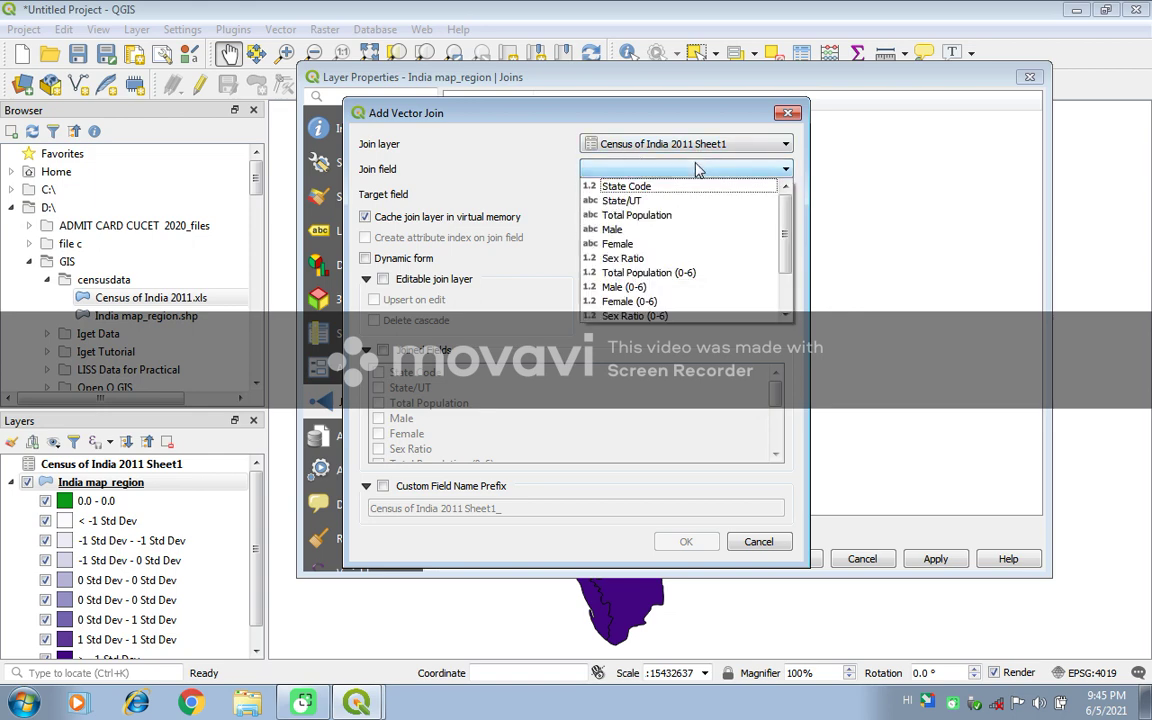
{"action": "left_click", "coordinate": [688, 188]}
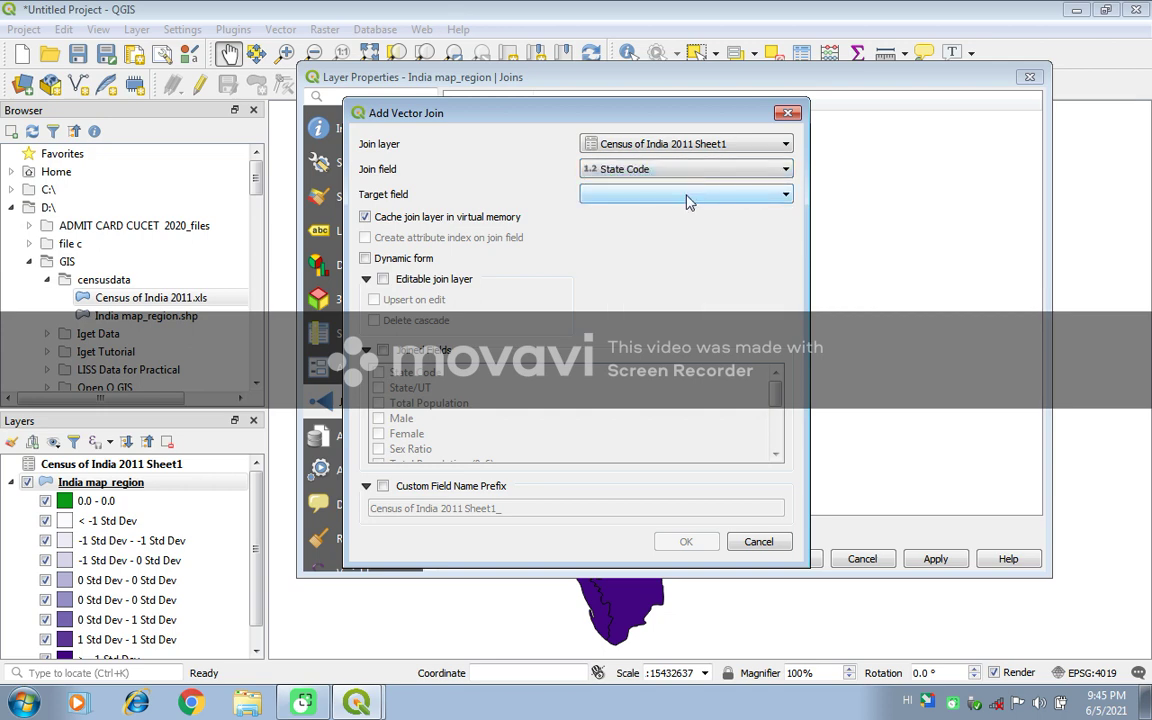
{"action": "left_click", "coordinate": [688, 197]}
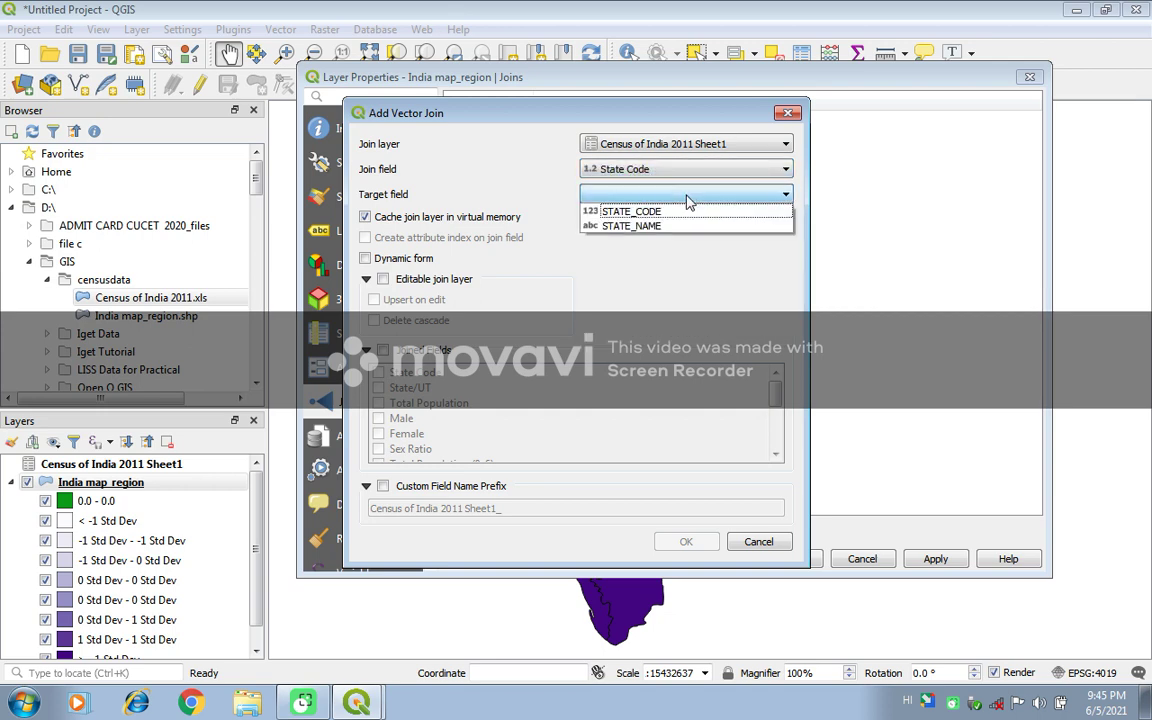
{"action": "left_click", "coordinate": [687, 212]}
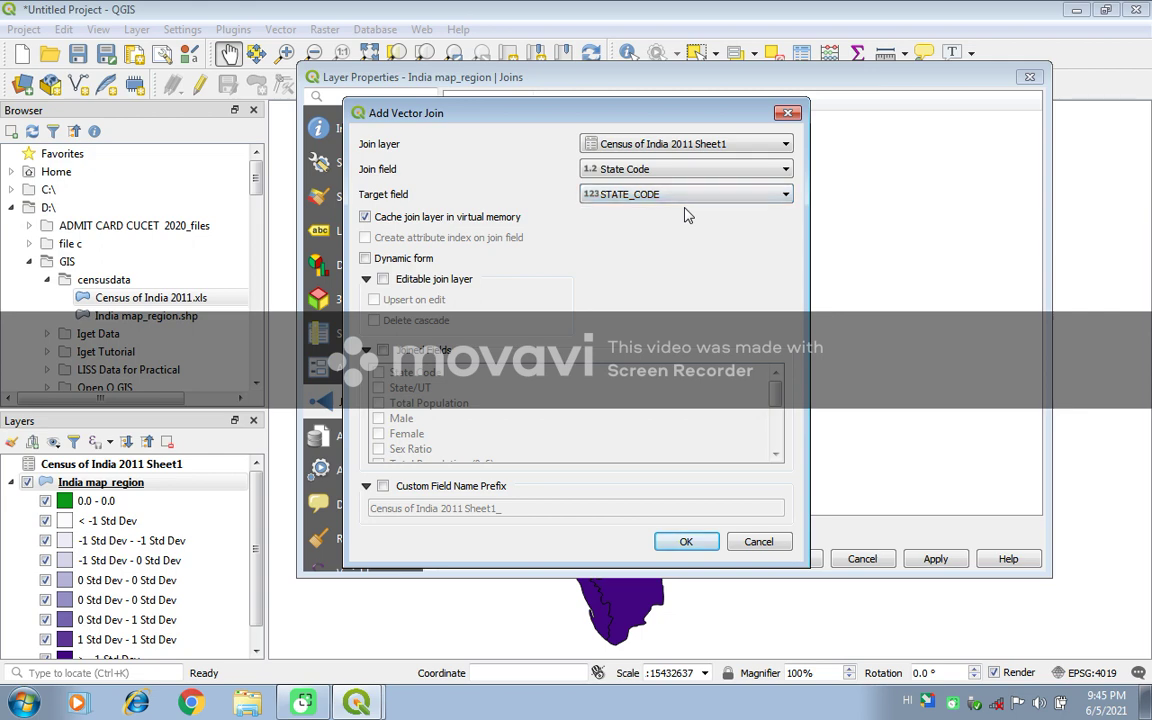
Enable Dynamic form and Editable join layer for the join, including Upsert on edit and Delete cascade
{"action": "left_click", "coordinate": [404, 259]}
{"action": "left_click", "coordinate": [383, 279]}
{"action": "left_click", "coordinate": [375, 300]}
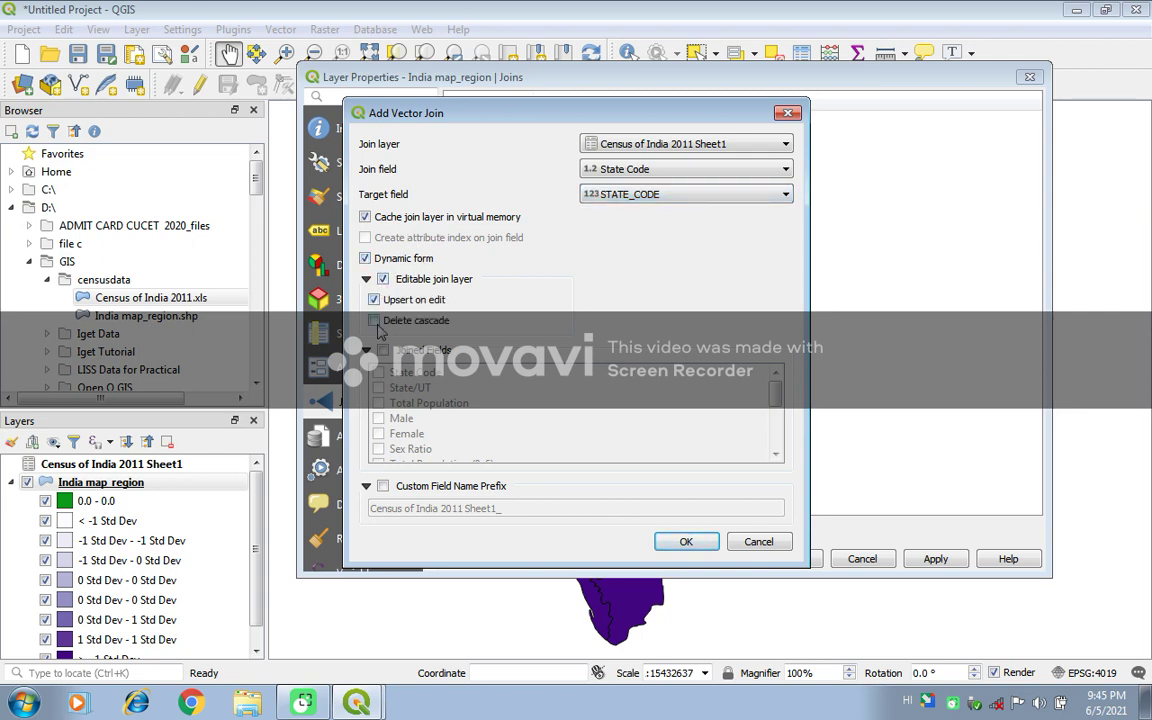
{"action": "left_click", "coordinate": [375, 320]}
Include all joined fields from State Code to Proportion of ST Population, enable the custom prefix "Census of India 2011 Sheet1_", and add the join
{"action": "left_click", "coordinate": [382, 350]}
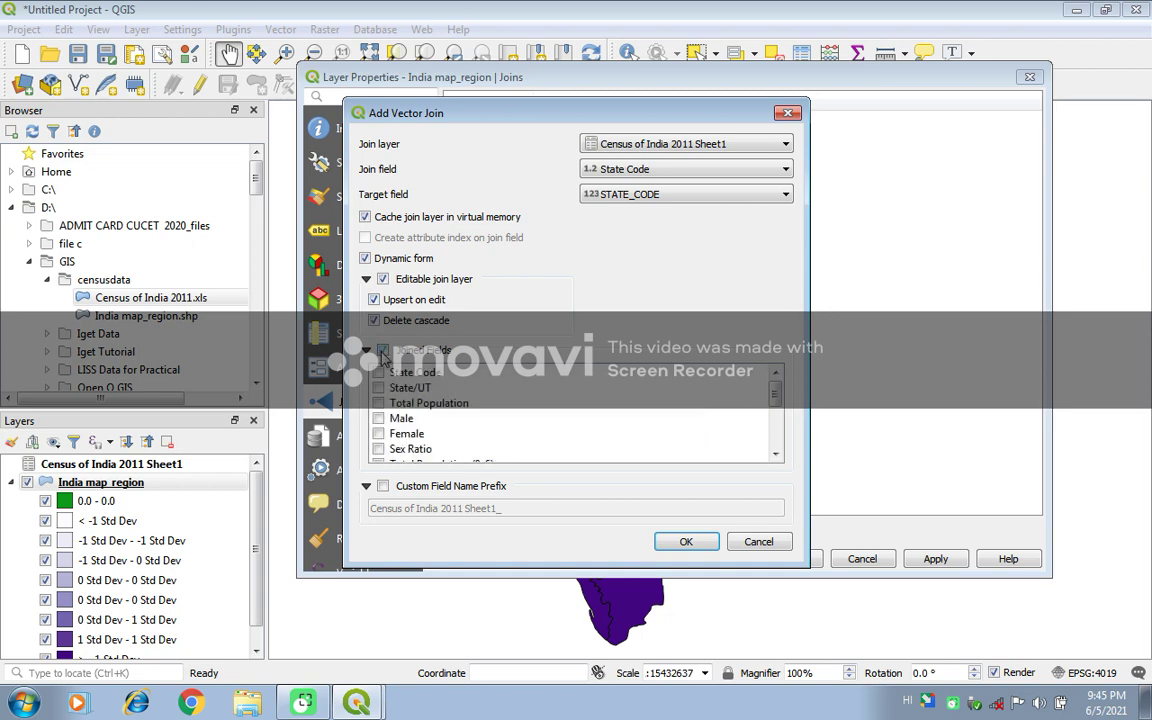
{"action": "left_click", "coordinate": [378, 372]}
{"action": "left_click", "coordinate": [379, 388]}
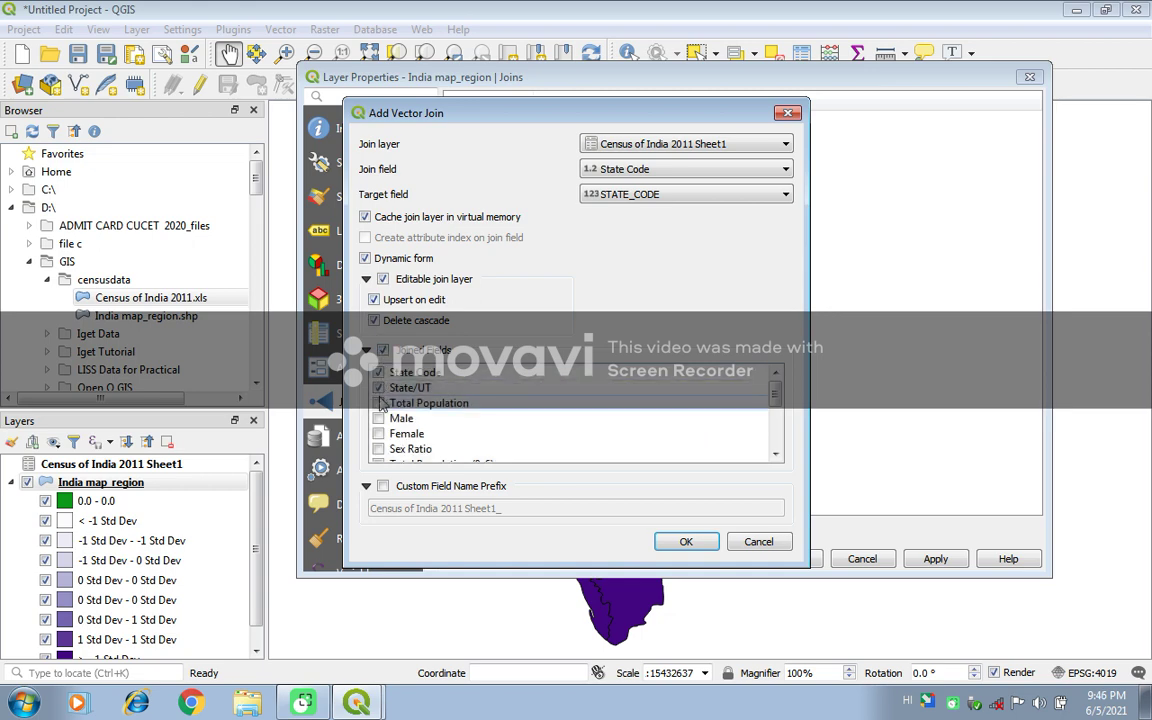
{"action": "left_click", "coordinate": [379, 403]}
{"action": "left_click", "coordinate": [379, 418]}
{"action": "scroll", "coordinate": [383, 410], "scroll_direction": "down", "scroll_amount": 1}
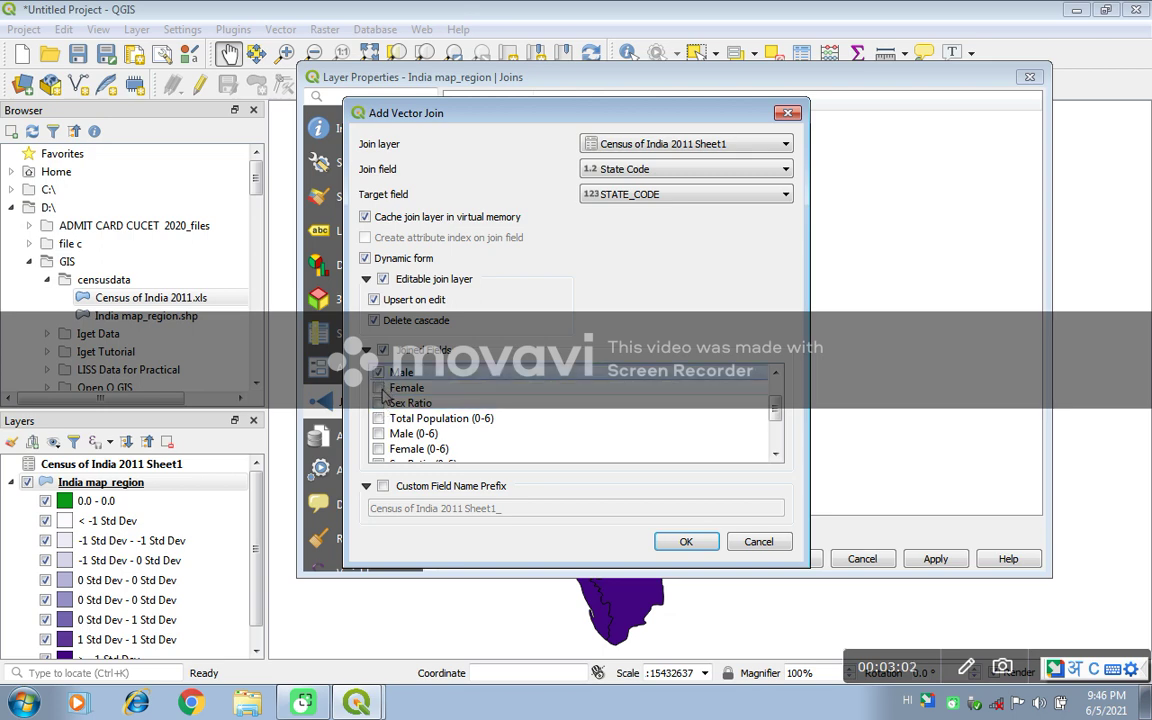
{"action": "left_click", "coordinate": [379, 388]}
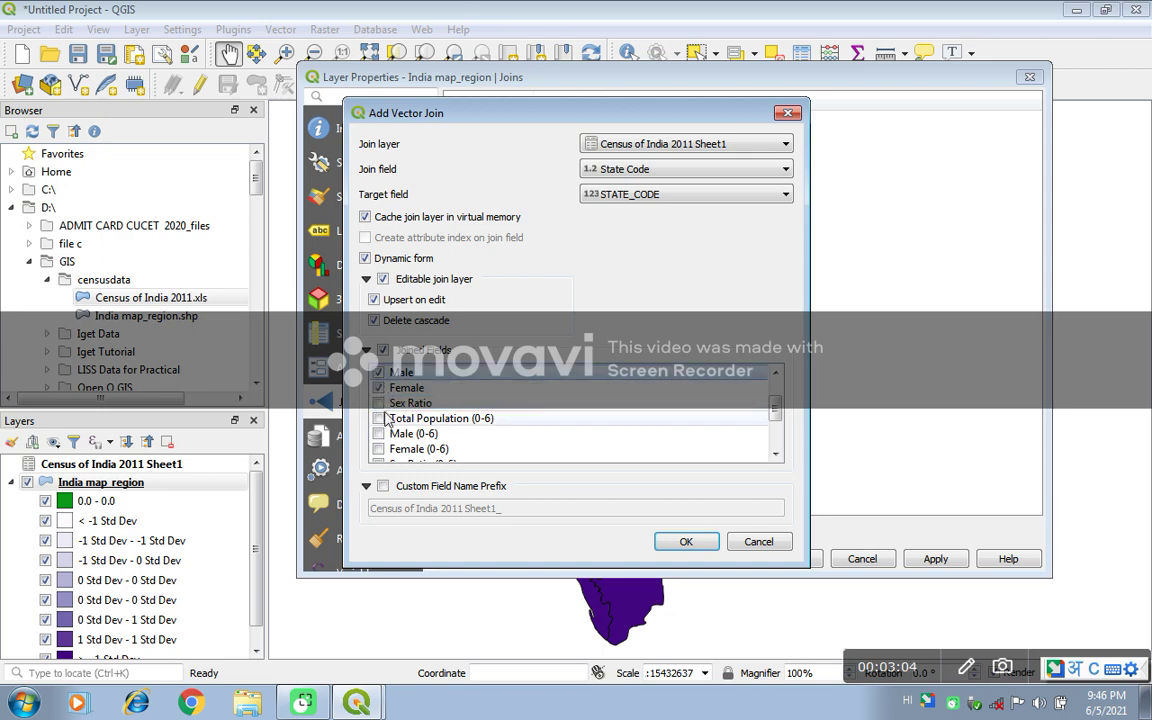
{"action": "left_click", "coordinate": [379, 403]}
{"action": "left_click", "coordinate": [379, 418]}
{"action": "left_click", "coordinate": [378, 434]}
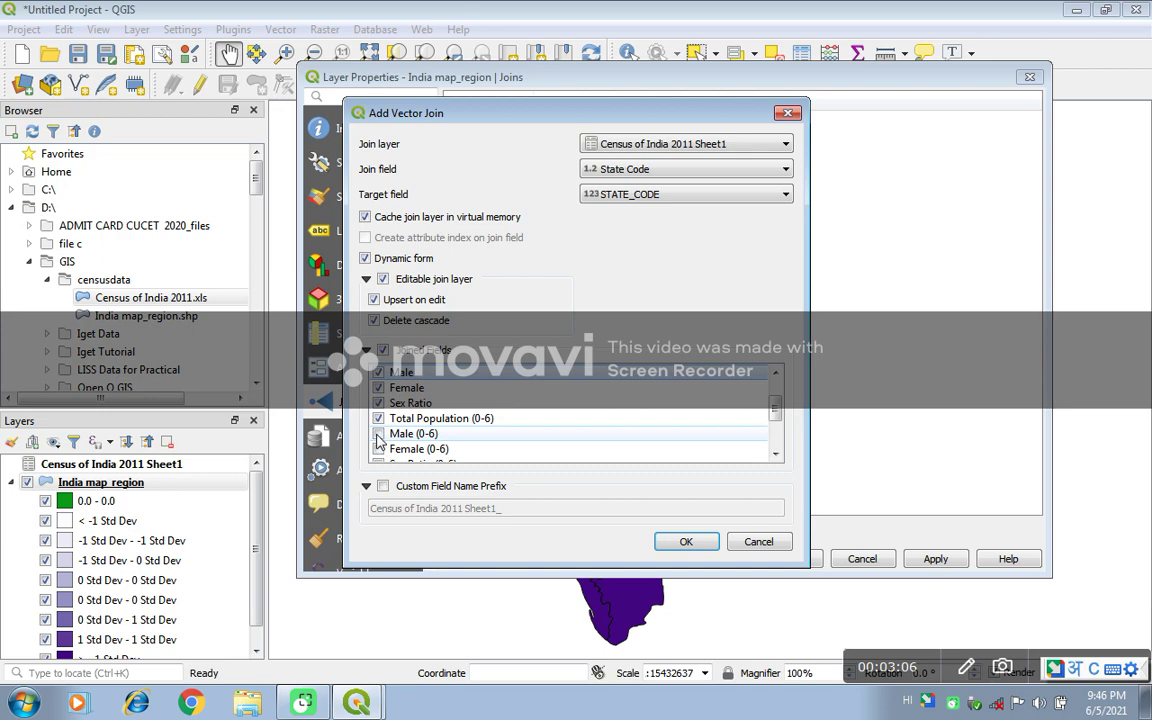
{"action": "left_click", "coordinate": [380, 448]}
{"action": "scroll", "coordinate": [388, 449], "scroll_direction": "down", "scroll_amount": 1}
{"action": "left_click", "coordinate": [379, 418]}
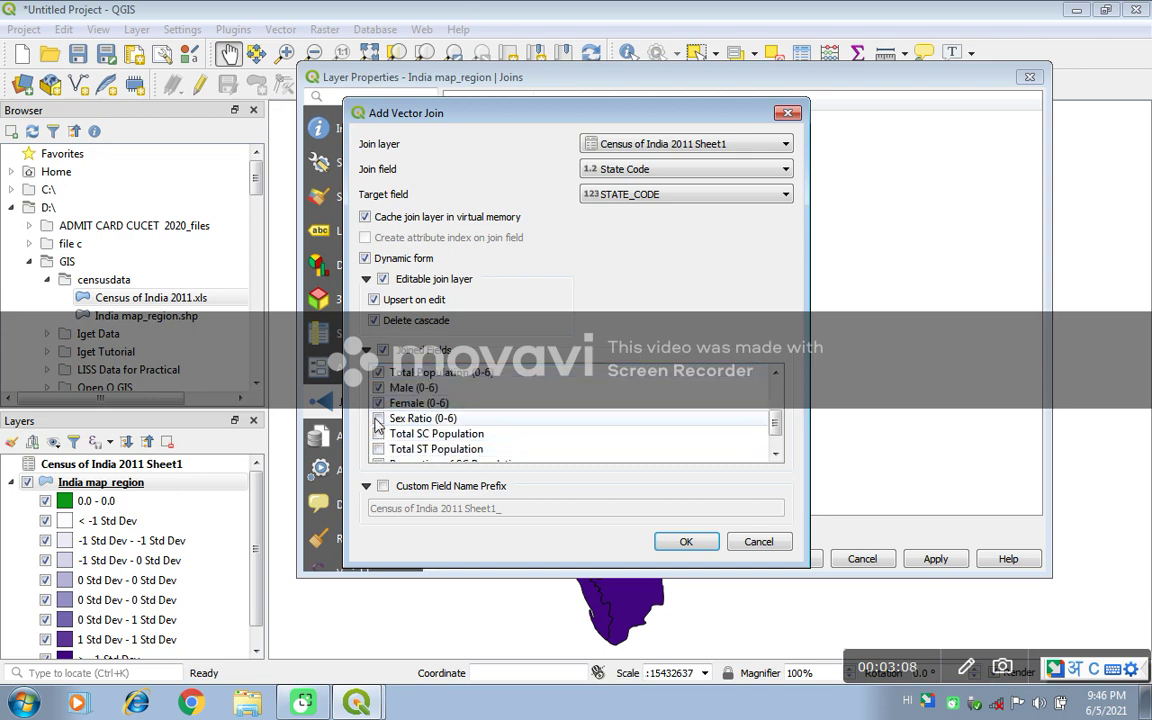
{"action": "left_click", "coordinate": [379, 433]}
{"action": "left_click", "coordinate": [379, 449]}
{"action": "scroll", "coordinate": [388, 441], "scroll_direction": "down", "scroll_amount": 1}
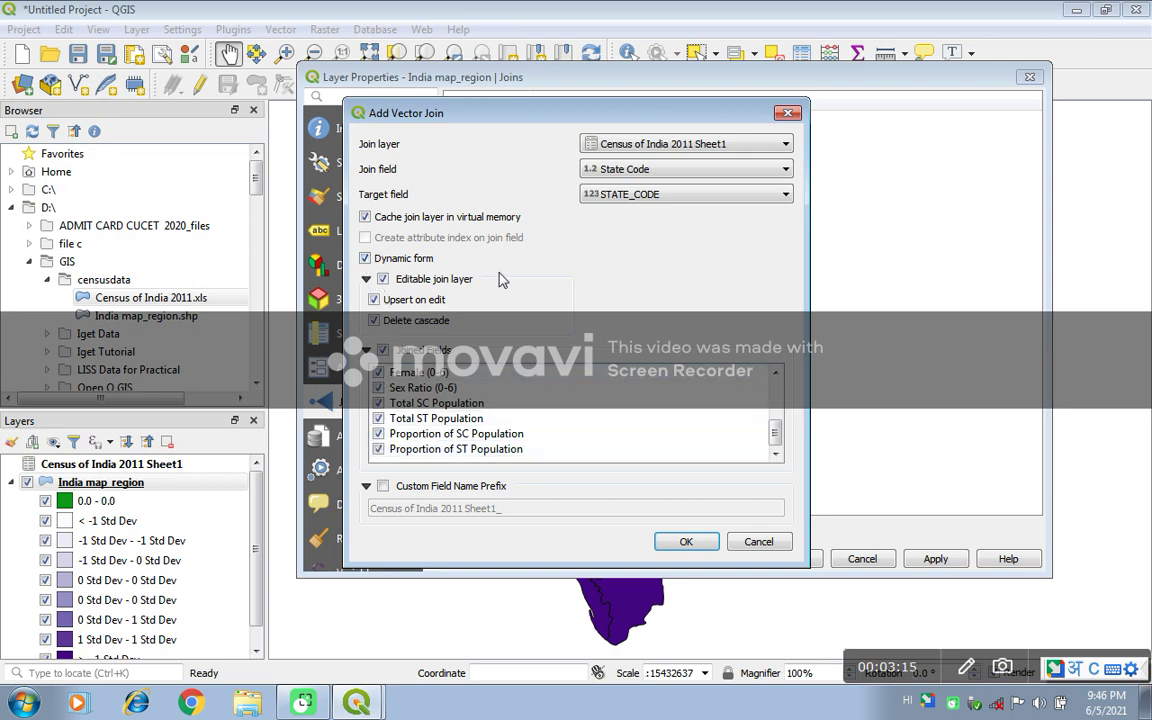
{"action": "left_click", "coordinate": [383, 487]}
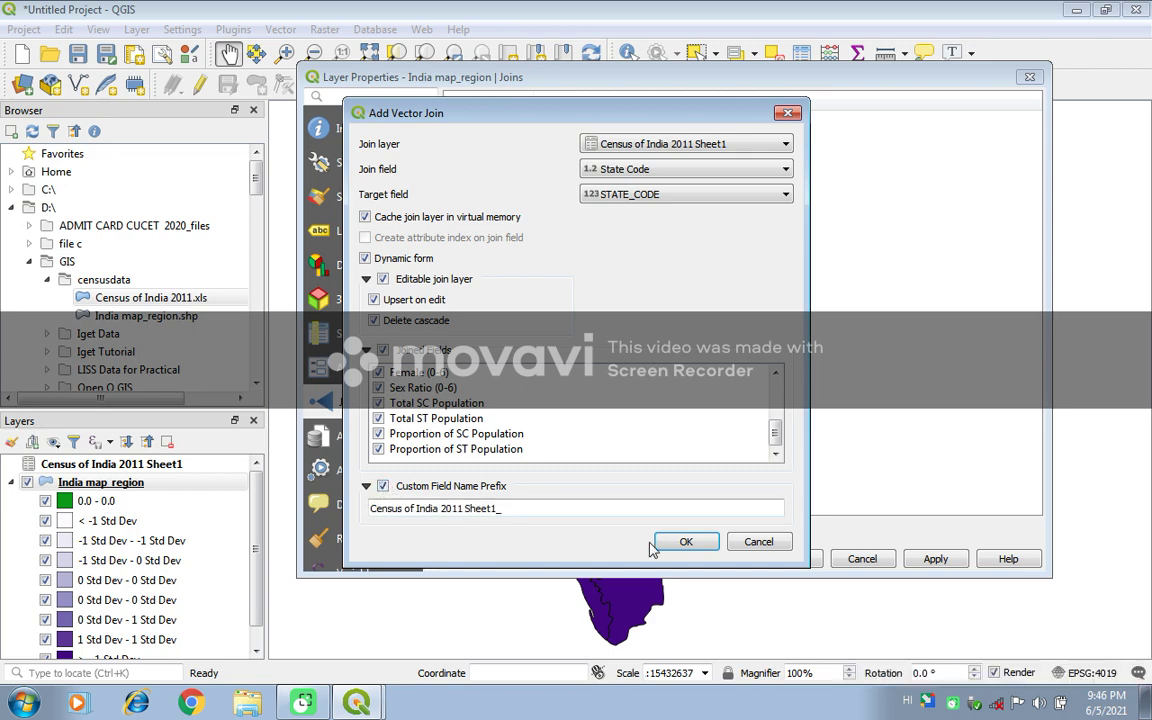
{"action": "left_click", "coordinate": [683, 542]}
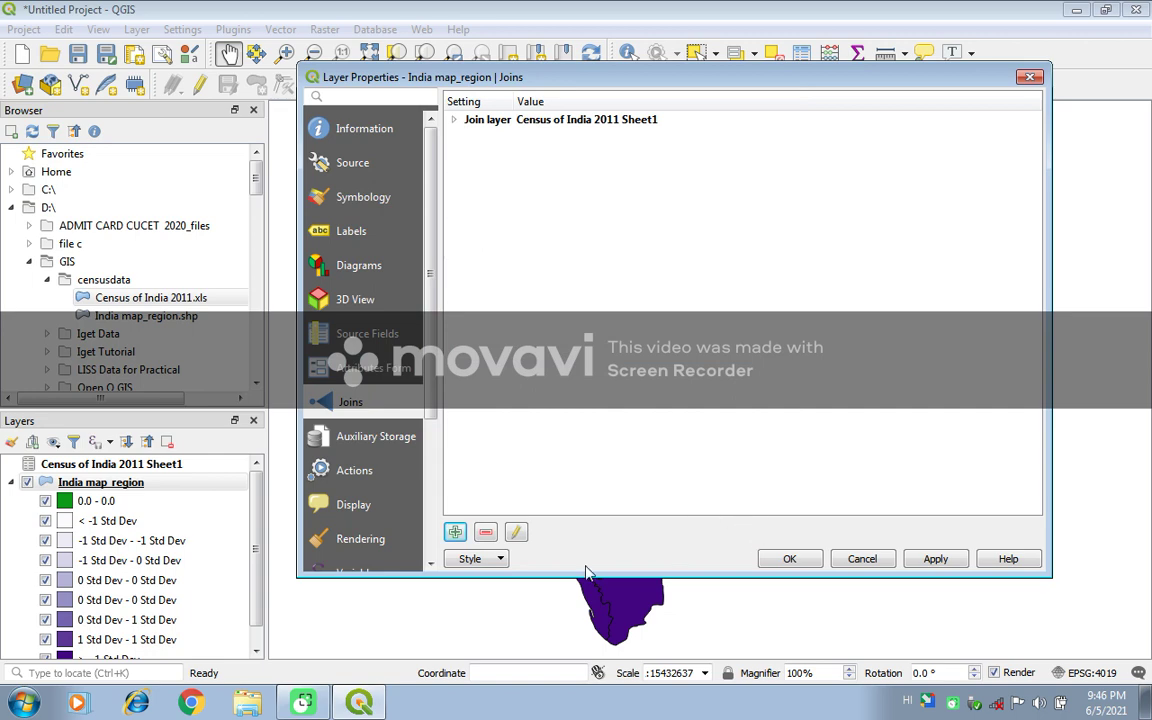
Start saving the layer style as a QGIS QML style file and switch the input language to English (United States)
{"action": "left_click", "coordinate": [501, 560]}
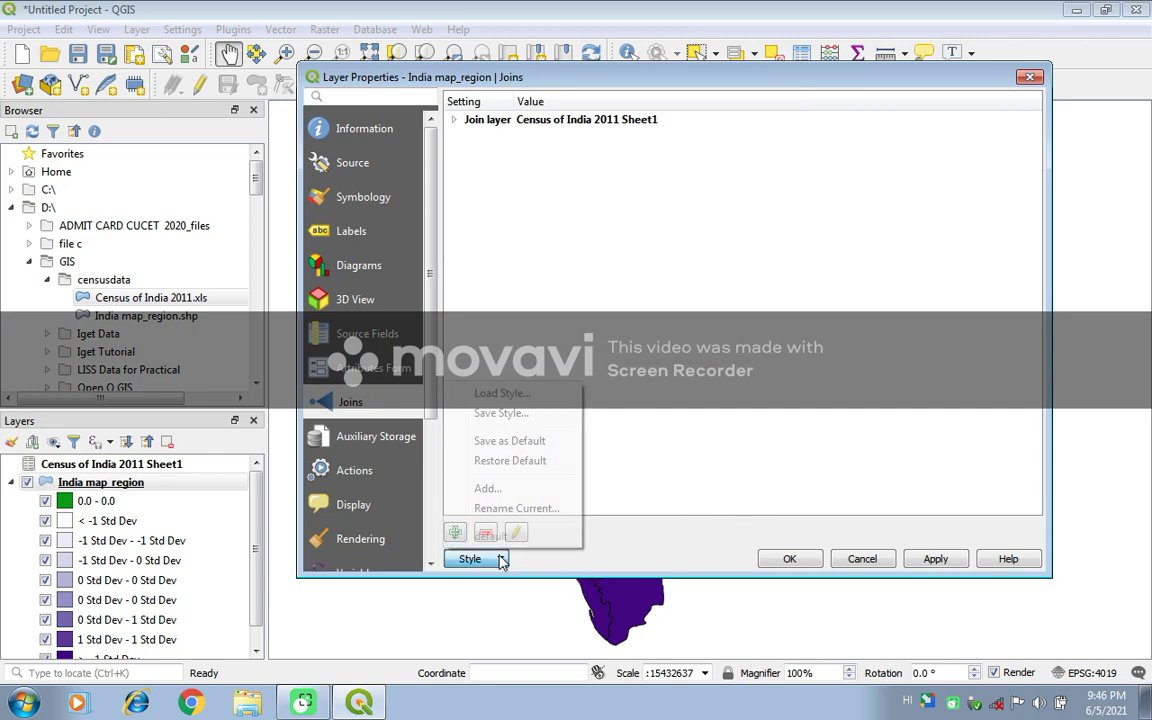
{"action": "left_click", "coordinate": [510, 413]}
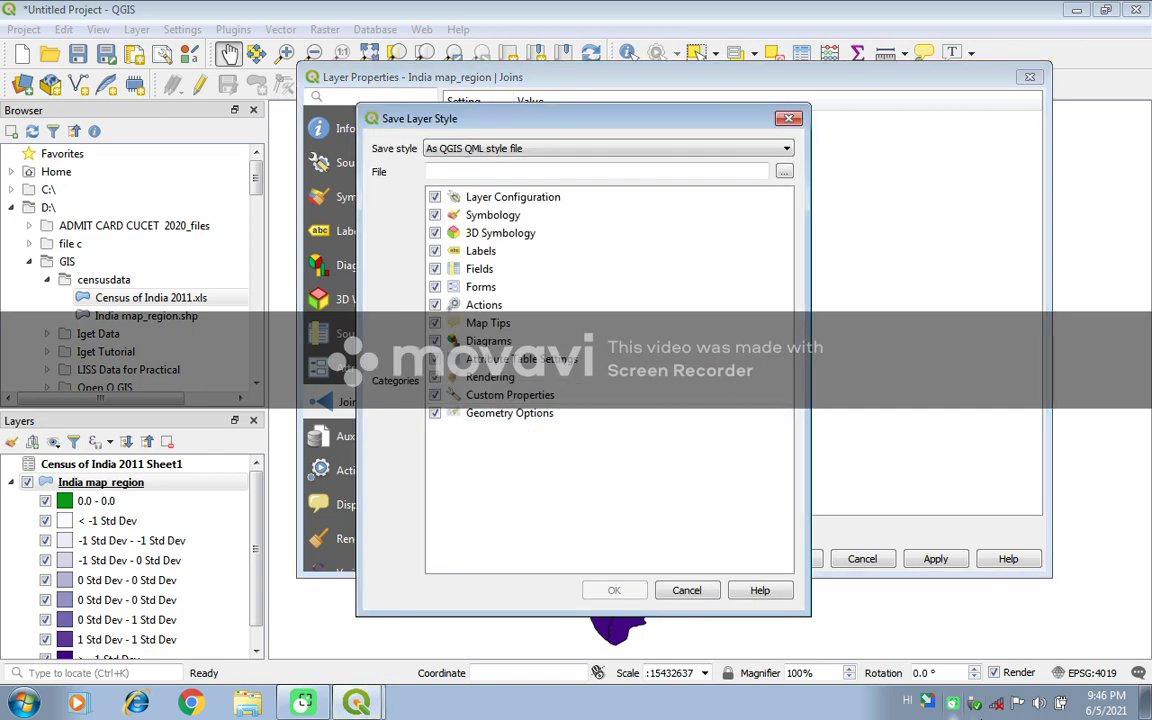
{"action": "left_click", "coordinate": [907, 701]}
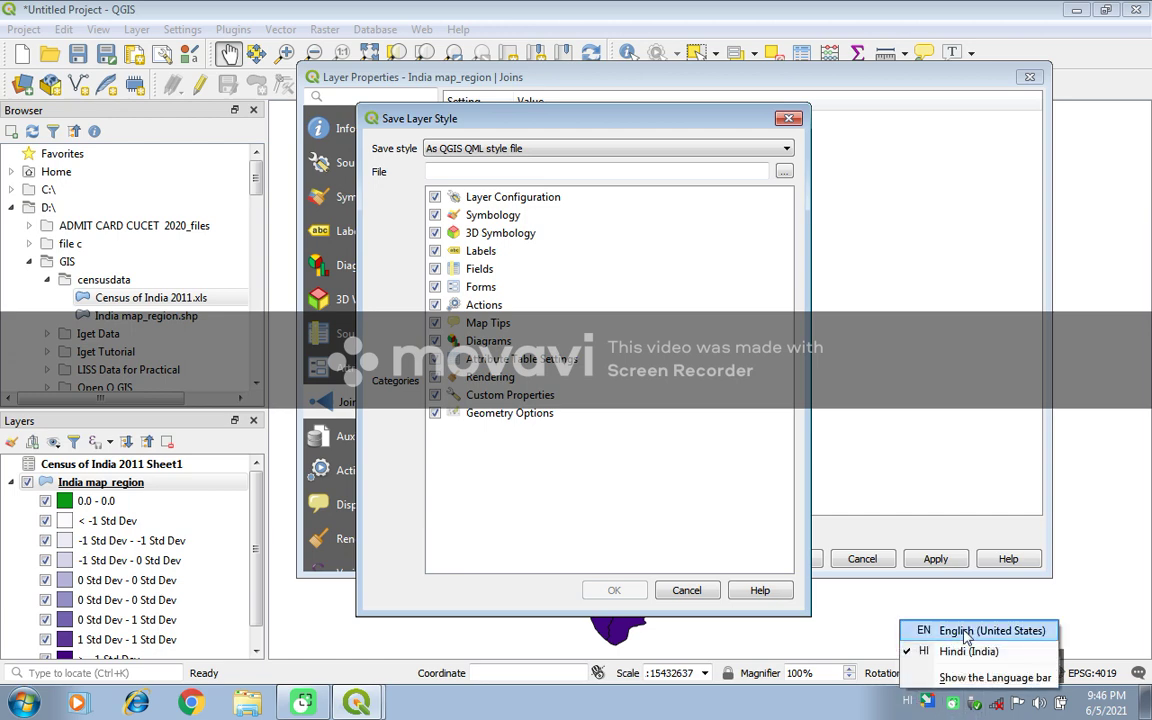
{"action": "left_click", "coordinate": [965, 631]}
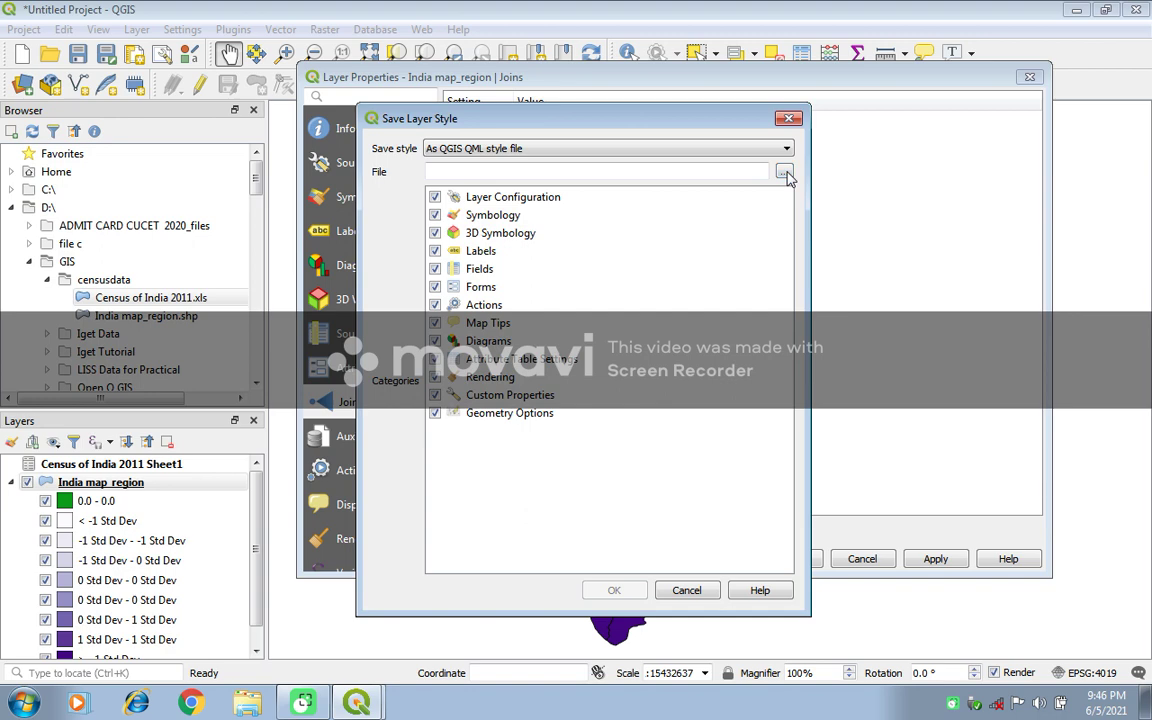
Create a folder named POPULATION GEOGRAPHY PRACTICAL on the Desktop while choosing where to save the style file
{"action": "left_click", "coordinate": [784, 173]}
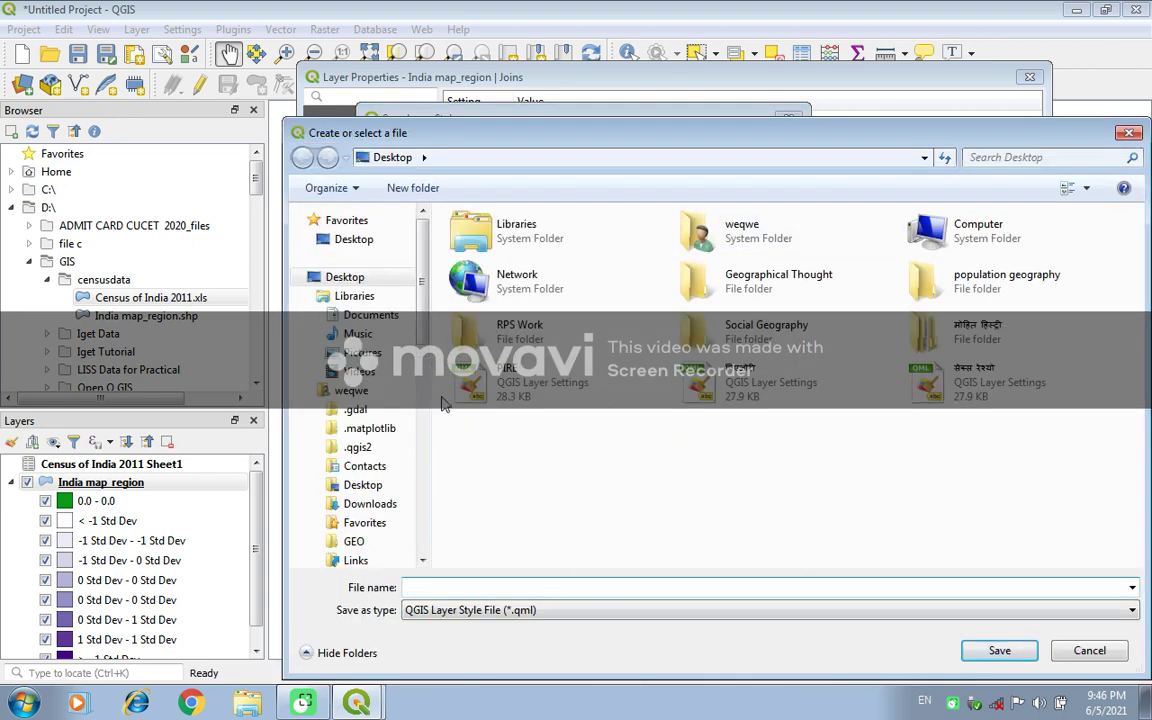
{"action": "left_click", "coordinate": [413, 188]}
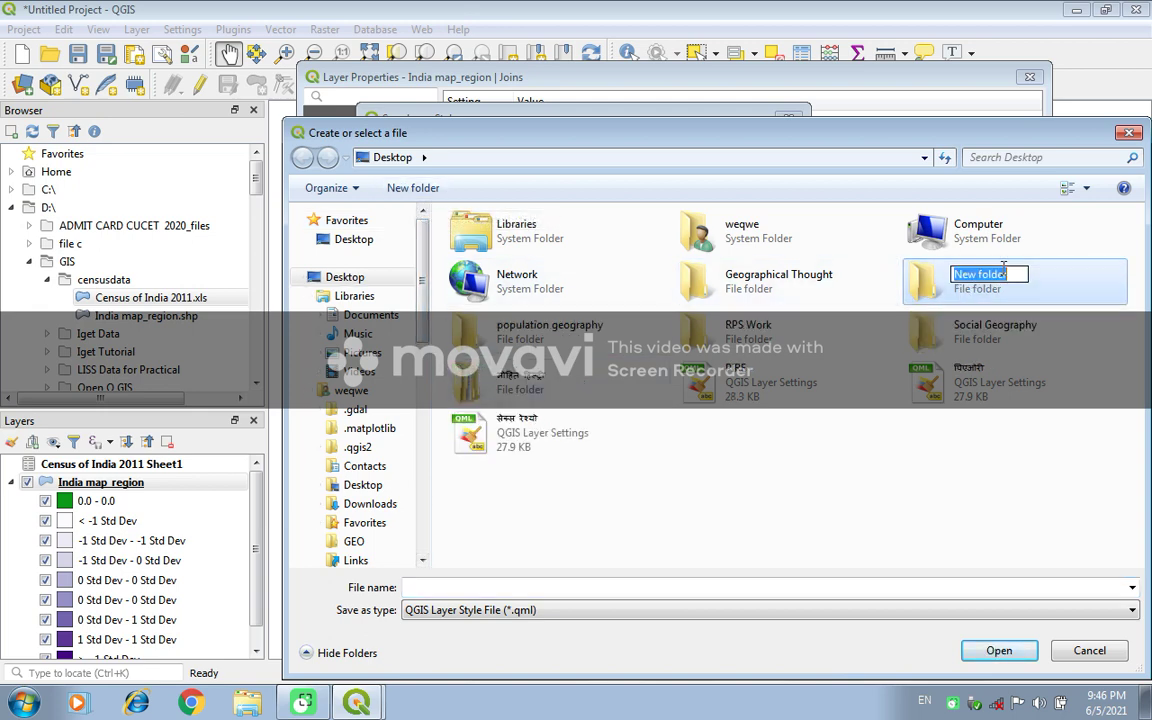
{"action": "left_click", "coordinate": [979, 274]}
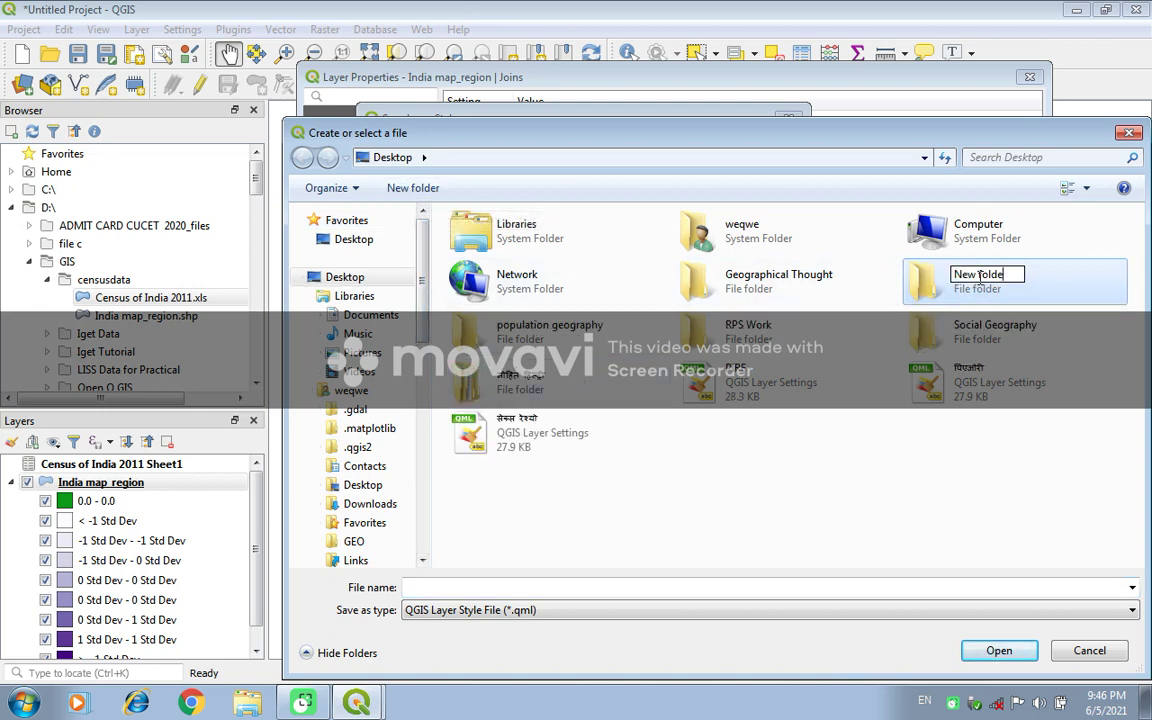
{"action": "key", "text": "ctrl+a"}
{"action": "key", "text": "BackSpace"}
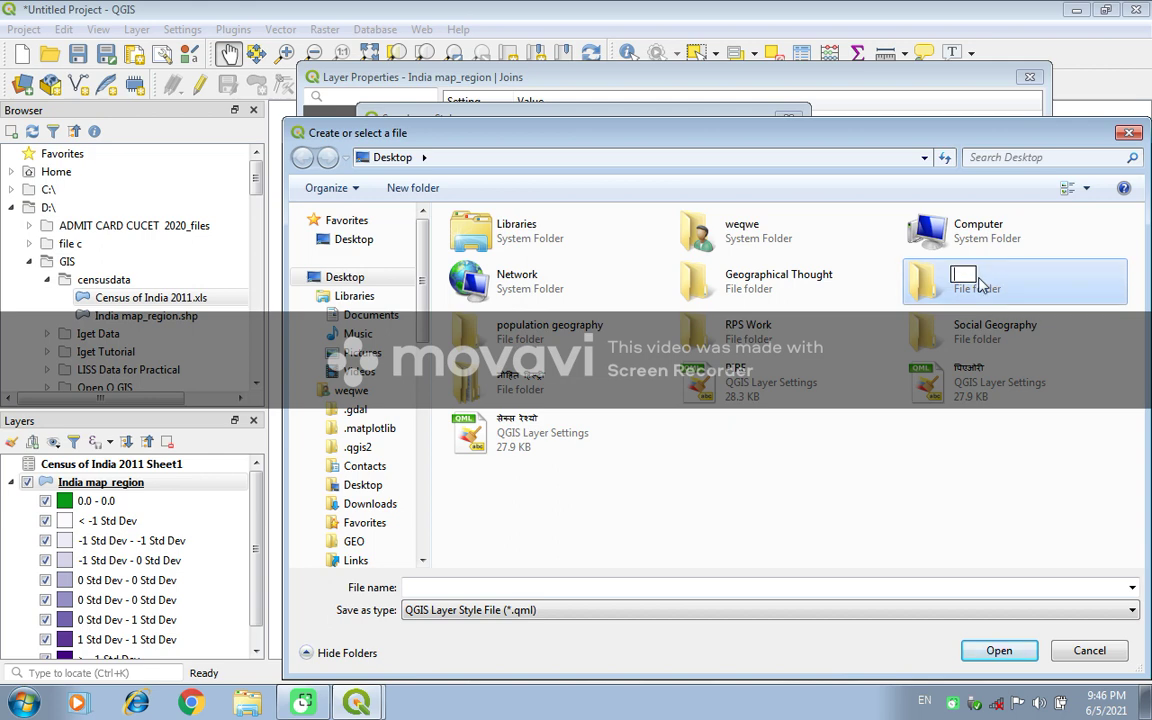
{"action": "type", "text": "POPULA"}
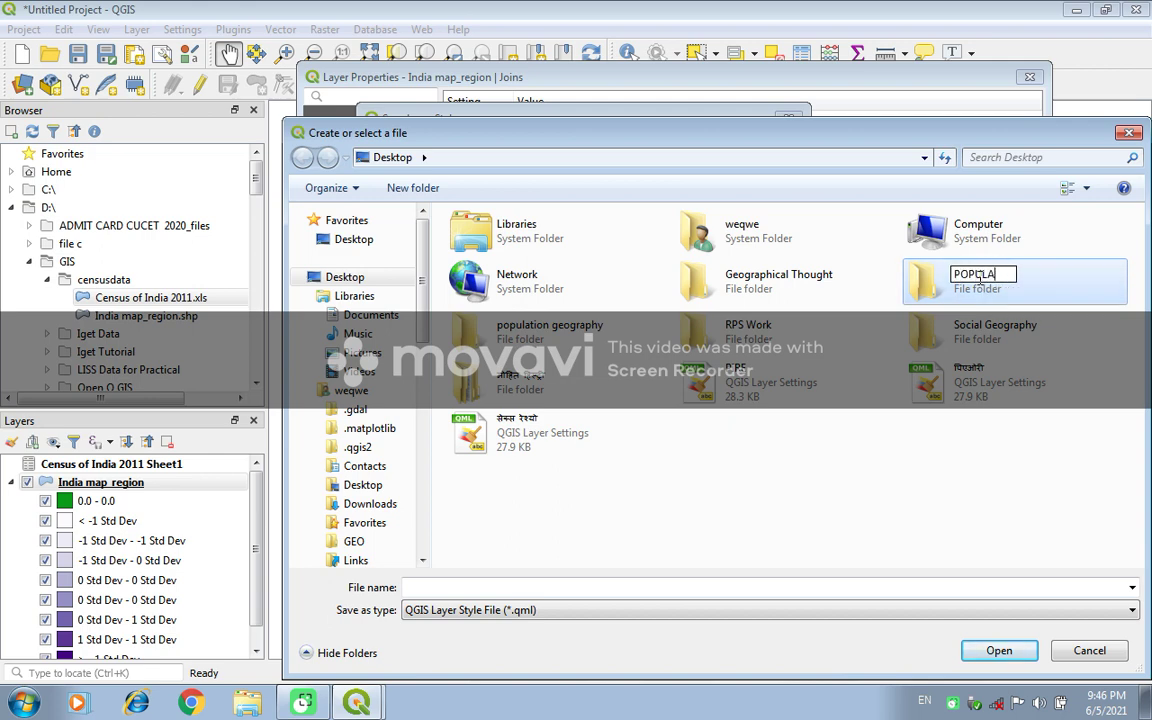
{"action": "type", "text": "TION N"}
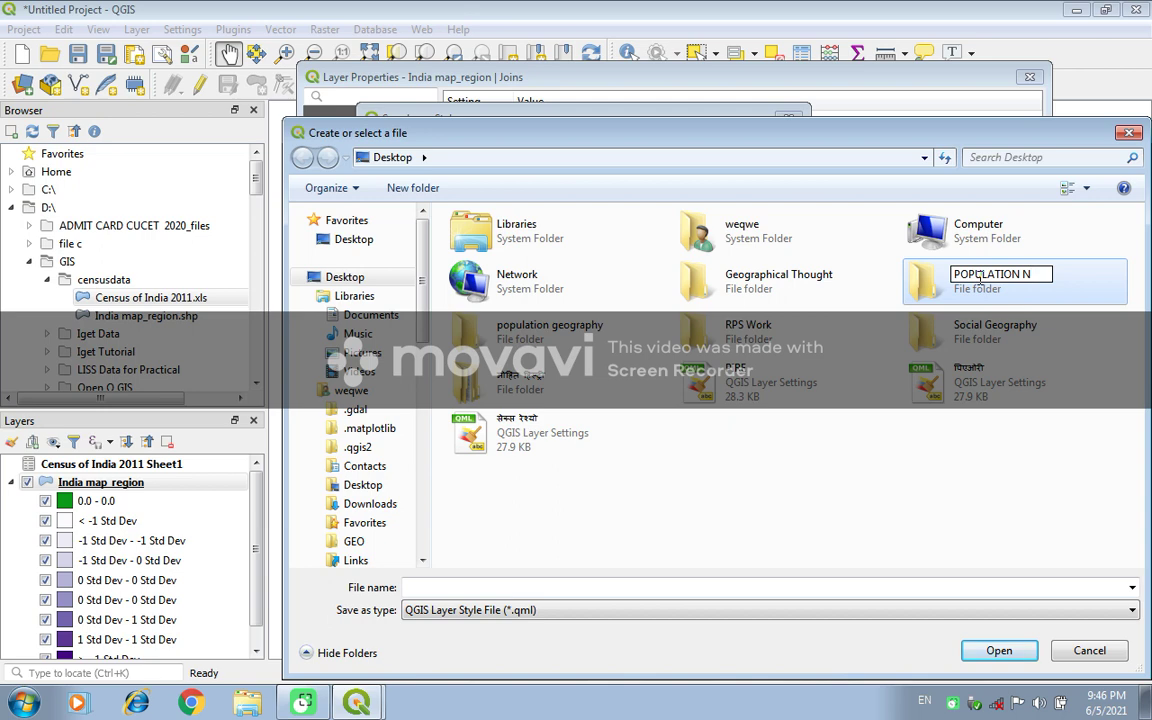
{"action": "key", "text": "BackSpace"}
{"action": "type", "text": "GEOGRAPHY PRA"}
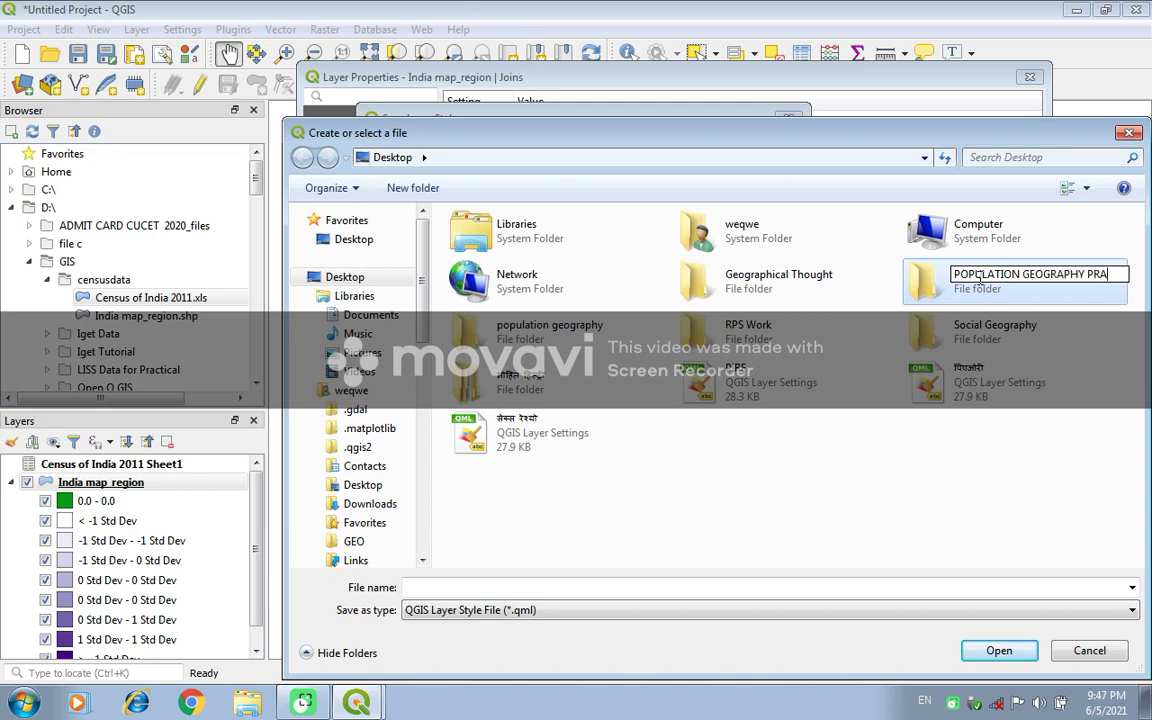
{"action": "type", "text": "CTICVA"}
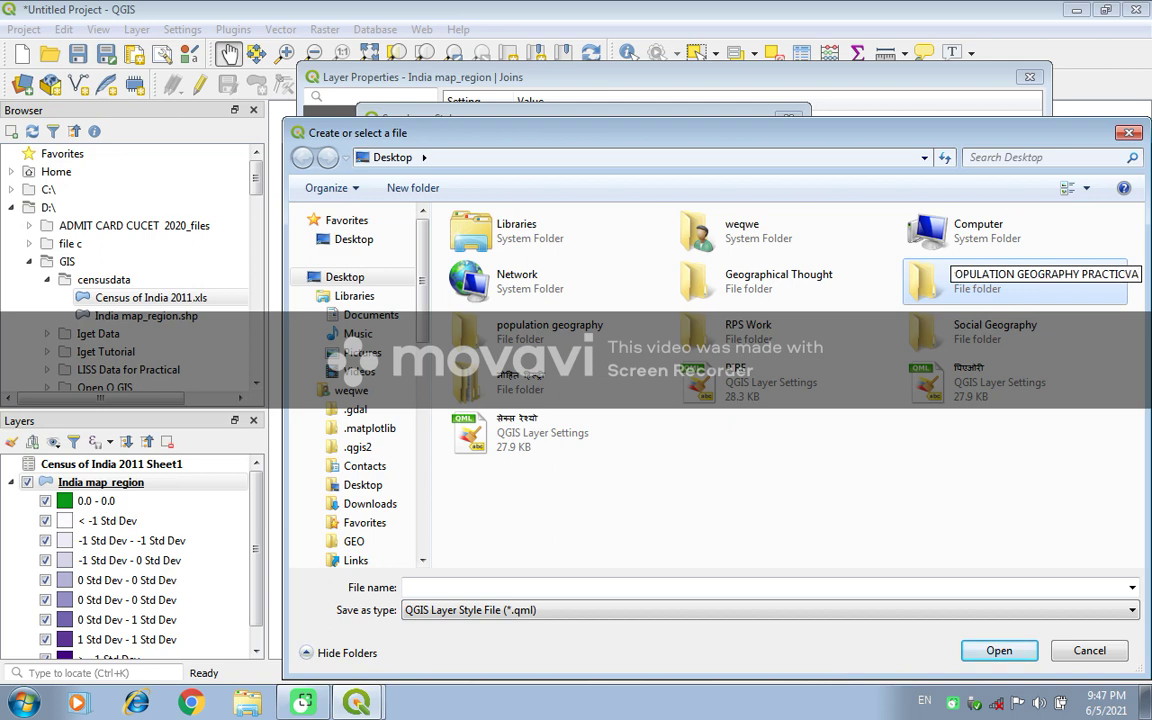
{"action": "key", "text": "BackSpace"}
{"action": "key", "text": "BackSpace"}
{"action": "type", "text": "AL"}
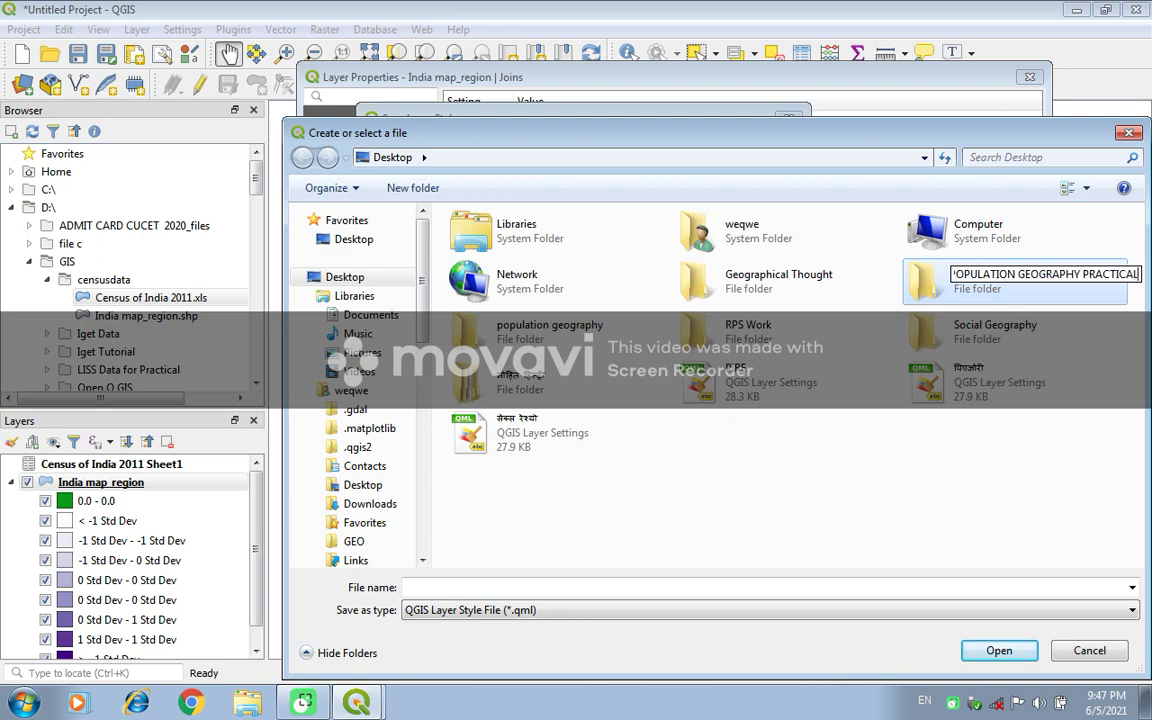
{"action": "left_click", "coordinate": [1034, 440]}
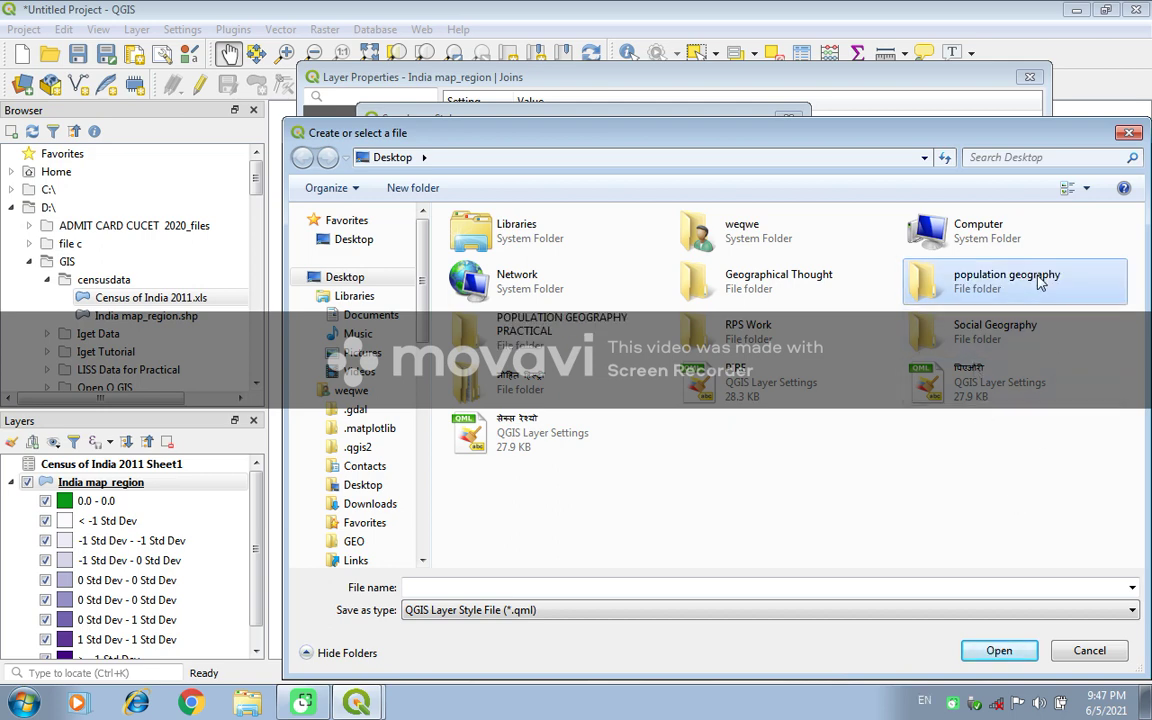
Save the layer style as SEX RATIO in the Desktop's population geography folder, and apply the layer properties with the join
{"action": "double_click", "coordinate": [1039, 281]}
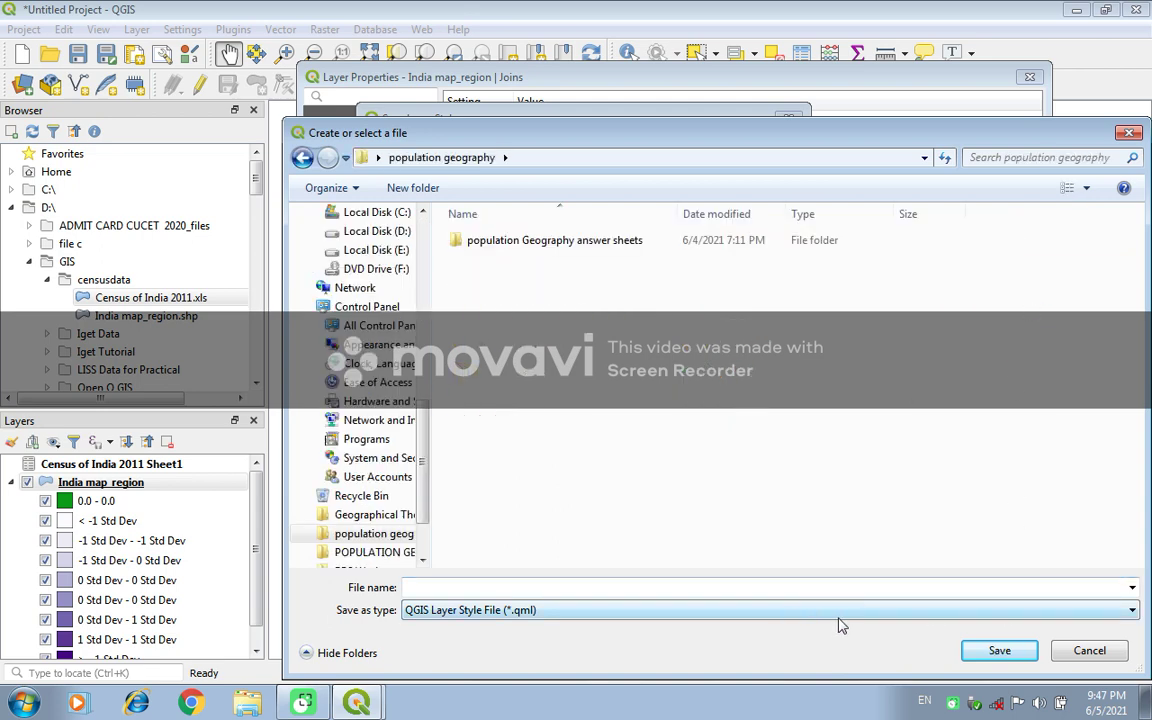
{"action": "left_click", "coordinate": [680, 585]}
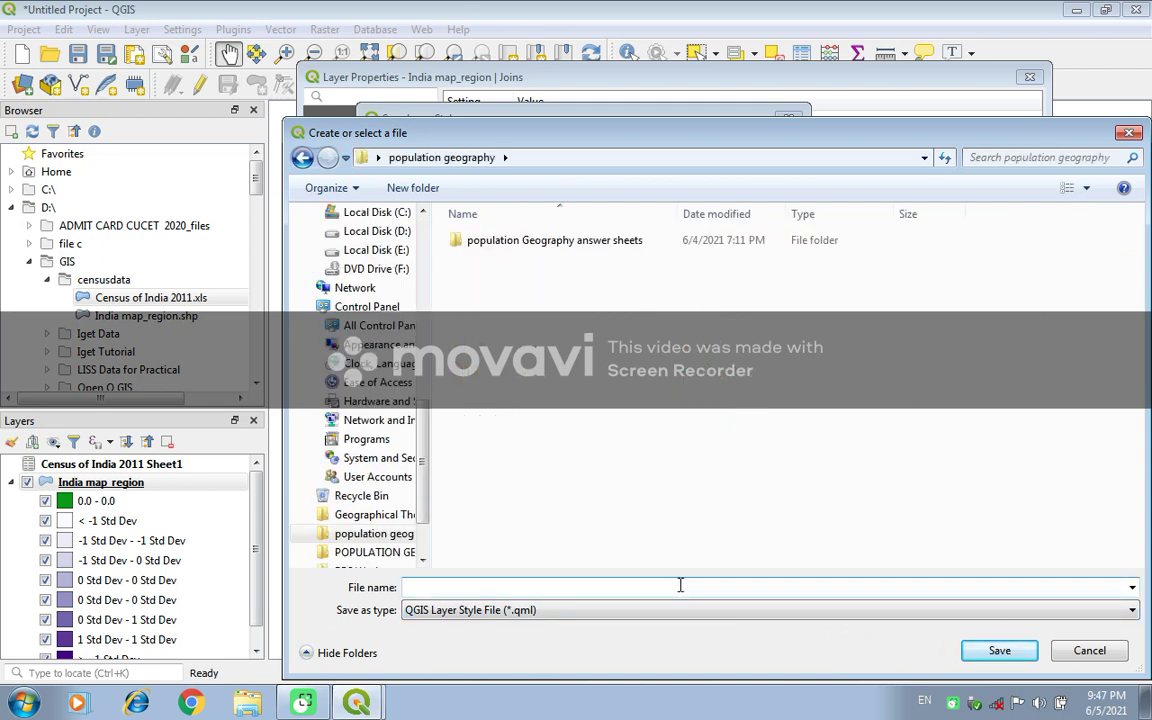
{"action": "type", "text": "SEX RATIO"}
{"action": "left_click", "coordinate": [995, 651]}
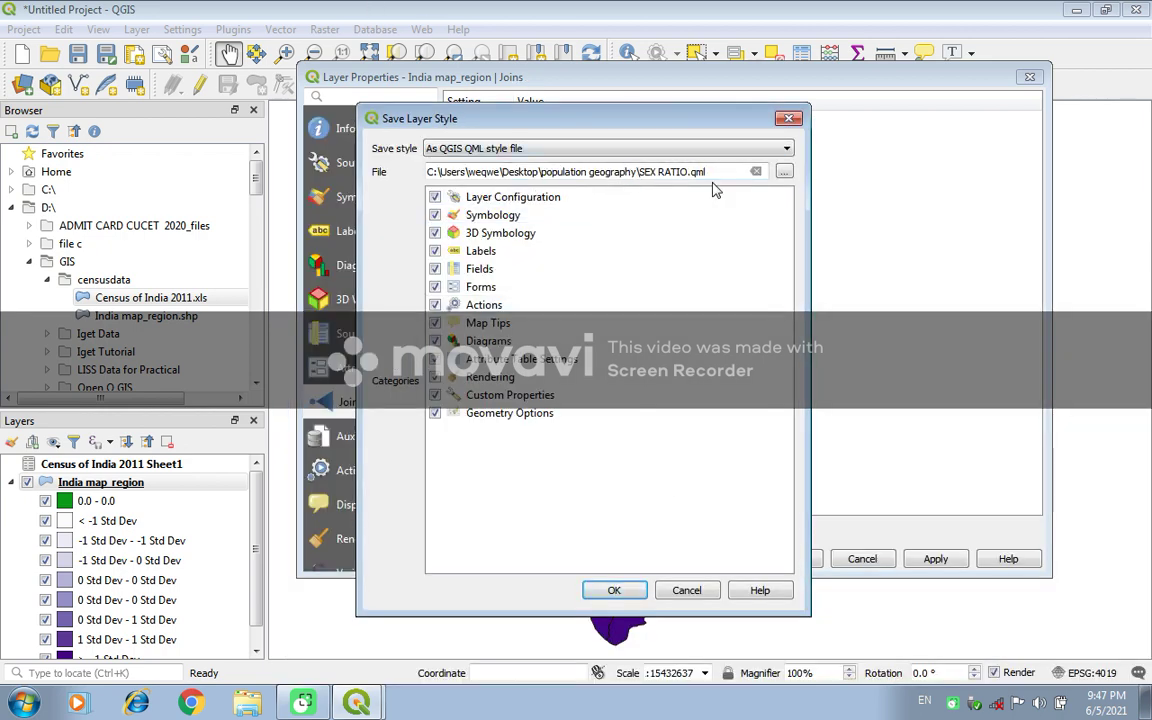
{"action": "left_click", "coordinate": [615, 592]}
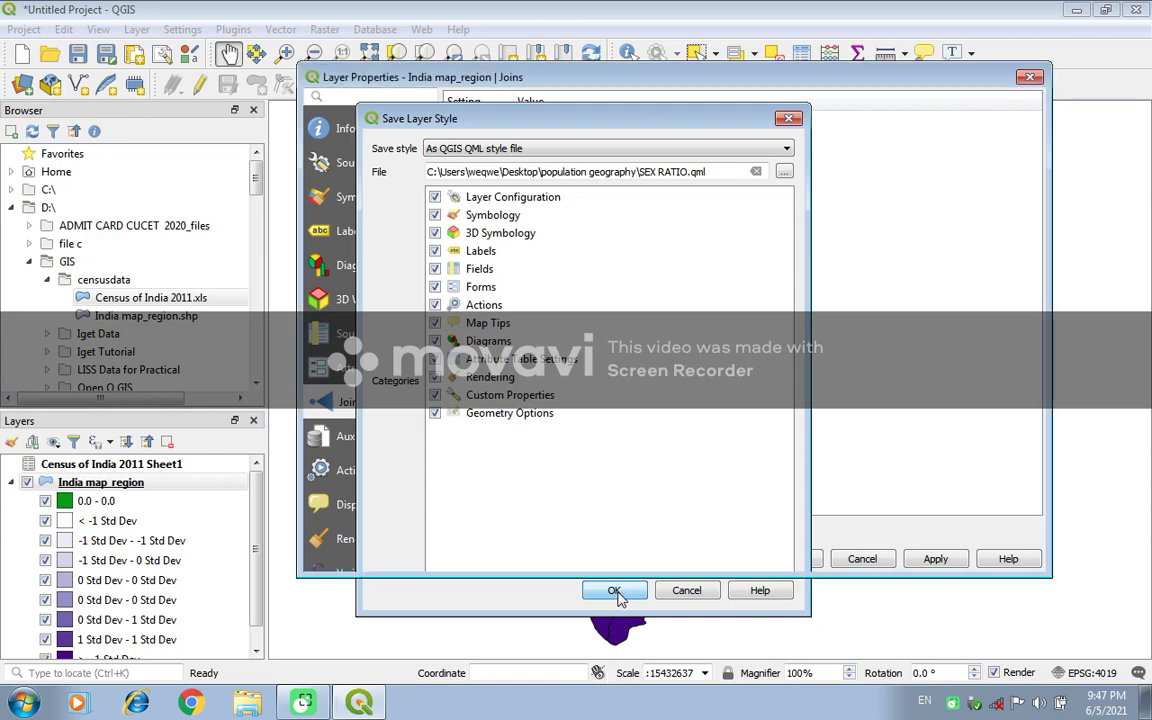
{"action": "left_click", "coordinate": [938, 559]}
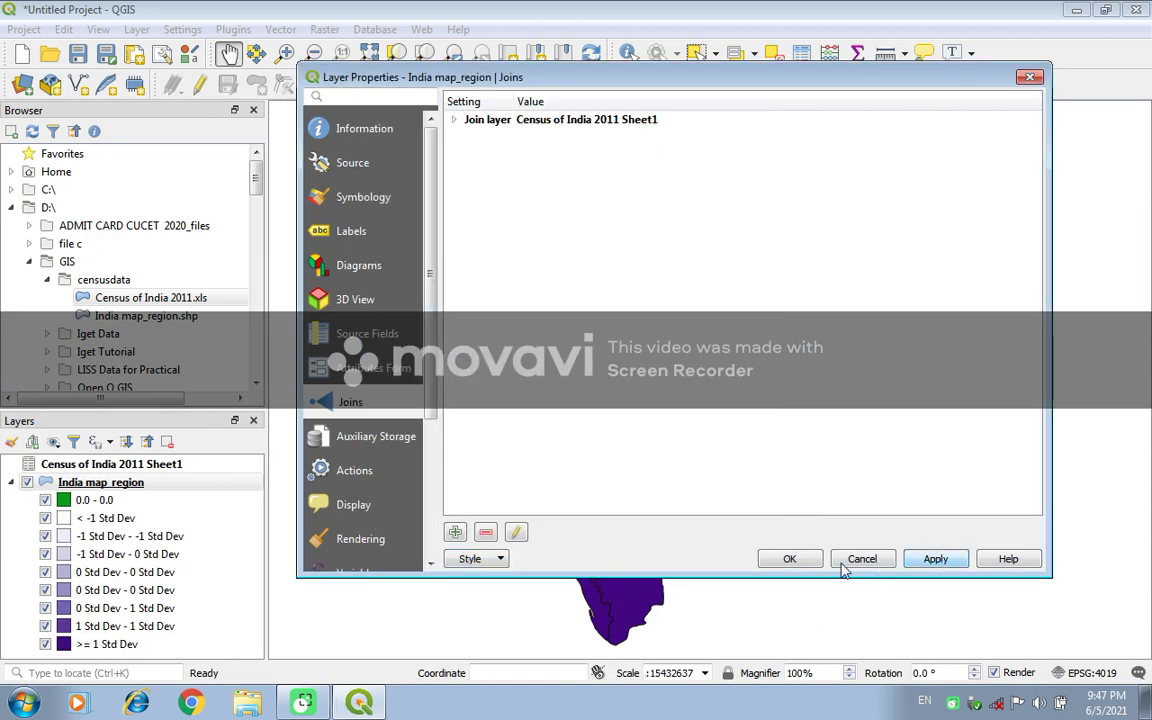
{"action": "left_click", "coordinate": [790, 559]}
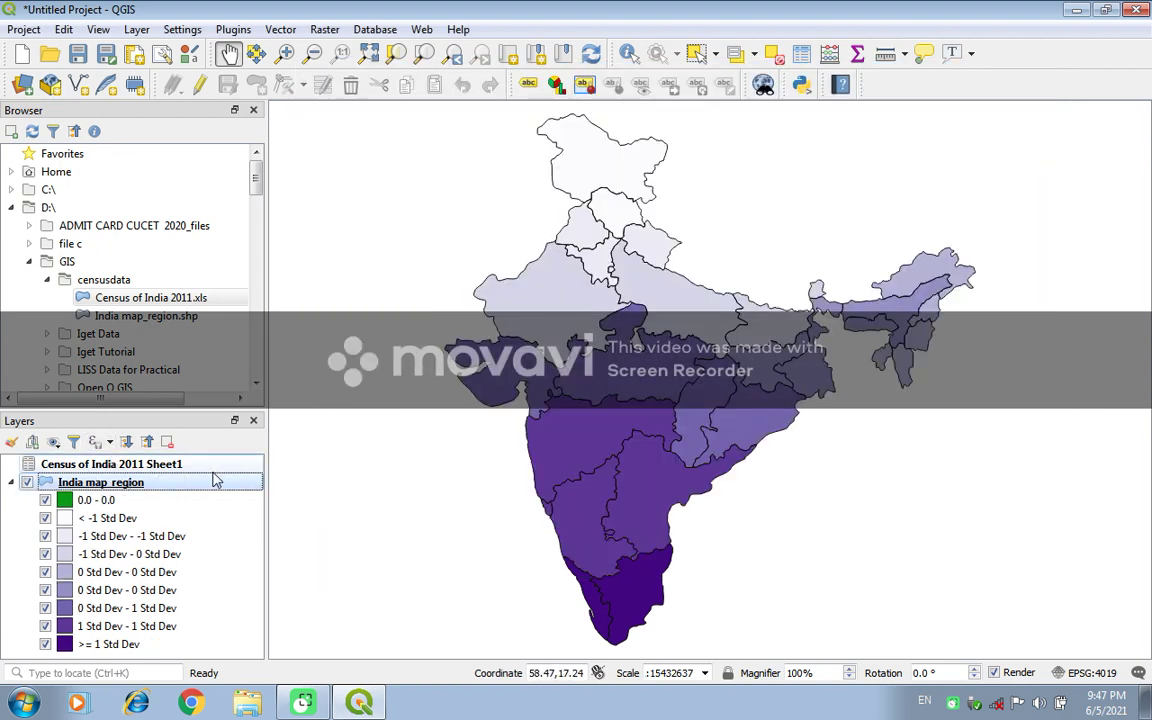
Add pie chart diagrams to the India map_region layer using the joined Sex Ratio attribute, and apply them
{"action": "double_click", "coordinate": [86, 483]}
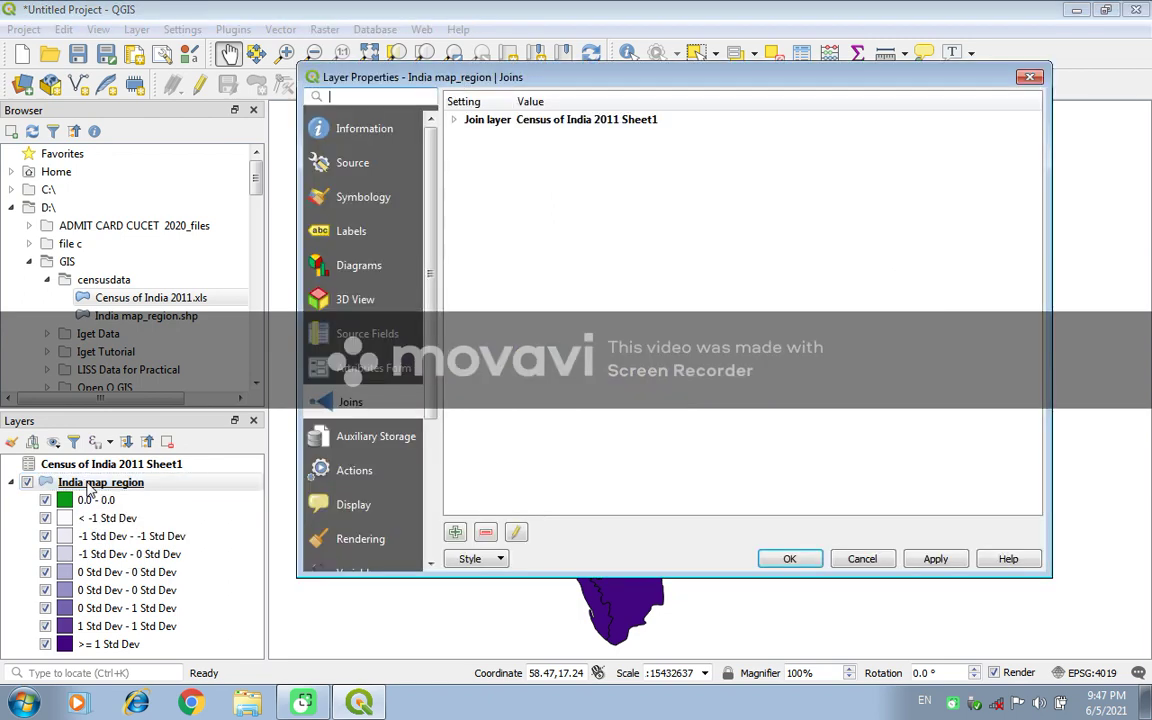
{"action": "left_click", "coordinate": [366, 265]}
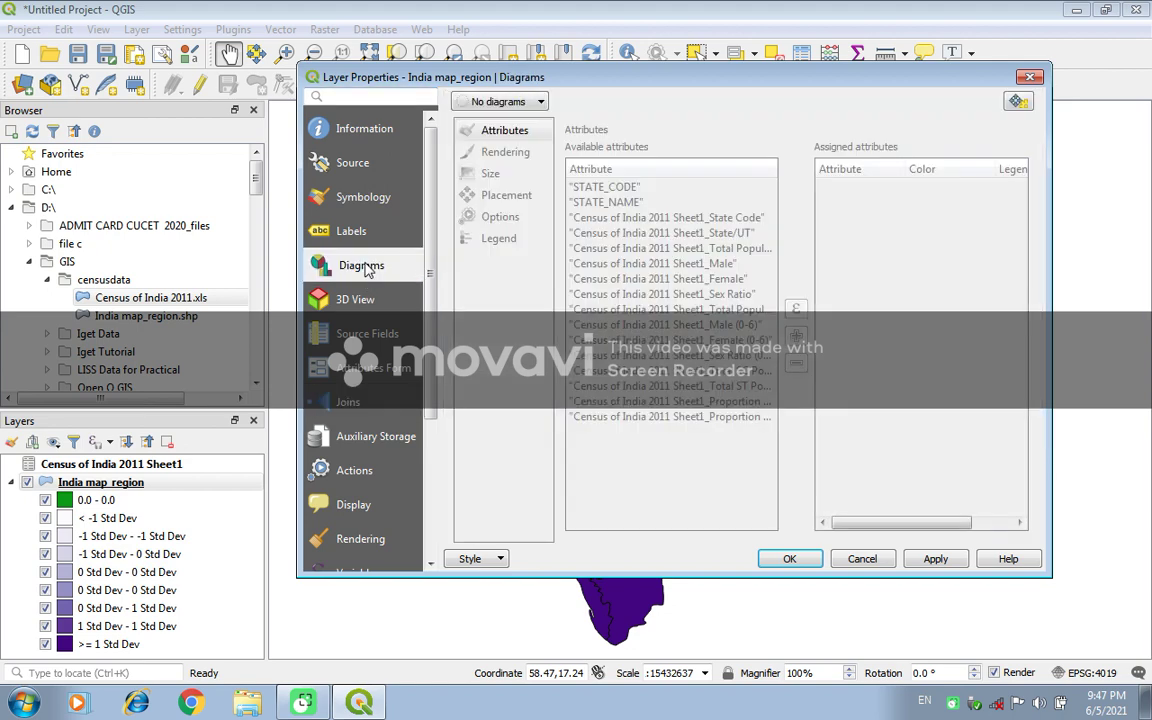
{"action": "left_click", "coordinate": [505, 101]}
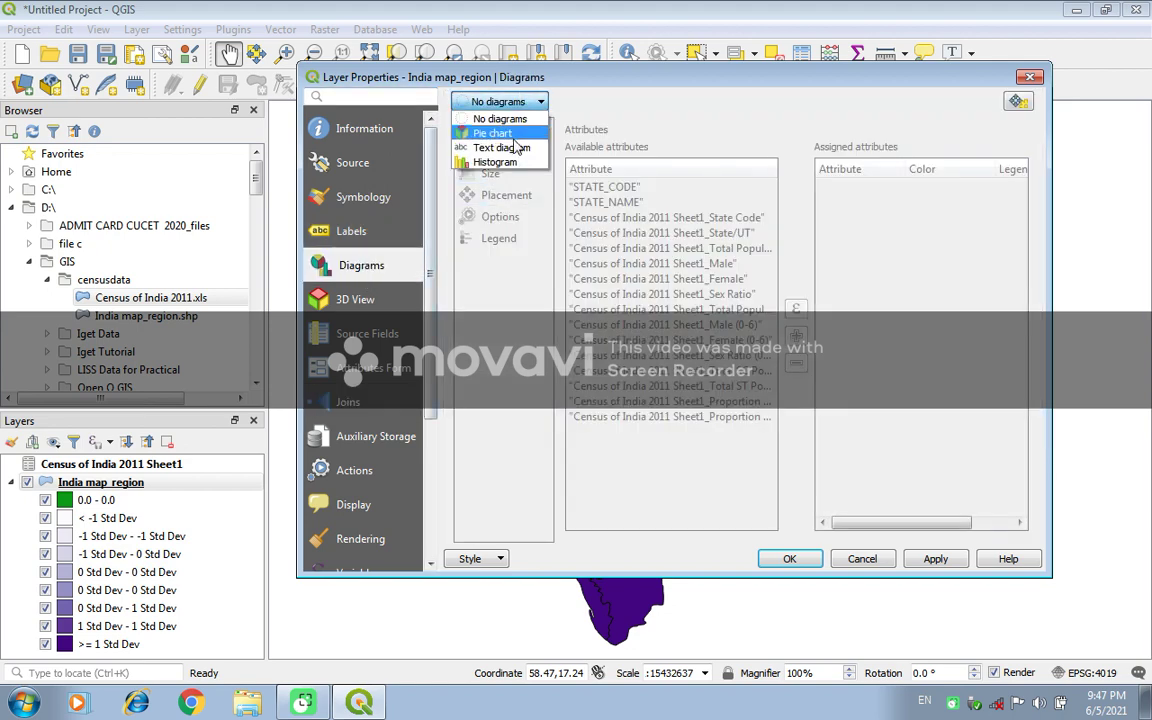
{"action": "left_click", "coordinate": [510, 134]}
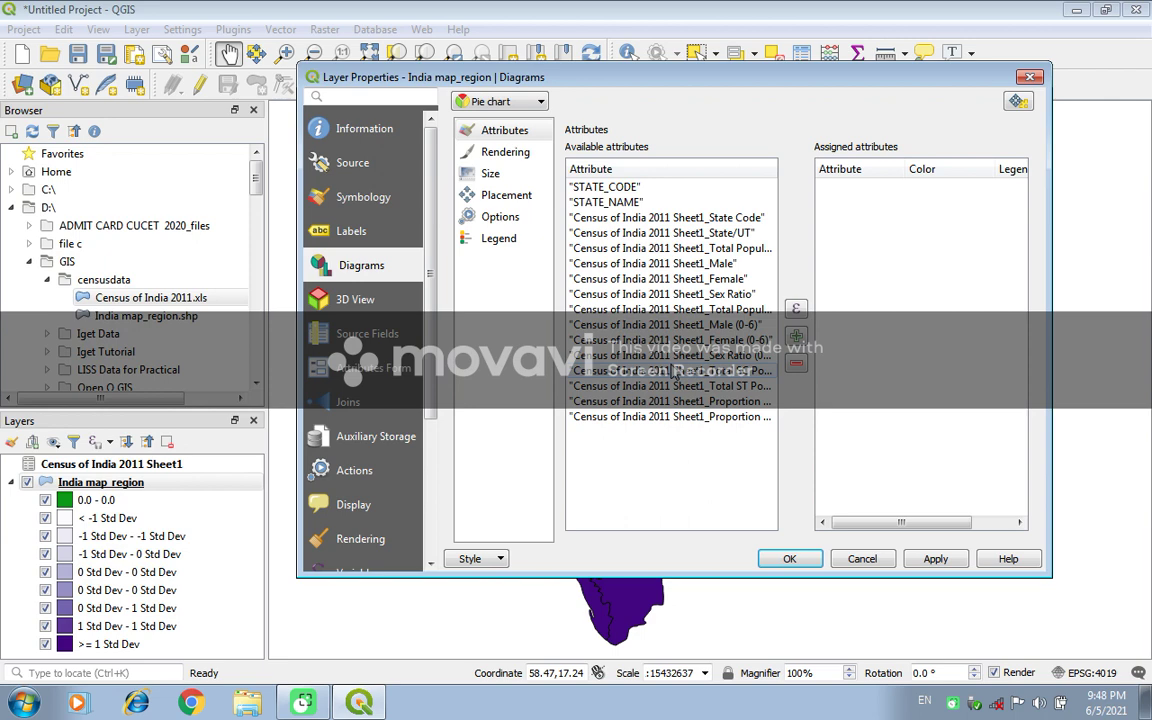
{"action": "left_click", "coordinate": [716, 298]}
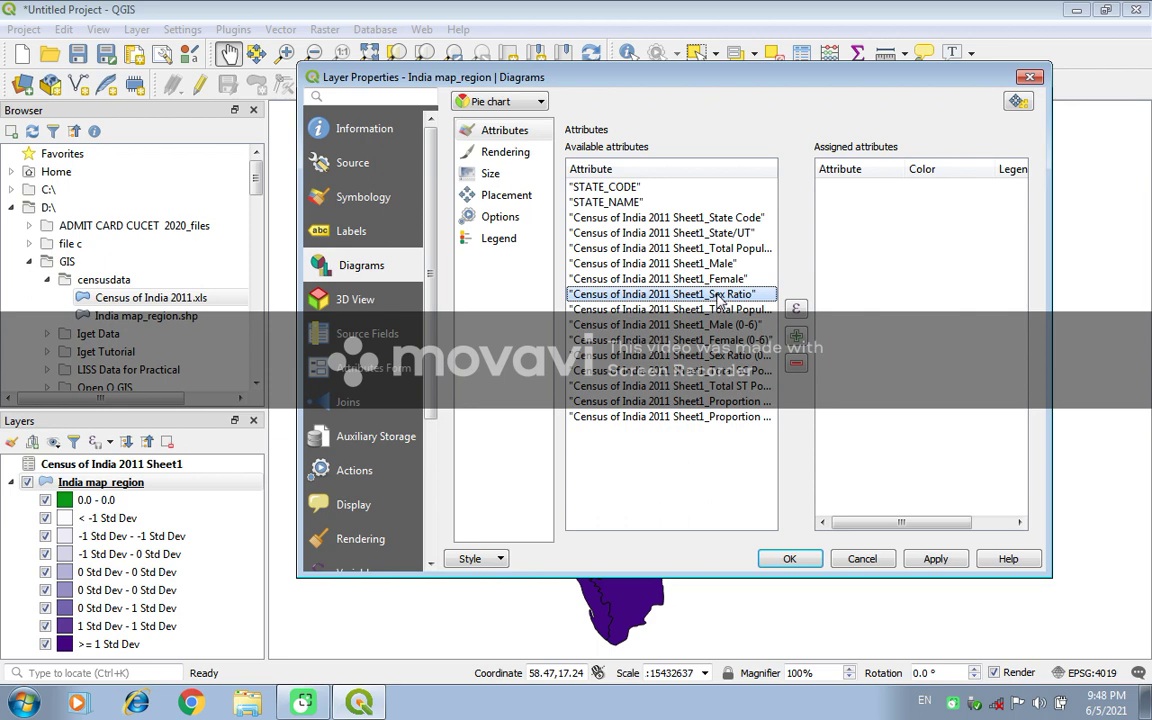
{"action": "left_click", "coordinate": [796, 336]}
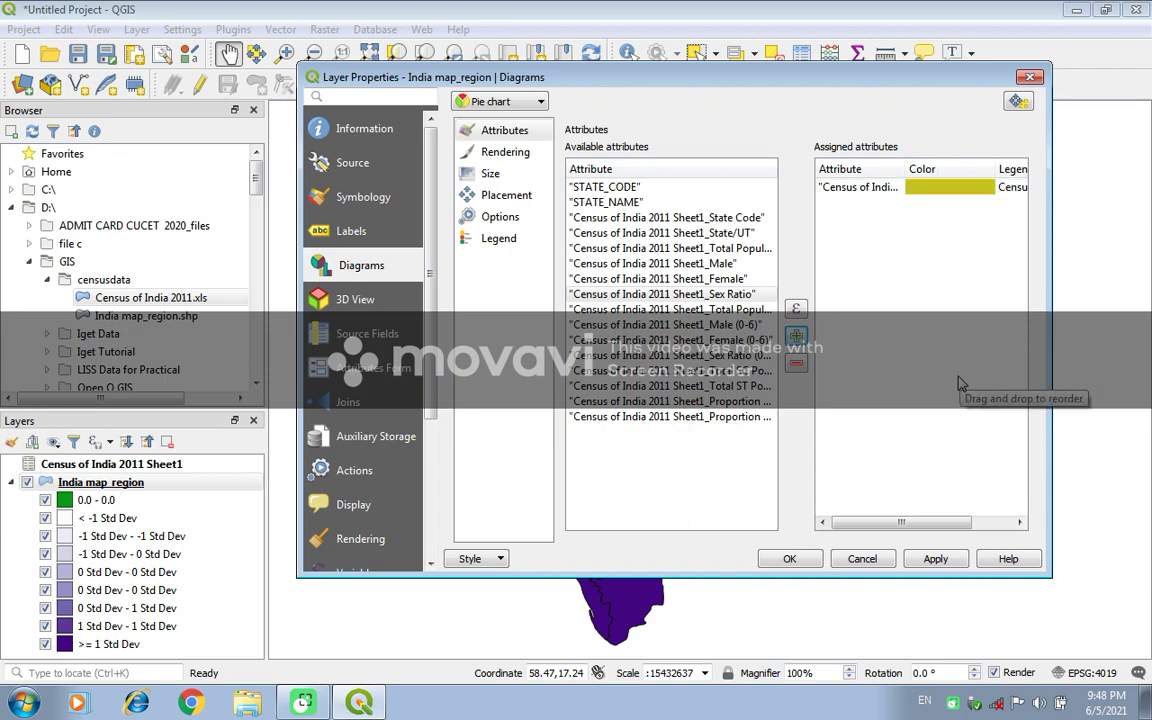
{"action": "left_click", "coordinate": [940, 558]}
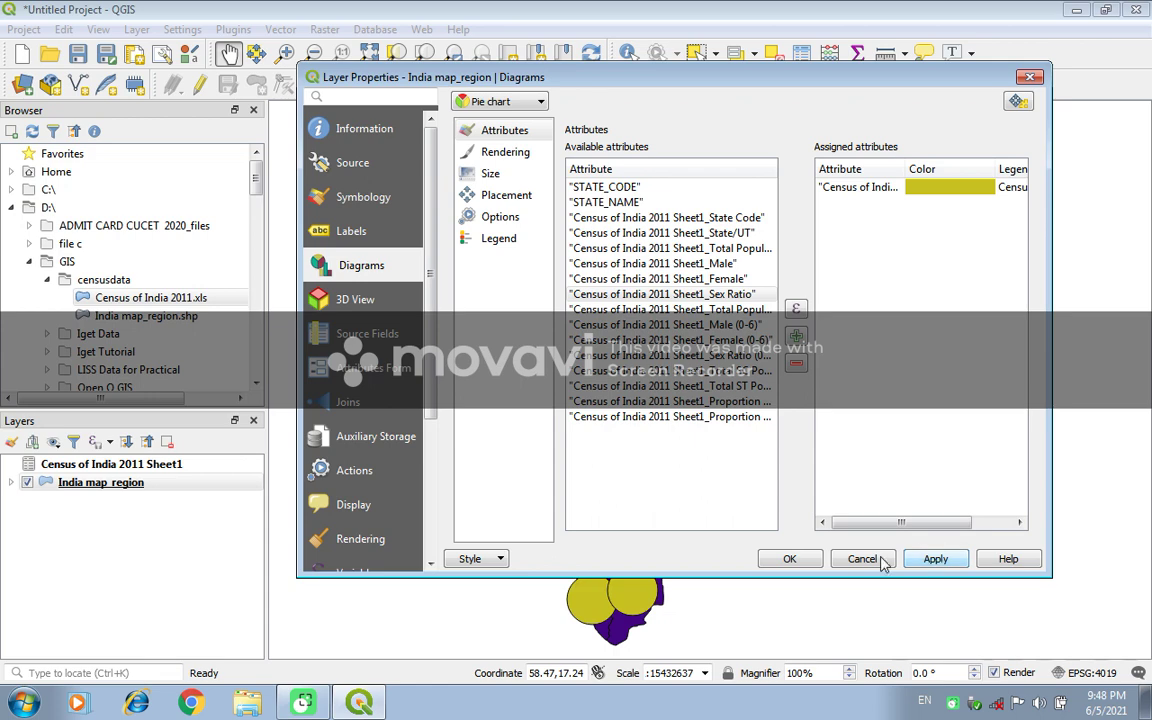
{"action": "left_click", "coordinate": [790, 559]}
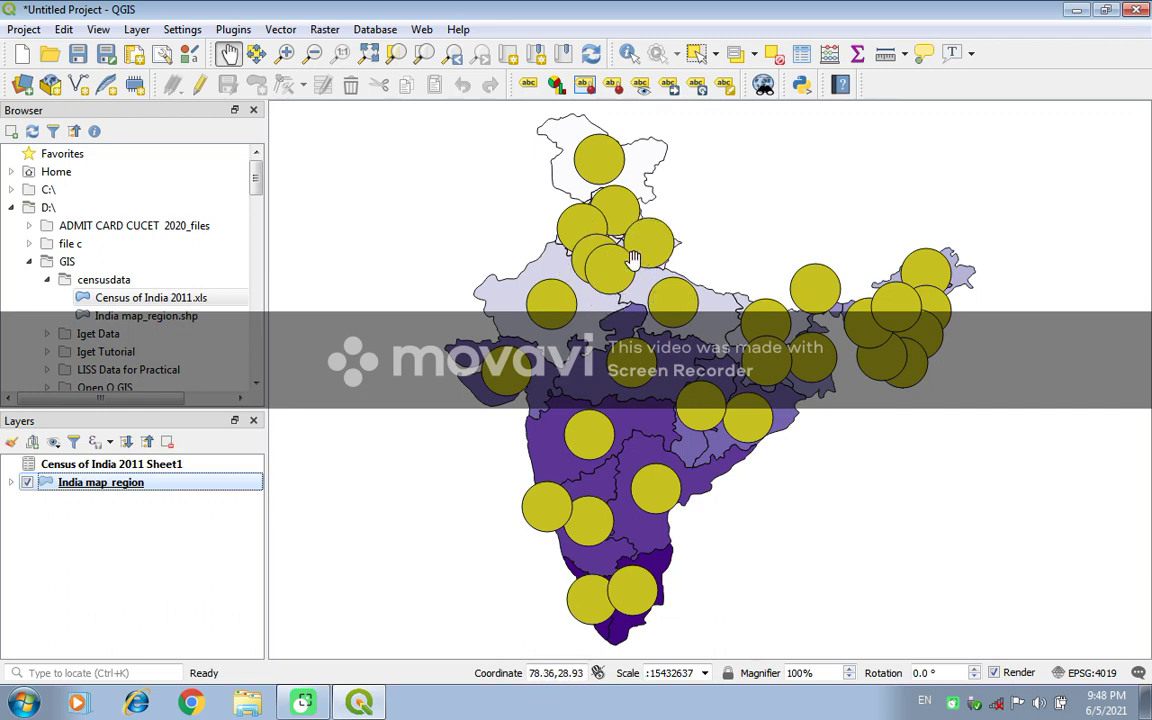
Add the joined Sex Ratio (0-6) attribute as a second slice of India map_region's pie charts and apply it
{"action": "double_click", "coordinate": [200, 487]}
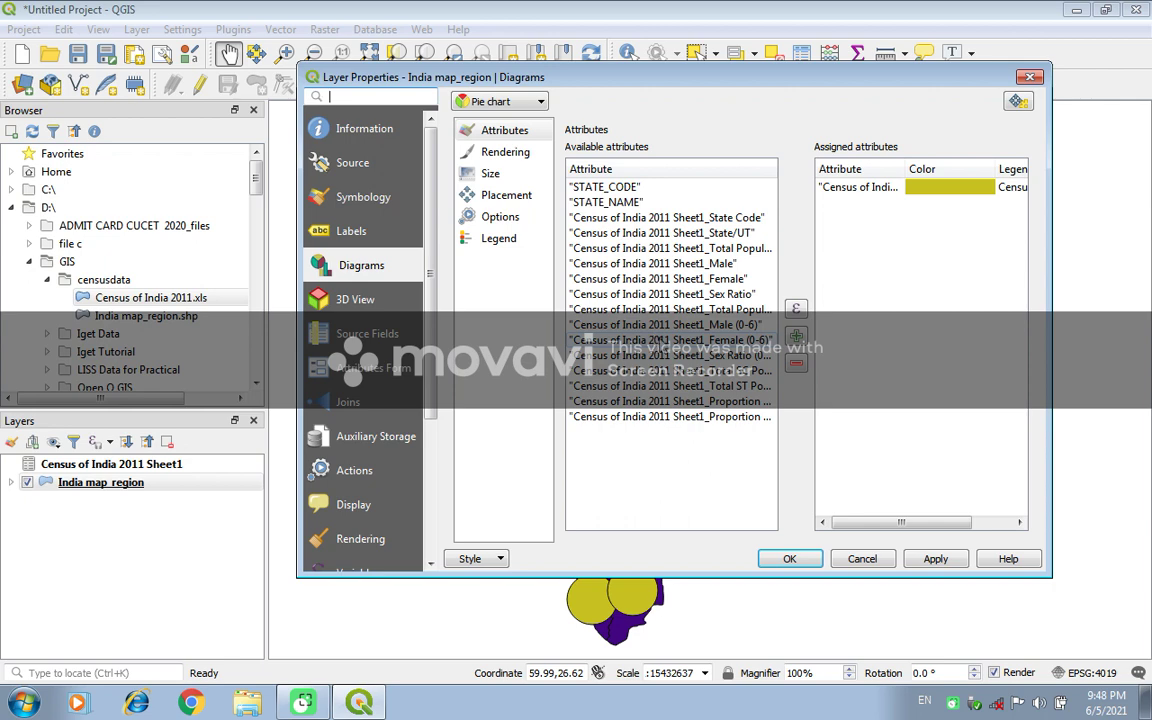
{"action": "left_click", "coordinate": [706, 345]}
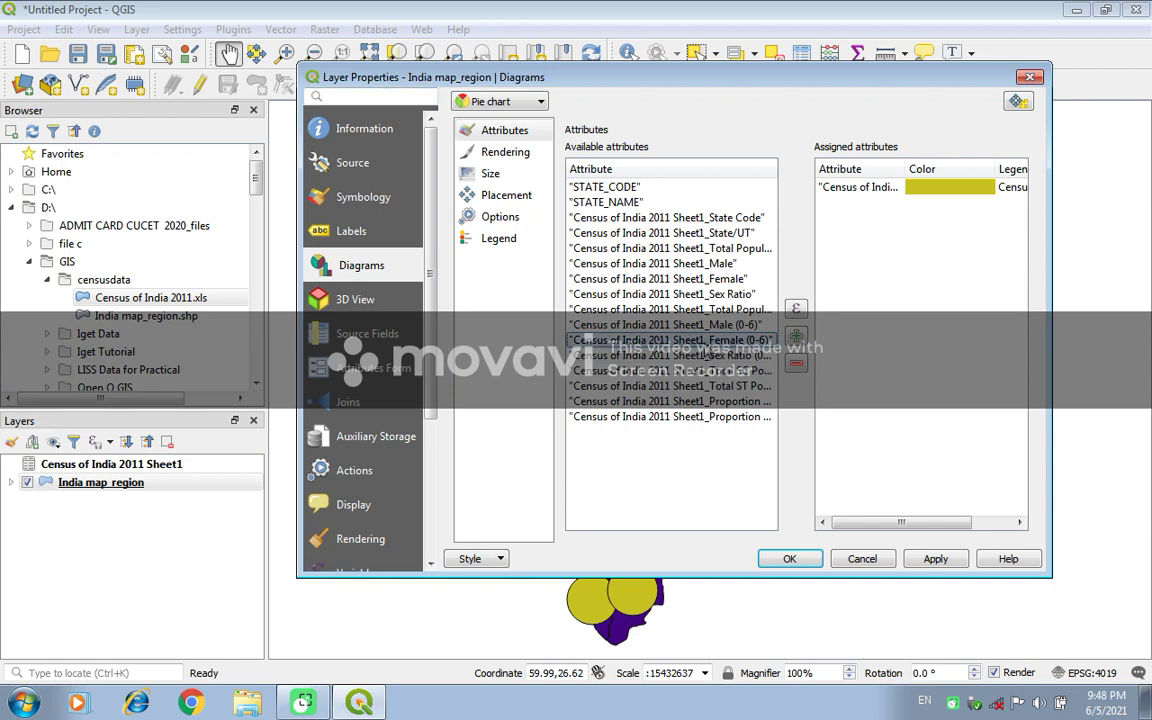
{"action": "left_click", "coordinate": [682, 356]}
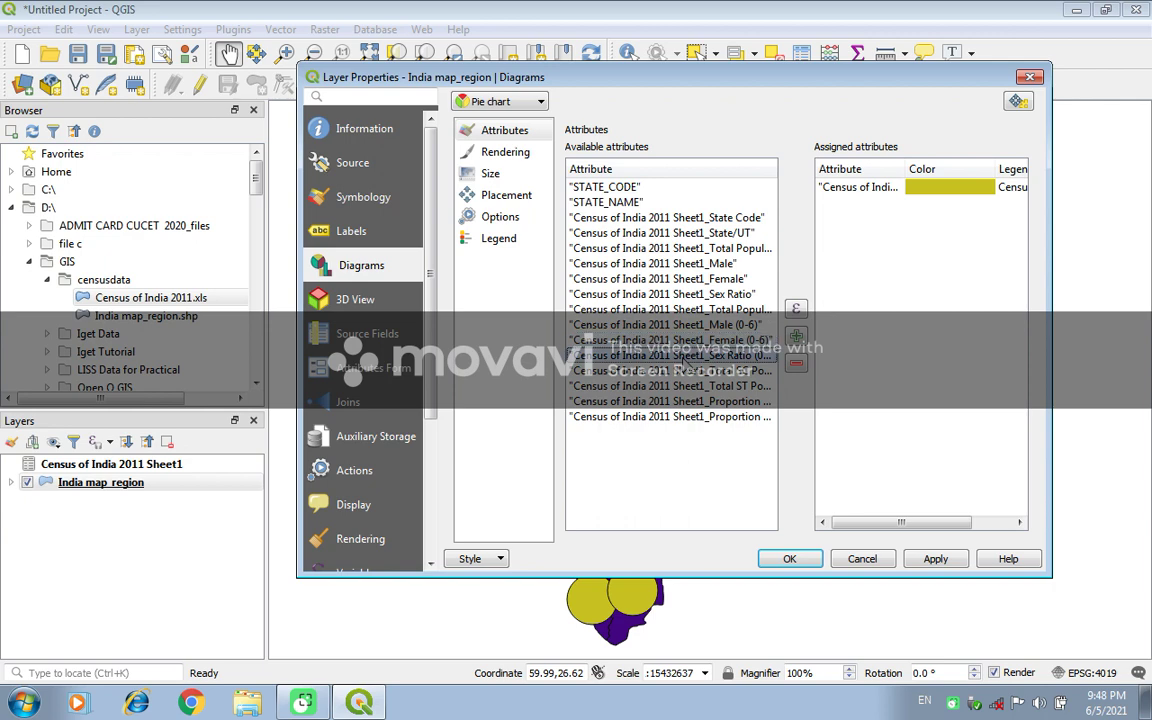
{"action": "left_click", "coordinate": [796, 337]}
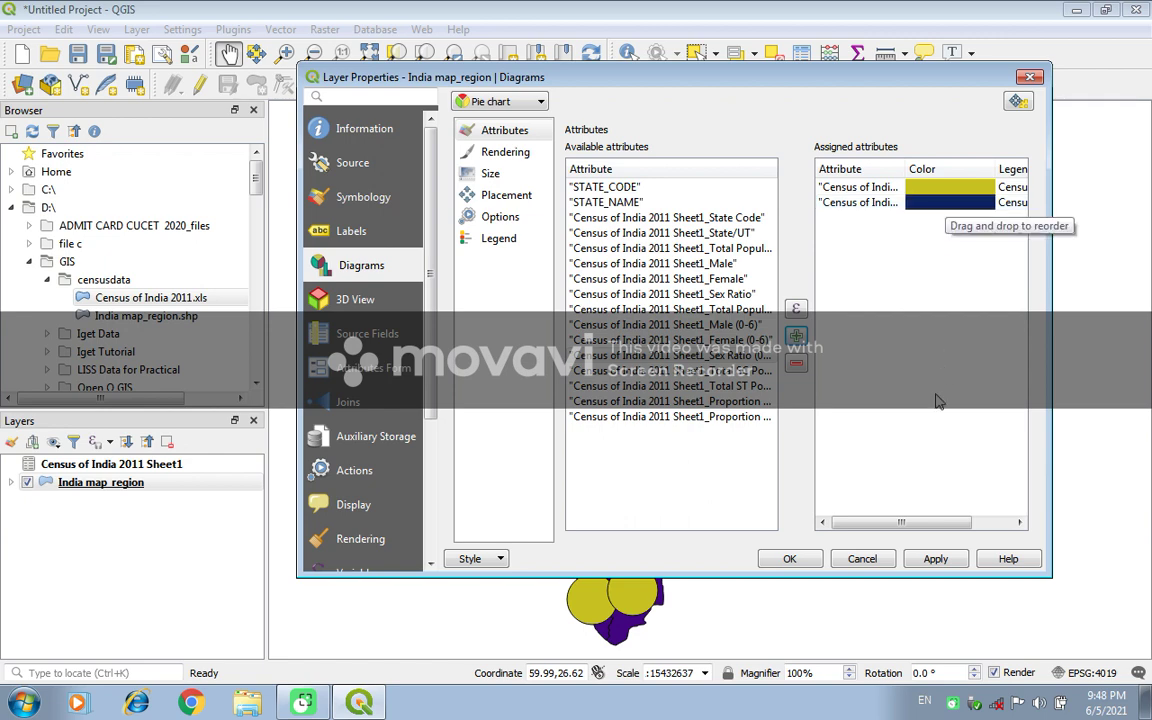
{"action": "left_click", "coordinate": [950, 559]}
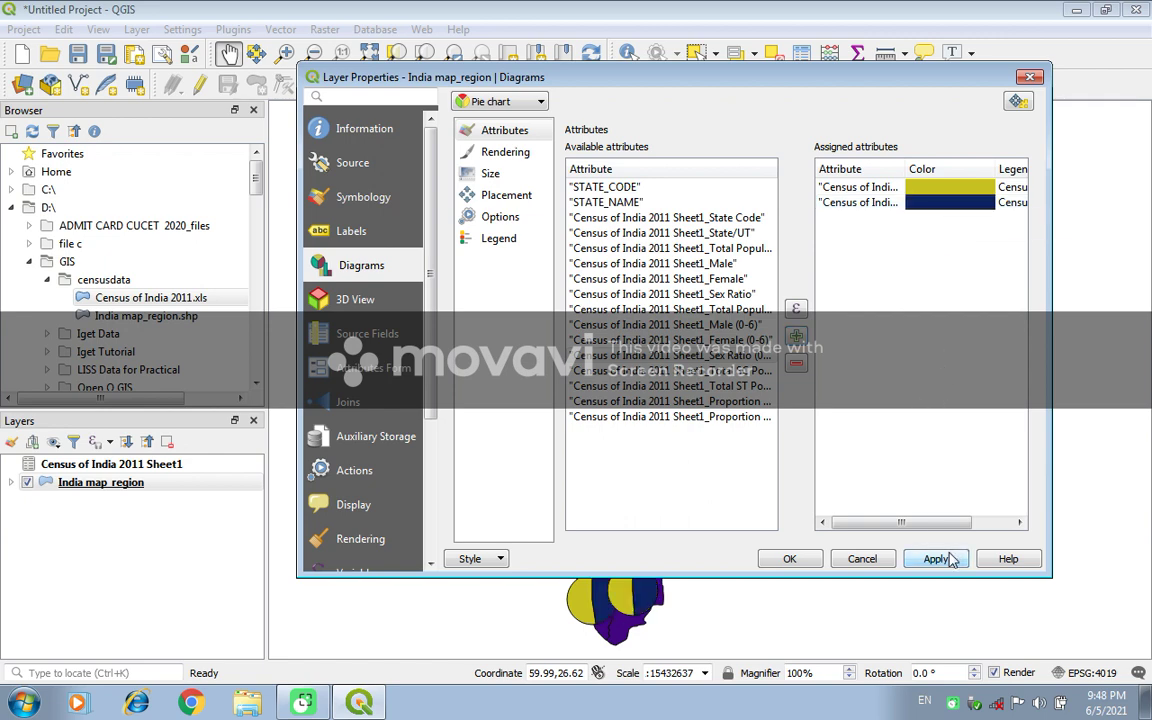
{"action": "left_click", "coordinate": [792, 558]}
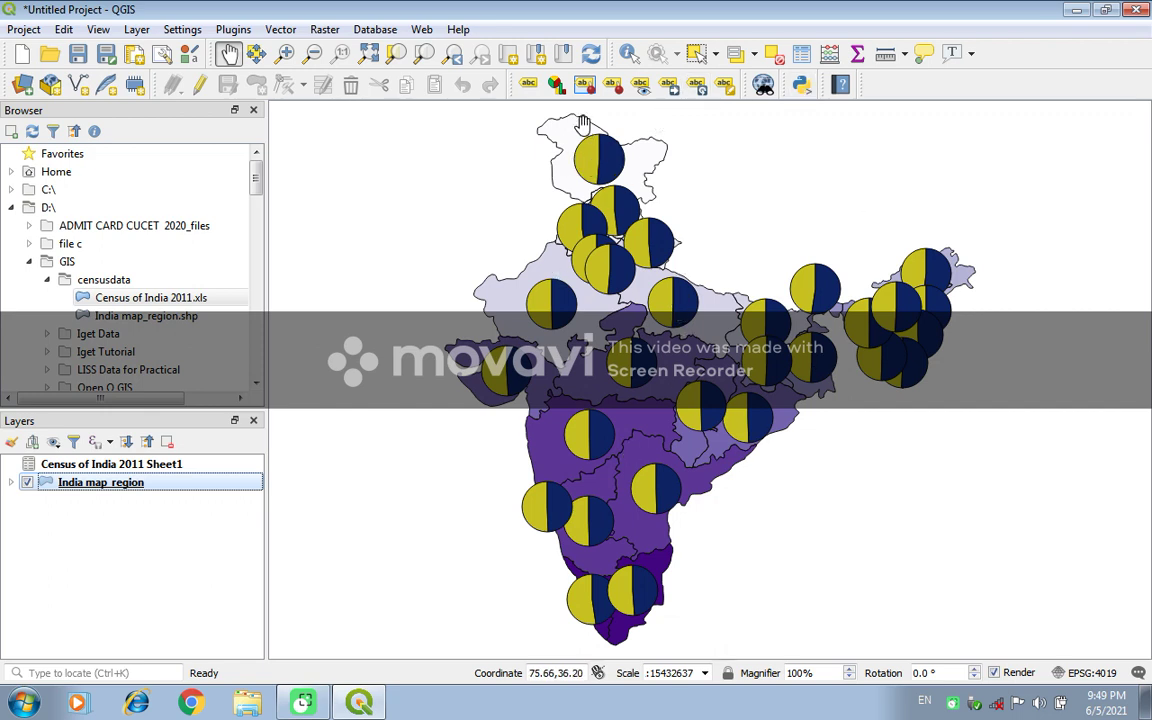
{"action": "left_click", "coordinate": [529, 85]}
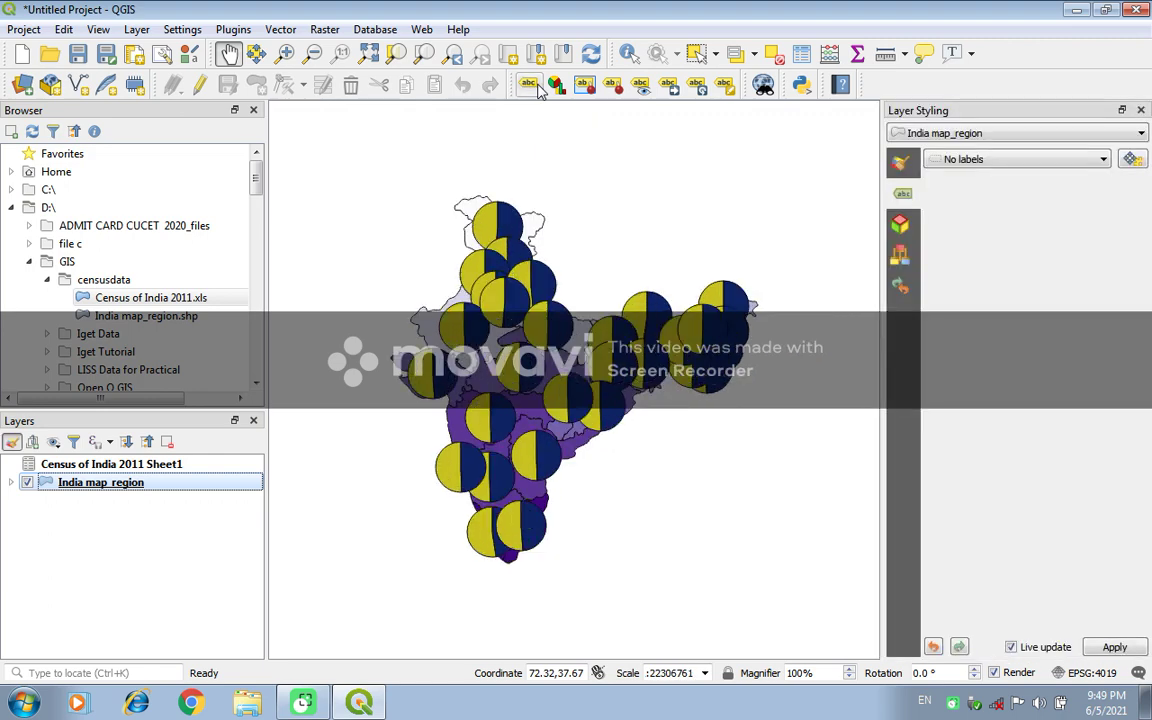
{"action": "left_click", "coordinate": [1047, 165]}
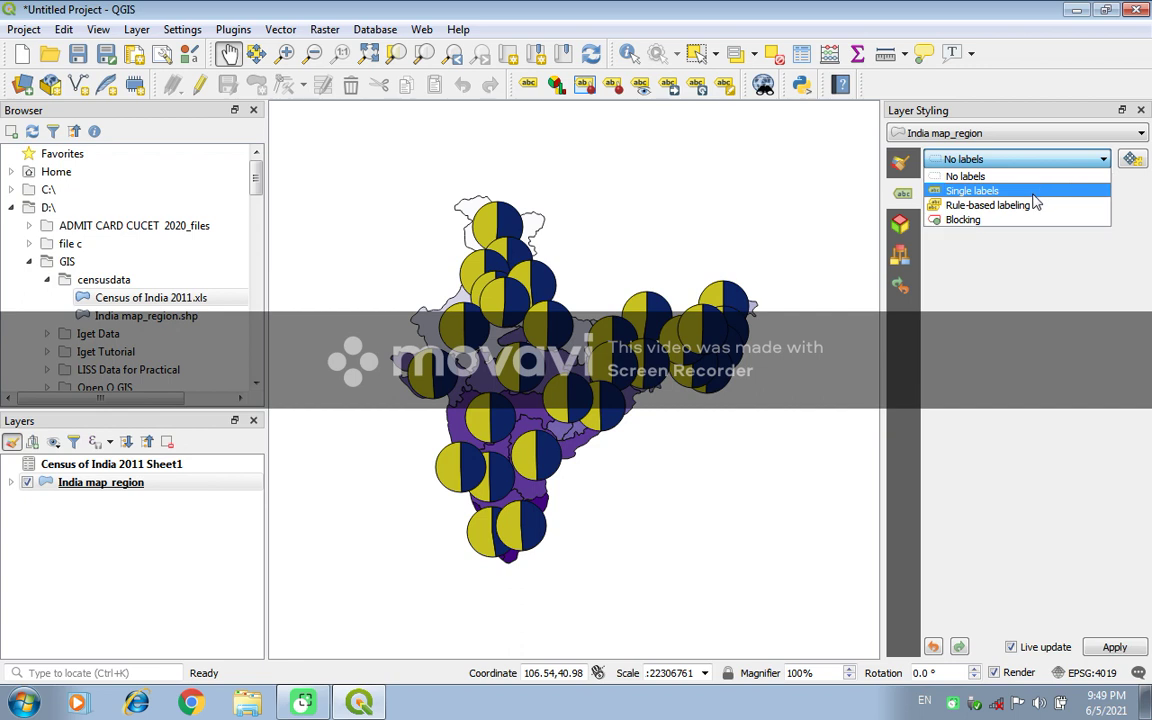
{"action": "left_click", "coordinate": [1034, 195]}
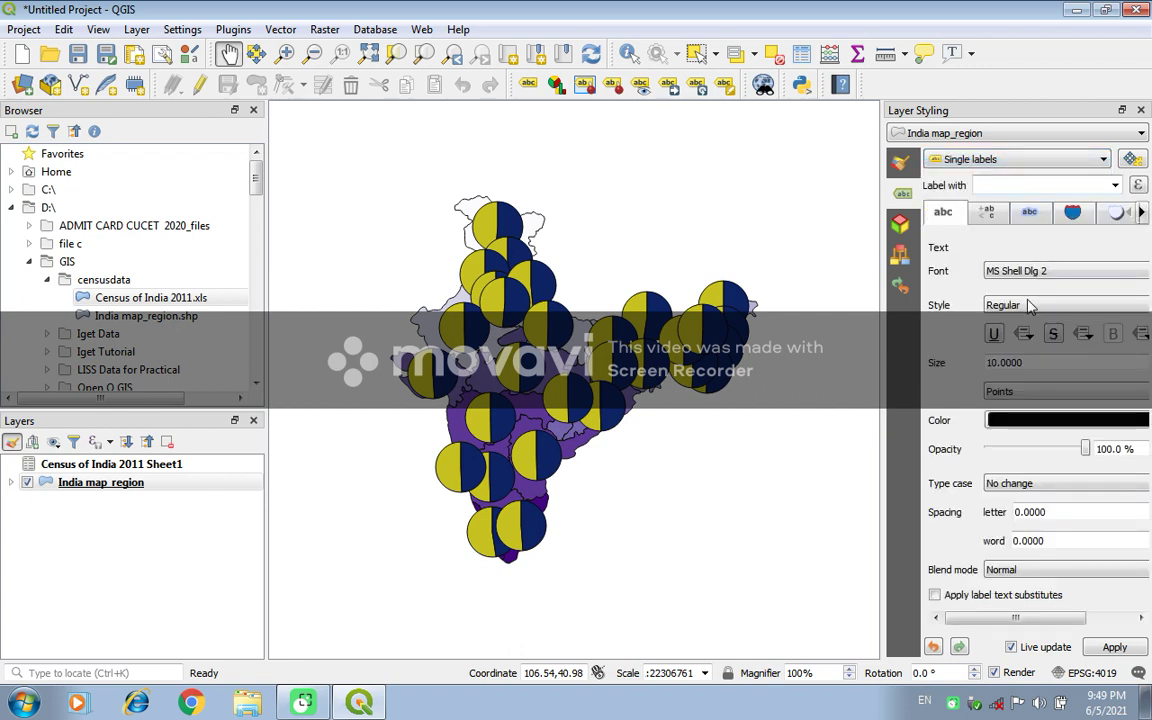
{"action": "left_click", "coordinate": [1099, 161]}
{"action": "left_click", "coordinate": [1019, 177]}
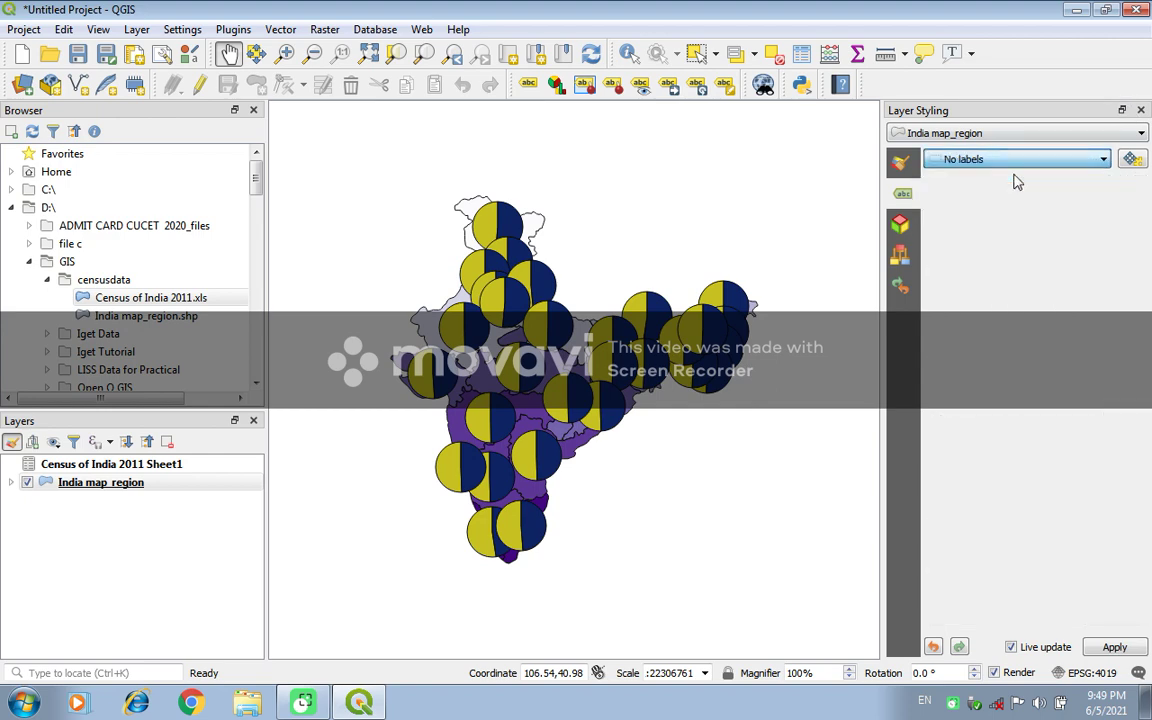
{"action": "left_click", "coordinate": [1141, 111]}
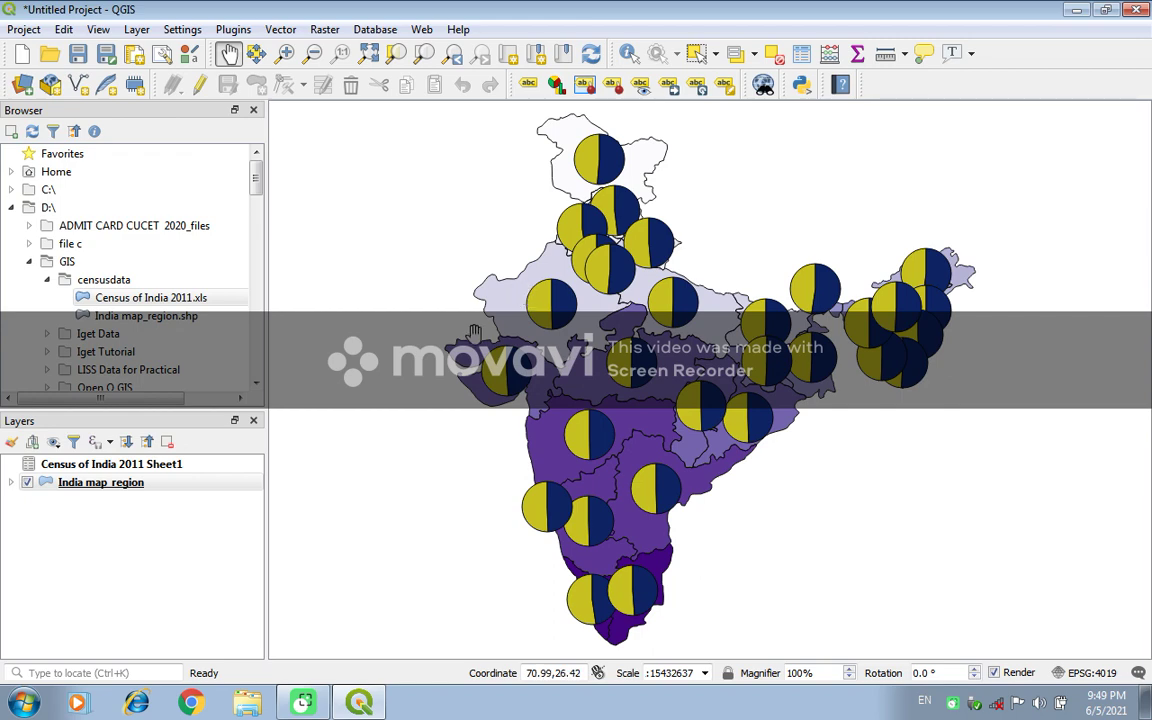
Remove the joined Sex Ratio (0-6) attribute from India map_region's pie charts and accept the layer properties
{"action": "left_click", "coordinate": [192, 482]}
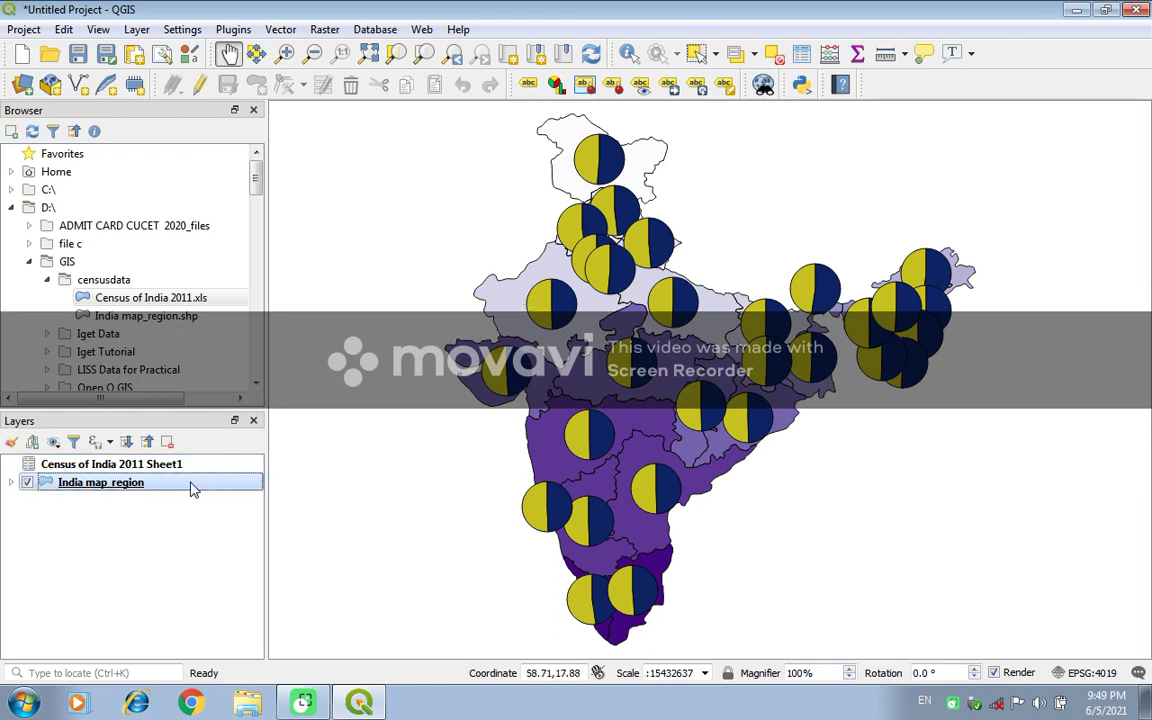
{"action": "double_click", "coordinate": [193, 484]}
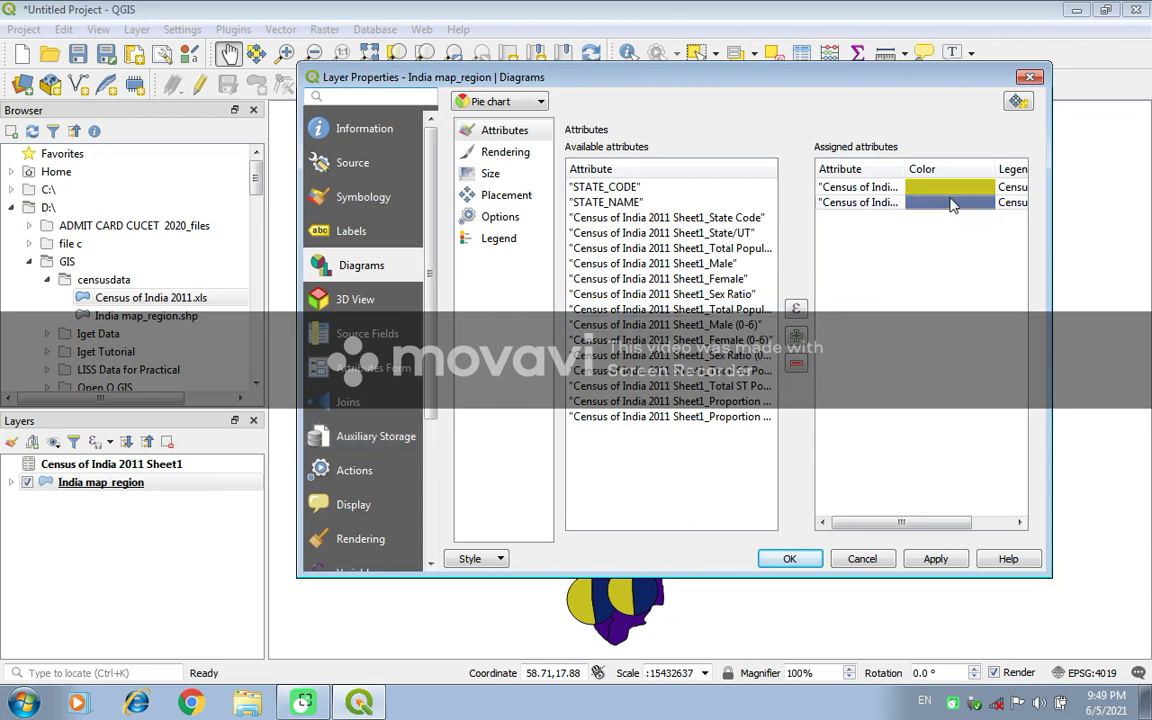
{"action": "left_click", "coordinate": [953, 205]}
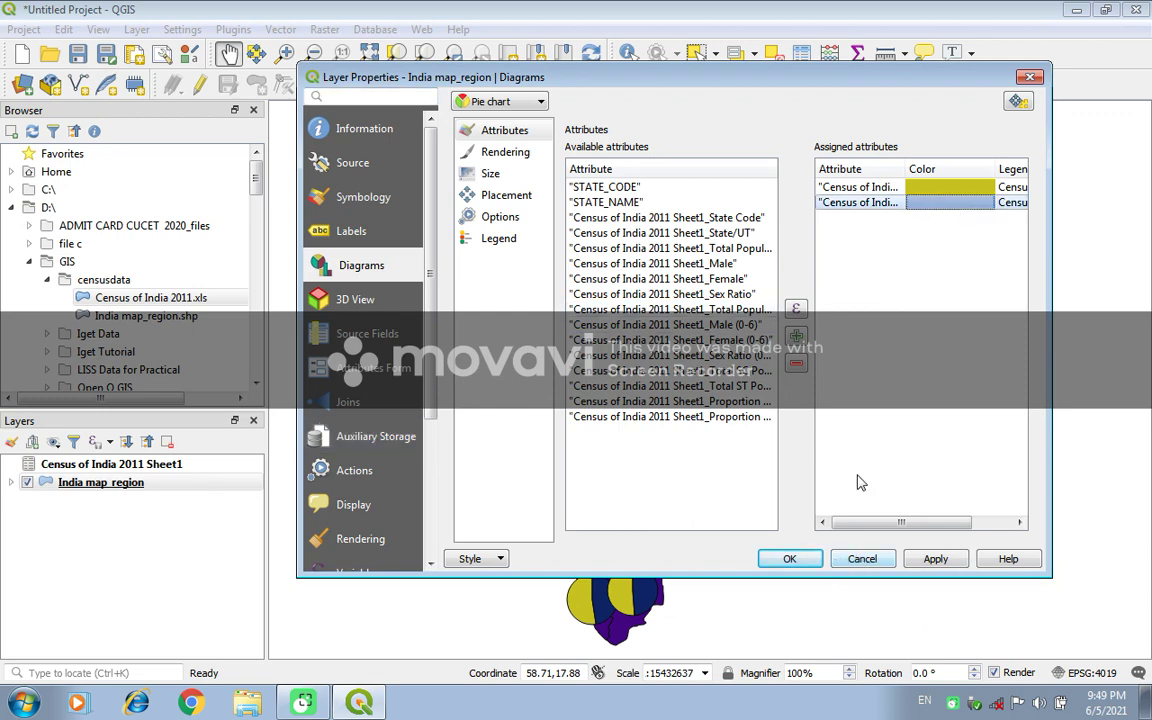
{"action": "left_click", "coordinate": [797, 363]}
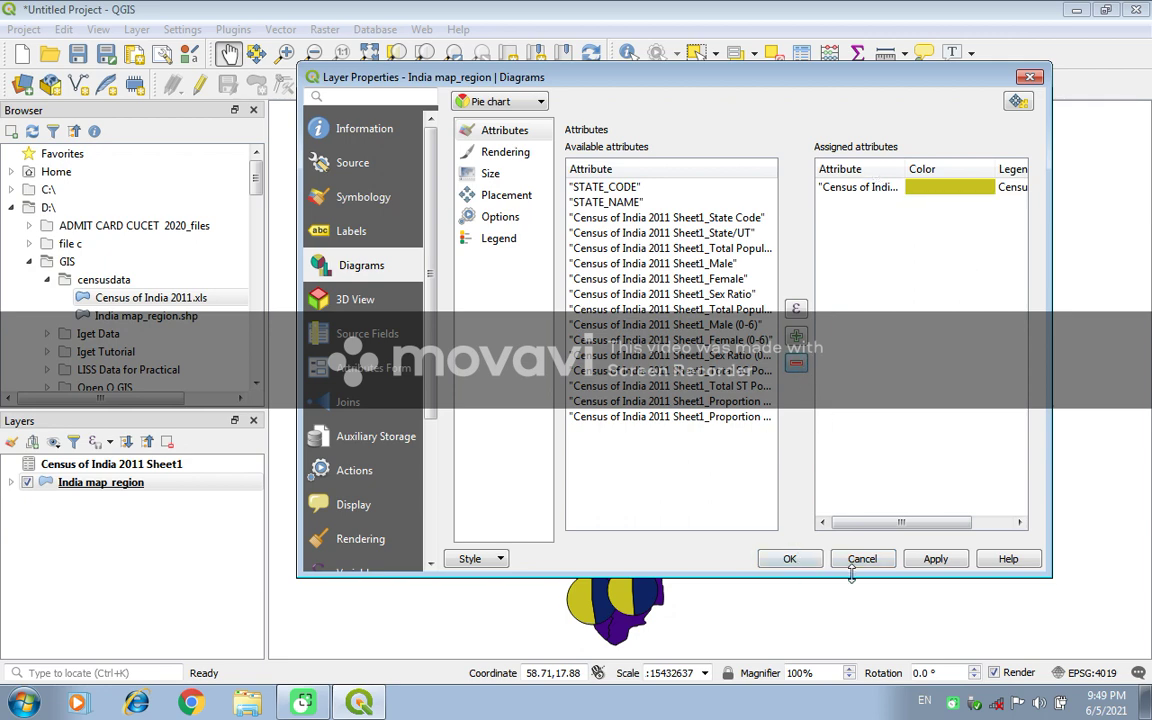
{"action": "left_click", "coordinate": [790, 559]}
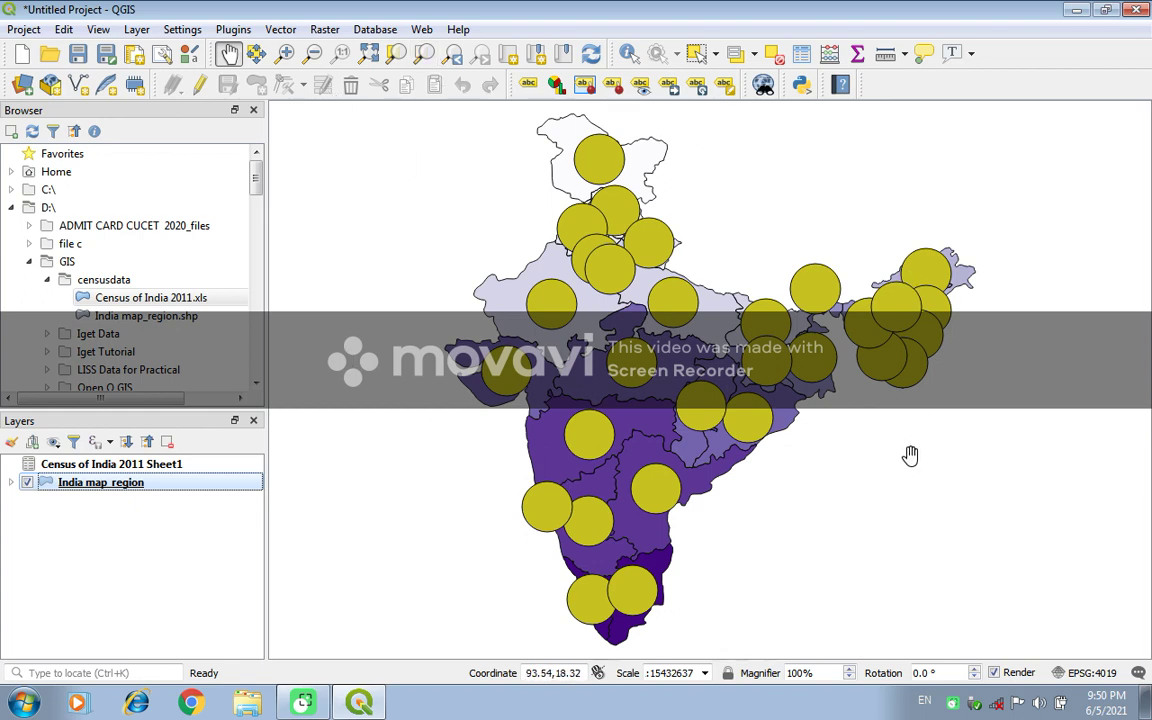
Create a new print layout titled SEX RATIO
{"action": "left_click", "coordinate": [31, 31]}
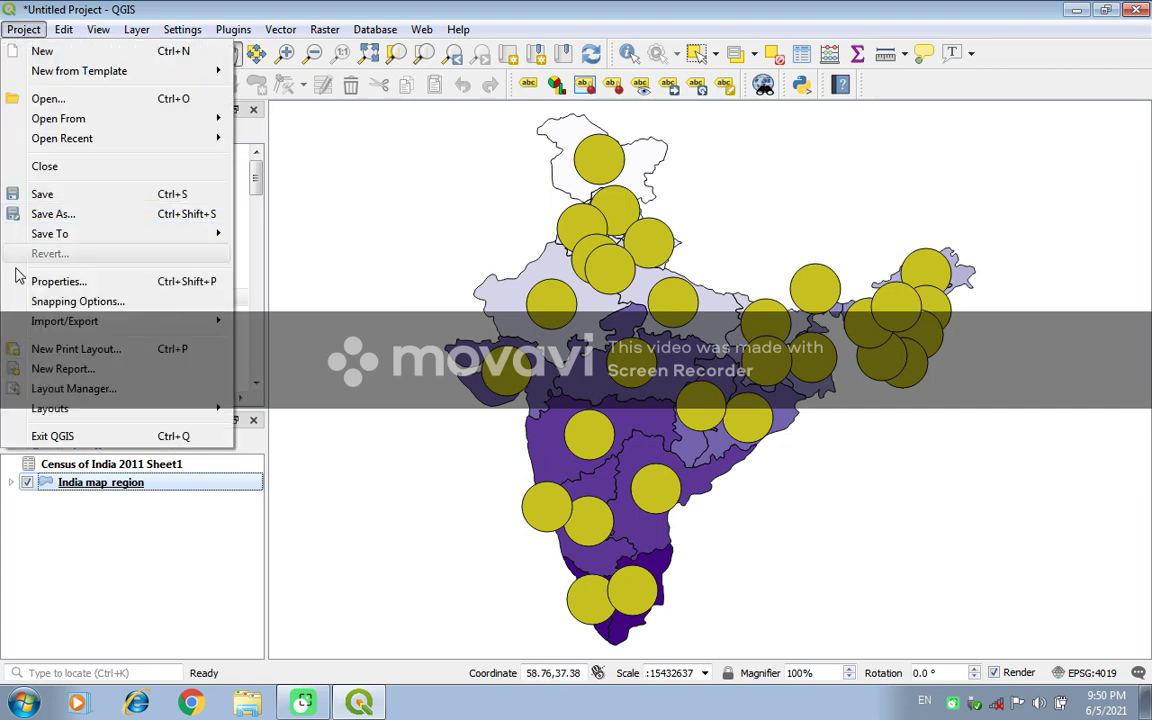
{"action": "left_click", "coordinate": [93, 350]}
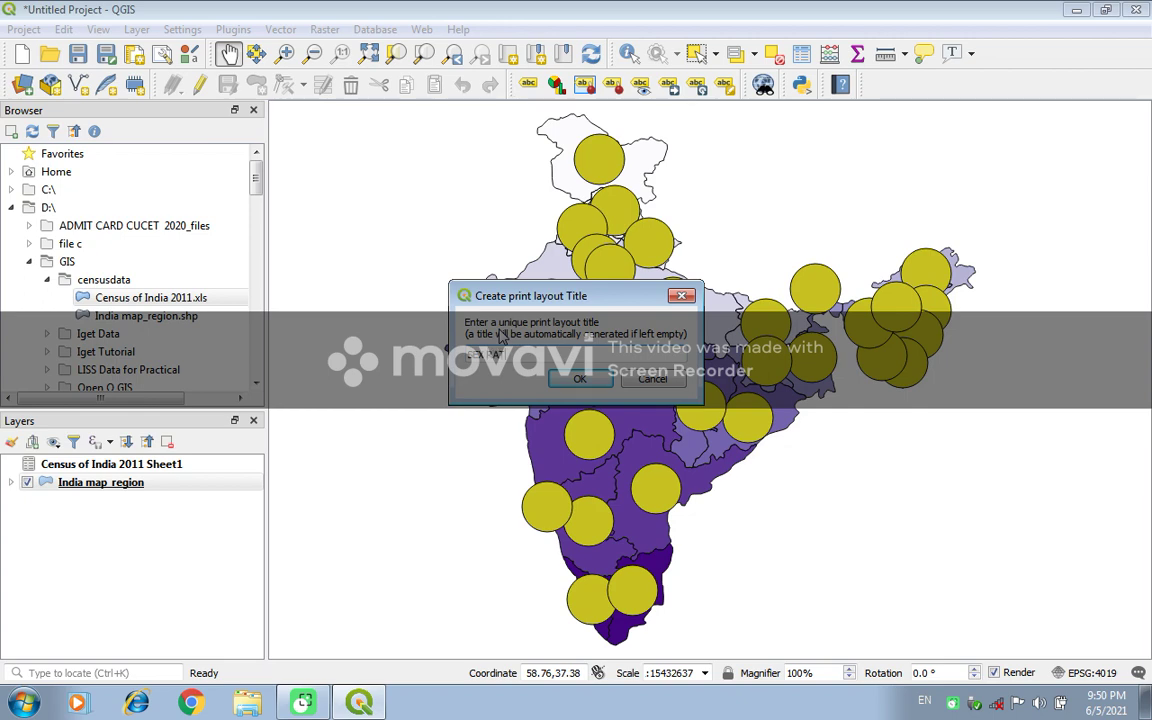
{"action": "left_click", "coordinate": [580, 380]}
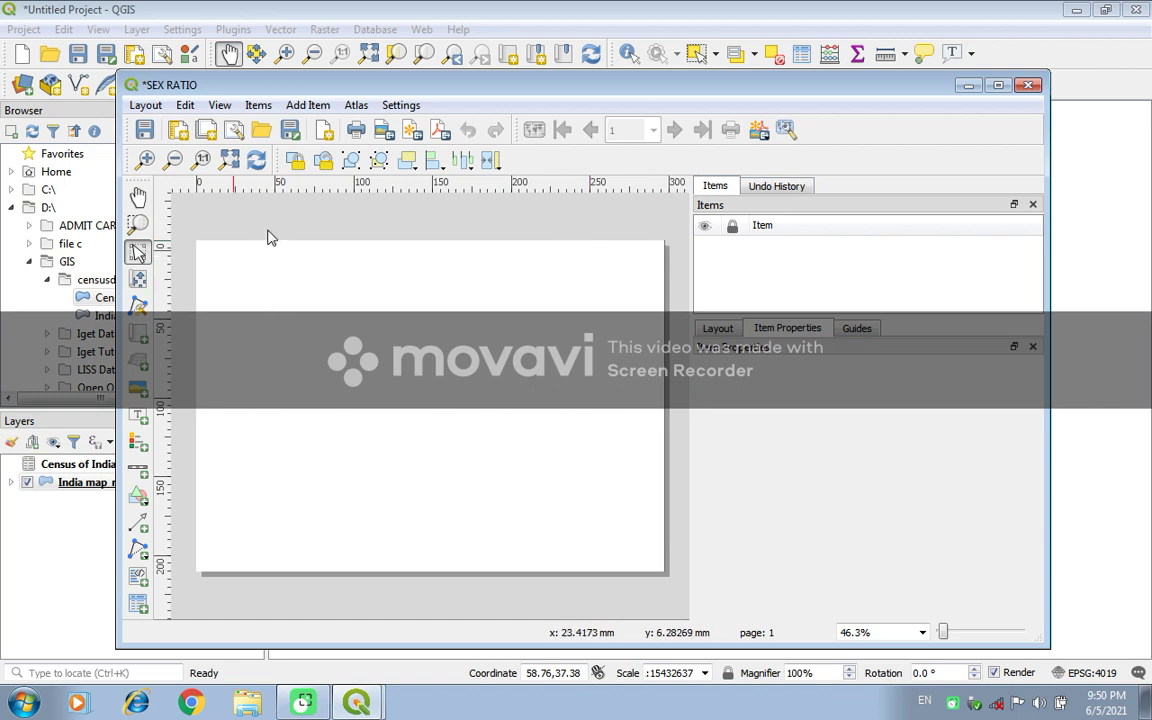
Add a map item covering the whole layout page and maximize the layout window
{"action": "left_click", "coordinate": [310, 106]}
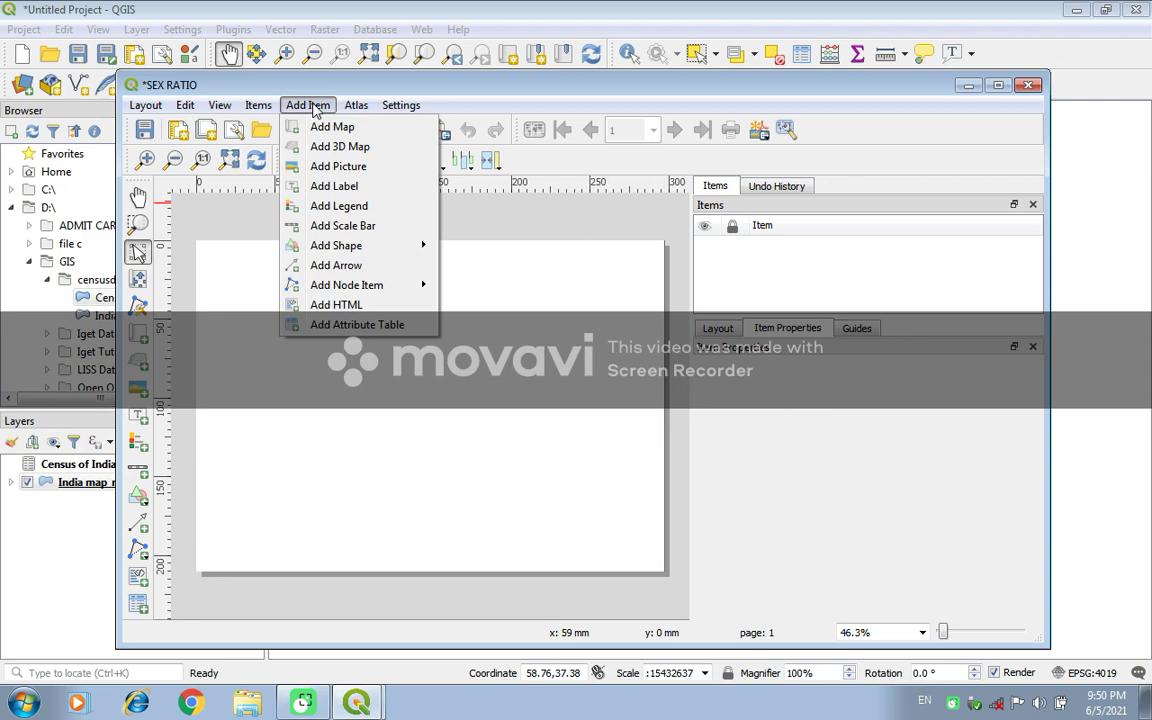
{"action": "left_click", "coordinate": [345, 324]}
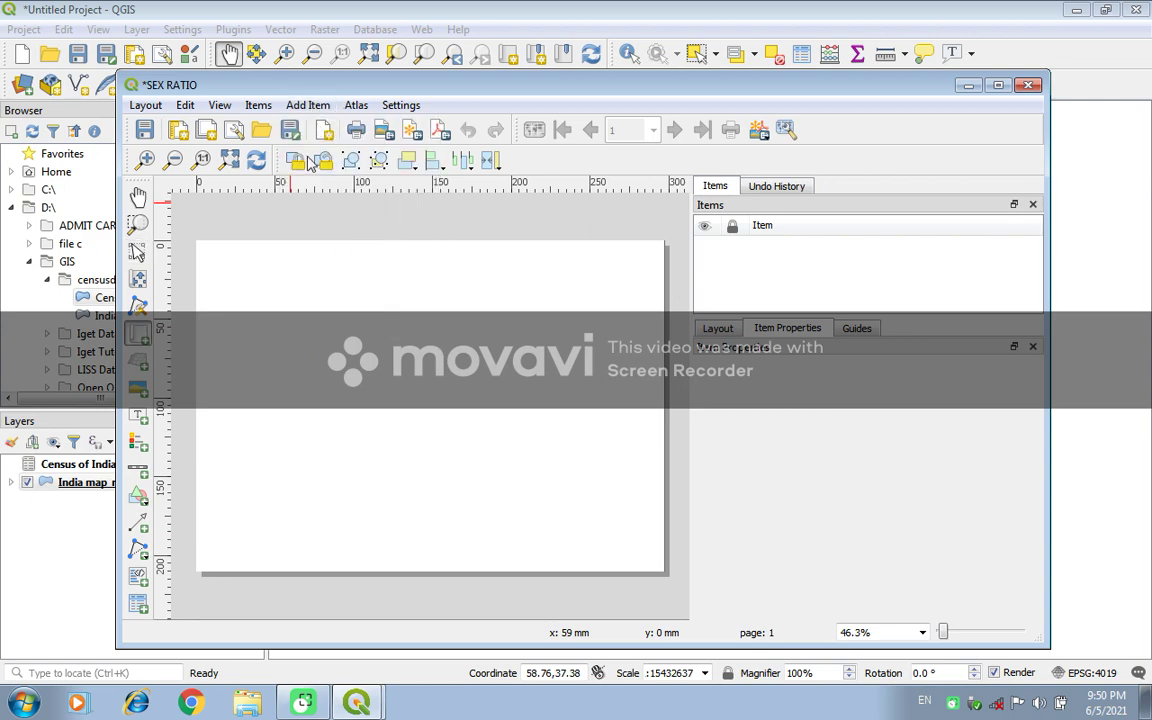
{"action": "left_click_drag", "start_coordinate": [196, 243], "coordinate": [666, 572]}
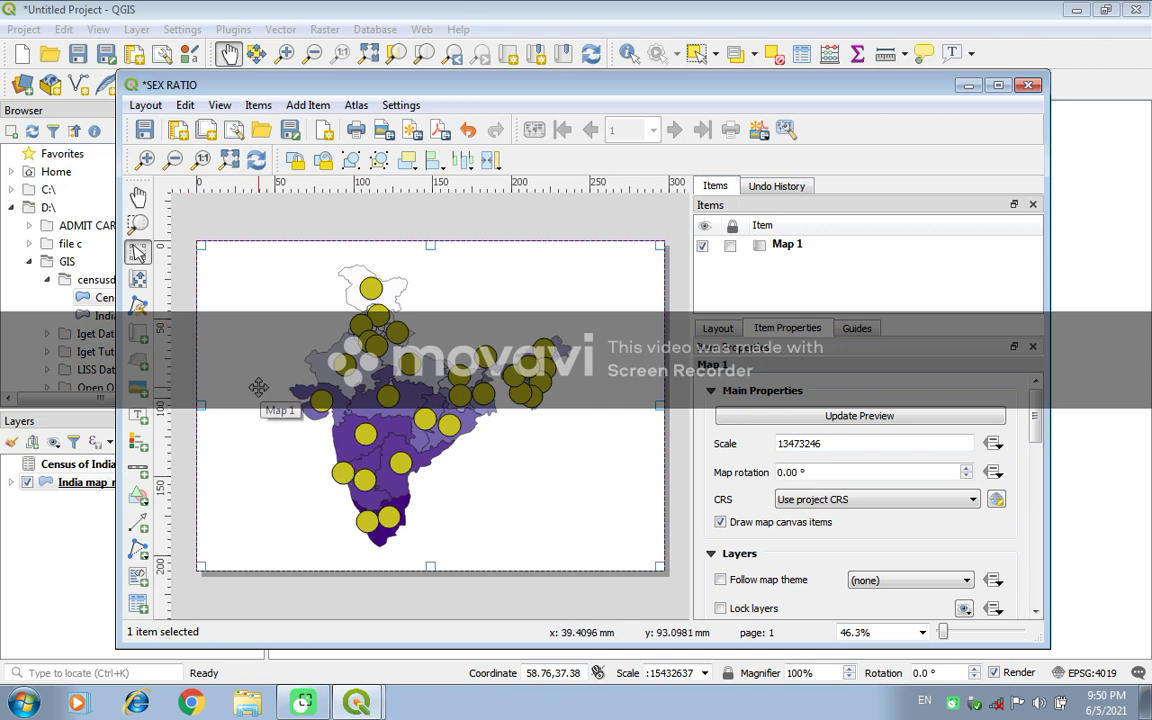
{"action": "left_click", "coordinate": [998, 88]}
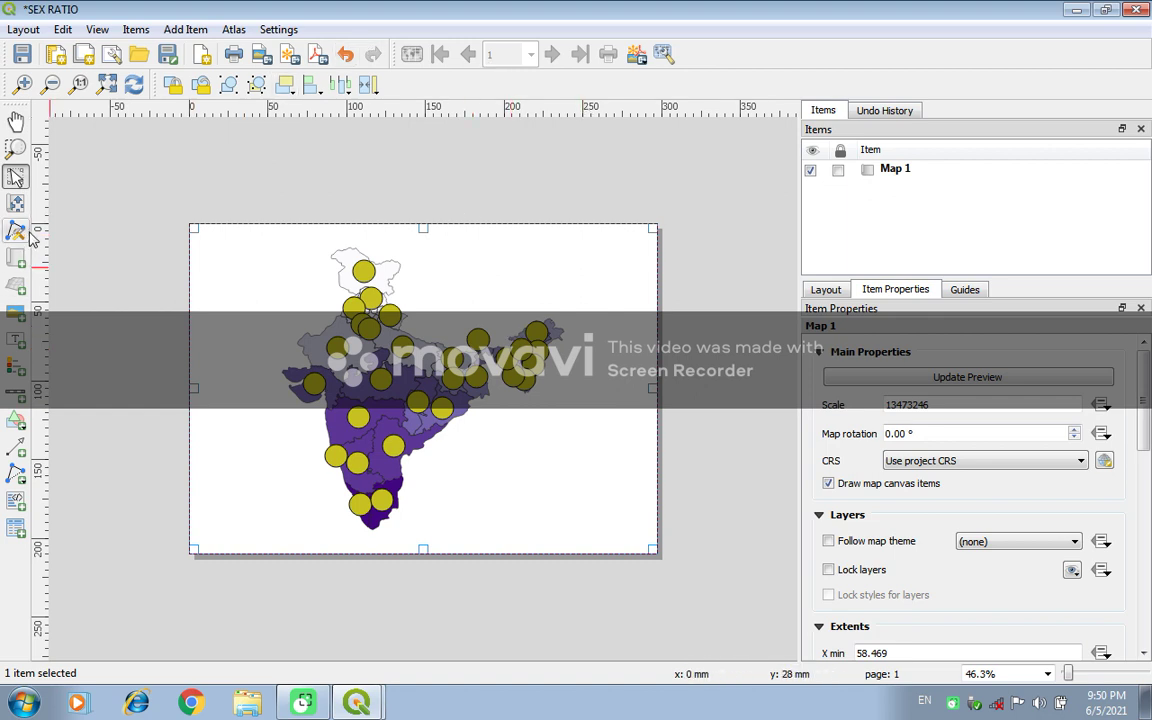
Add a label in the blank area northeast of the map with the text INDIA, SEX-RATIO and 2011 on three lines
{"action": "left_click", "coordinate": [17, 345]}
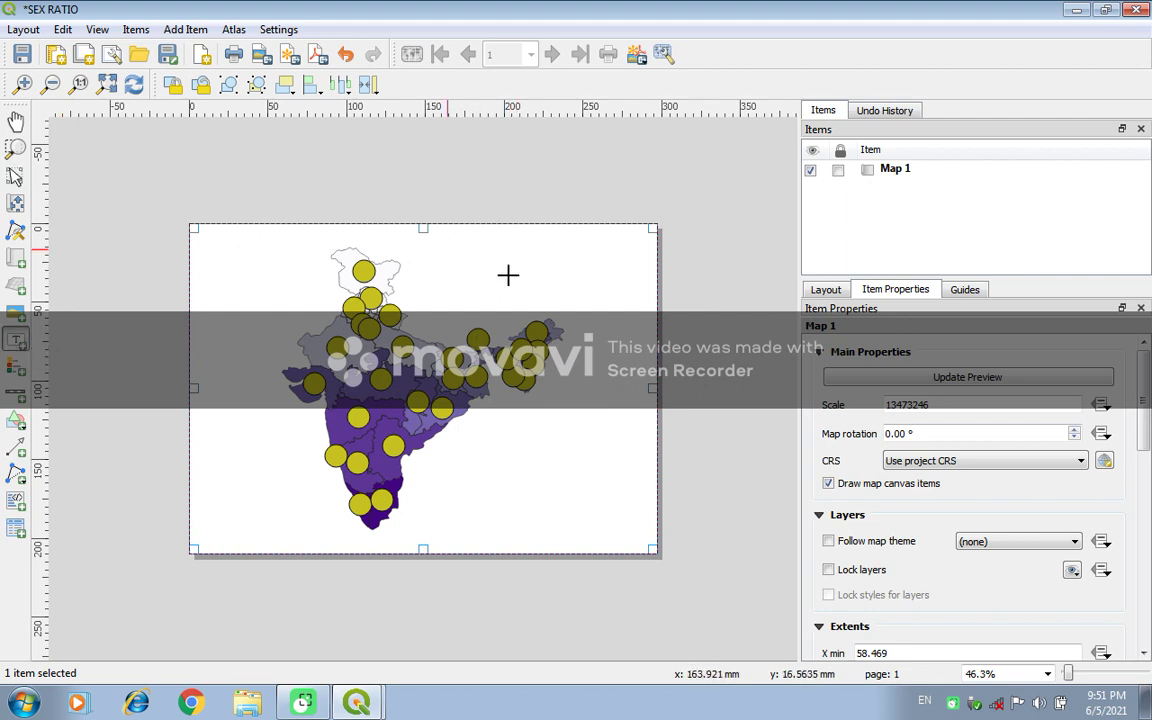
{"action": "left_click_drag", "start_coordinate": [447, 250], "coordinate": [553, 301]}
{"action": "left_click", "coordinate": [911, 385]}
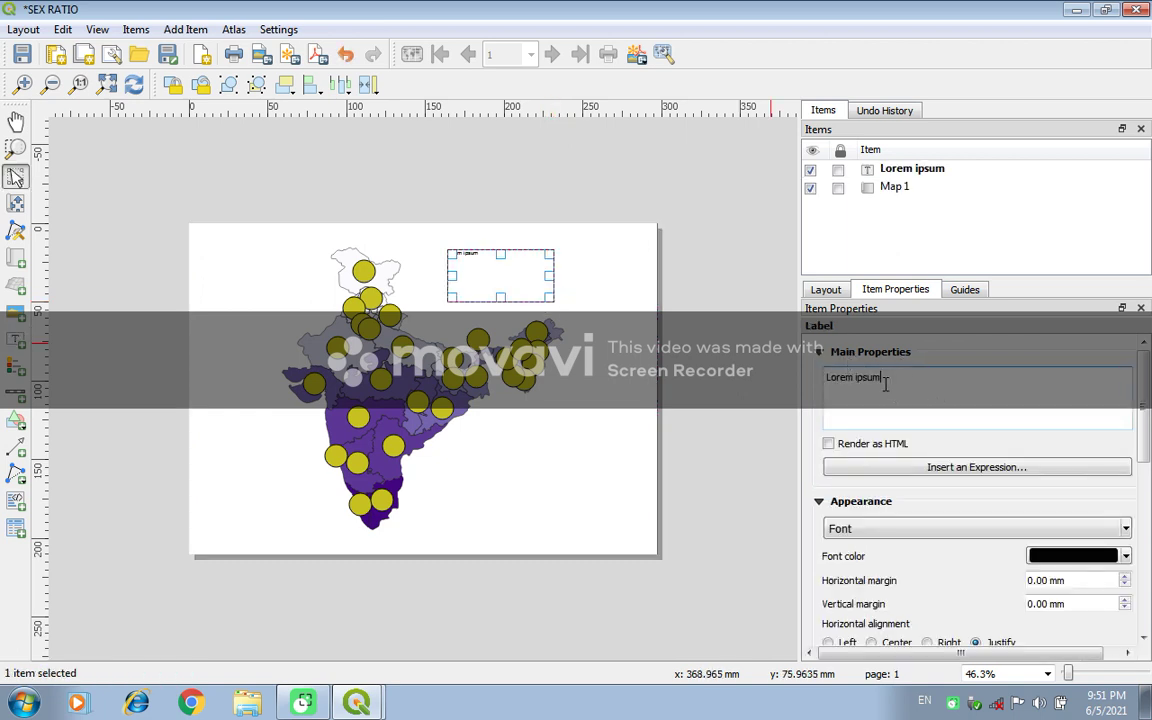
{"action": "key", "text": "BackSpace"}
{"action": "key", "text": "BackSpace"}
{"action": "key", "text": "BackSpace"}
{"action": "key", "text": "BackSpace"}
{"action": "key", "text": "BackSpace"}
{"action": "key", "text": "BackSpace"}
{"action": "key", "text": "BackSpace"}
{"action": "key", "text": "BackSpace"}
{"action": "key", "text": "BackSpace"}
{"action": "key", "text": "BackSpace"}
{"action": "type", "text": "INDIA"}
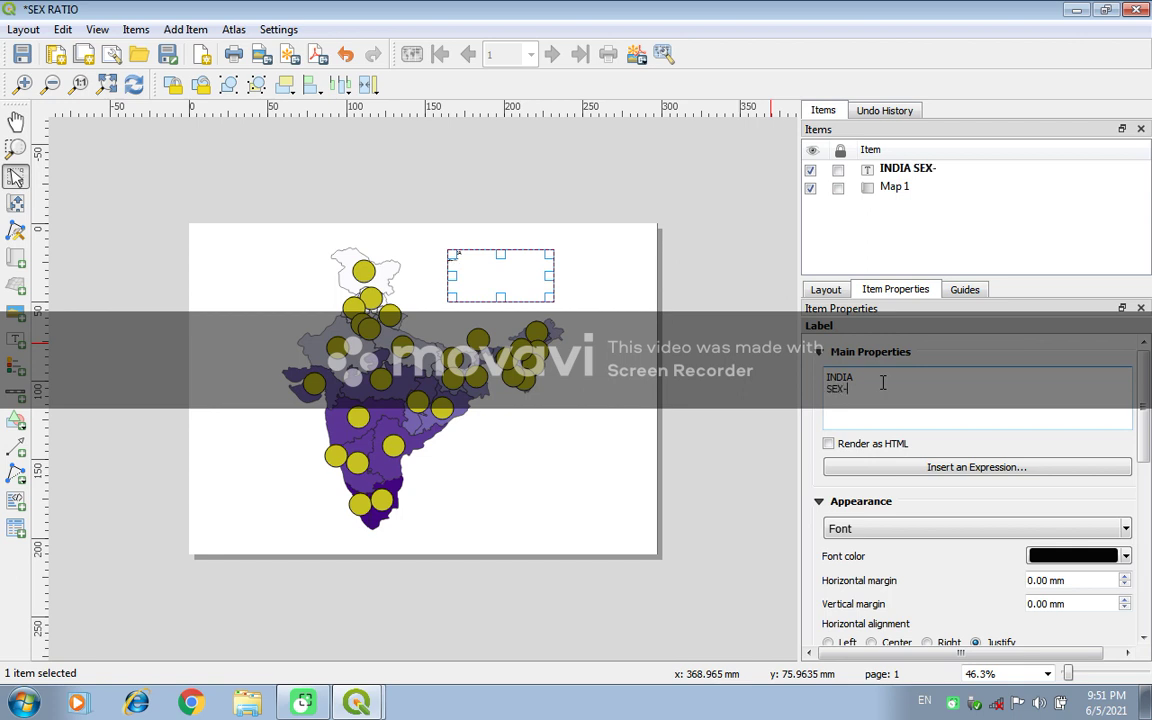
{"action": "type", "text": "IO"}
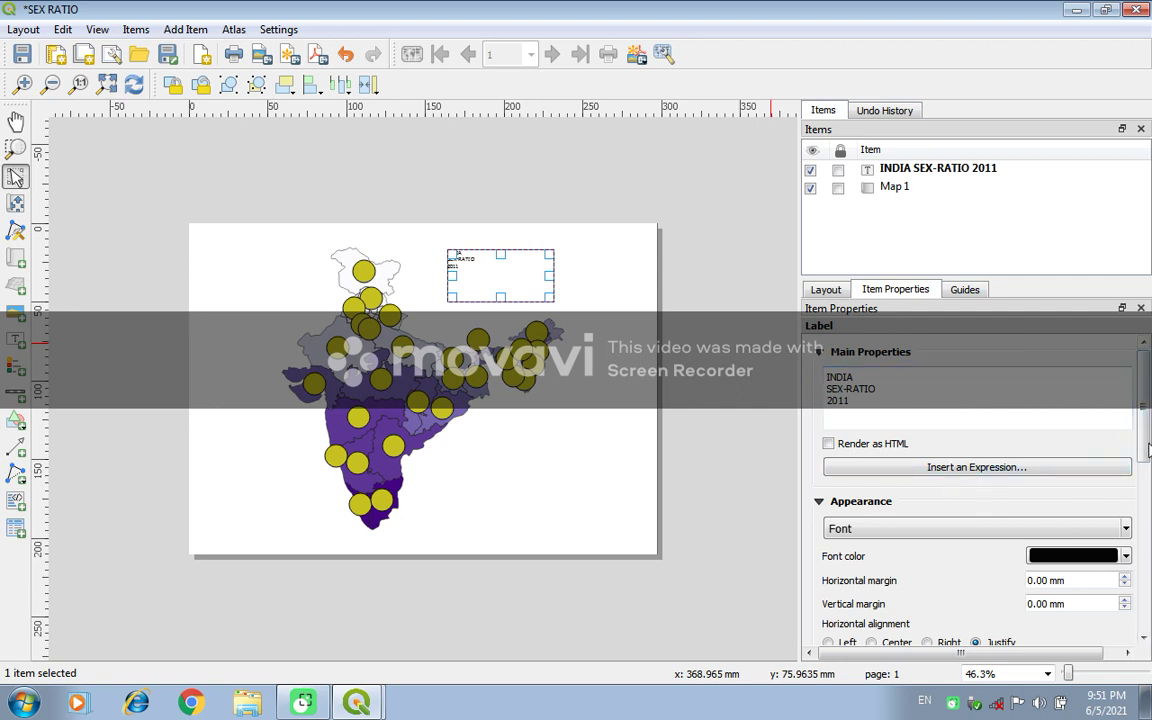
Set the title label's font to Times New Roman, Bold, size 16
{"action": "left_click_drag", "start_coordinate": [1148, 452], "coordinate": [1148, 487]}
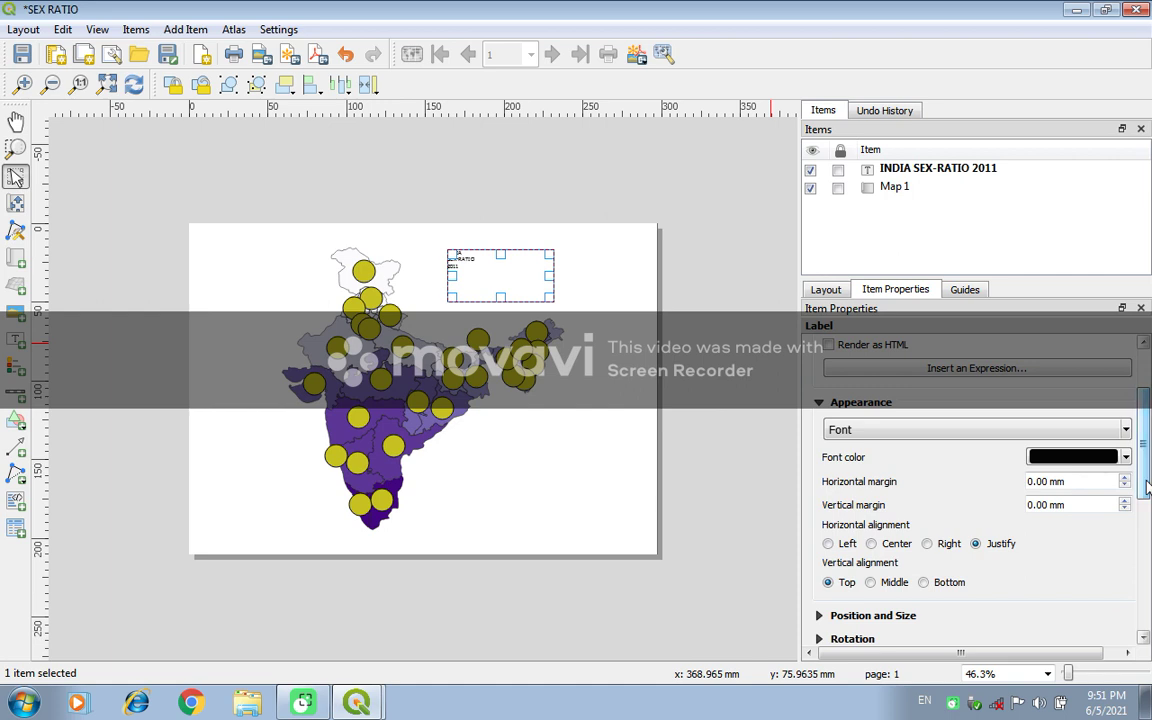
{"action": "left_click", "coordinate": [907, 434]}
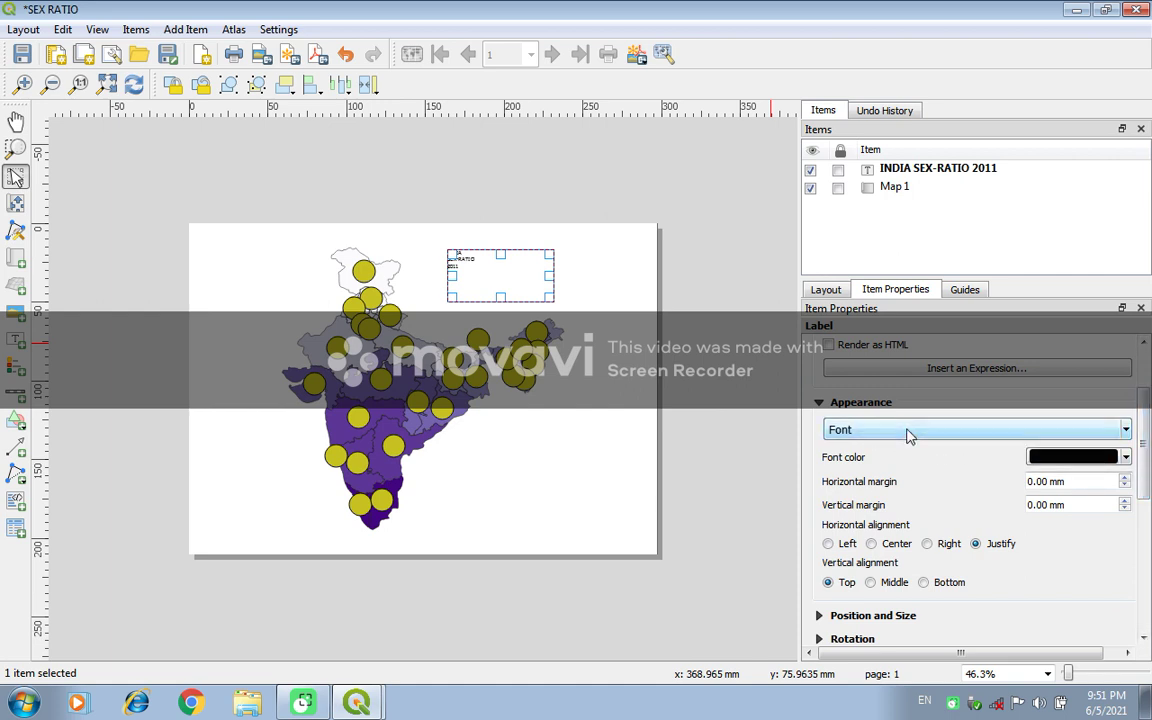
{"action": "key", "text": "t"}
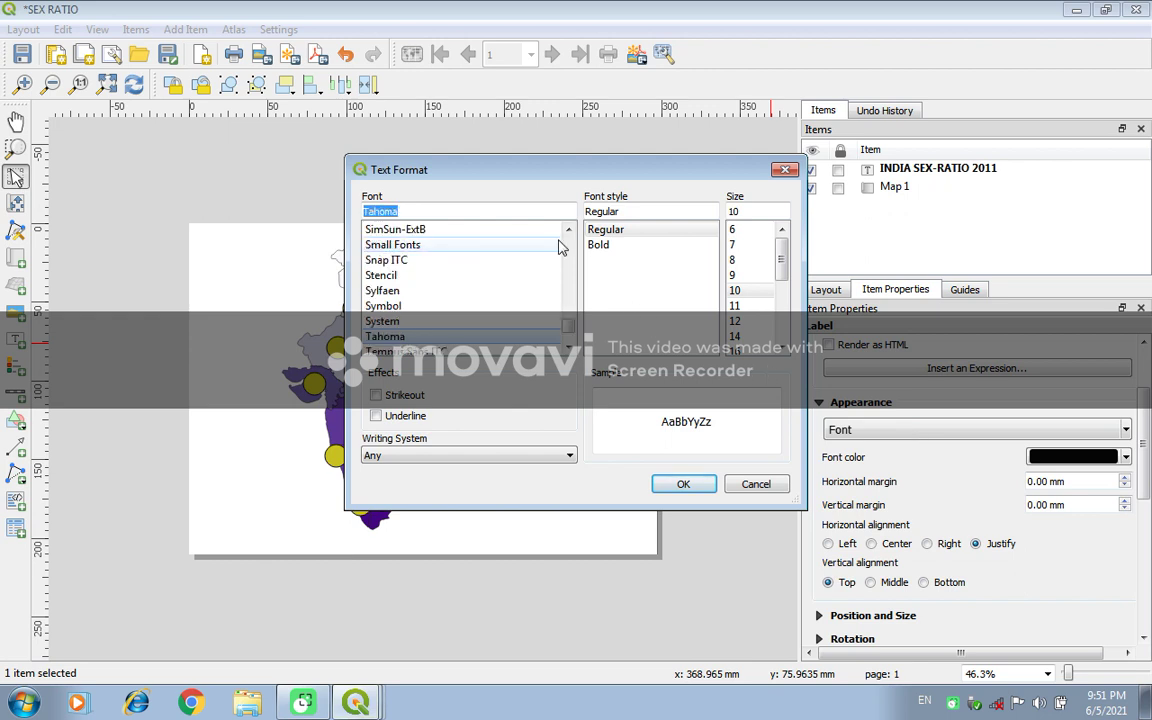
{"action": "left_click", "coordinate": [567, 348]}
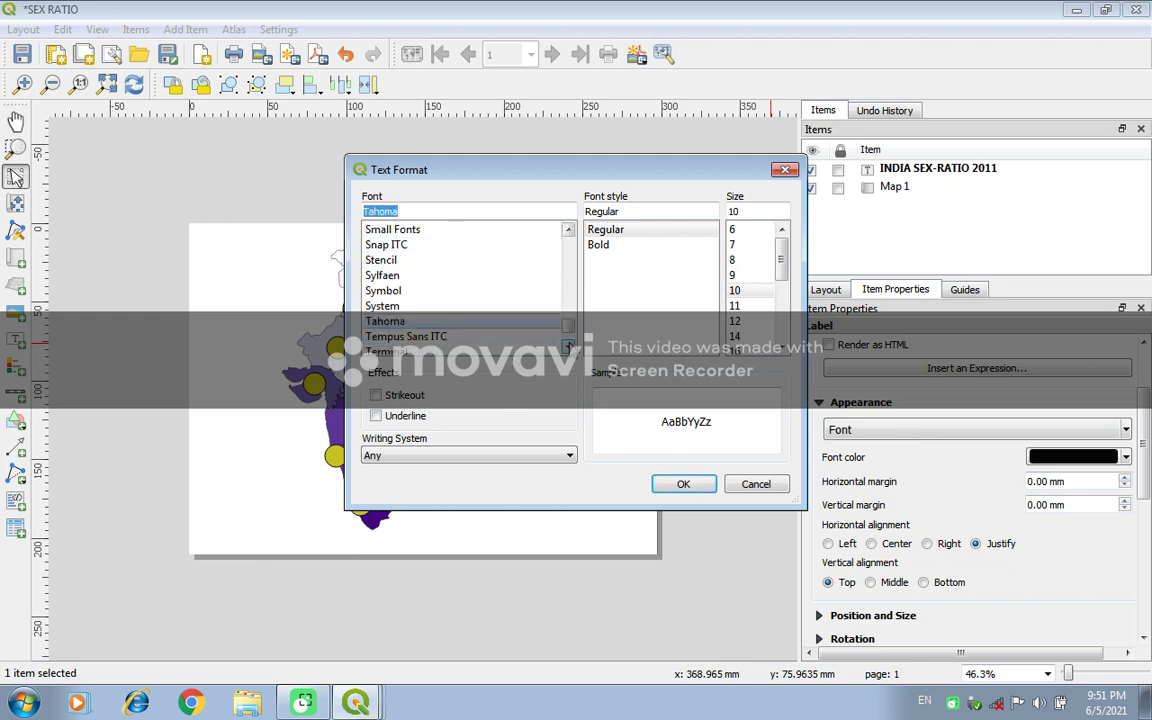
{"action": "left_click", "coordinate": [567, 348]}
{"action": "left_click", "coordinate": [443, 354]}
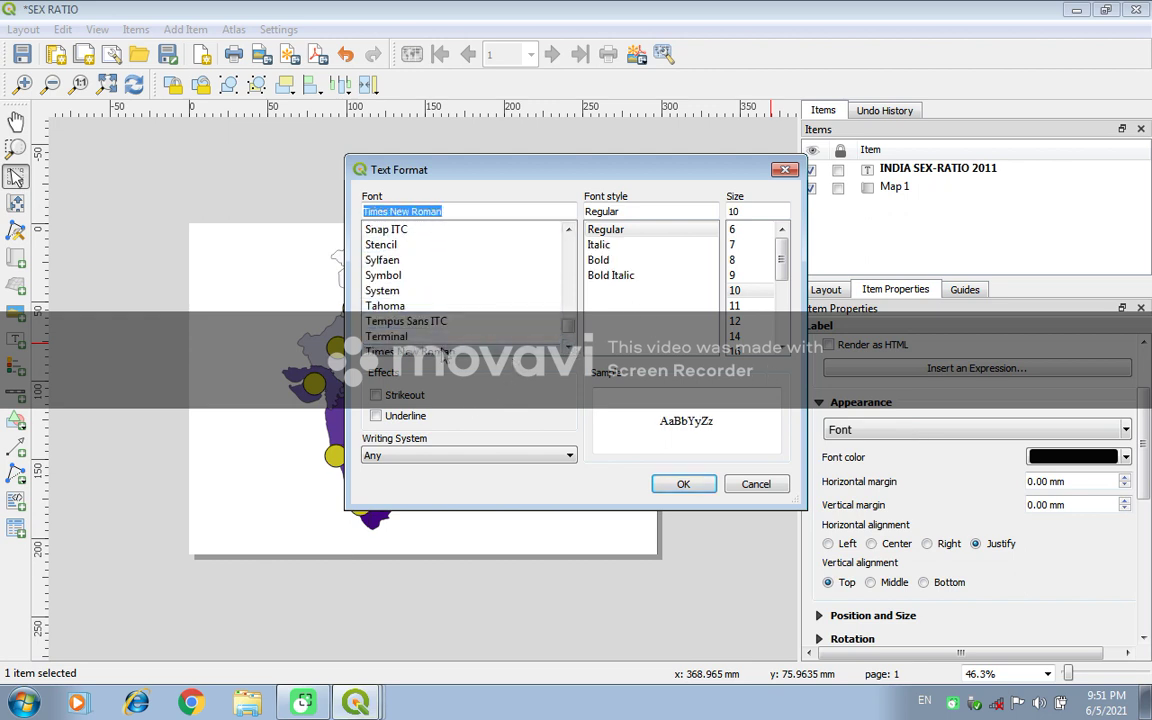
{"action": "left_click", "coordinate": [604, 261]}
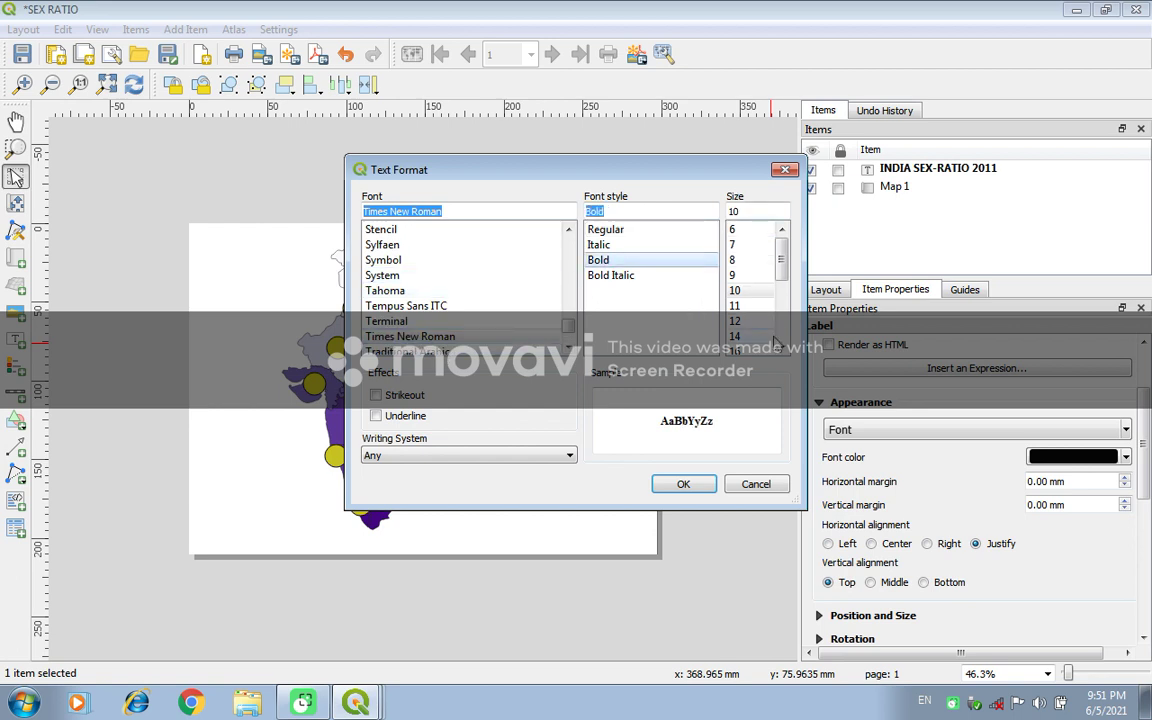
{"action": "left_click", "coordinate": [782, 345]}
{"action": "left_click", "coordinate": [782, 345]}
{"action": "left_click", "coordinate": [782, 345]}
{"action": "left_click", "coordinate": [782, 345]}
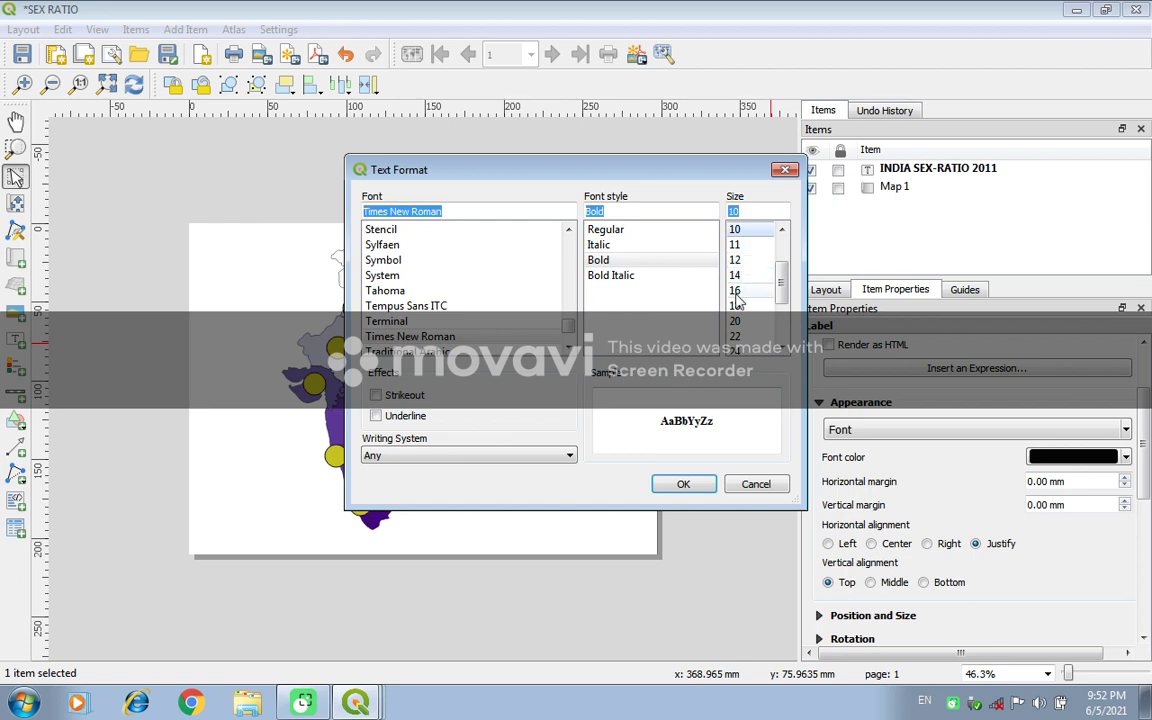
{"action": "left_click", "coordinate": [743, 289]}
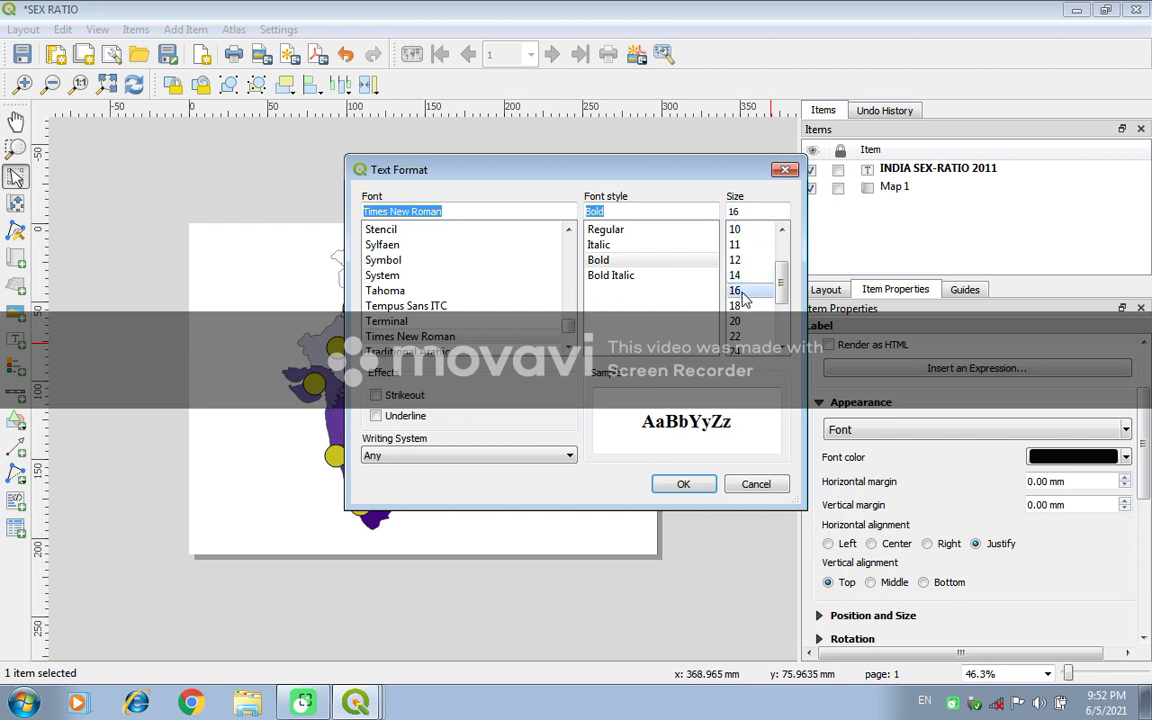
{"action": "left_click", "coordinate": [683, 485]}
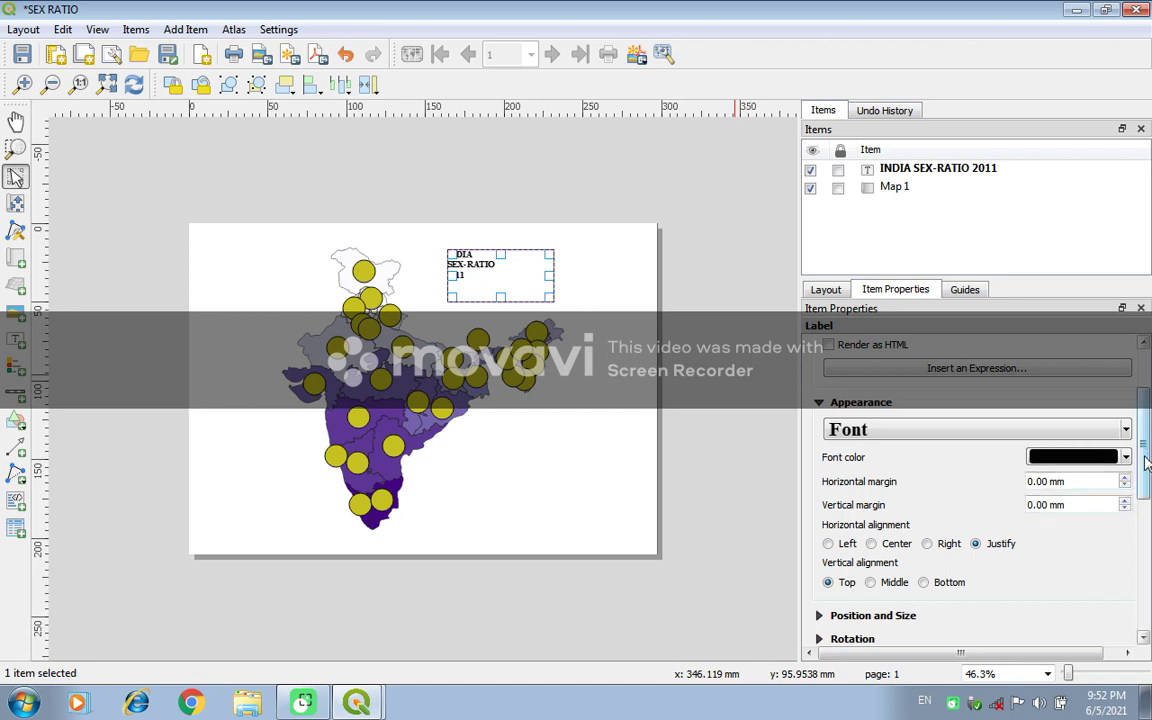
Align the title label's text to Center horizontally and Middle vertically, then deselect the label
{"action": "scroll", "coordinate": [1033, 425], "scroll_direction": "down", "scroll_amount": 3}
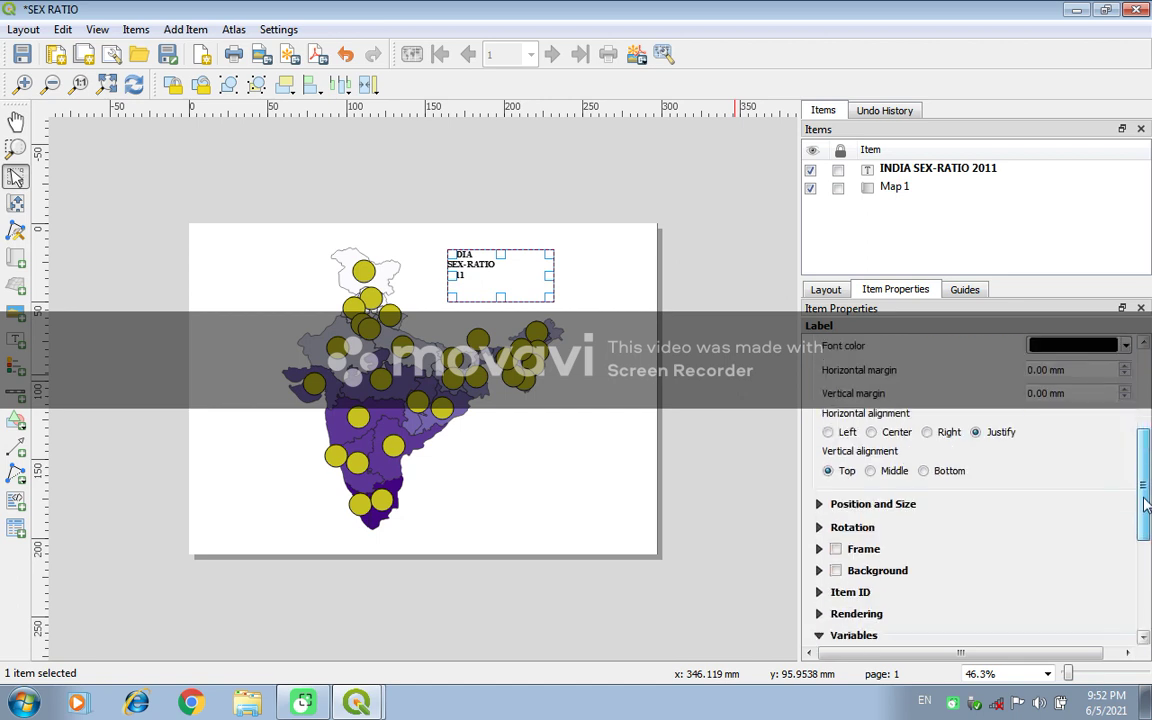
{"action": "left_click", "coordinate": [893, 438]}
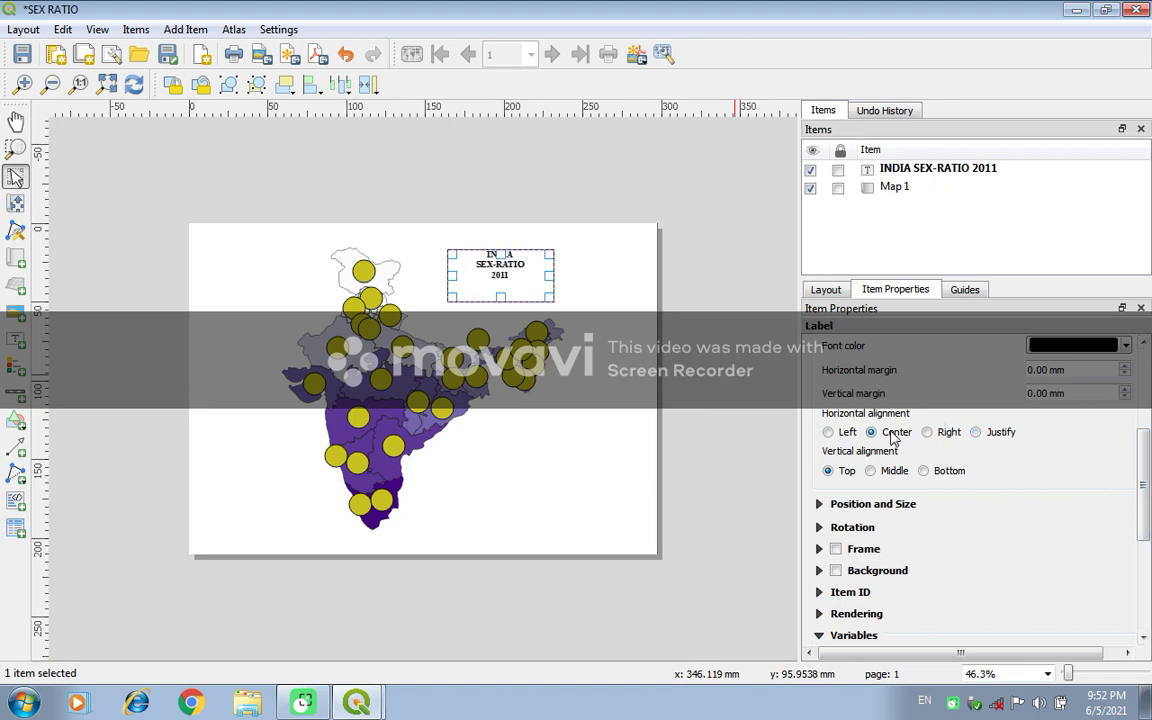
{"action": "left_click", "coordinate": [884, 474]}
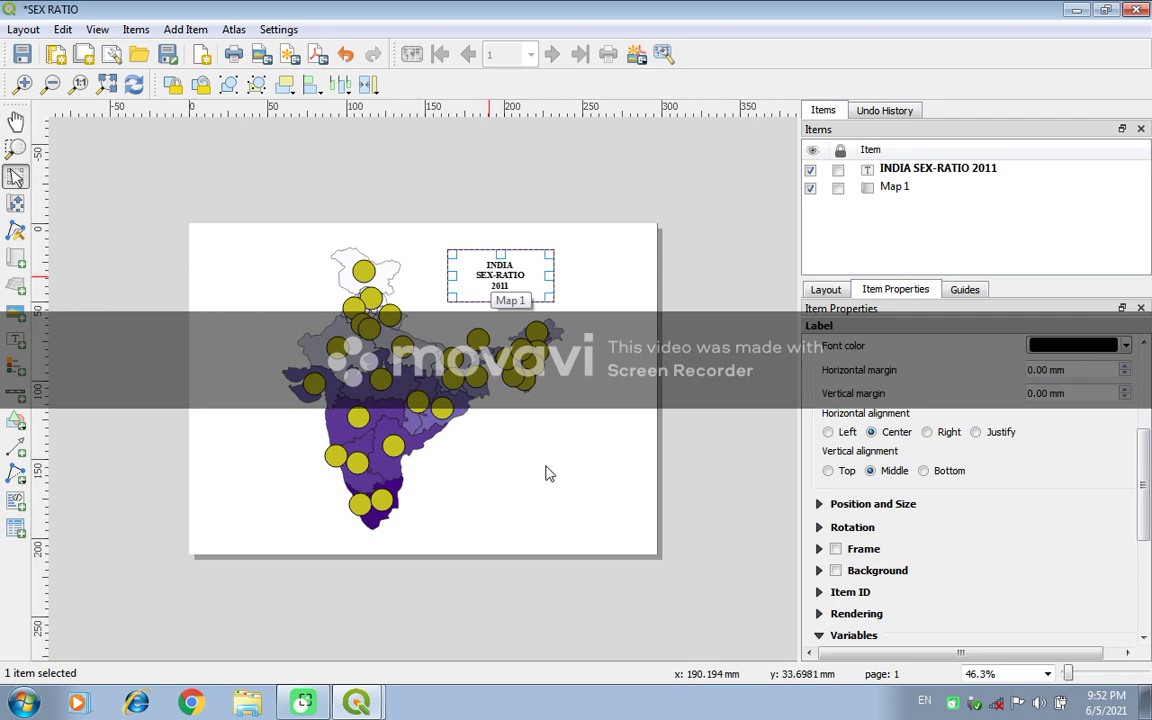
{"action": "left_click", "coordinate": [563, 432]}
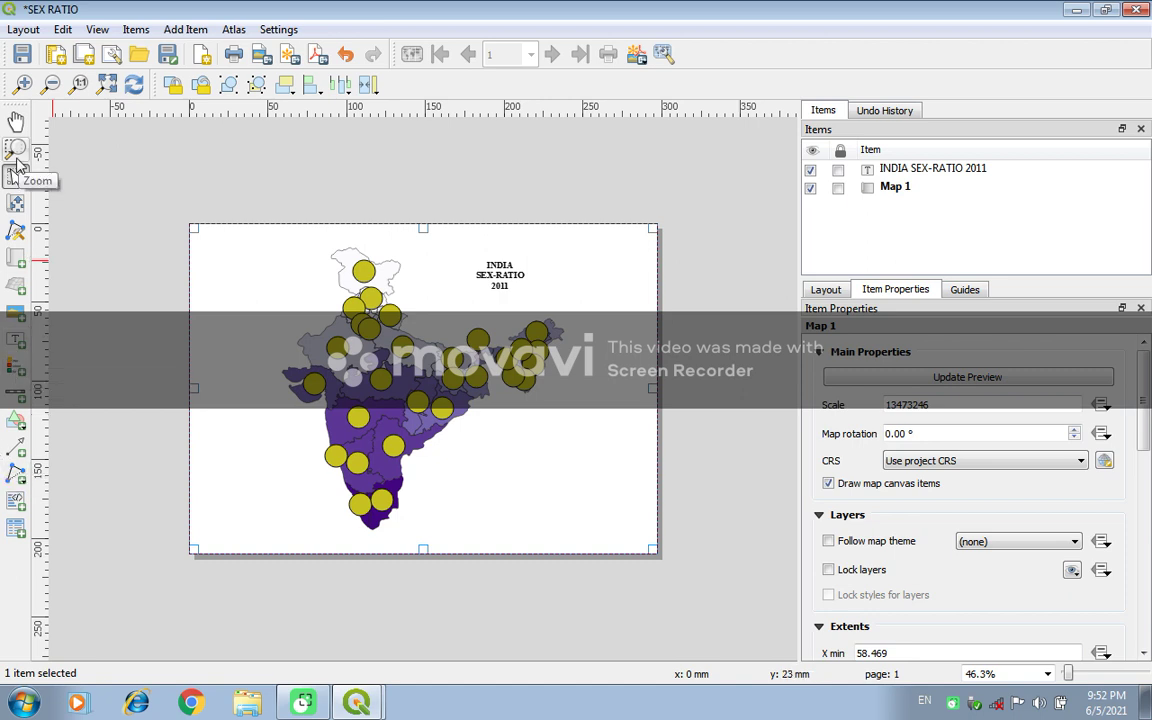
Draw a short vertical arrow pointing up just east of the title label as a north arrow
{"action": "left_click", "coordinate": [16, 315]}
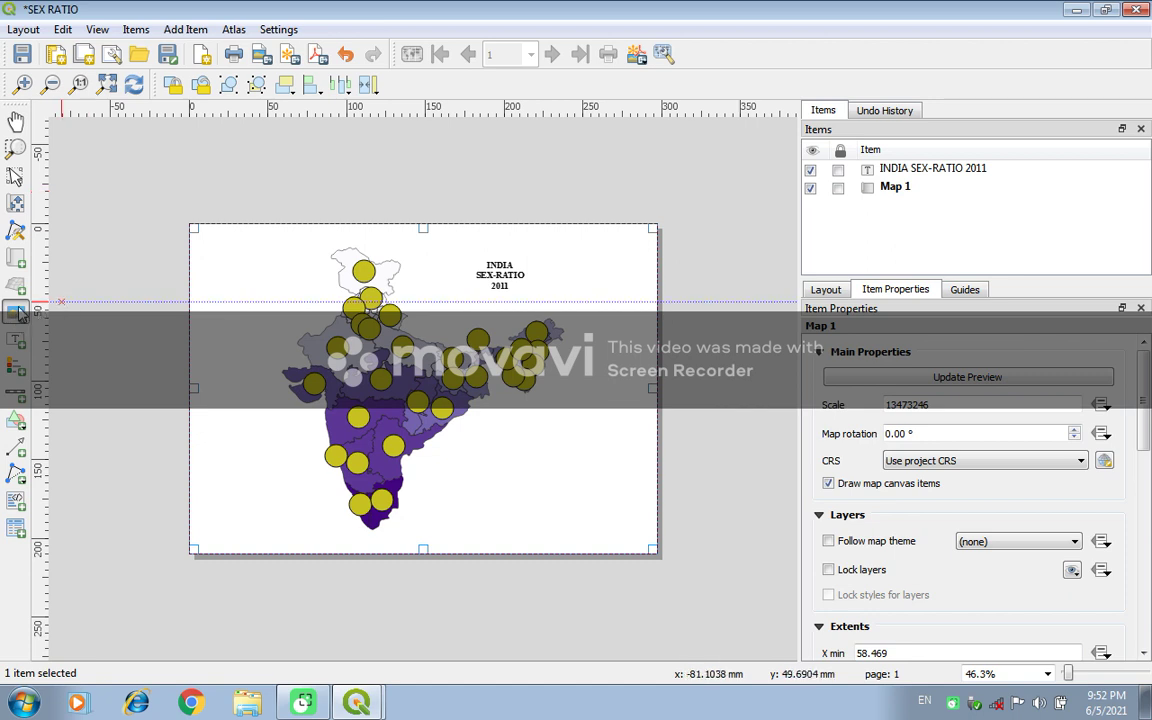
{"action": "left_click", "coordinate": [16, 447]}
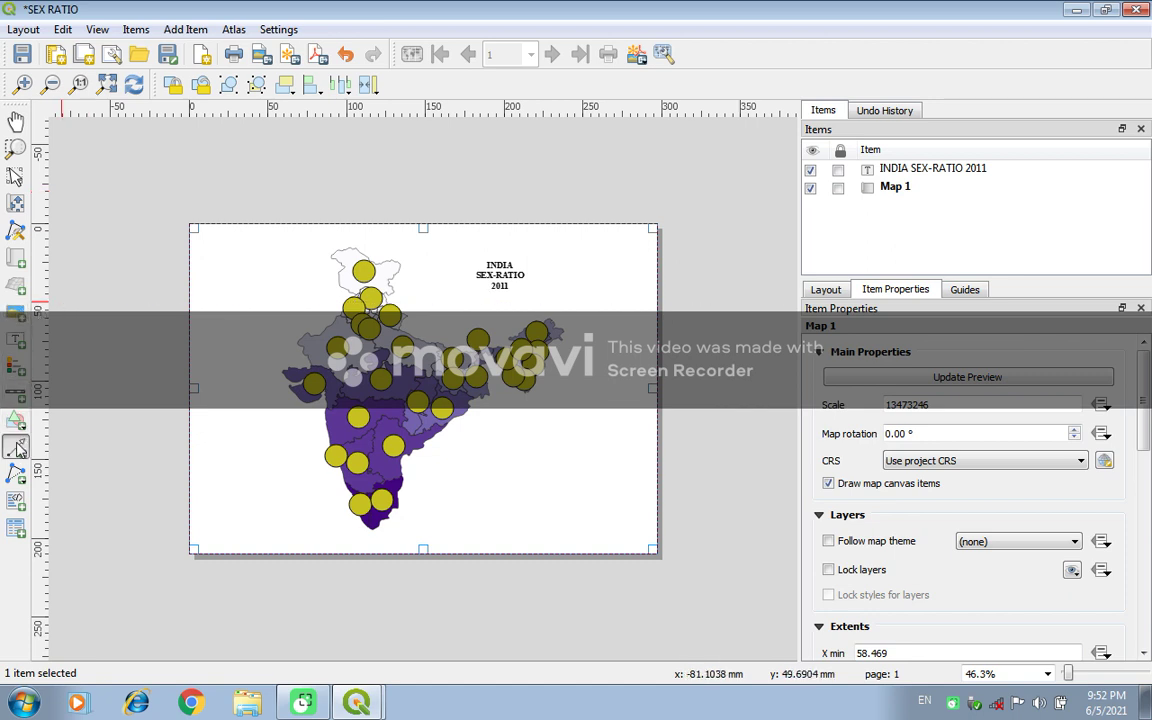
{"action": "left_click", "coordinate": [573, 299]}
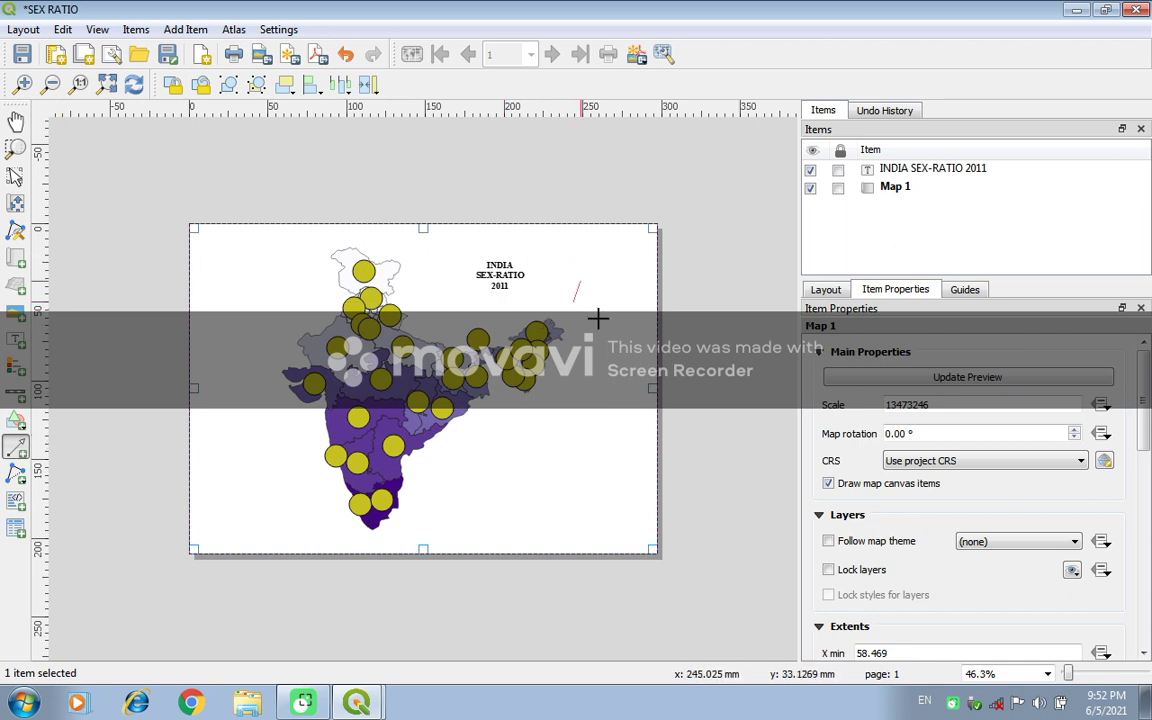
{"action": "right_click", "coordinate": [573, 257]}
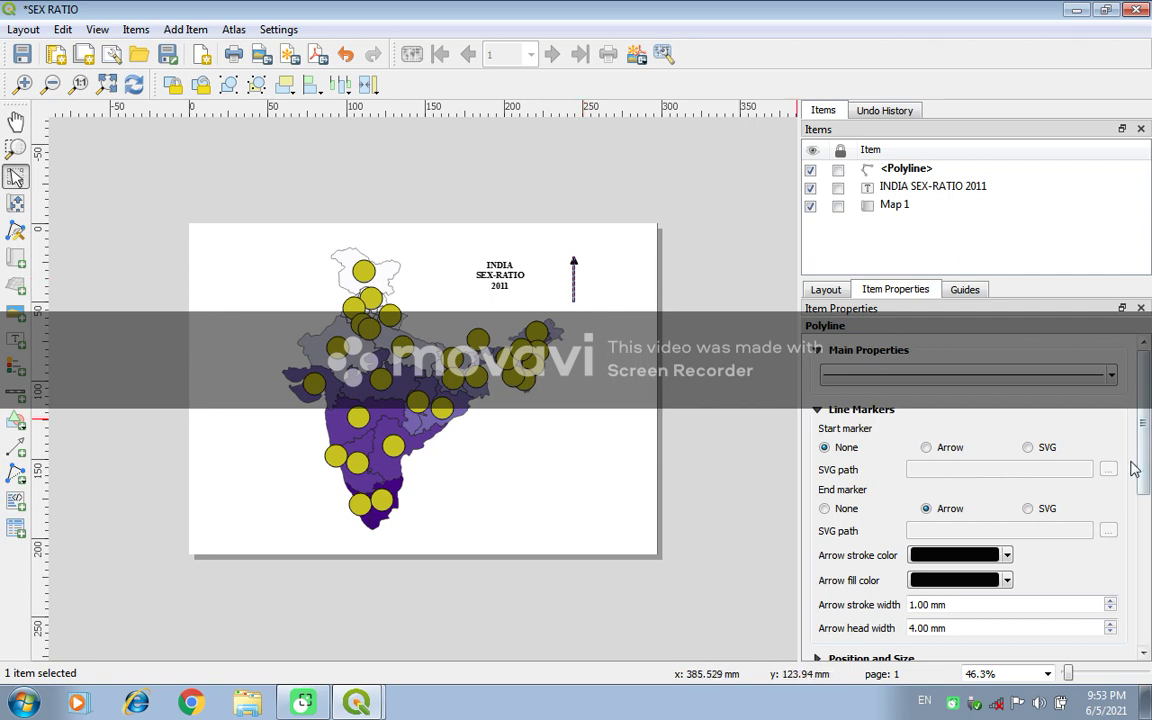
{"action": "left_click_drag", "start_coordinate": [1145, 468], "coordinate": [1147, 513]}
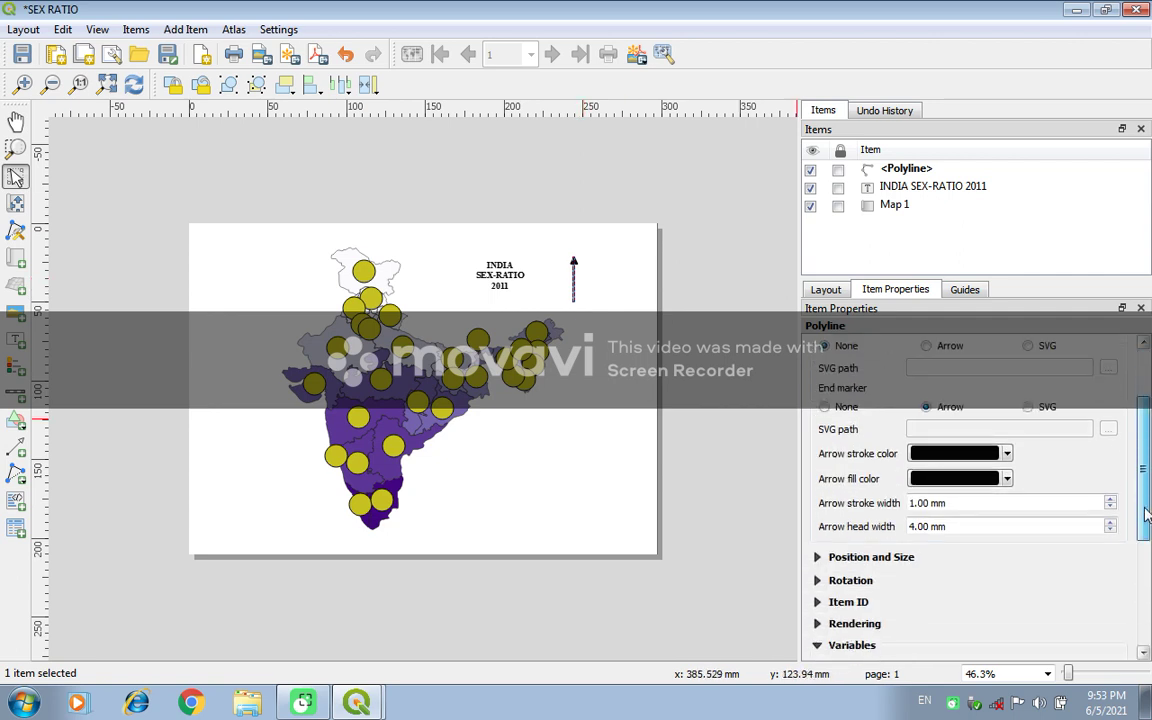
{"action": "left_click", "coordinate": [520, 437]}
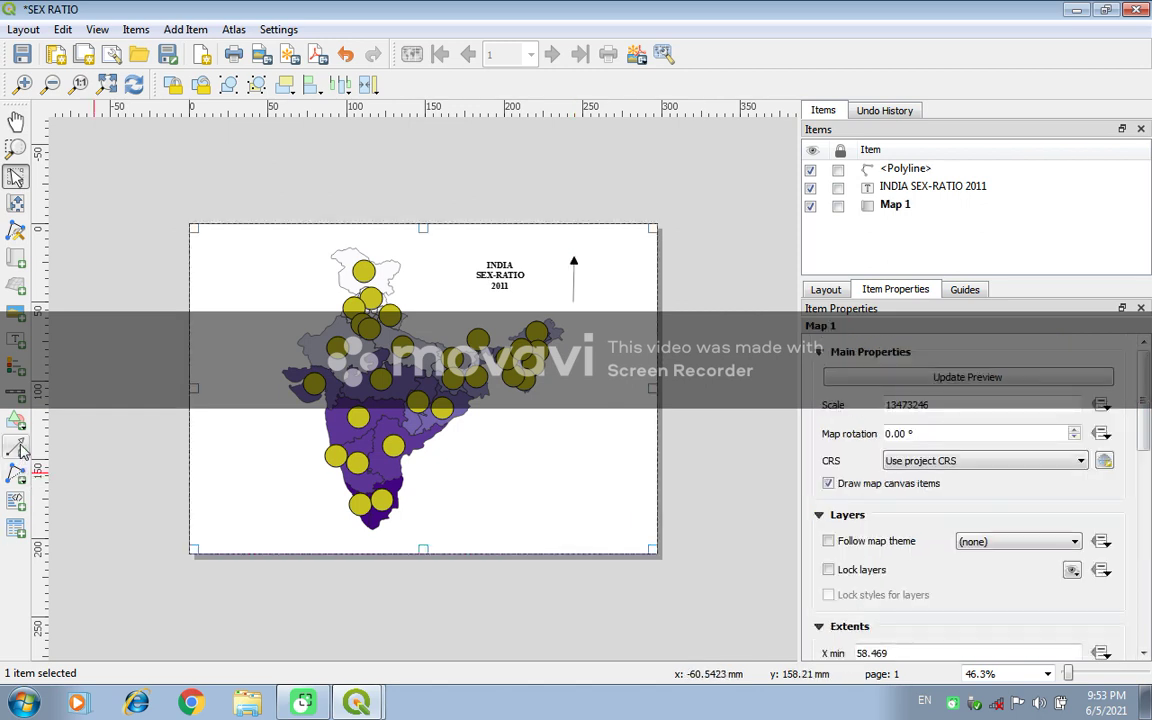
Add a scale bar for Map 1 in the blank area southeast of India and set its style to Double Box
{"action": "left_click", "coordinate": [16, 395]}
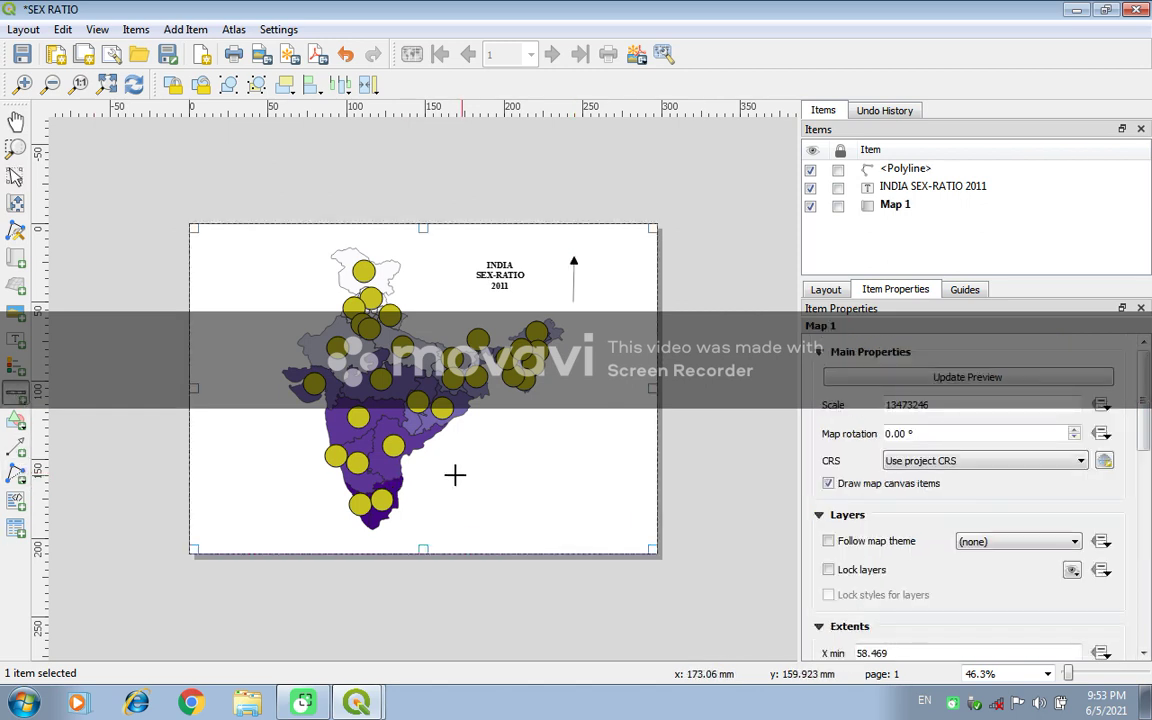
{"action": "left_click_drag", "start_coordinate": [454, 477], "coordinate": [597, 488]}
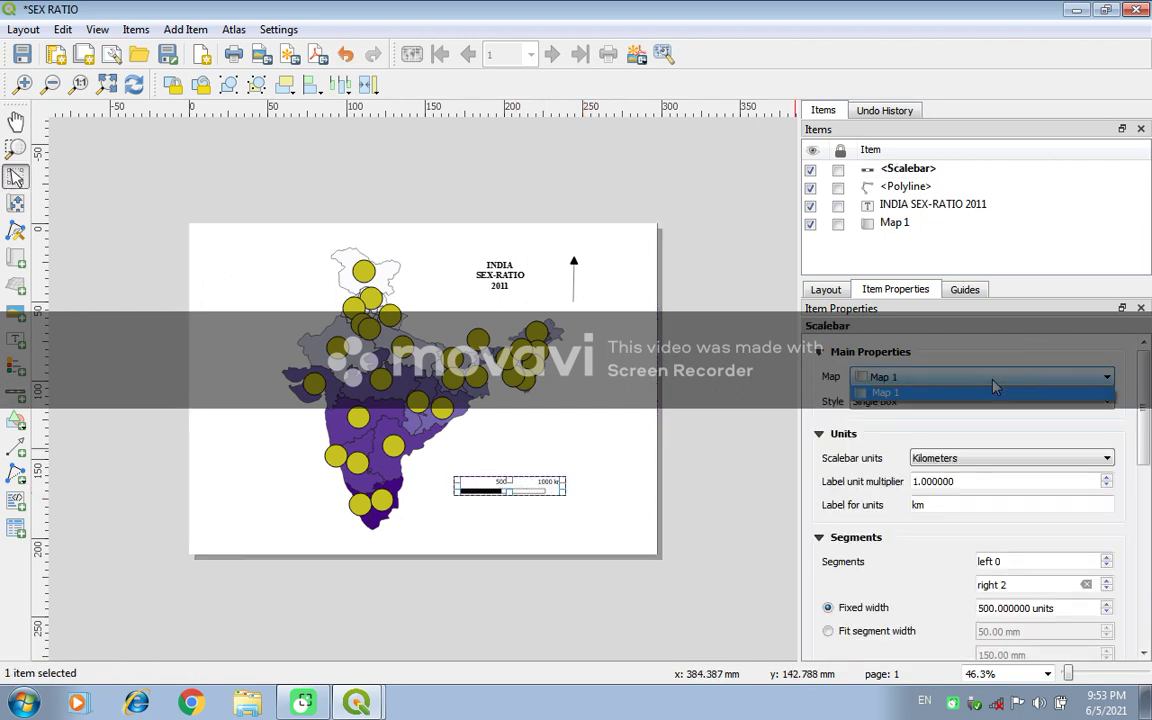
{"action": "left_click", "coordinate": [993, 403]}
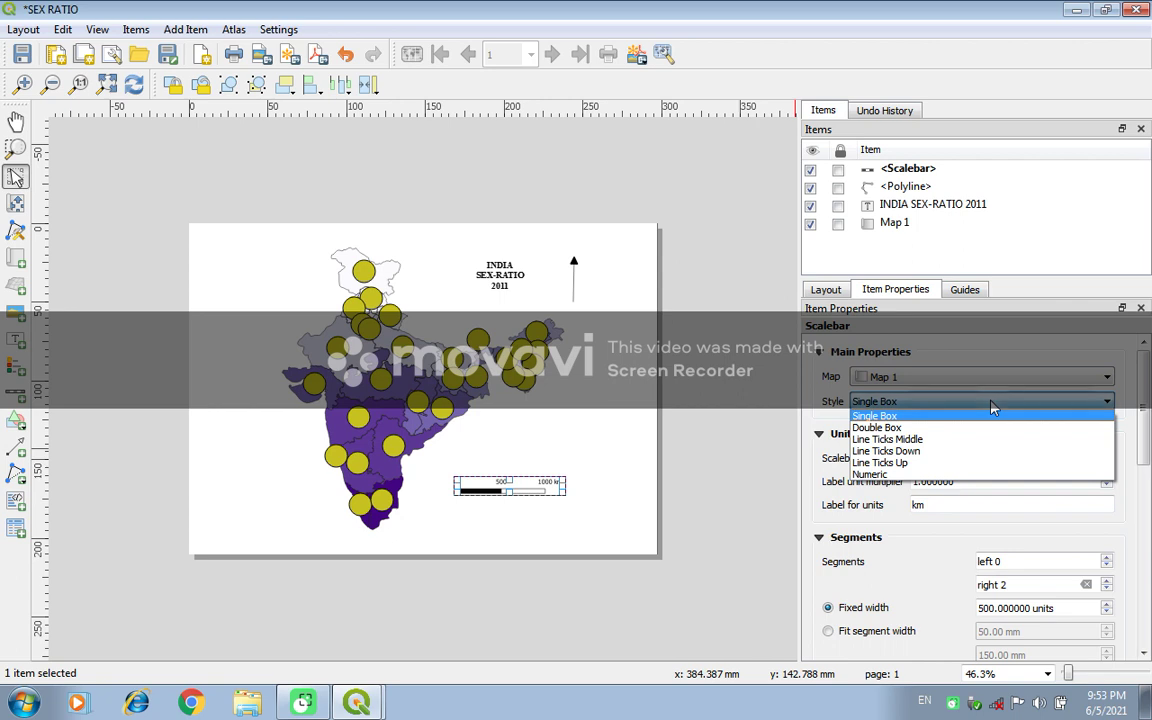
{"action": "left_click", "coordinate": [908, 428]}
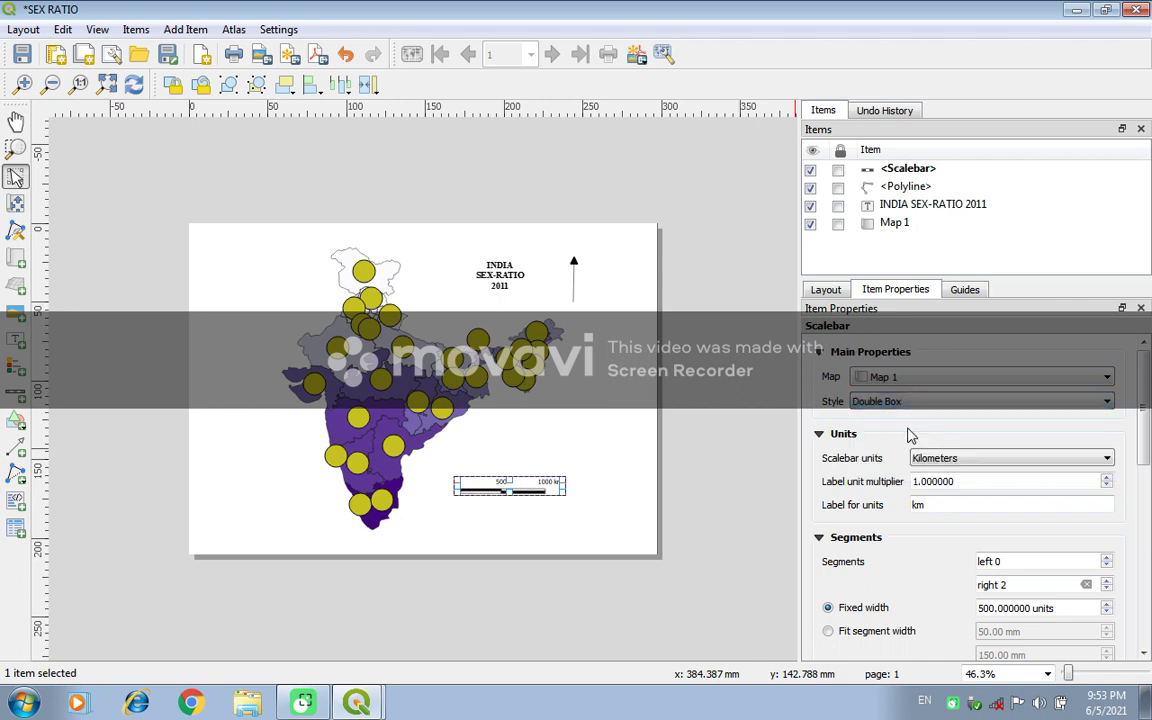
Try the Line Ticks Middle, Line Ticks Down, Numeric and Single Box styles on the scale bar before returning to Double Box
{"action": "left_click", "coordinate": [945, 405]}
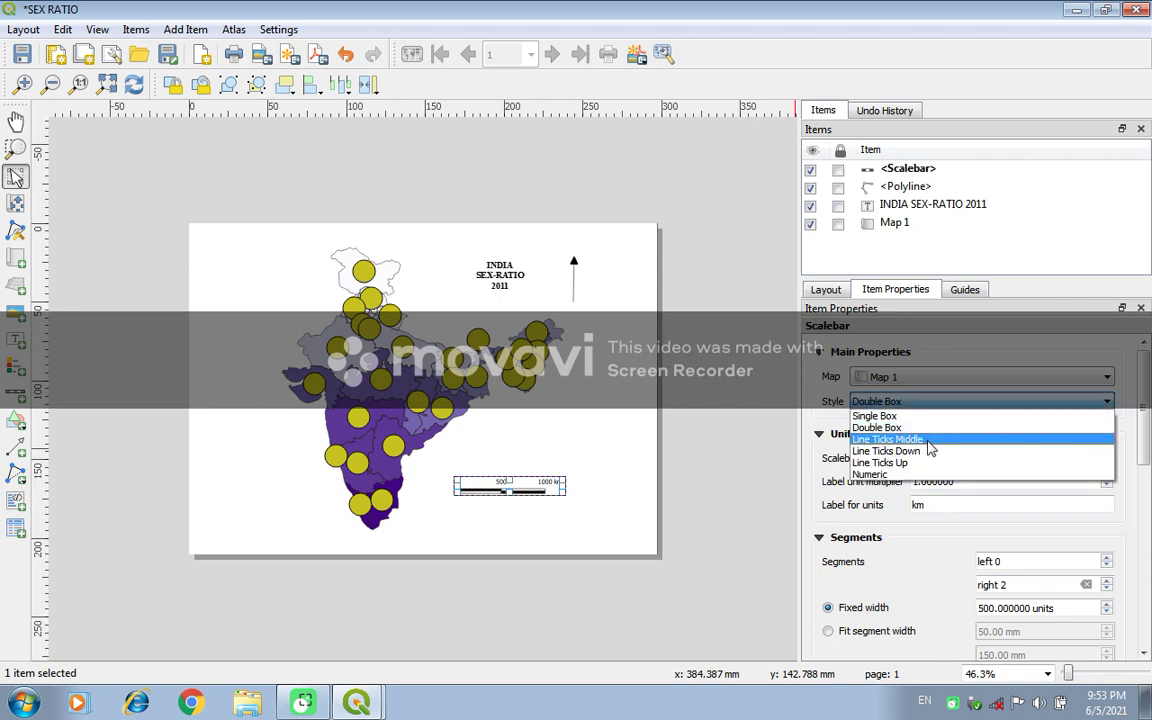
{"action": "left_click", "coordinate": [927, 440]}
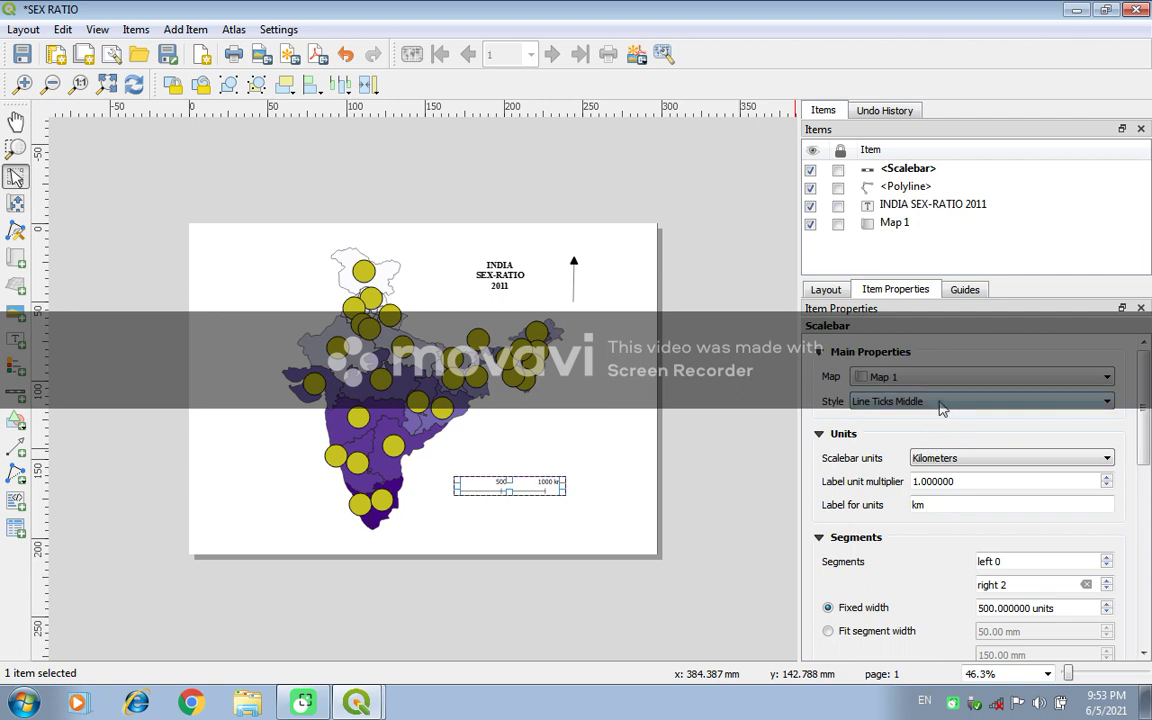
{"action": "left_click", "coordinate": [941, 405]}
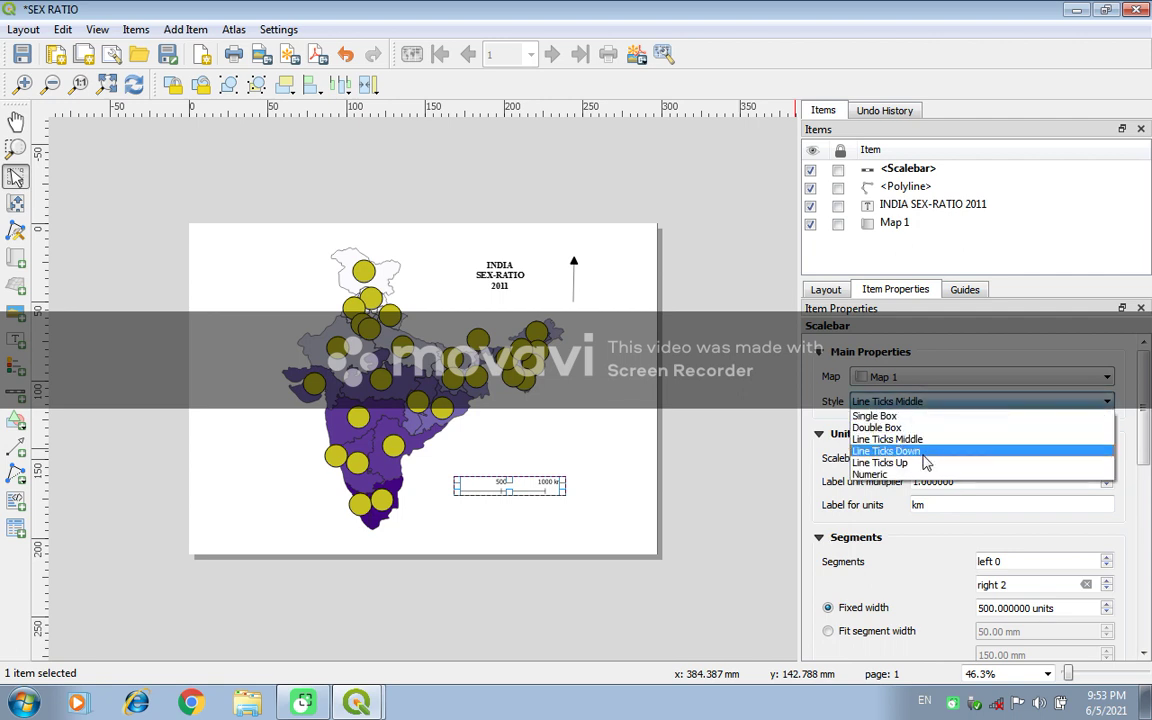
{"action": "left_click", "coordinate": [900, 451]}
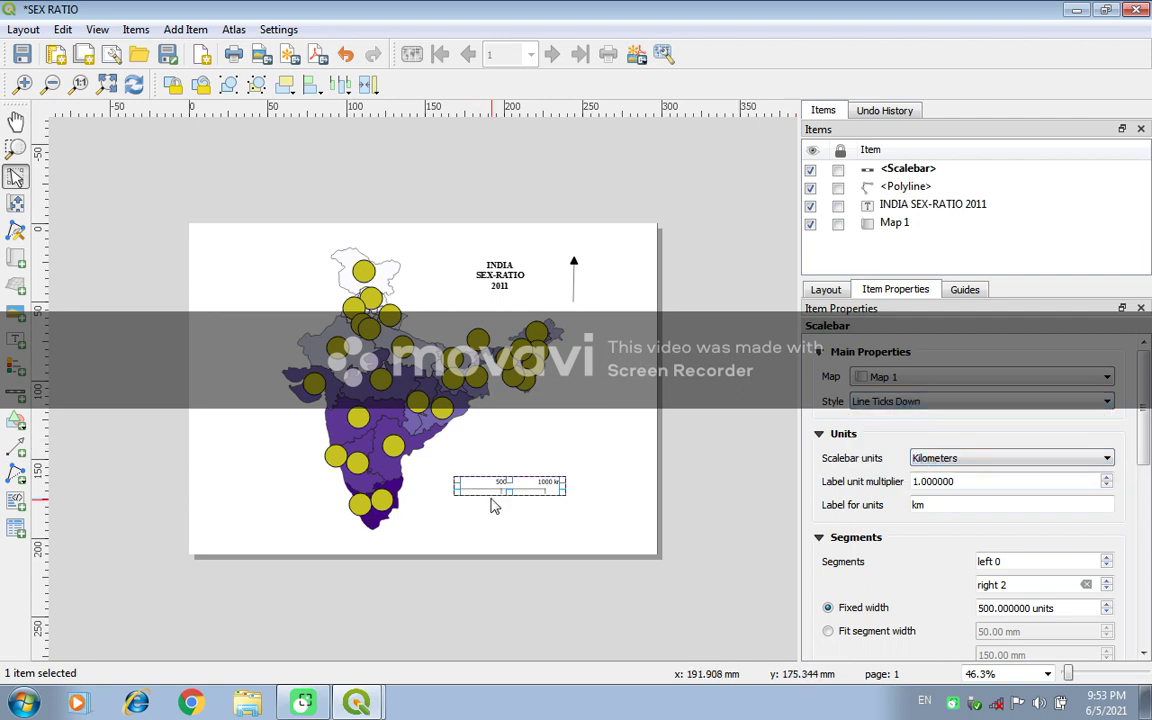
{"action": "left_click", "coordinate": [910, 405]}
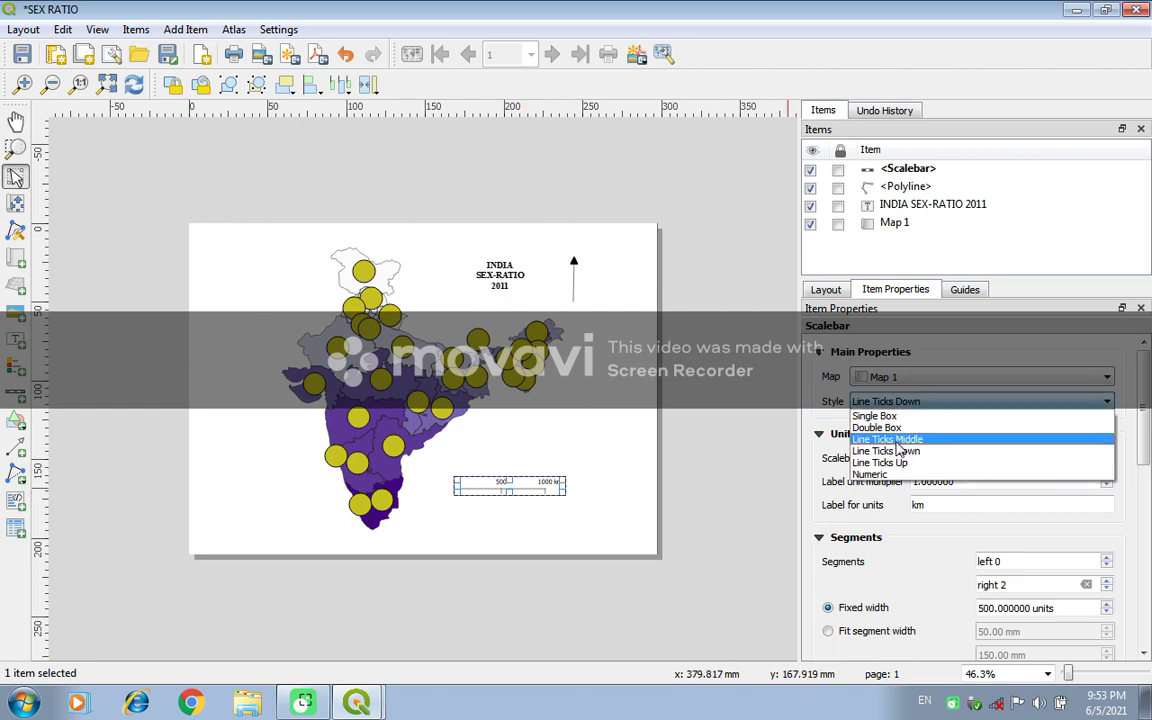
{"action": "left_click", "coordinate": [885, 476]}
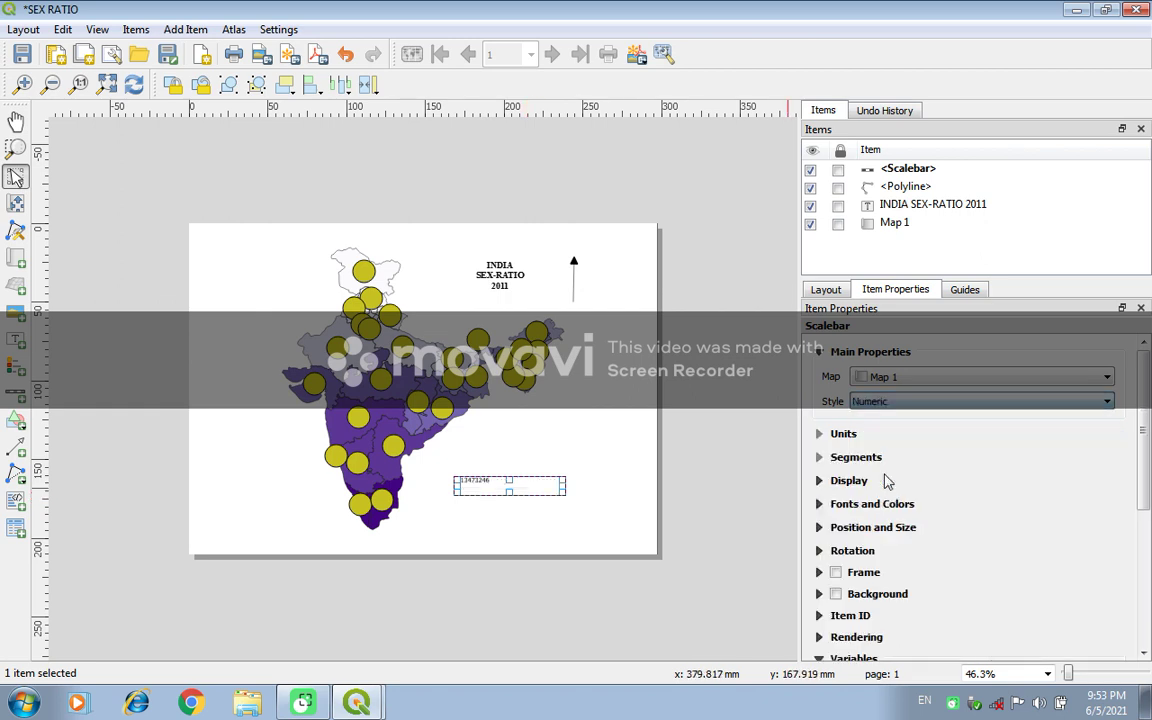
{"action": "left_click", "coordinate": [937, 409]}
{"action": "left_click", "coordinate": [928, 411]}
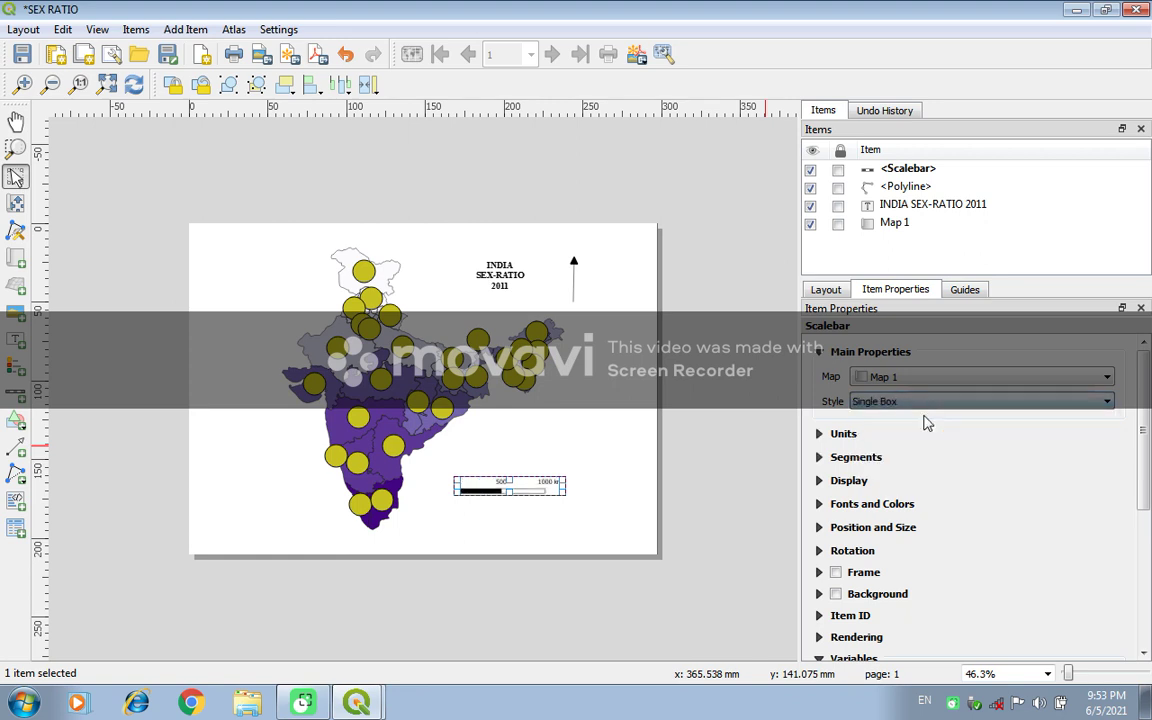
{"action": "left_click", "coordinate": [947, 402]}
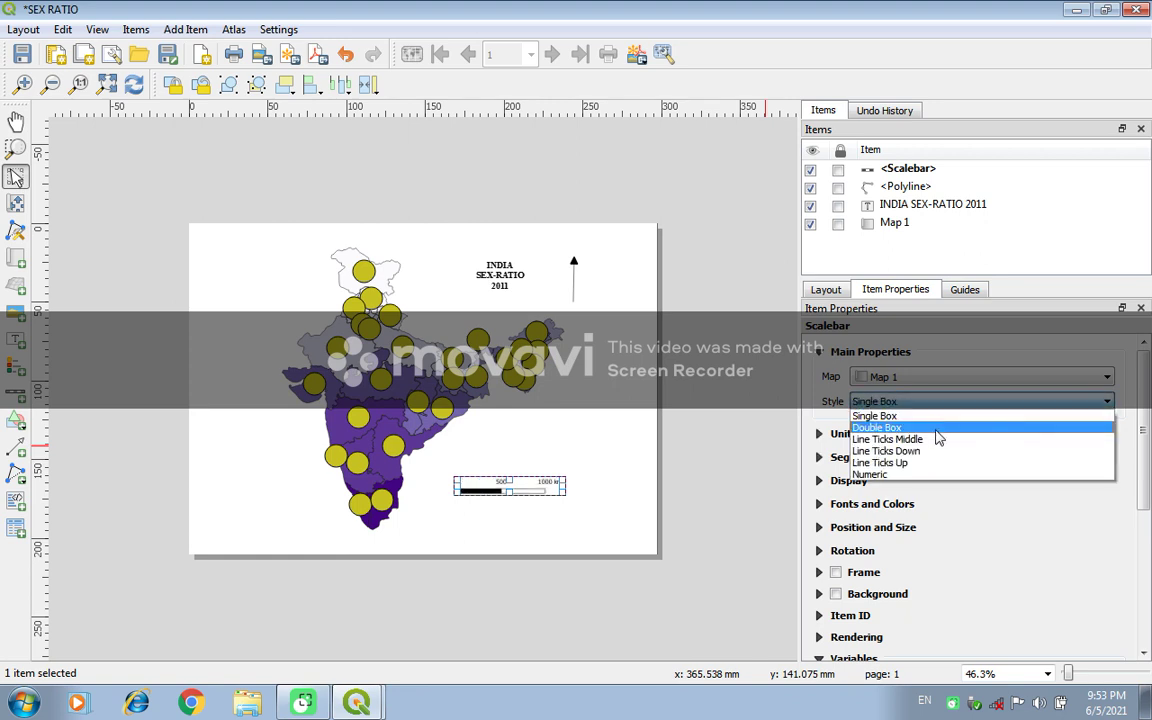
{"action": "left_click", "coordinate": [936, 429]}
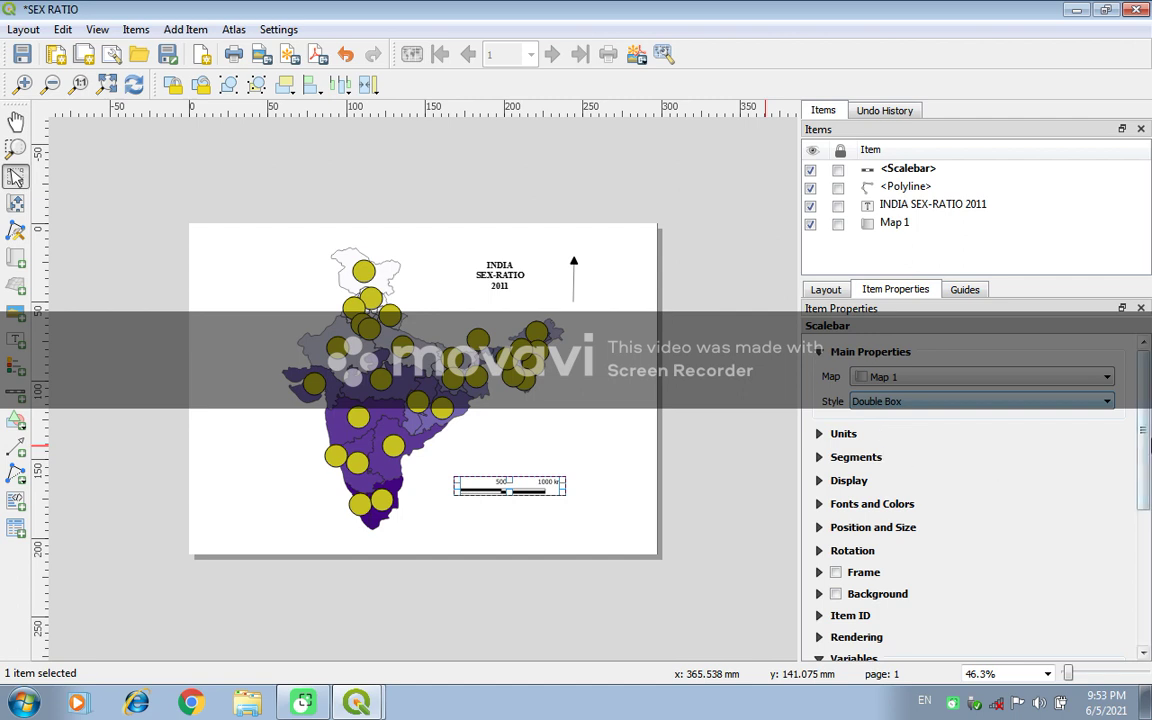
Set the scale bar's label unit multiplier to 4 in its unit settings
{"action": "left_click_drag", "start_coordinate": [1146, 460], "coordinate": [1140, 534]}
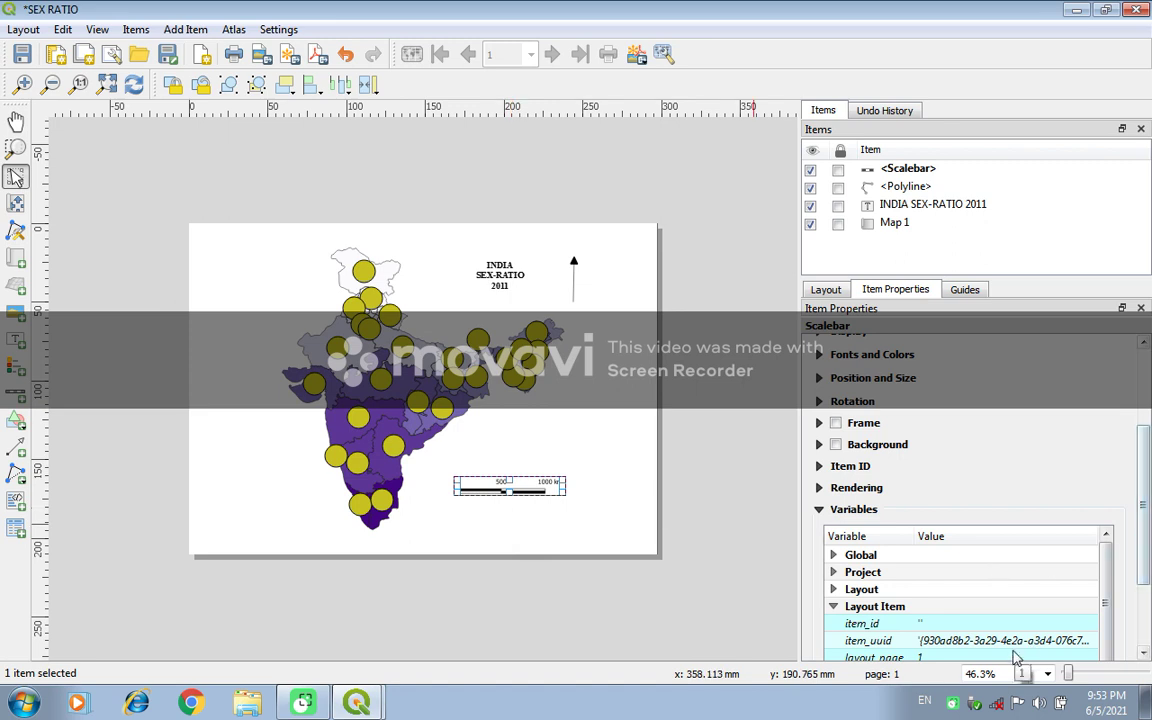
{"action": "scroll", "coordinate": [1000, 560], "scroll_direction": "up", "scroll_amount": 2}
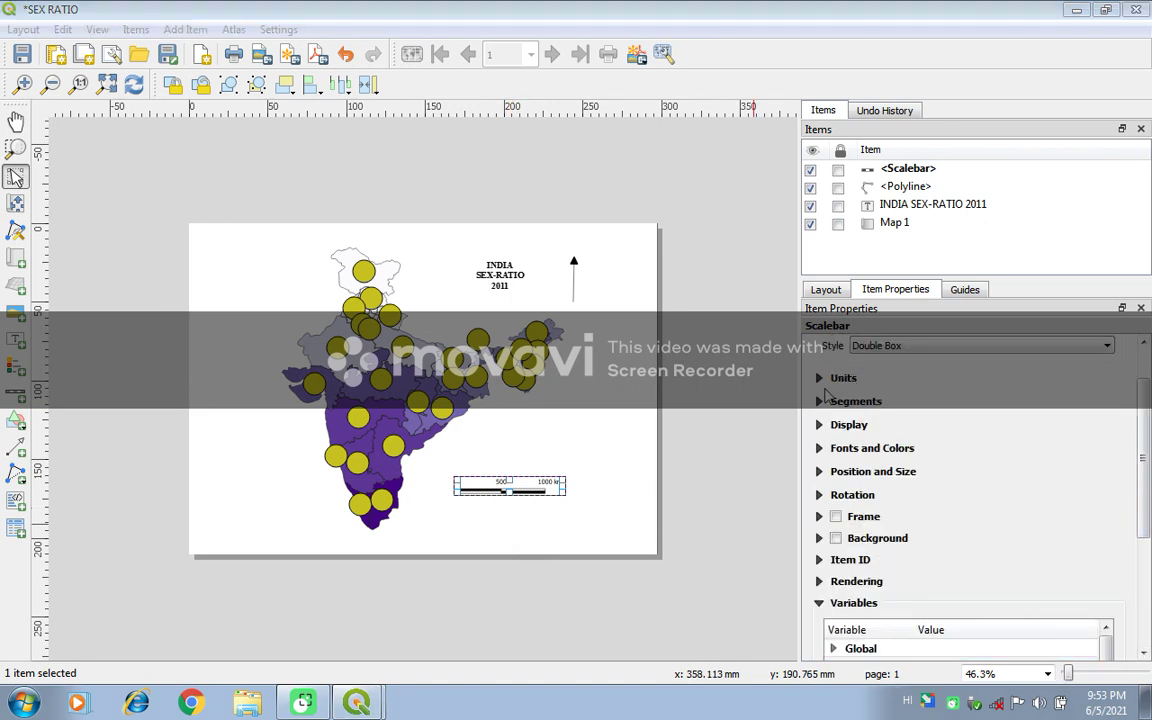
{"action": "left_click", "coordinate": [819, 379]}
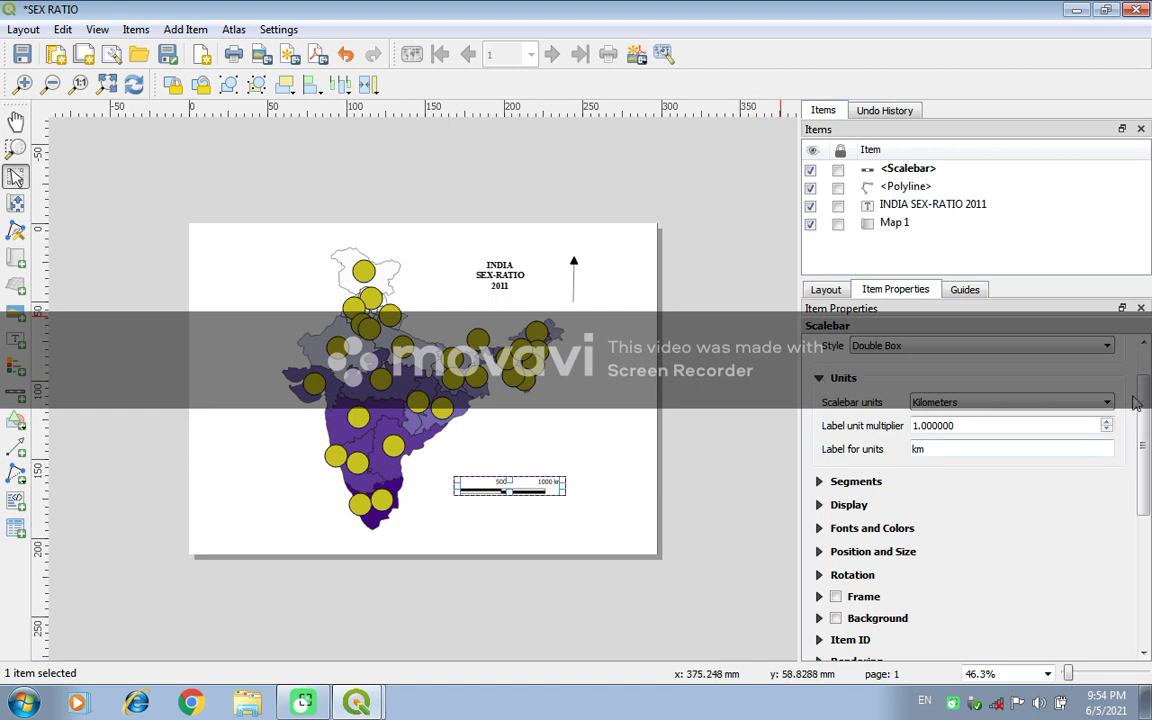
{"action": "left_click", "coordinate": [1108, 423]}
{"action": "left_click", "coordinate": [1108, 423]}
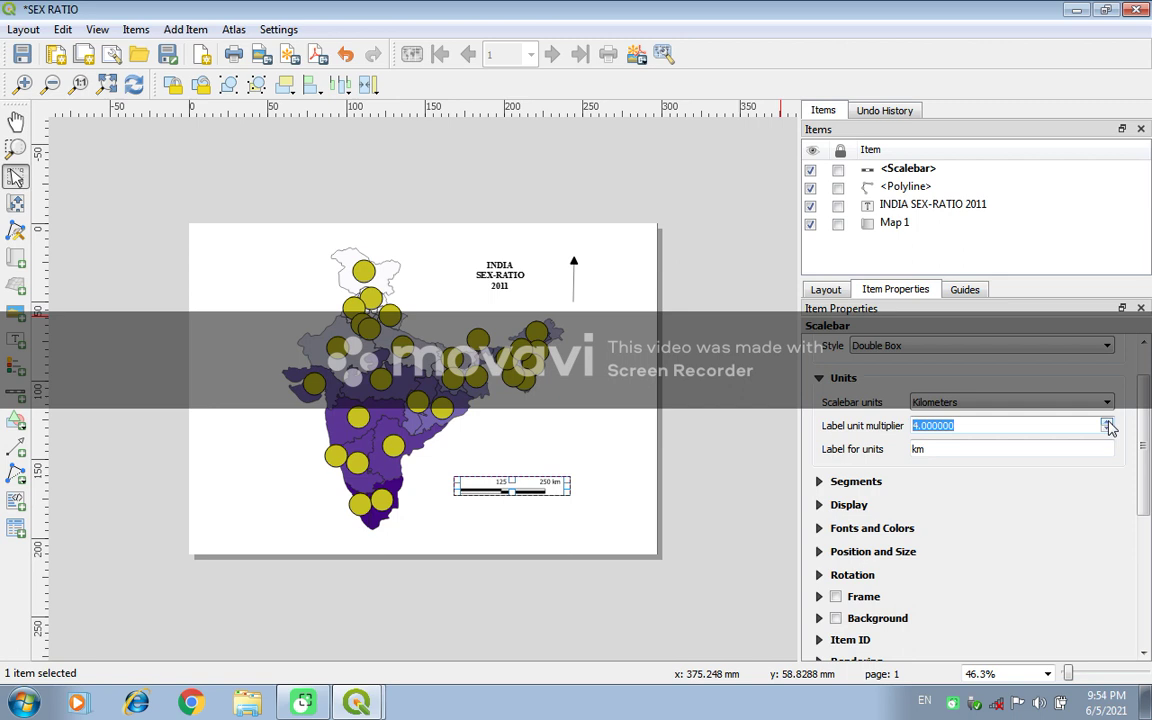
Widen the scale bar's frame eastward toward the page edge and deselect the scale bar
{"action": "left_click", "coordinate": [569, 481]}
{"action": "left_click_drag", "start_coordinate": [569, 481], "coordinate": [640, 488]}
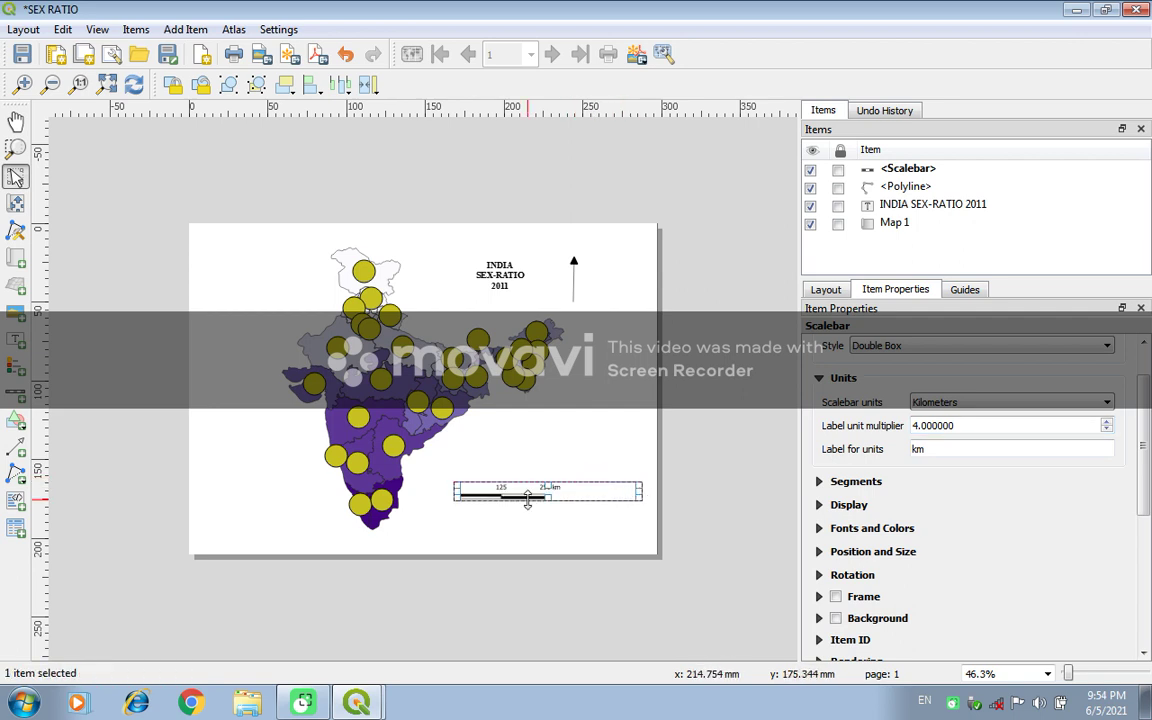
{"action": "left_click", "coordinate": [599, 509]}
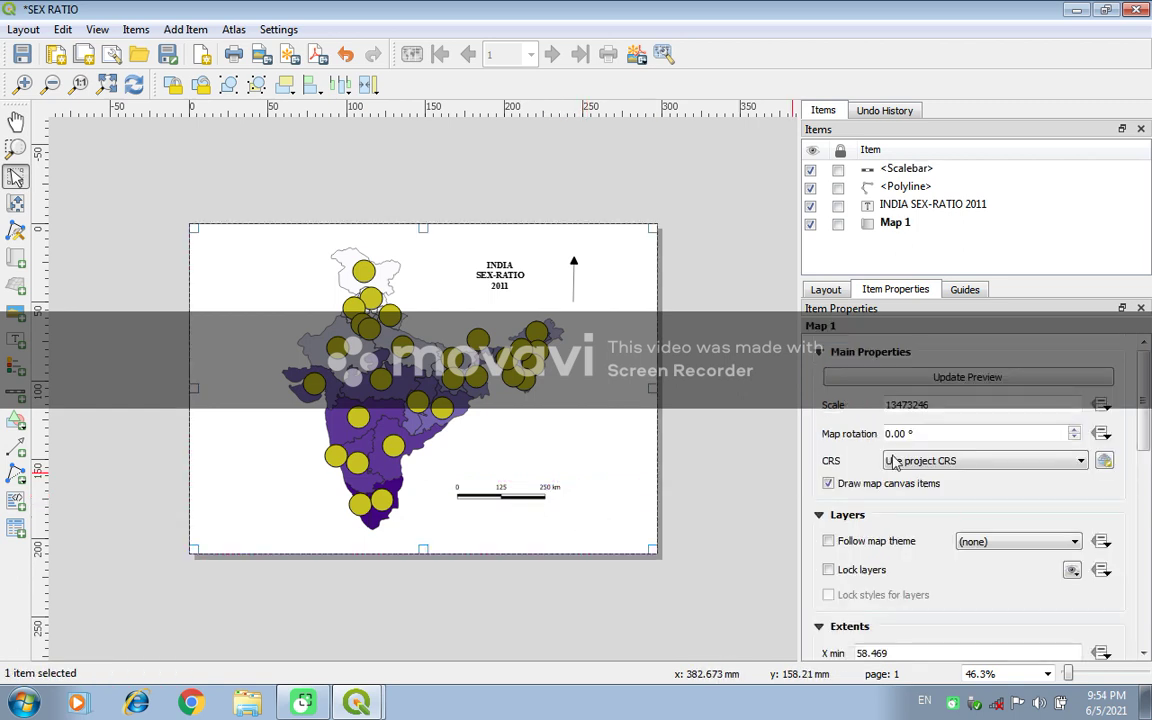
Change the scale bar's label font to Times New Roman
{"action": "left_click", "coordinate": [520, 496]}
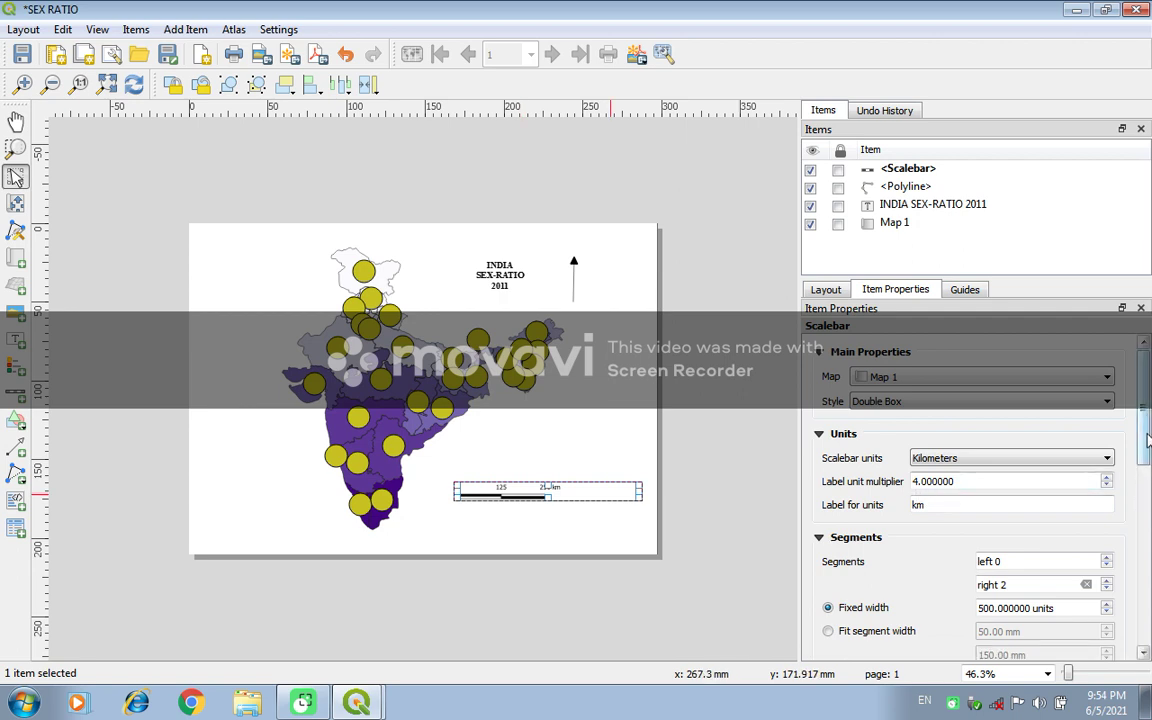
{"action": "scroll", "coordinate": [1145, 477], "scroll_direction": "down", "scroll_amount": 3}
{"action": "left_click_drag", "start_coordinate": [1150, 474], "coordinate": [1150, 539]}
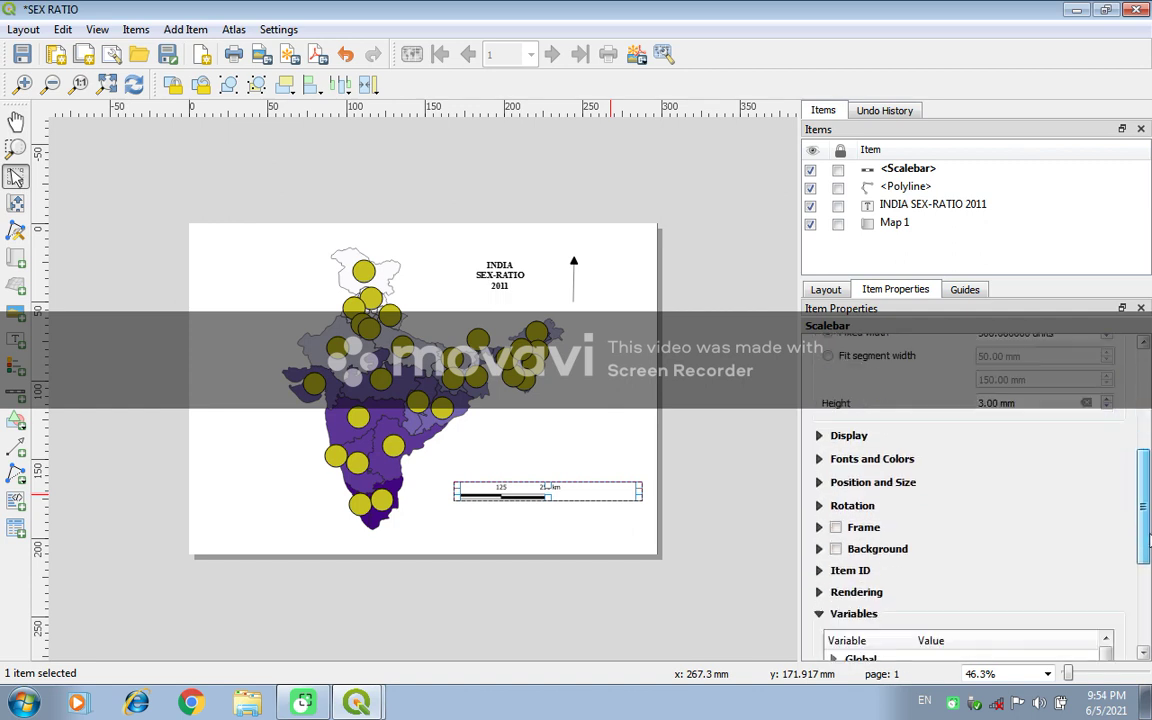
{"action": "left_click", "coordinate": [878, 461]}
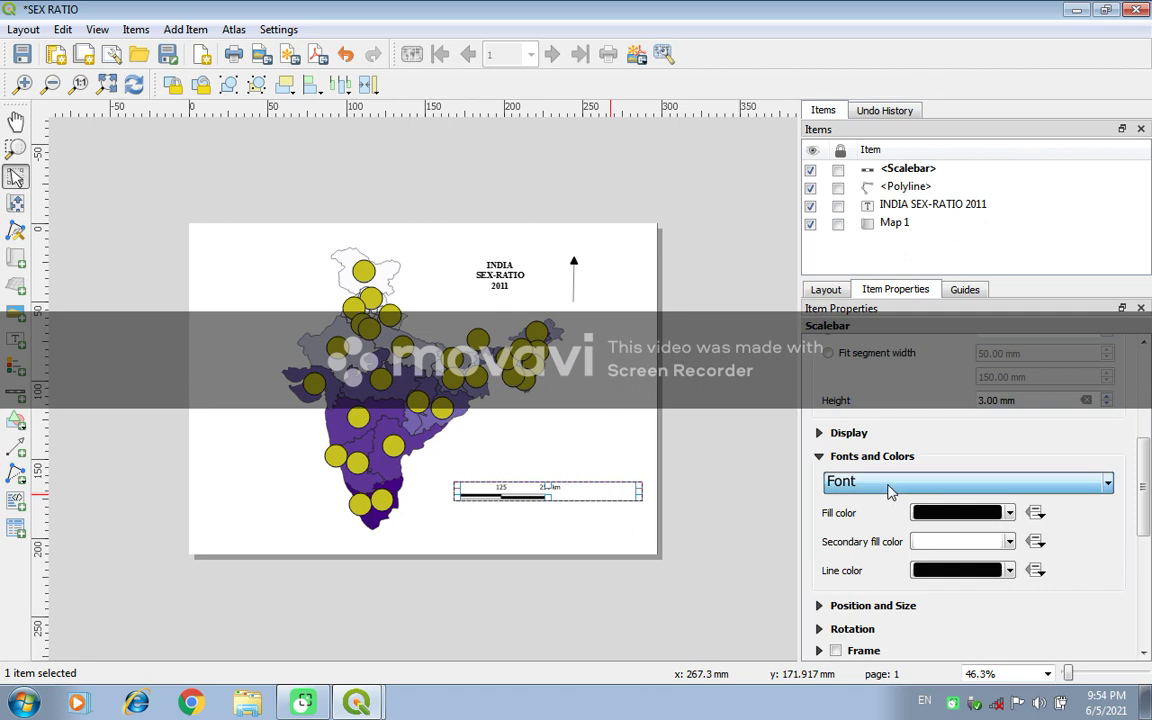
{"action": "left_click", "coordinate": [890, 488]}
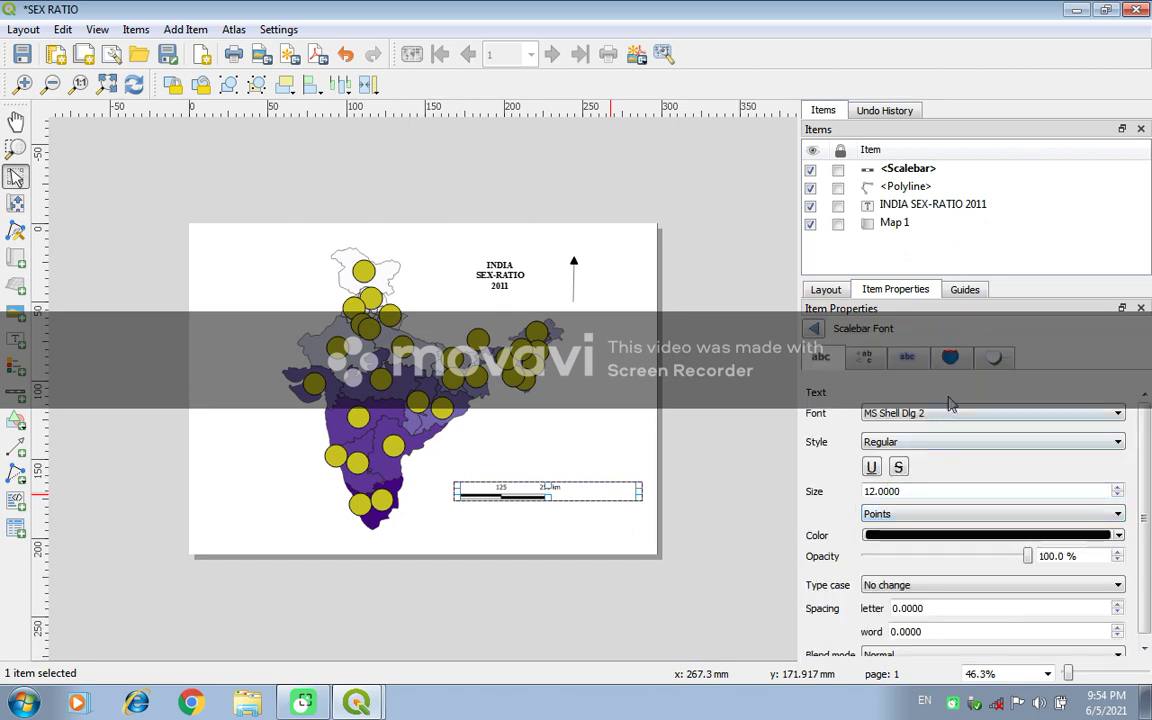
{"action": "left_click", "coordinate": [943, 421]}
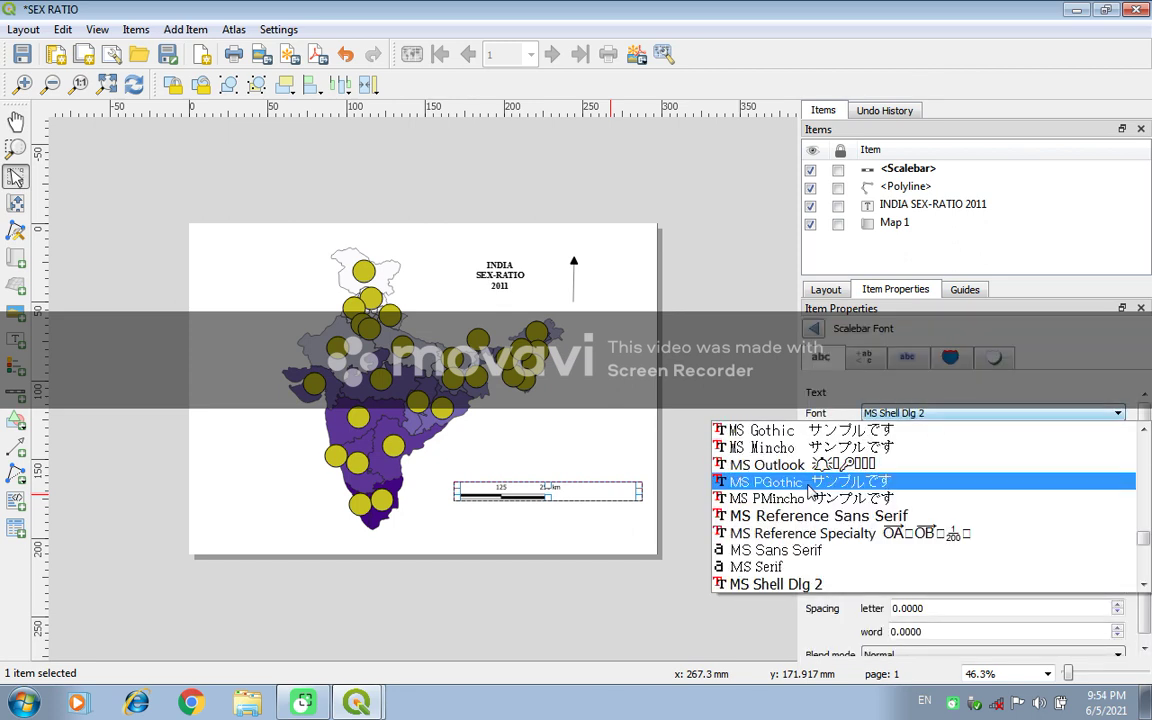
{"action": "scroll", "coordinate": [826, 466], "scroll_direction": "down", "scroll_amount": 3}
{"action": "scroll", "coordinate": [826, 466], "scroll_direction": "down", "scroll_amount": 15}
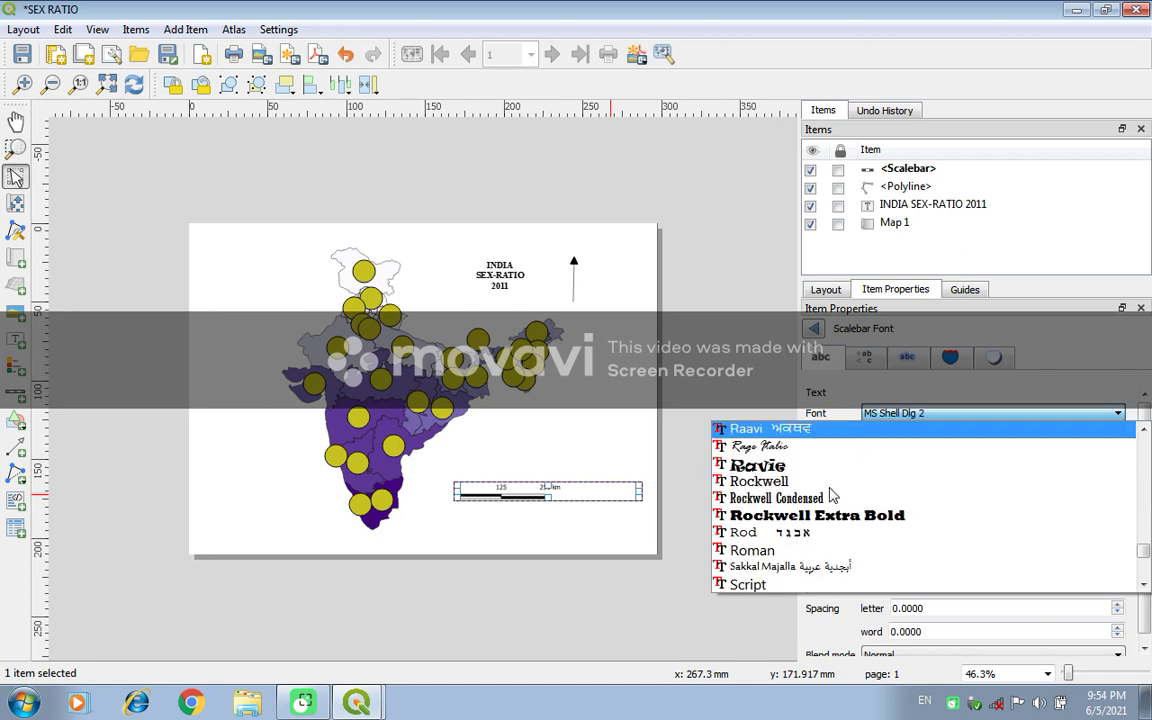
{"action": "scroll", "coordinate": [834, 502], "scroll_direction": "down", "scroll_amount": 3}
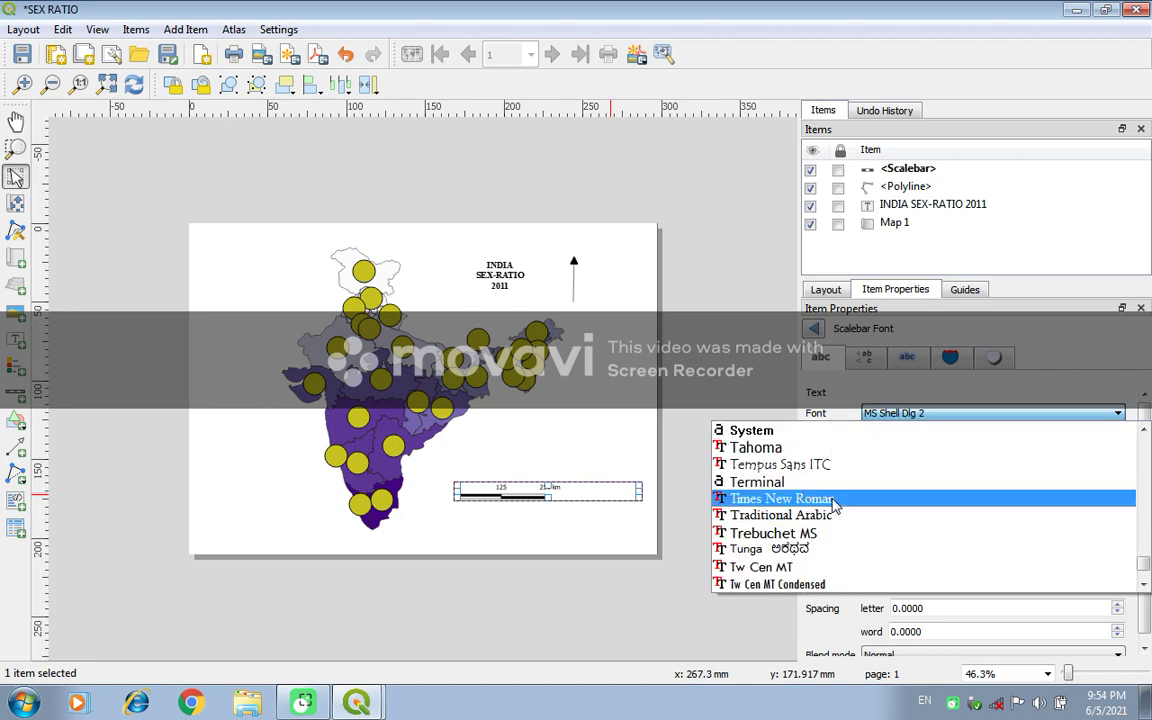
{"action": "left_click", "coordinate": [834, 502]}
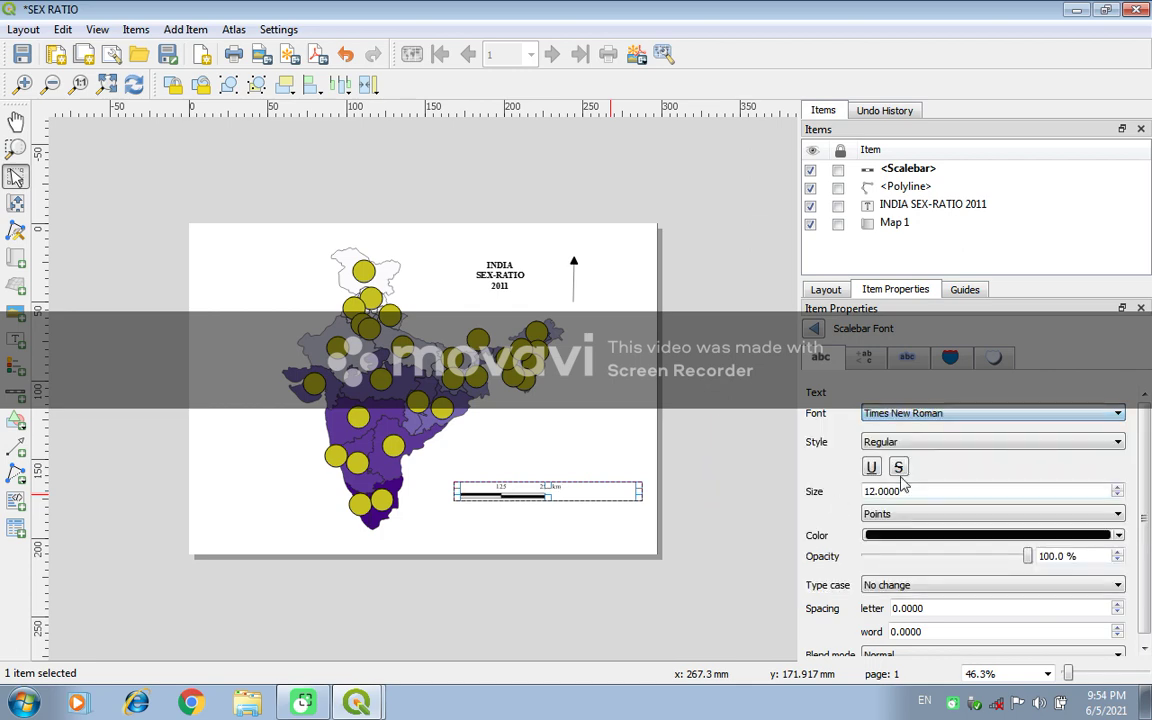
Set the scale bar font's style to Bold
{"action": "left_click", "coordinate": [975, 442]}
{"action": "left_click", "coordinate": [939, 484]}
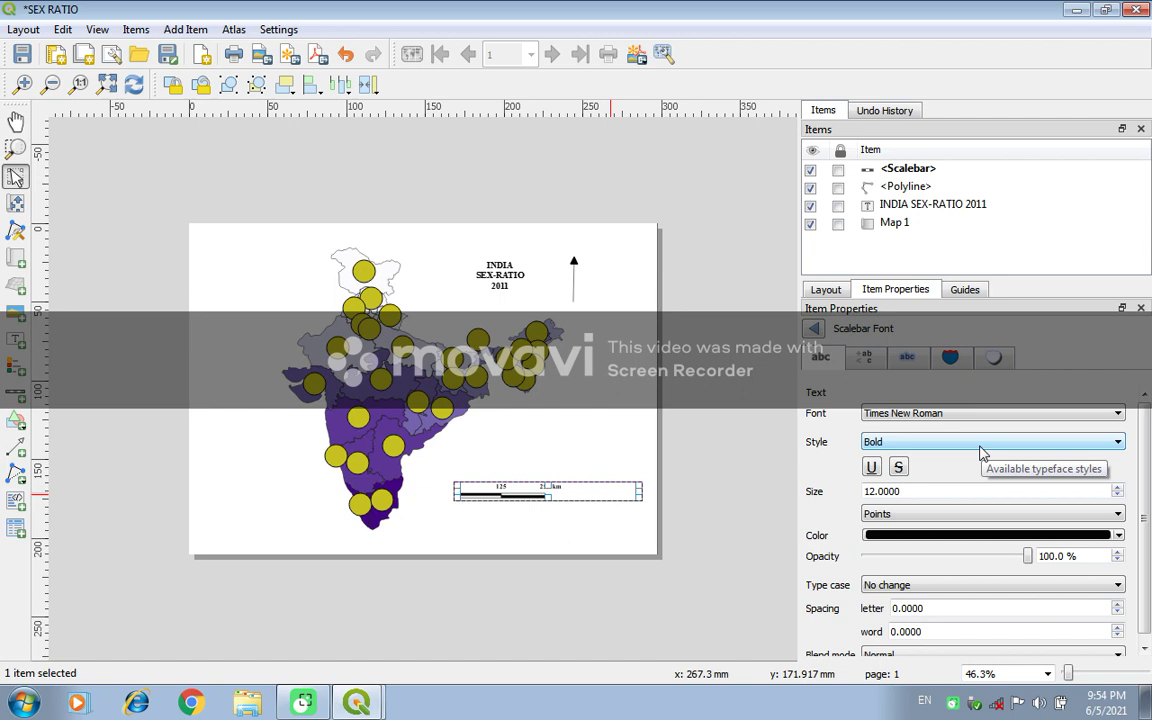
{"action": "scroll", "coordinate": [980, 452], "scroll_direction": "down", "scroll_amount": 1}
{"action": "left_click", "coordinate": [980, 452]}
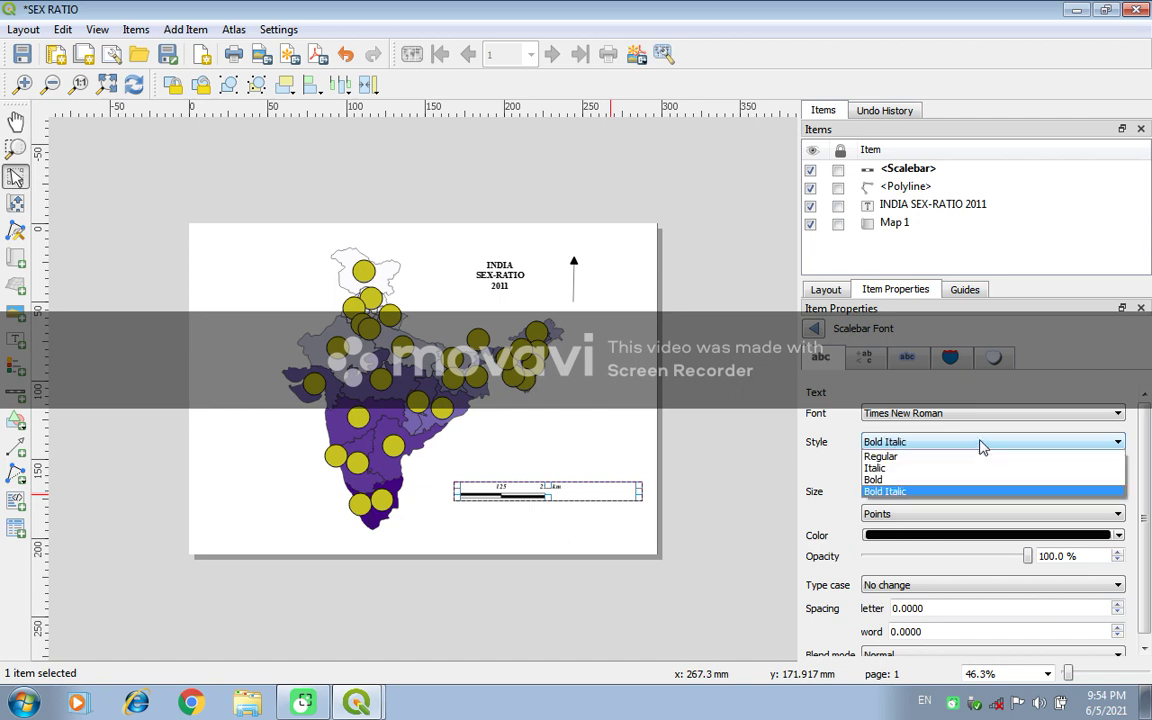
{"action": "left_click", "coordinate": [924, 478]}
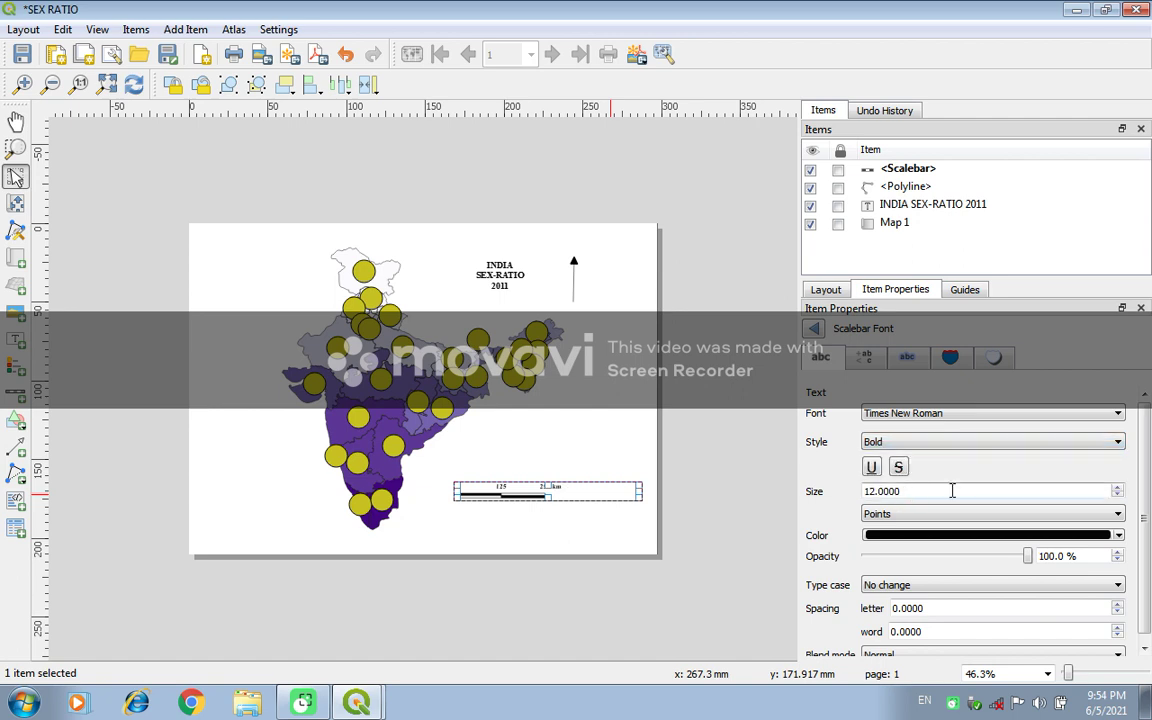
Increase the scale bar's font size to 17 points and deselect the scale bar
{"action": "scroll", "coordinate": [1147, 517], "scroll_direction": "down", "scroll_amount": 1}
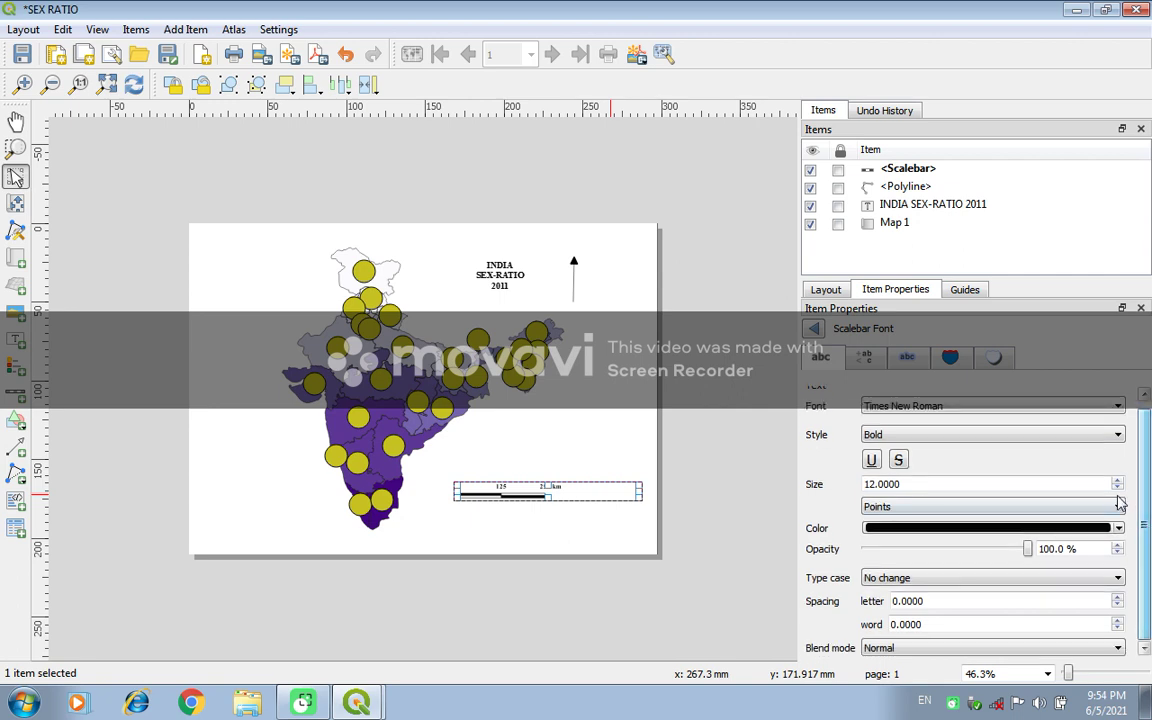
{"action": "left_click", "coordinate": [1118, 486]}
{"action": "left_click", "coordinate": [1118, 486]}
{"action": "left_click", "coordinate": [1118, 486]}
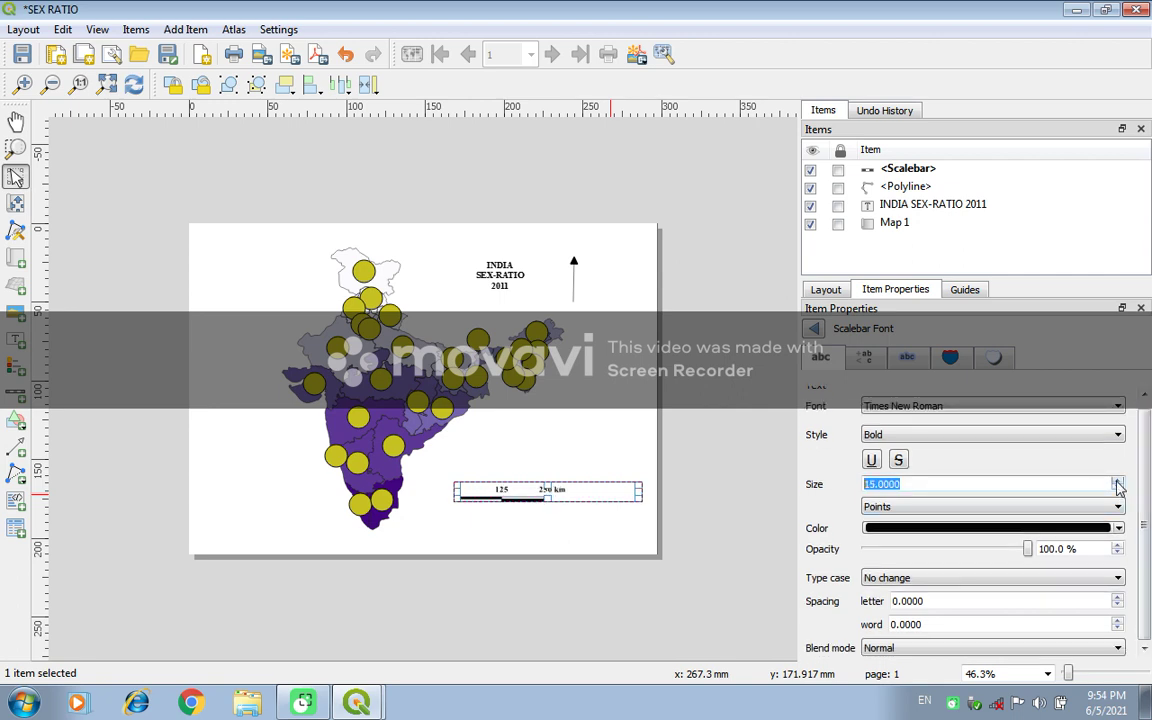
{"action": "left_click", "coordinate": [1118, 484]}
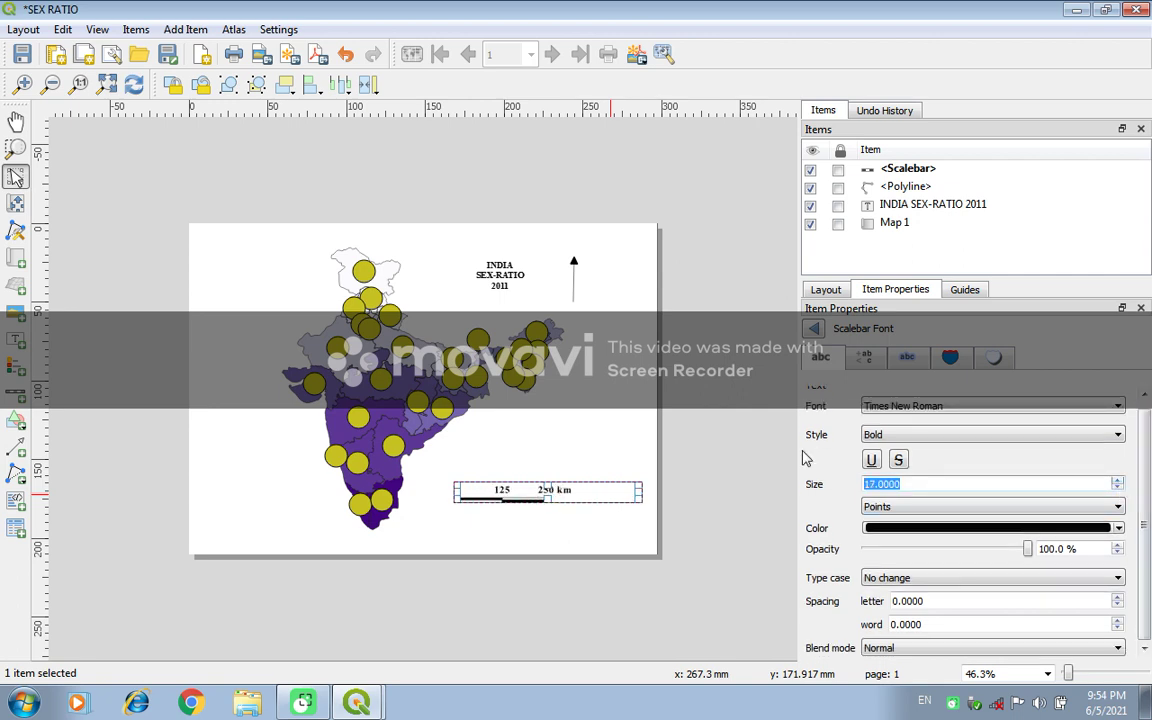
{"action": "left_click", "coordinate": [602, 463]}
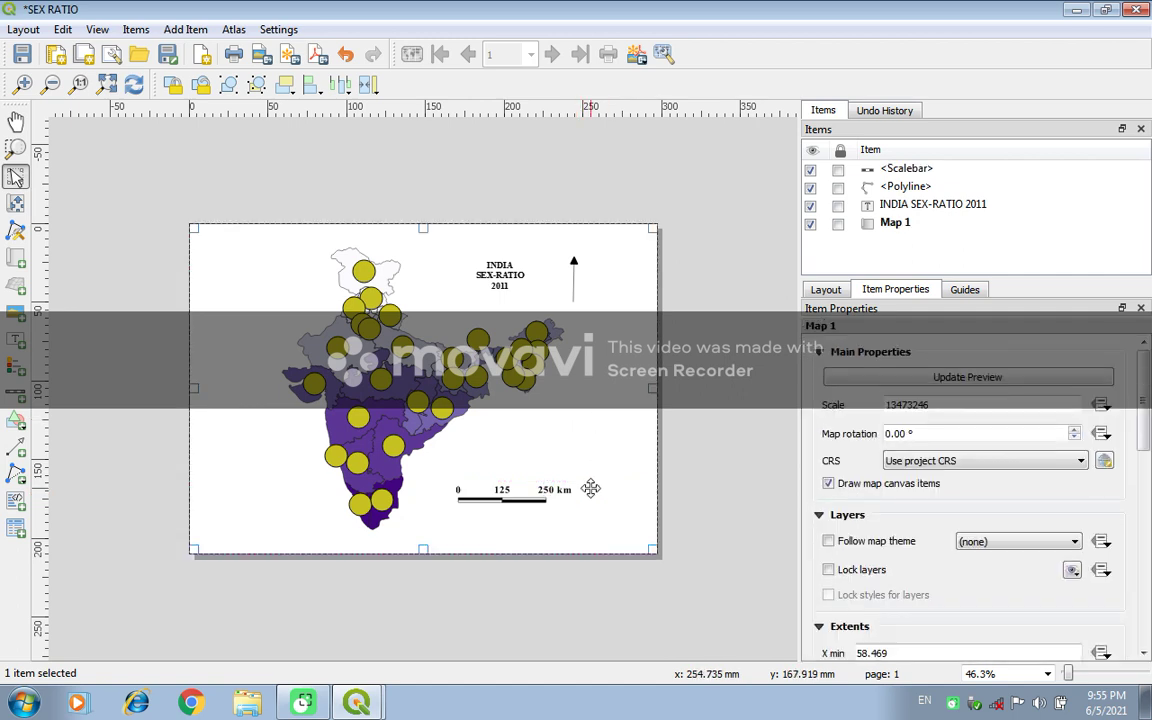
Increase the INDIA SEX-RATIO 2011 title label's font size to 20 points and deselect the label
{"action": "left_click", "coordinate": [500, 281]}
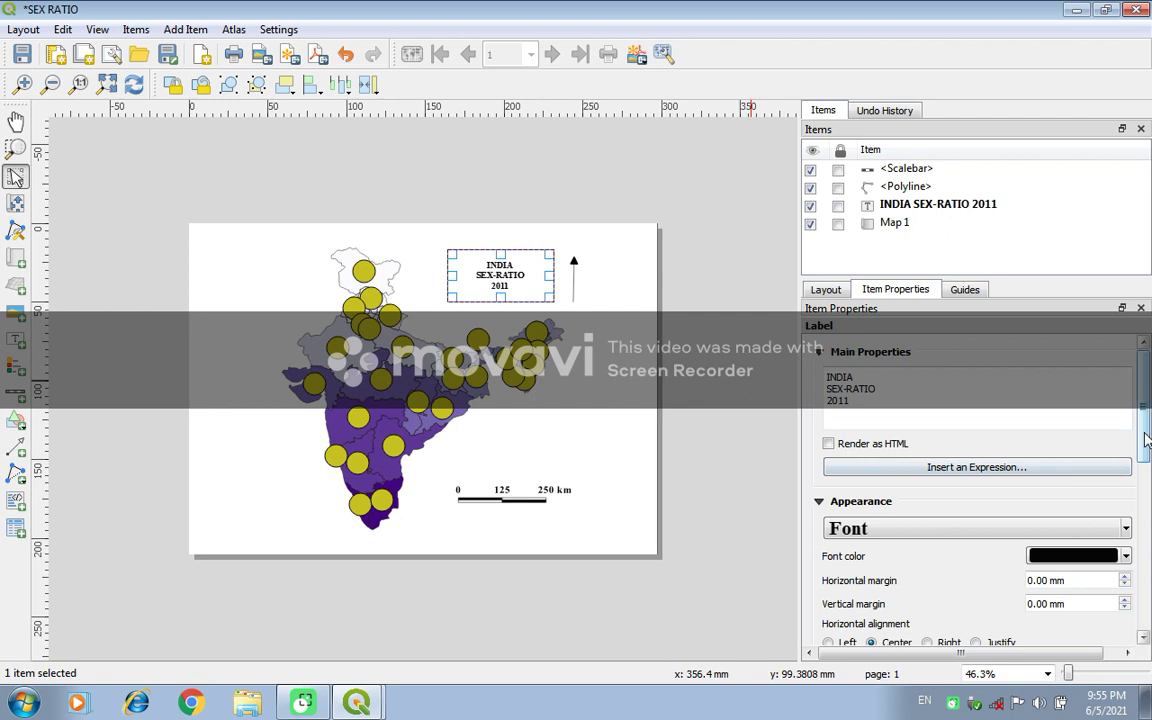
{"action": "scroll", "coordinate": [1128, 500], "scroll_direction": "down", "scroll_amount": 3}
{"action": "scroll", "coordinate": [1131, 520], "scroll_direction": "down", "scroll_amount": 1}
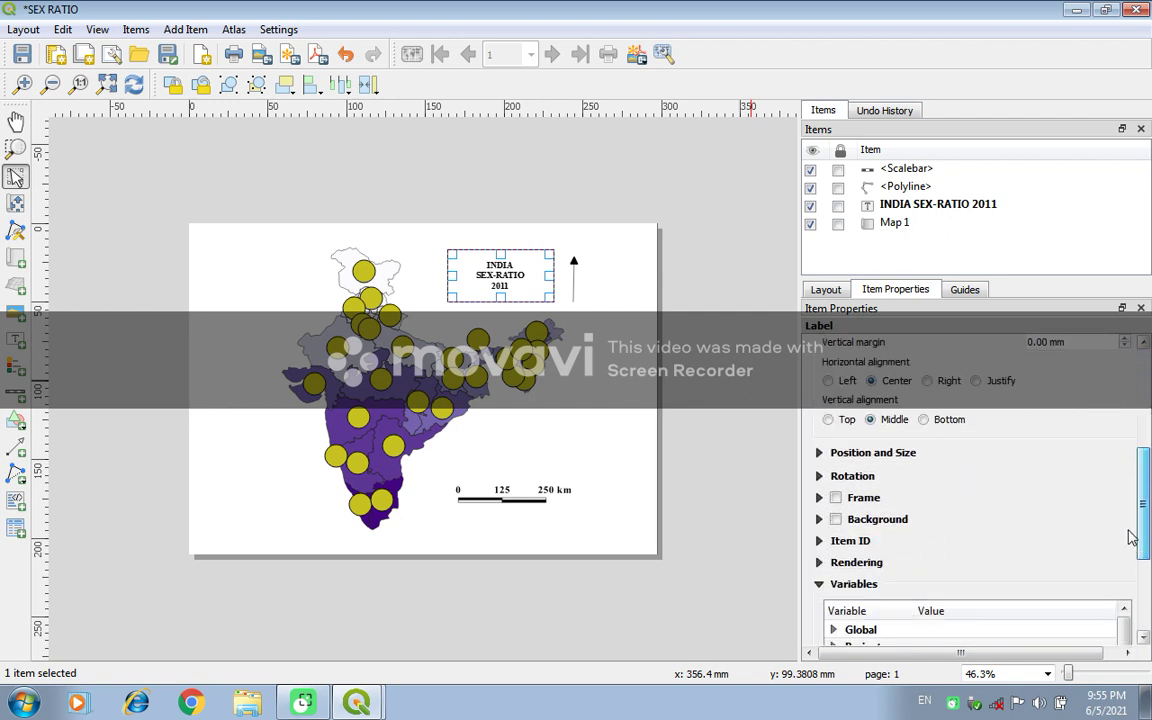
{"action": "scroll", "coordinate": [1131, 500], "scroll_direction": "up", "scroll_amount": 4}
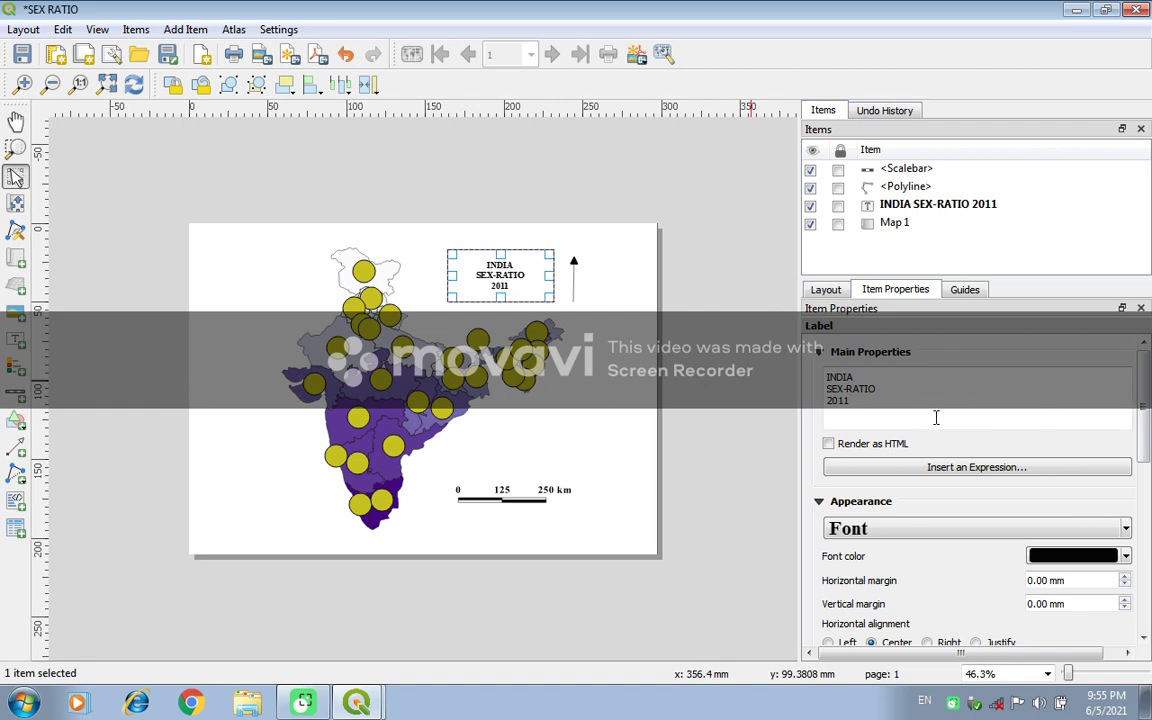
{"action": "left_click_drag", "start_coordinate": [1145, 452], "coordinate": [1142, 542]}
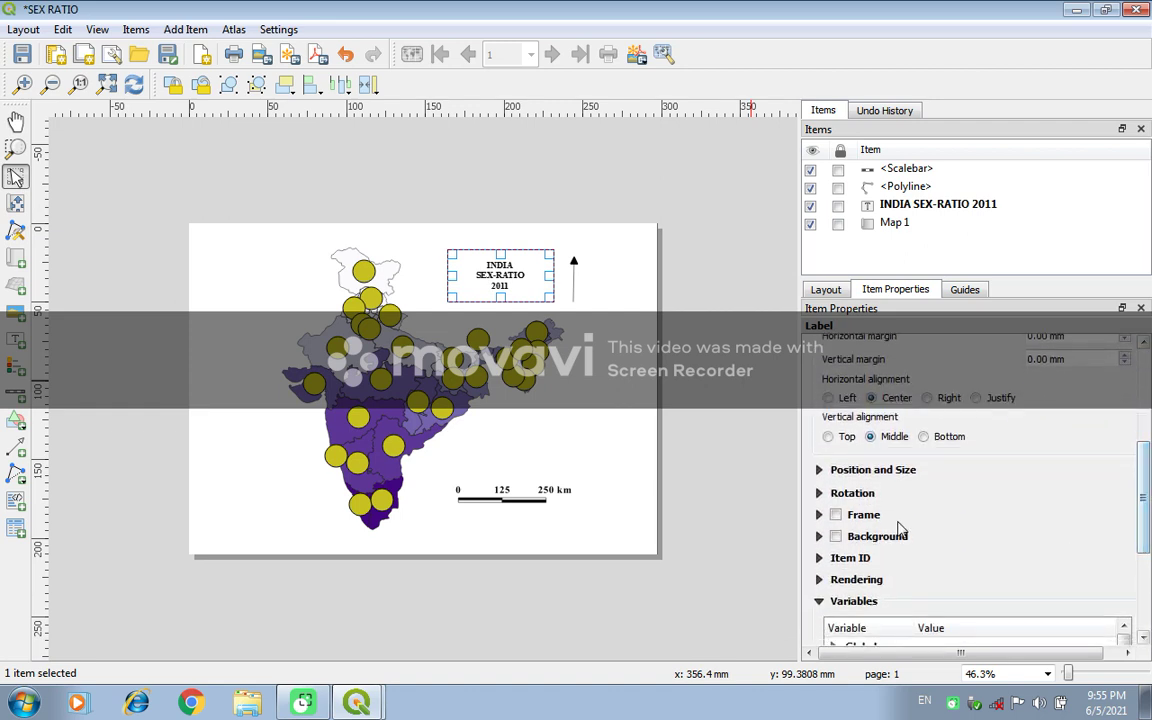
{"action": "left_click", "coordinate": [897, 470]}
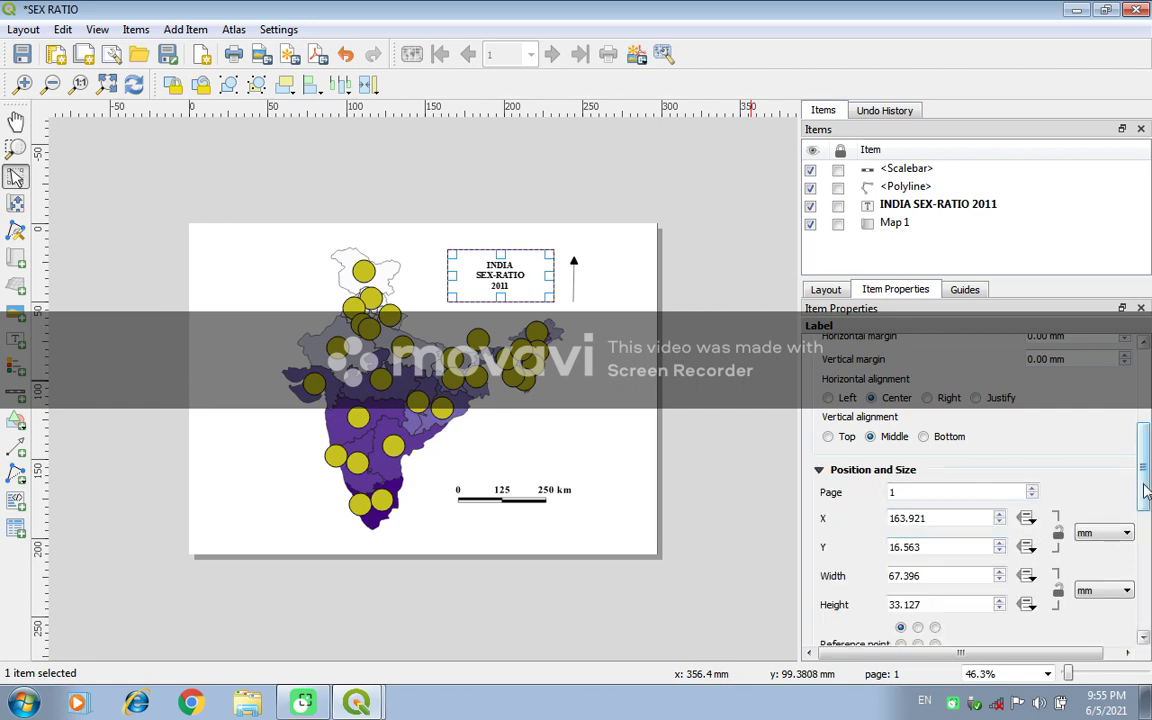
{"action": "left_click_drag", "start_coordinate": [1140, 499], "coordinate": [1138, 585]}
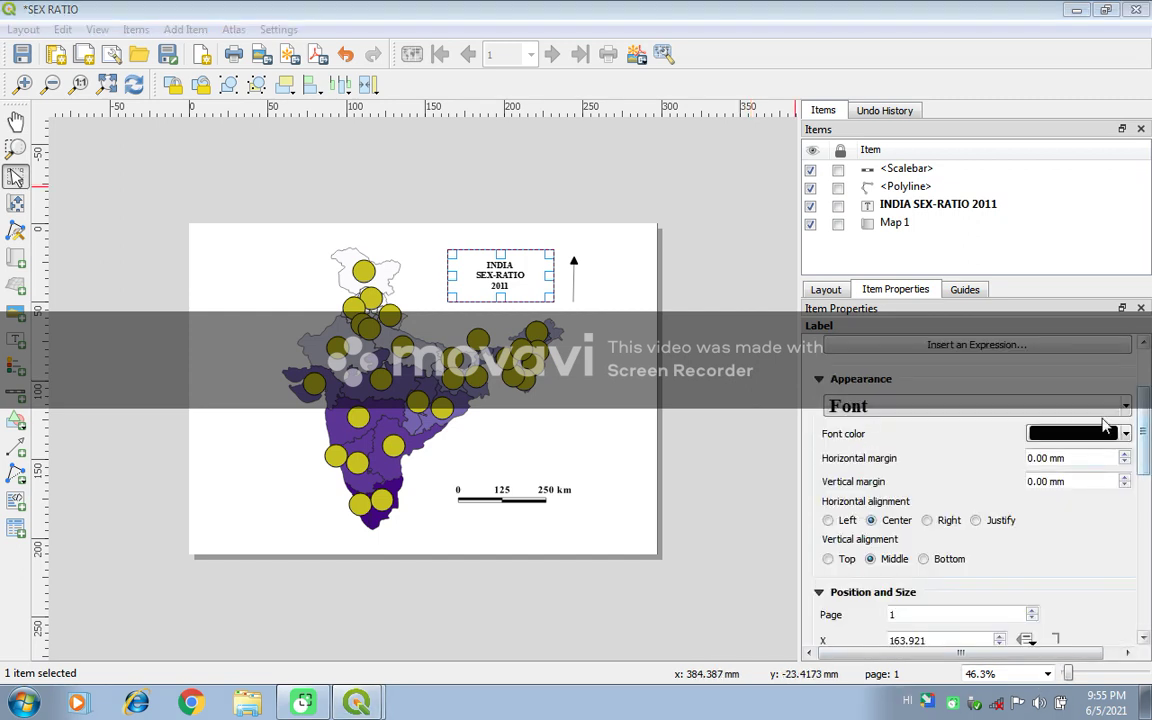
{"action": "left_click", "coordinate": [1103, 407]}
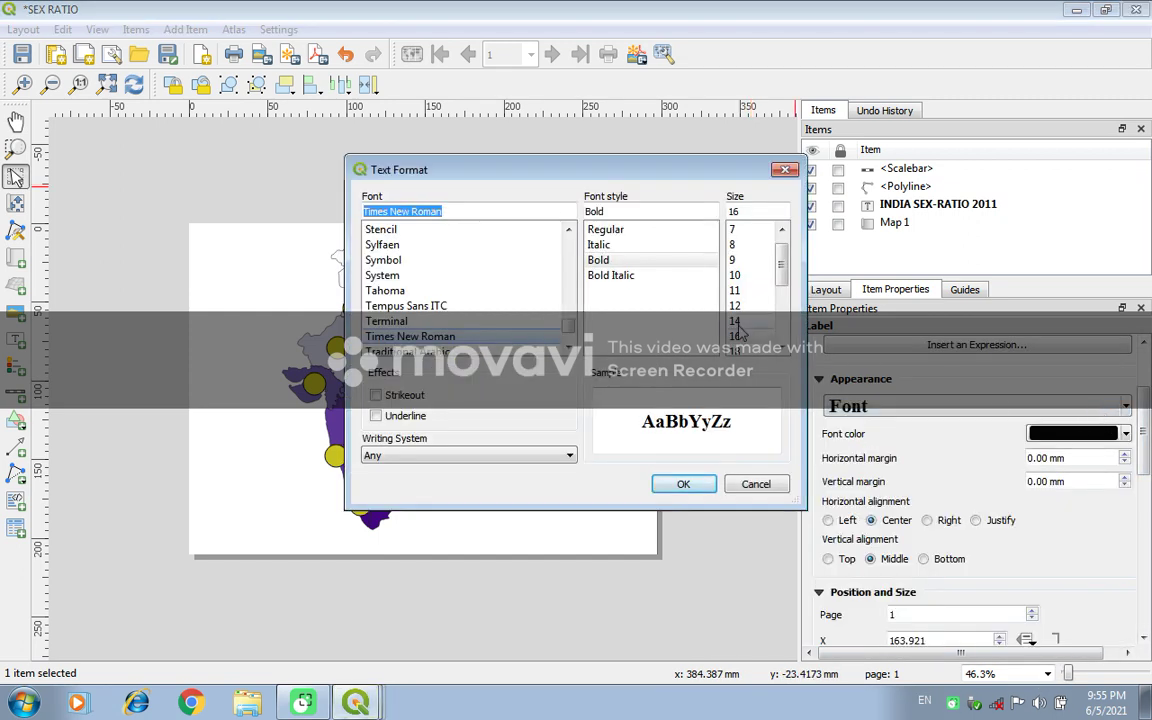
{"action": "scroll", "coordinate": [779, 352], "scroll_direction": "down", "scroll_amount": 1}
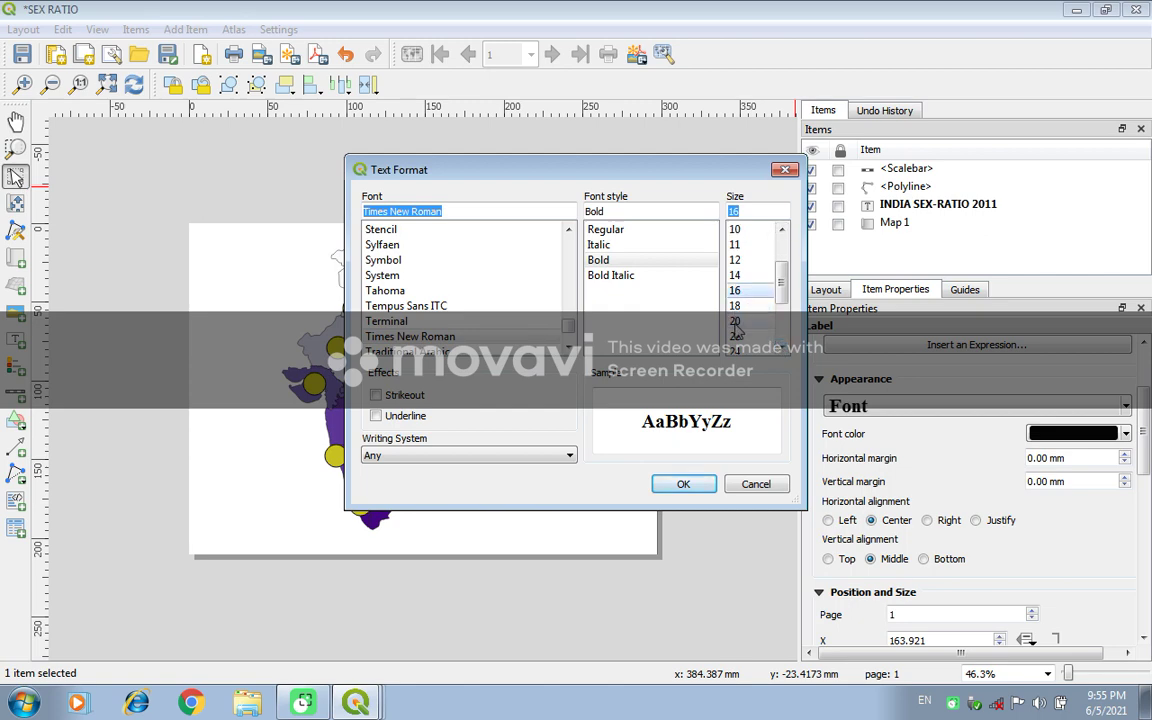
{"action": "left_click", "coordinate": [735, 322]}
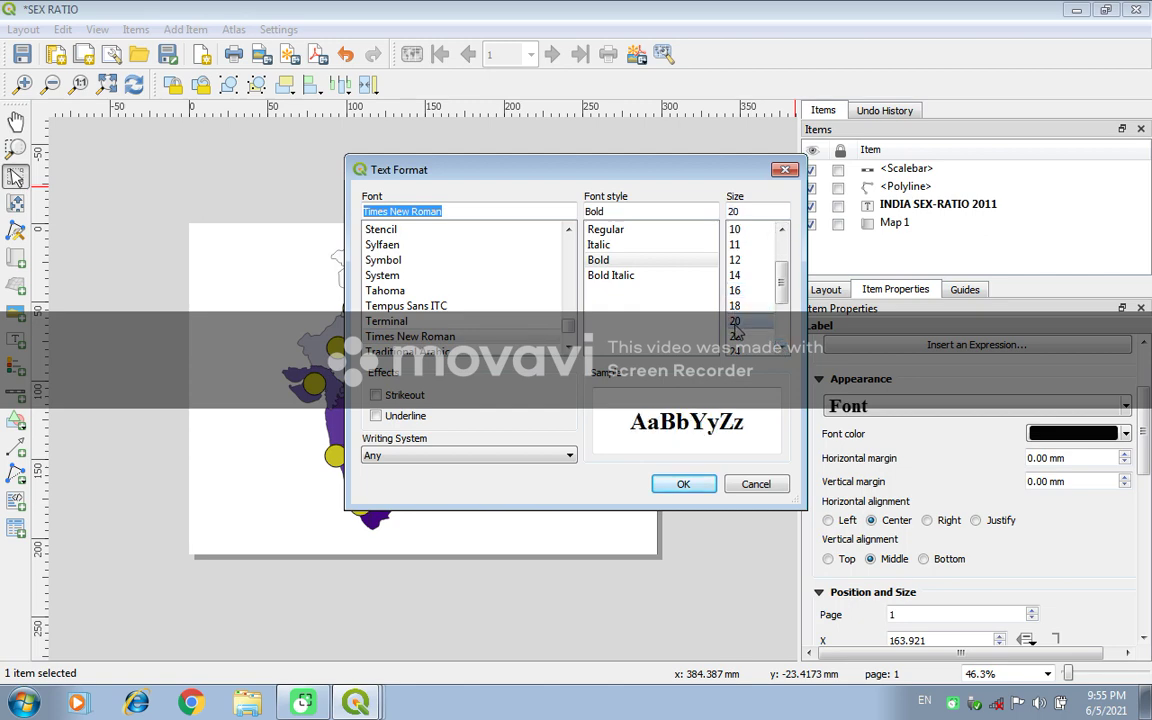
{"action": "left_click", "coordinate": [684, 484]}
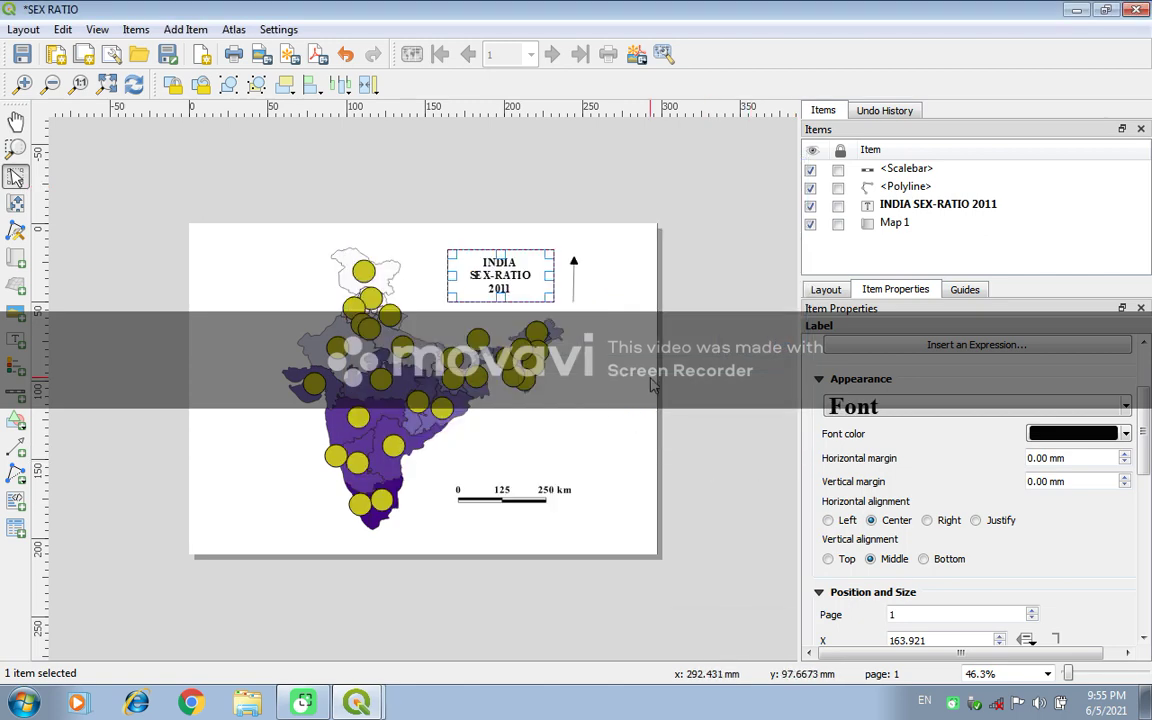
{"action": "left_click", "coordinate": [600, 464]}
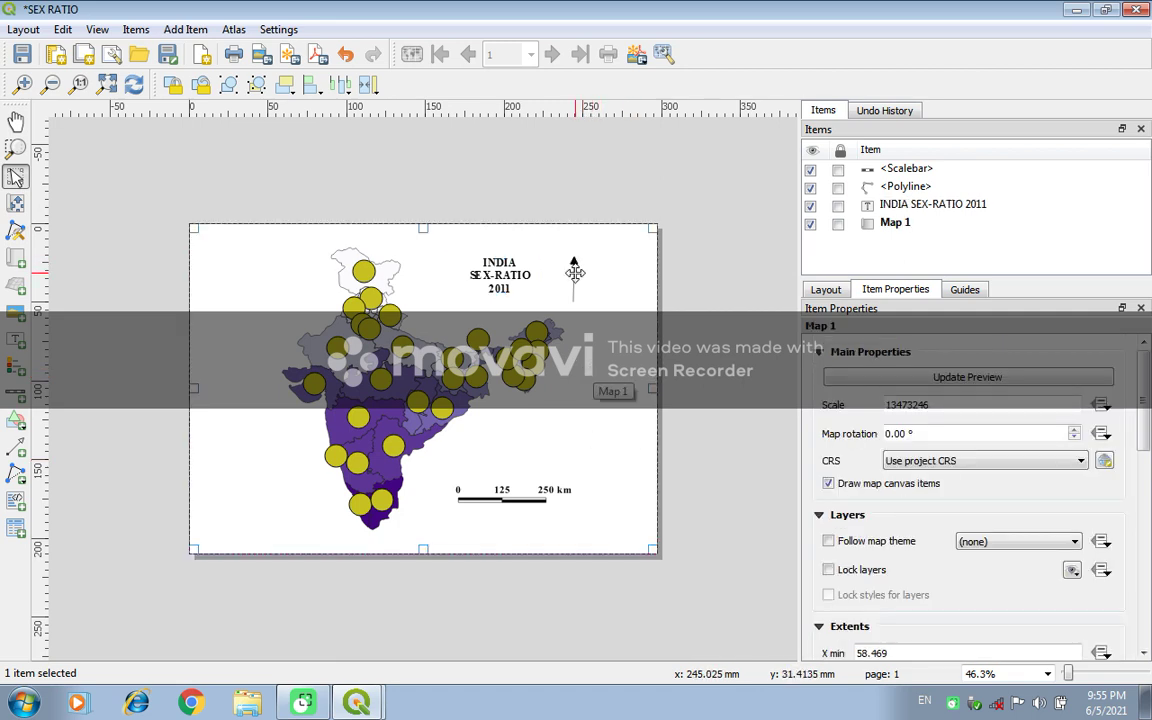
Move the scale bar down closer to the page's lower edge, narrow its frame from the east side and deselect it
{"action": "left_click", "coordinate": [535, 500]}
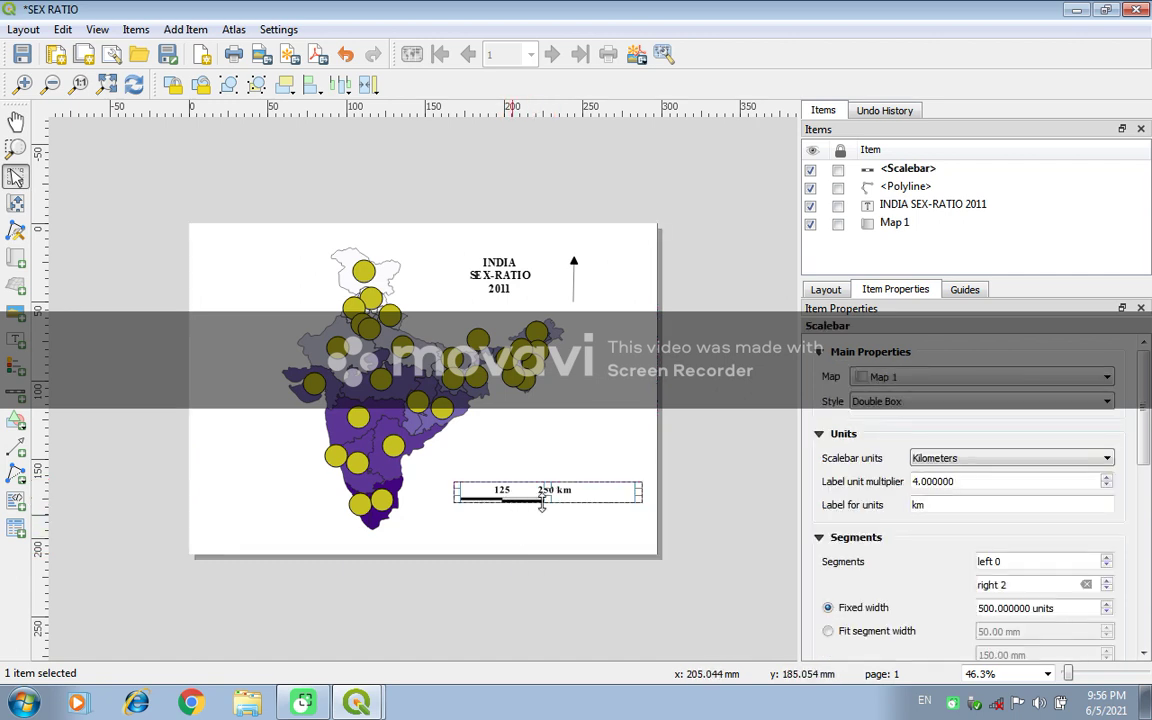
{"action": "mouse_move", "coordinate": [548, 502]}
{"action": "left_mouse_down"}
{"action": "mouse_move", "coordinate": [545, 541]}
{"action": "mouse_move", "coordinate": [540, 515]}
{"action": "left_mouse_up"}
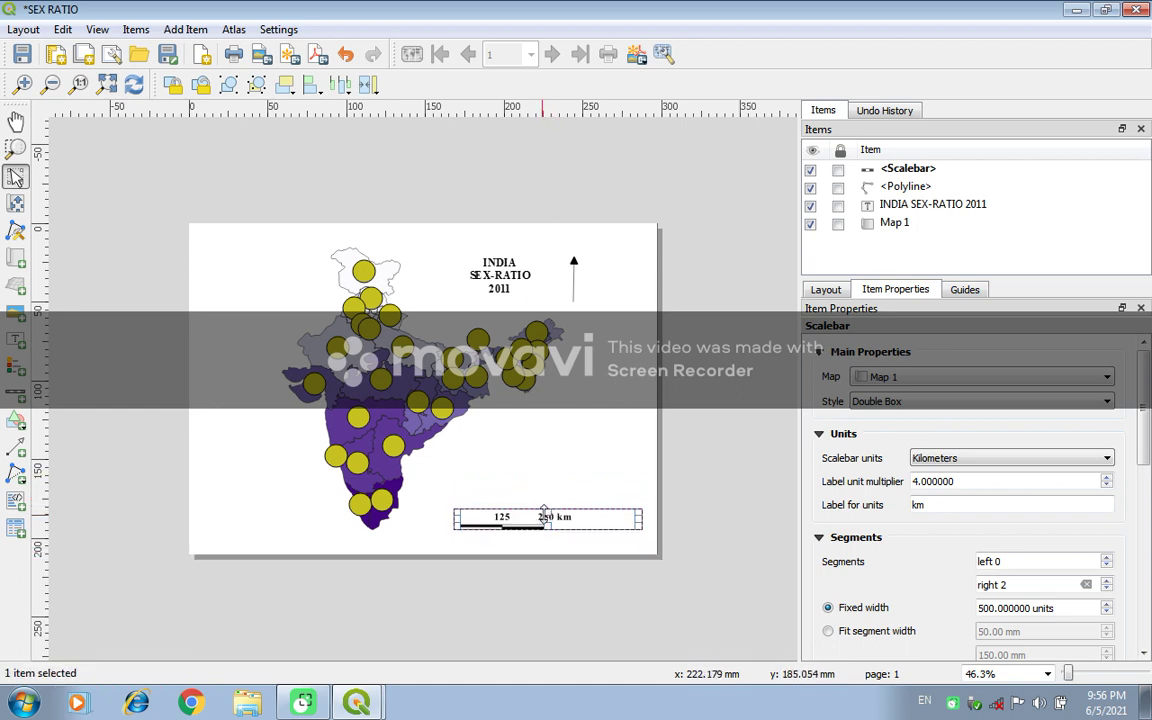
{"action": "left_click_drag", "start_coordinate": [641, 516], "coordinate": [577, 513]}
{"action": "left_click", "coordinate": [546, 438]}
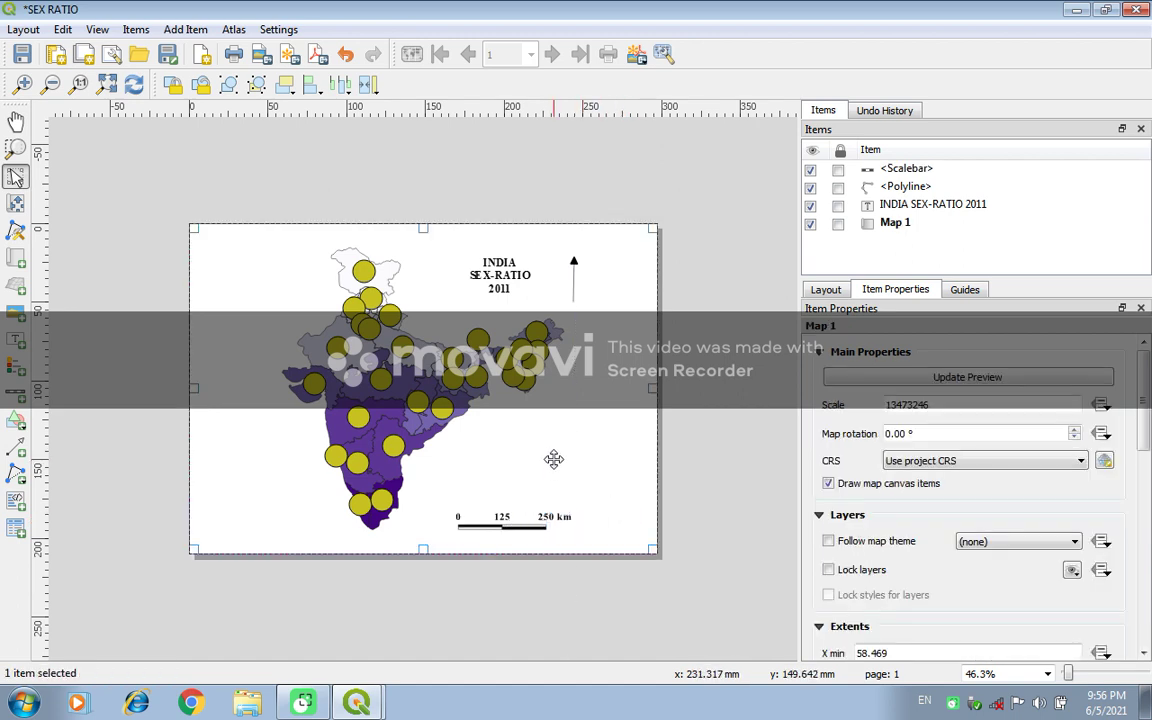
Add a legend at about X 220 mm, Y 125 mm and move it up and west, fully onto the page
{"action": "left_click", "coordinate": [12, 368]}
{"action": "left_click", "coordinate": [536, 421]}
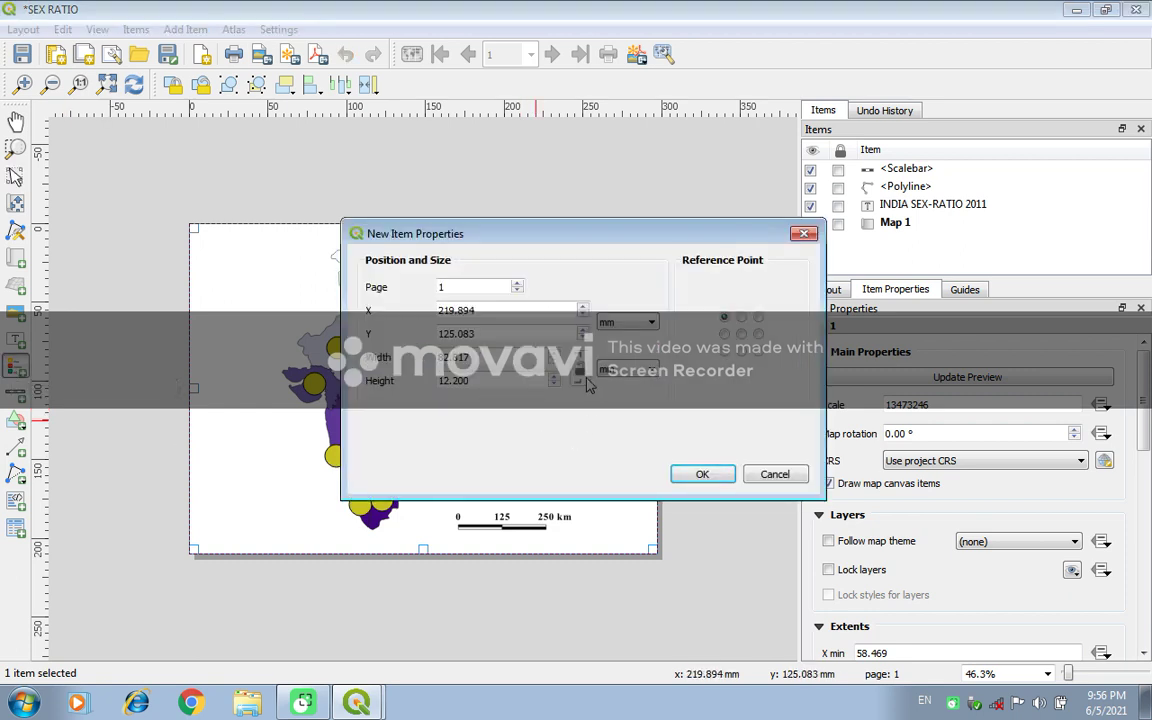
{"action": "left_click", "coordinate": [703, 475]}
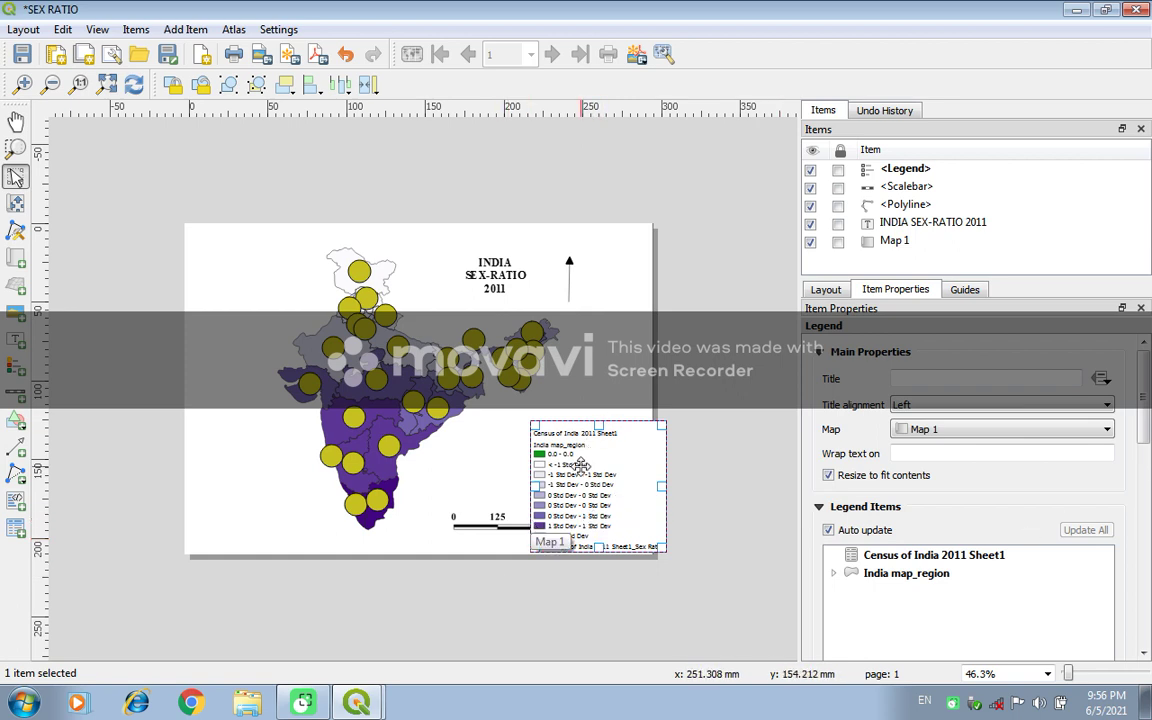
{"action": "left_click_drag", "start_coordinate": [560, 444], "coordinate": [539, 413]}
{"action": "left_click_drag", "start_coordinate": [1142, 442], "coordinate": [1146, 487]}
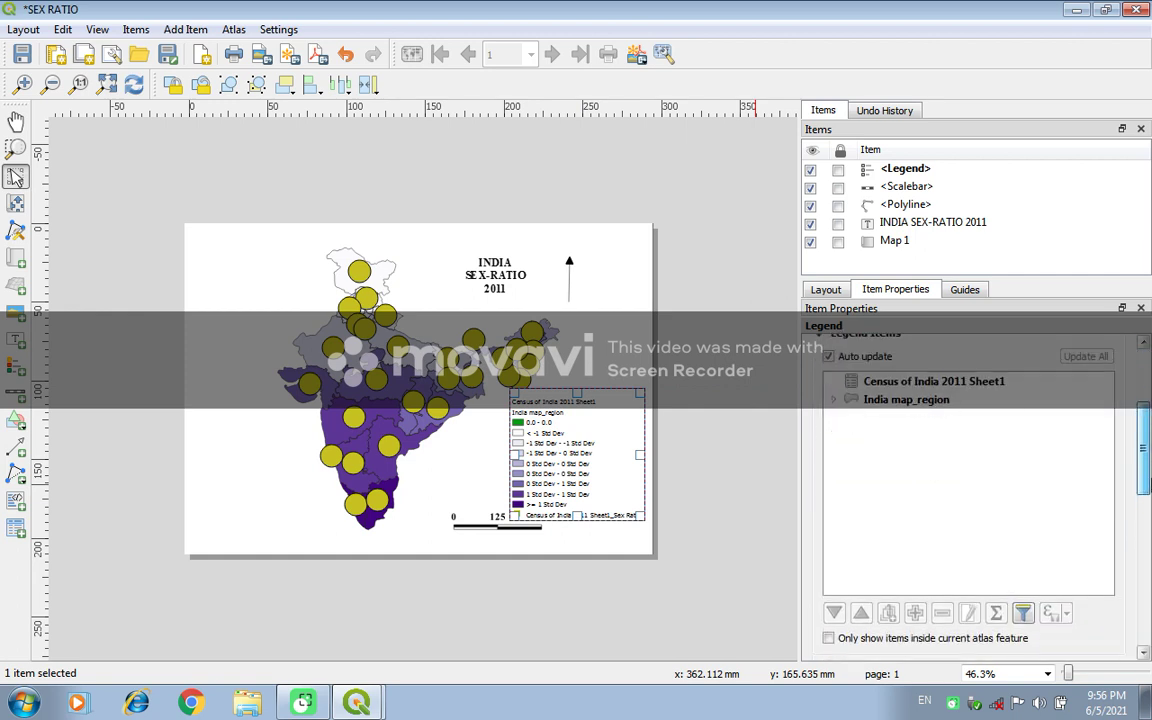
{"action": "left_click", "coordinate": [921, 404]}
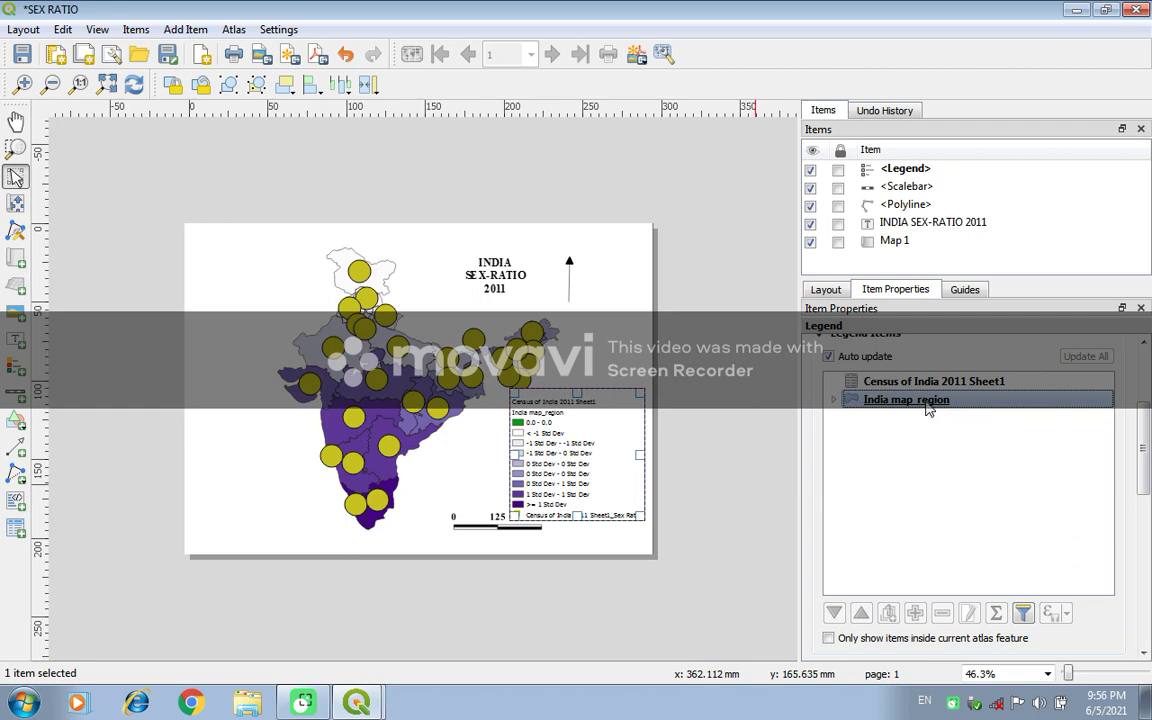
{"action": "double_click", "coordinate": [926, 402]}
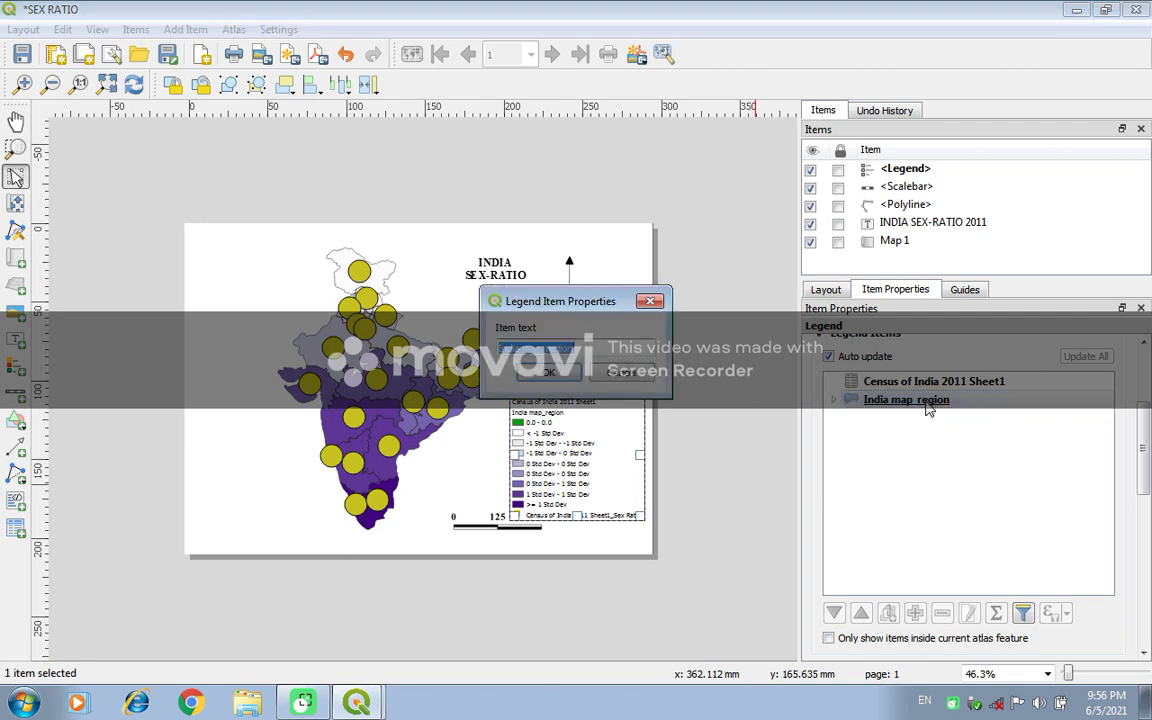
{"action": "left_click", "coordinate": [630, 376]}
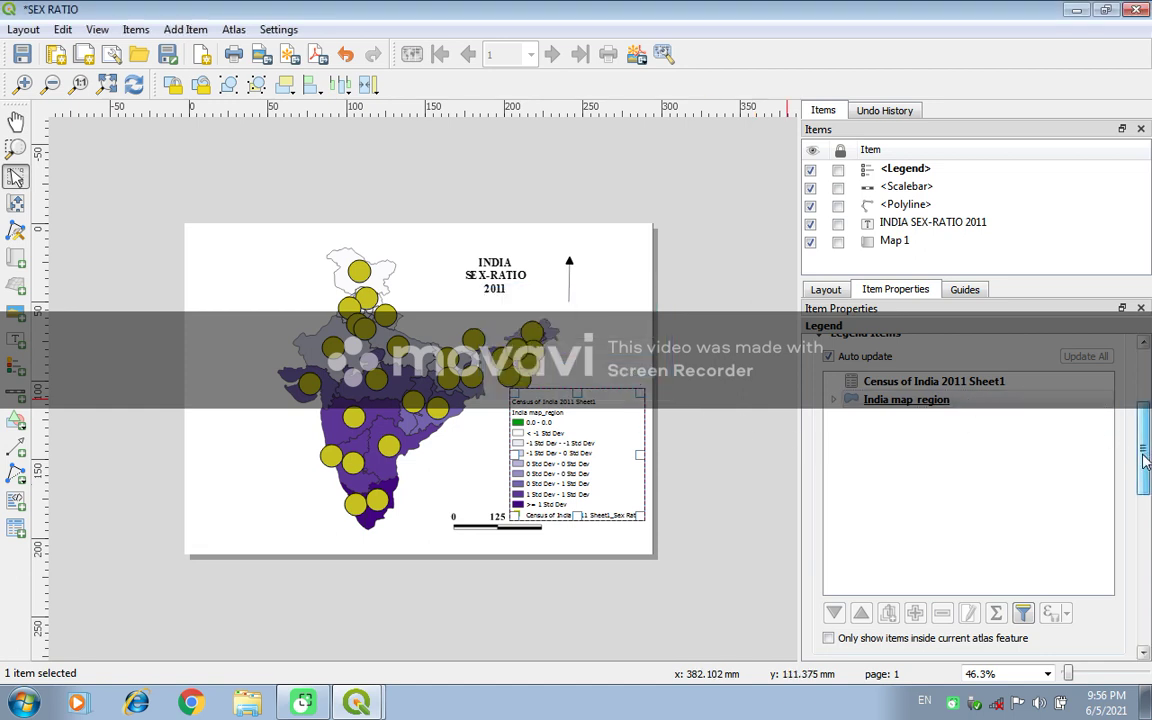
Remove the India map_region and Census of India 2011 Sheet1 entries from the legend, and restore them by re-enabling auto update
{"action": "mouse_move", "coordinate": [1145, 460]}
{"action": "left_mouse_down"}
{"action": "mouse_move", "coordinate": [1148, 490]}
{"action": "mouse_move", "coordinate": [1146, 450]}
{"action": "left_mouse_up"}
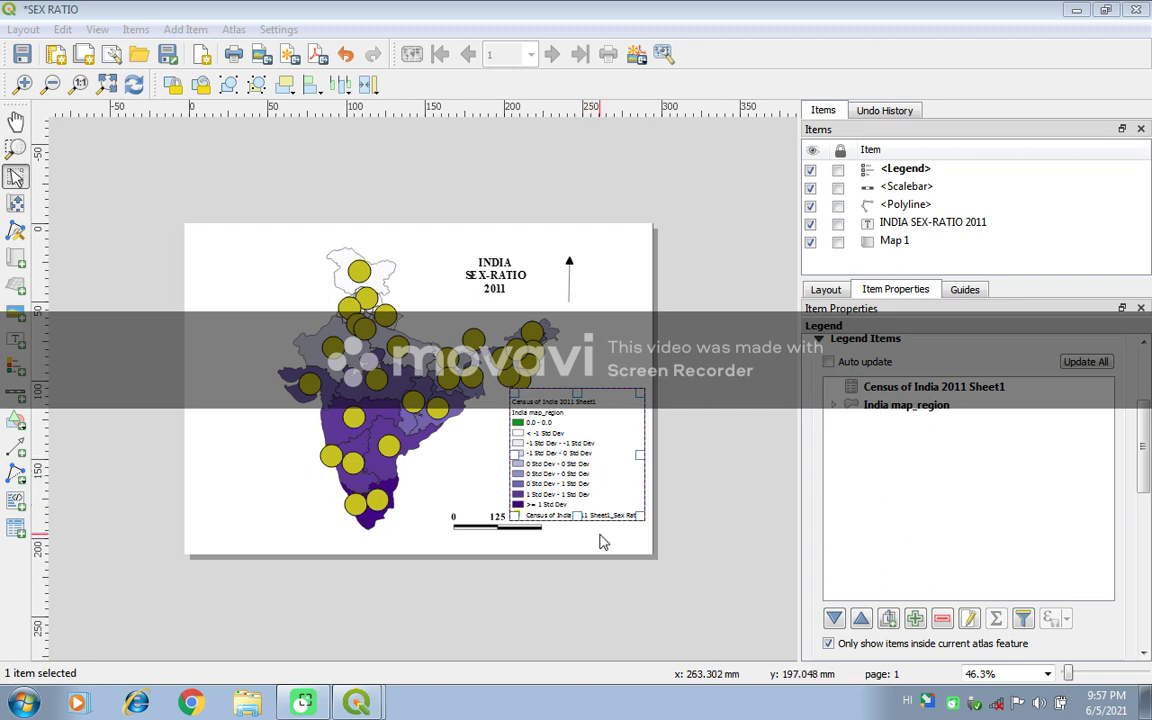
{"action": "left_click", "coordinate": [948, 406]}
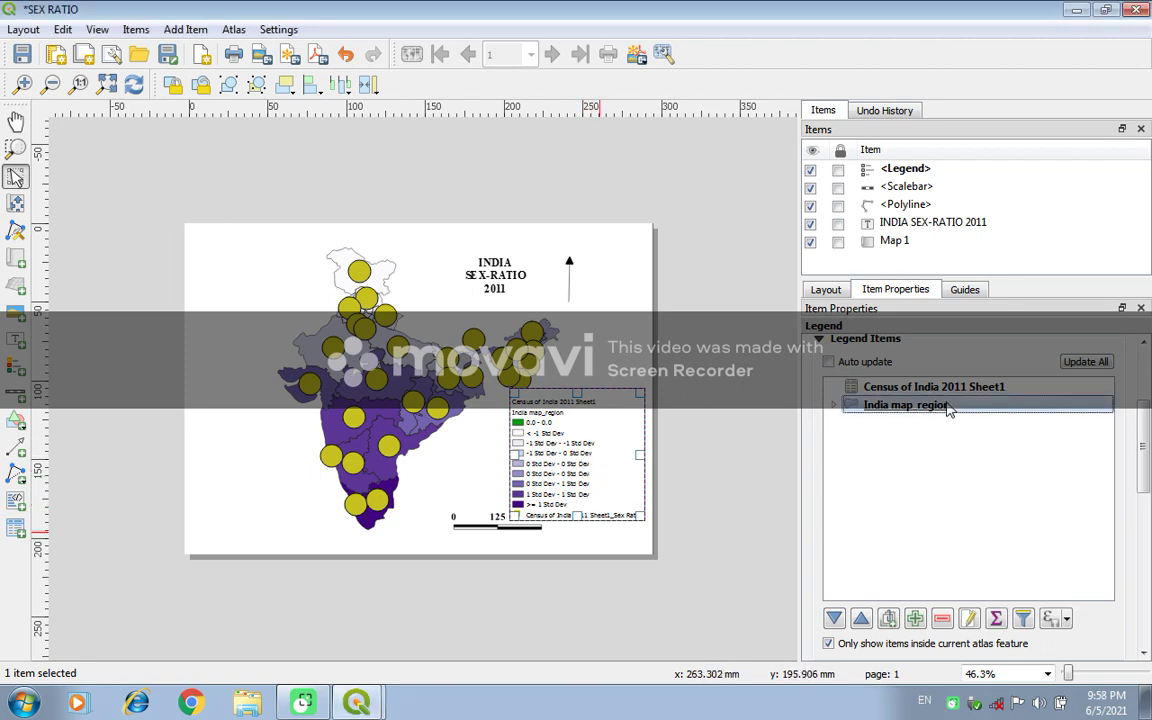
{"action": "left_click", "coordinate": [942, 618]}
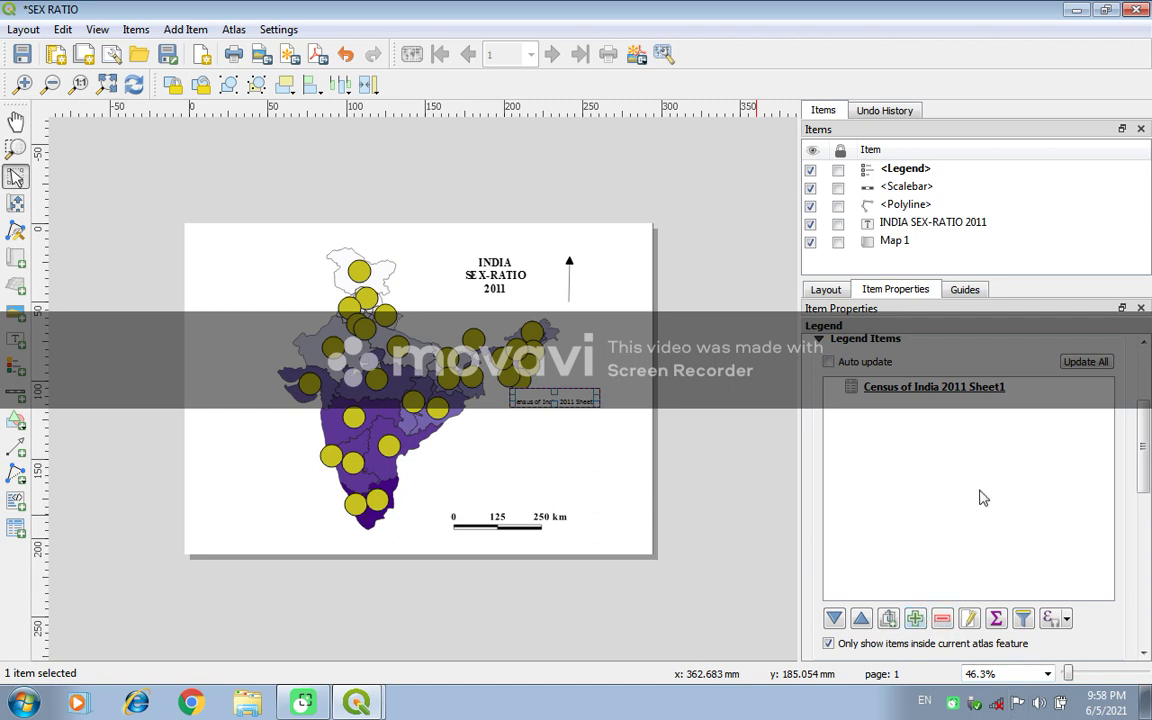
{"action": "left_click", "coordinate": [935, 387]}
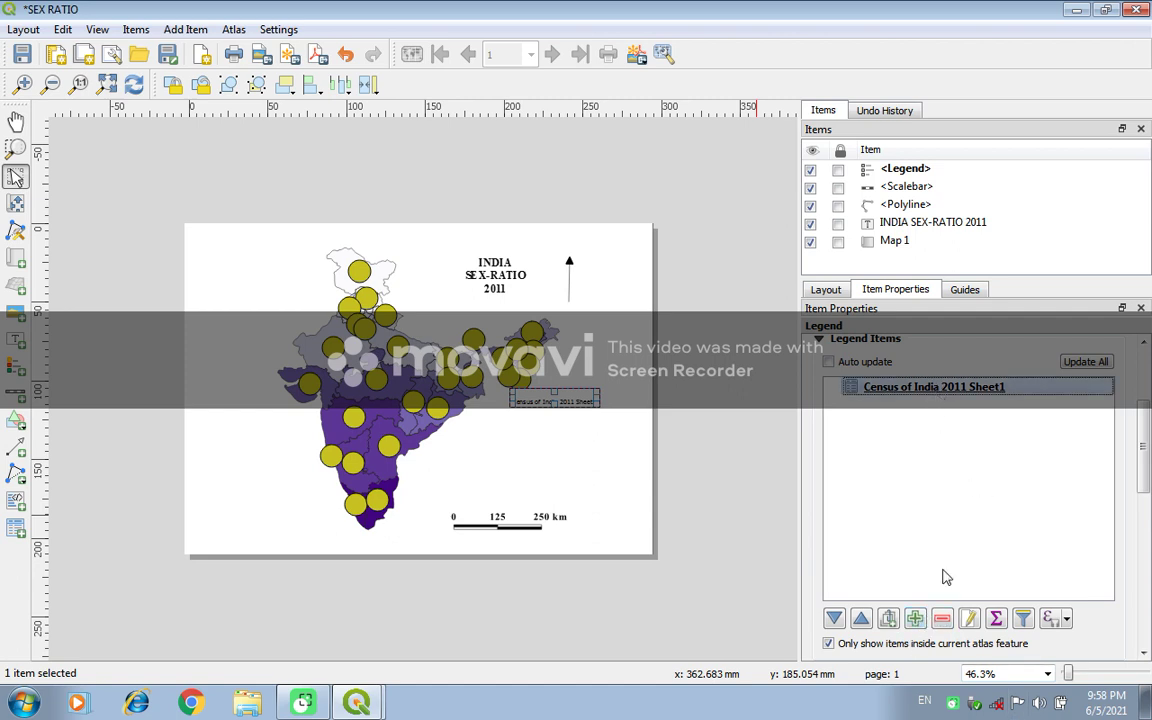
{"action": "left_click", "coordinate": [943, 619]}
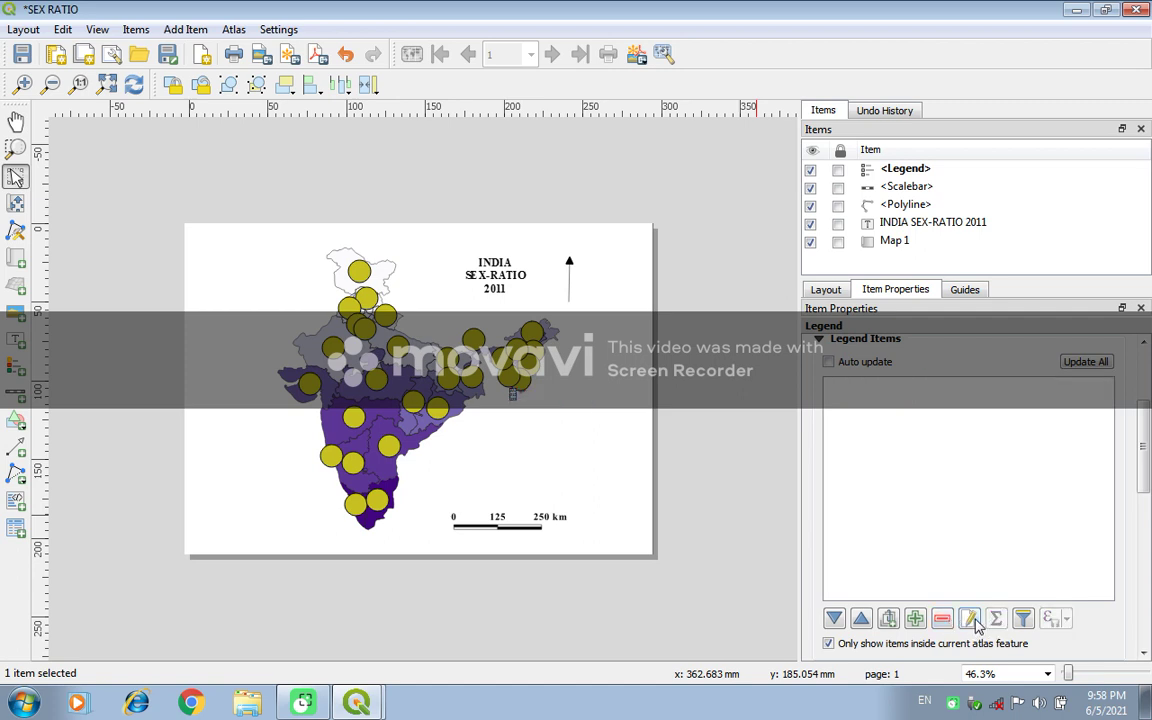
{"action": "left_click", "coordinate": [845, 364]}
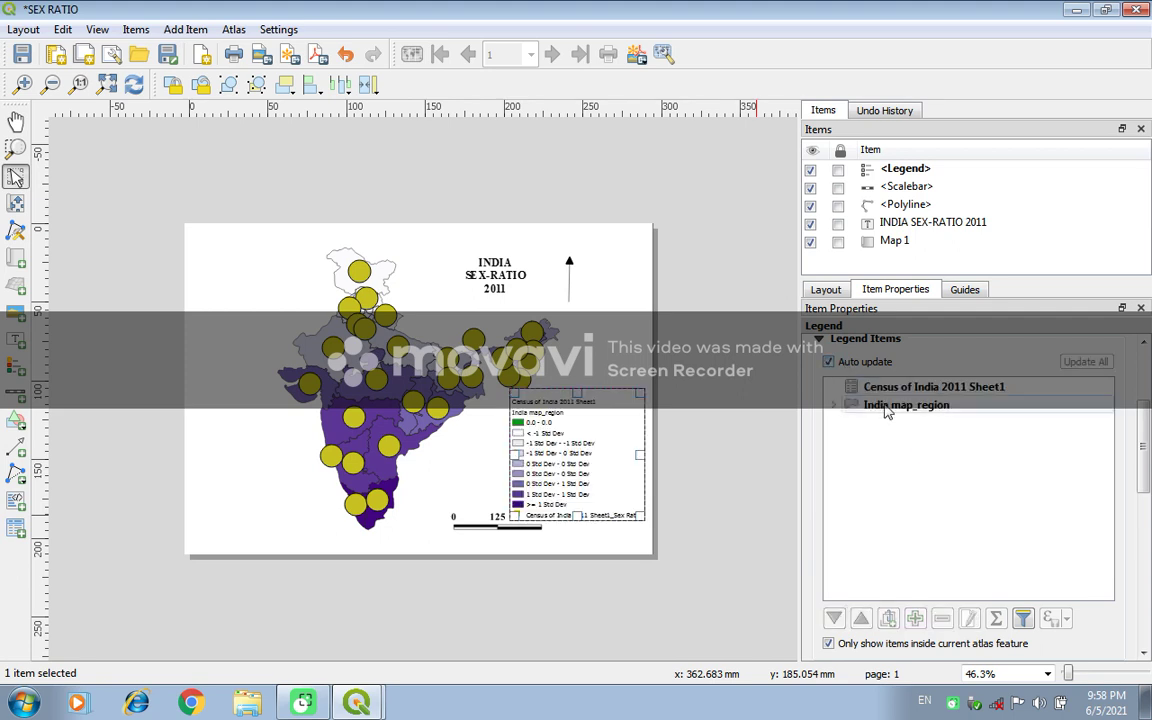
{"action": "left_click", "coordinate": [945, 410]}
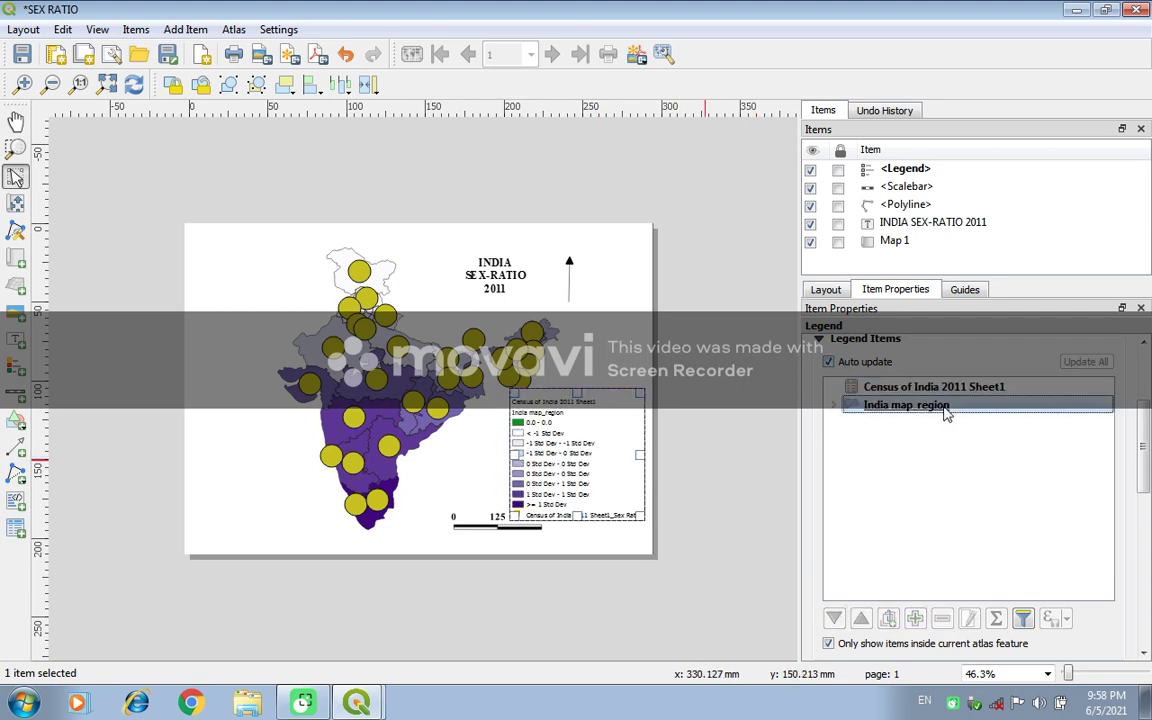
{"action": "double_click", "coordinate": [945, 410]}
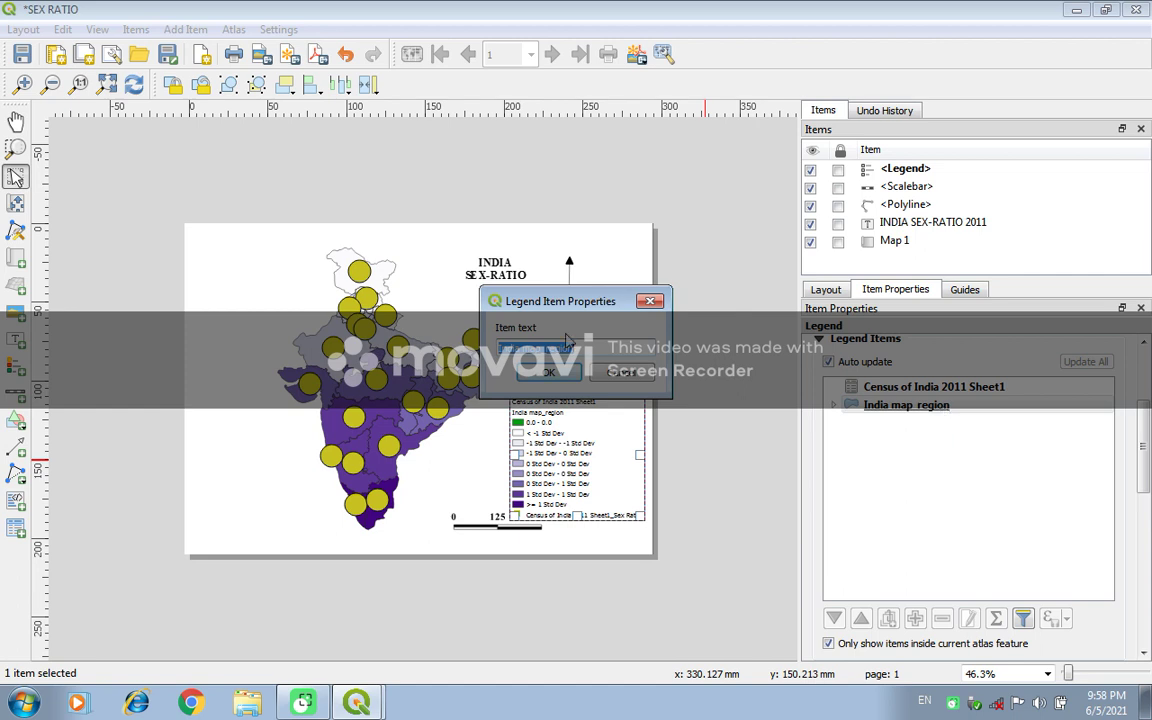
{"action": "left_click", "coordinate": [650, 301]}
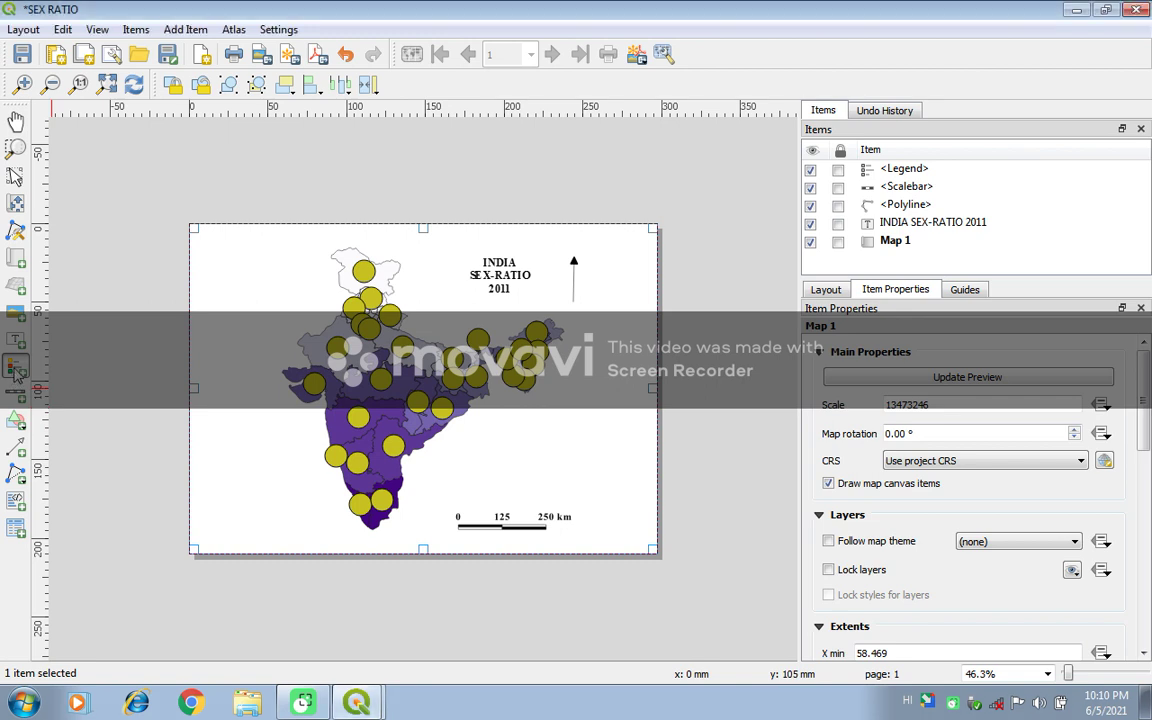
Add another legend at about X 210 mm, Y 126 mm and stretch its frame downward and westward
{"action": "left_click", "coordinate": [533, 432]}
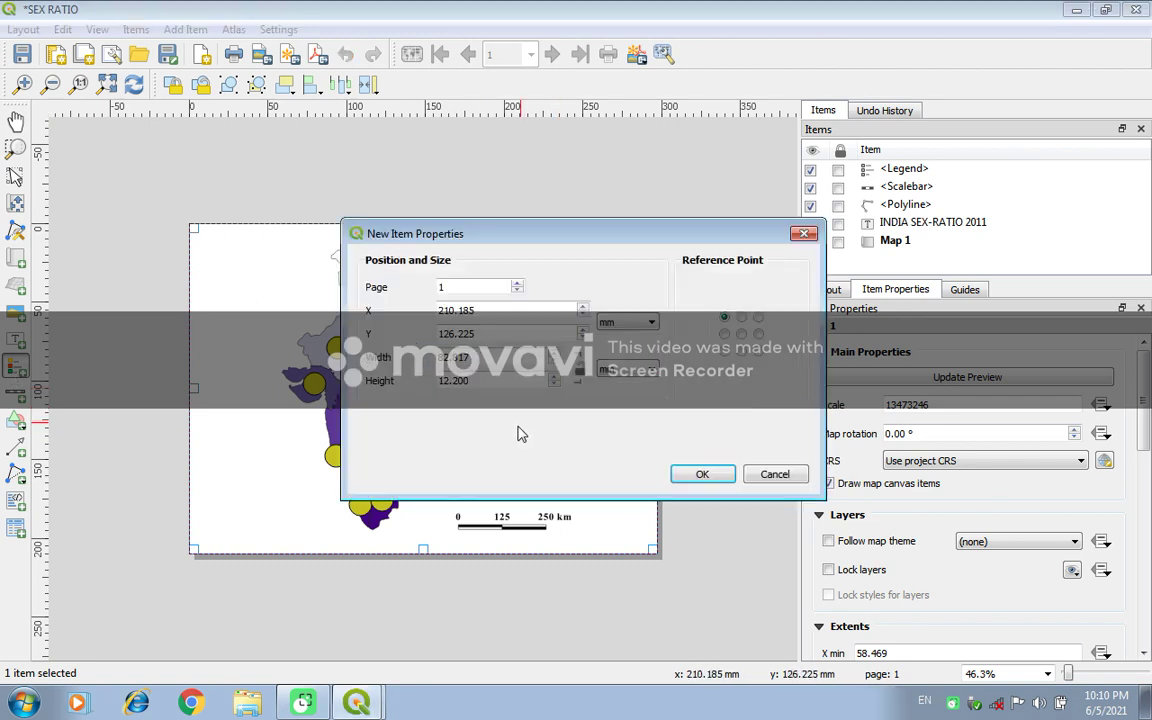
{"action": "left_click", "coordinate": [703, 475]}
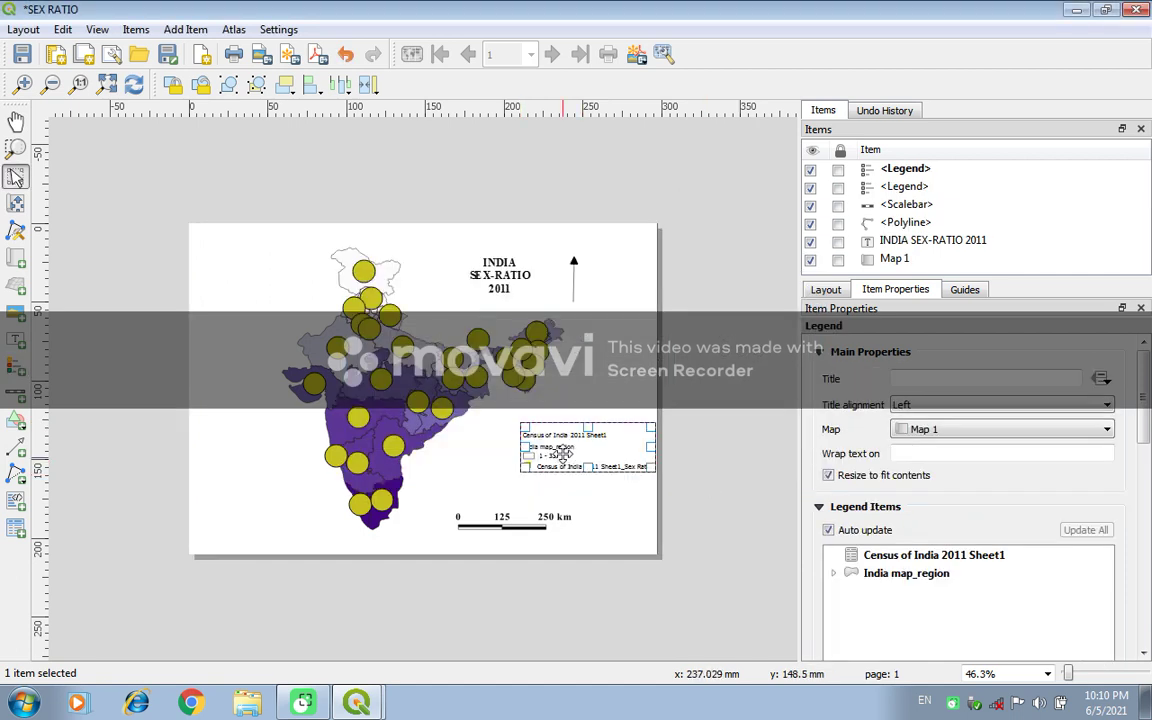
{"action": "left_click_drag", "start_coordinate": [588, 471], "coordinate": [566, 489]}
{"action": "left_click_drag", "start_coordinate": [521, 456], "coordinate": [500, 456]}
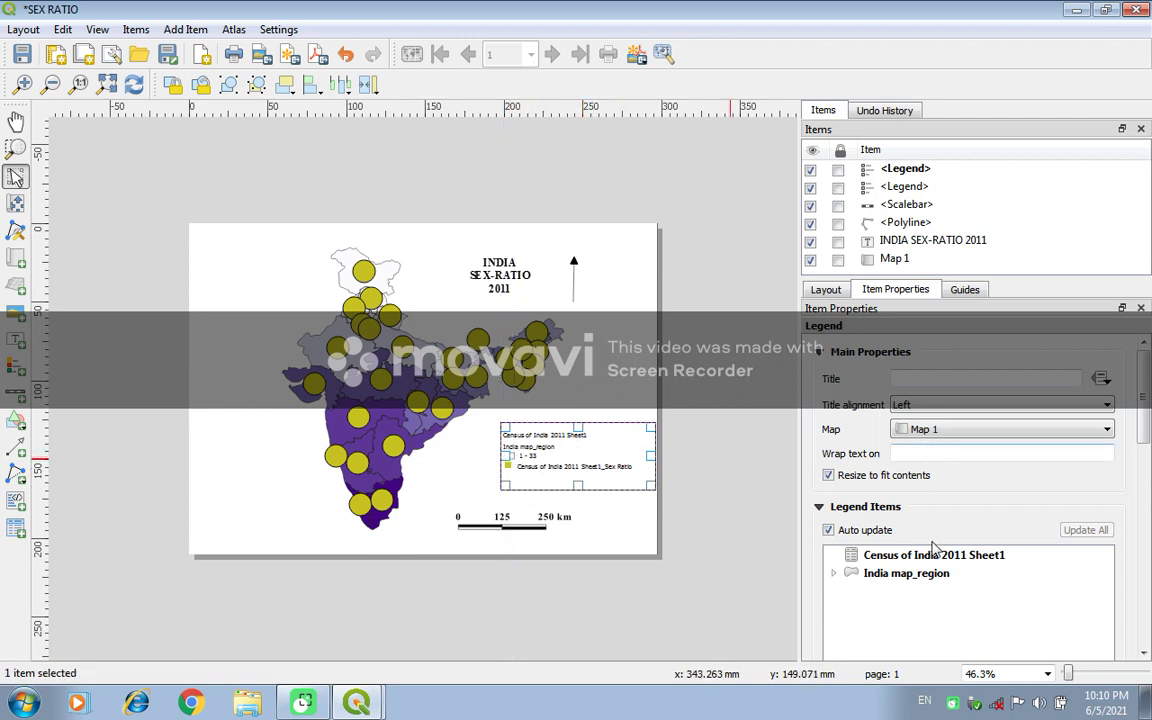
Turn off the selected legend's auto update and remove its Census of India 2011 Sheet1 entry
{"action": "left_click", "coordinate": [828, 530]}
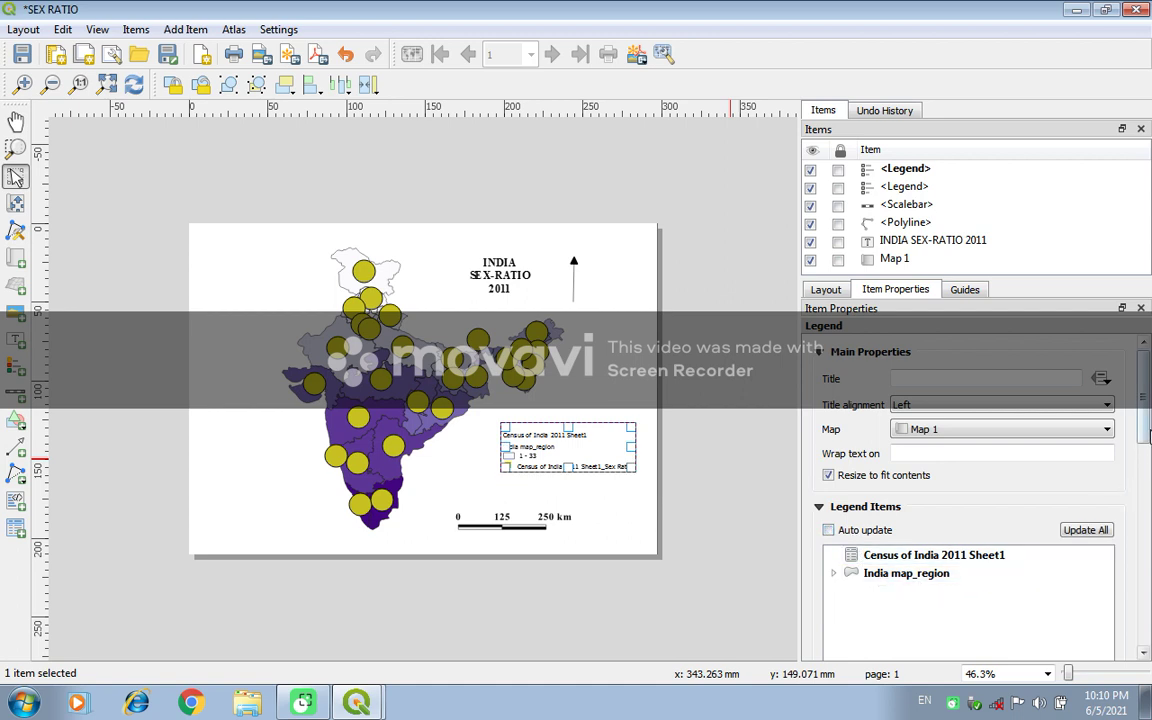
{"action": "scroll", "coordinate": [1145, 443], "scroll_direction": "down", "scroll_amount": 5}
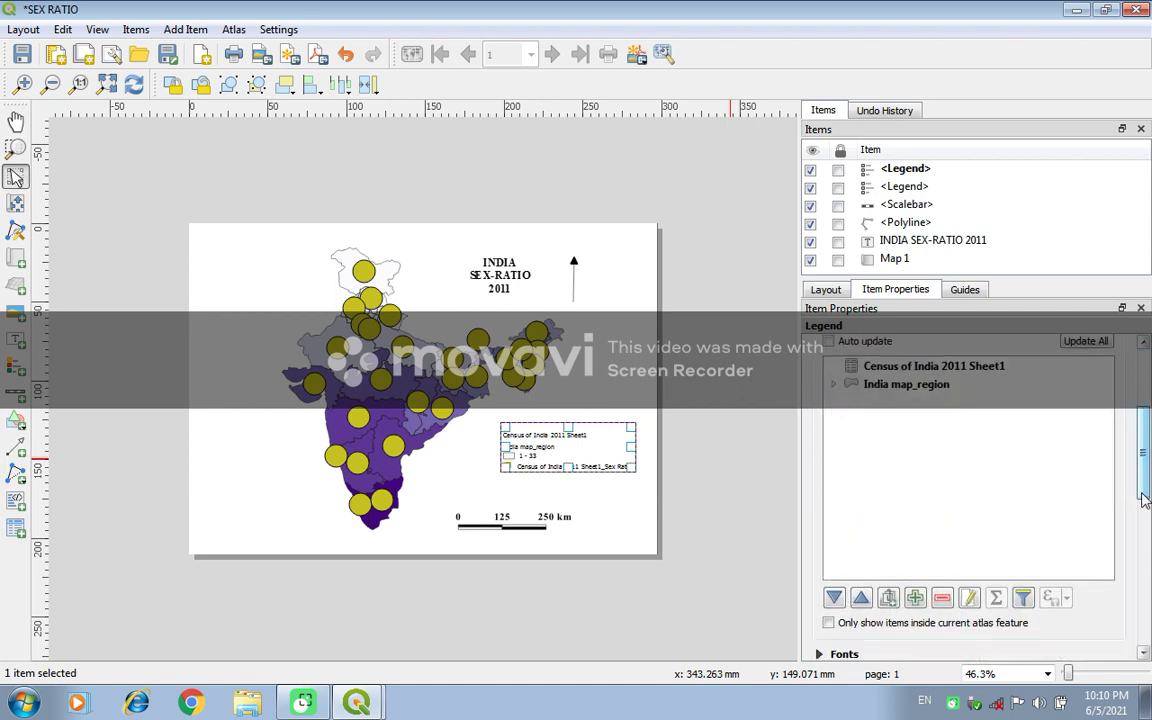
{"action": "double_click", "coordinate": [983, 368]}
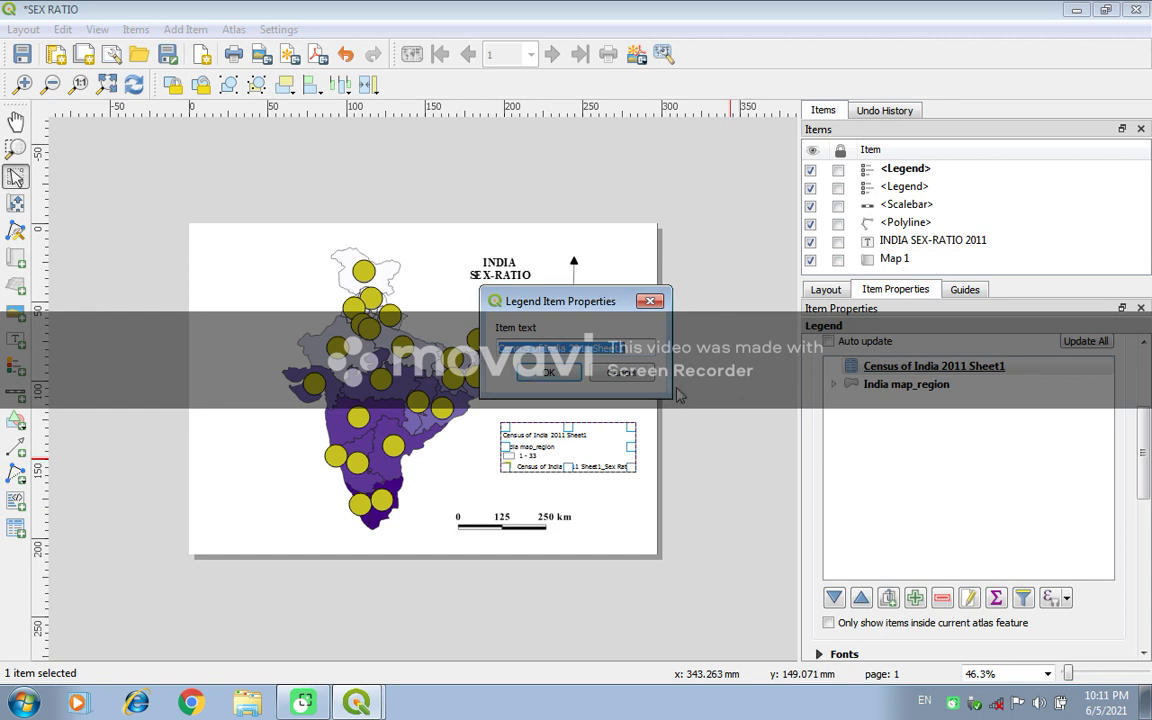
{"action": "left_click", "coordinate": [624, 372]}
{"action": "left_click", "coordinate": [942, 600]}
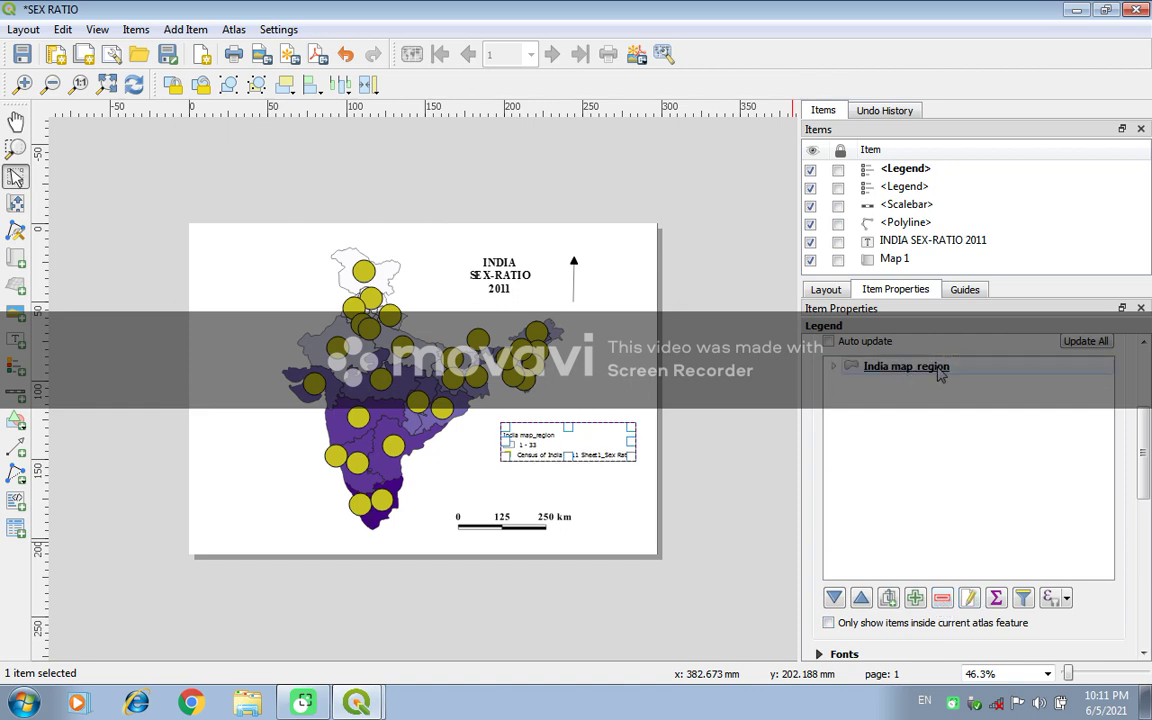
Rename the India map_region legend entry as STATE BOUNDARIES
{"action": "left_click", "coordinate": [969, 598]}
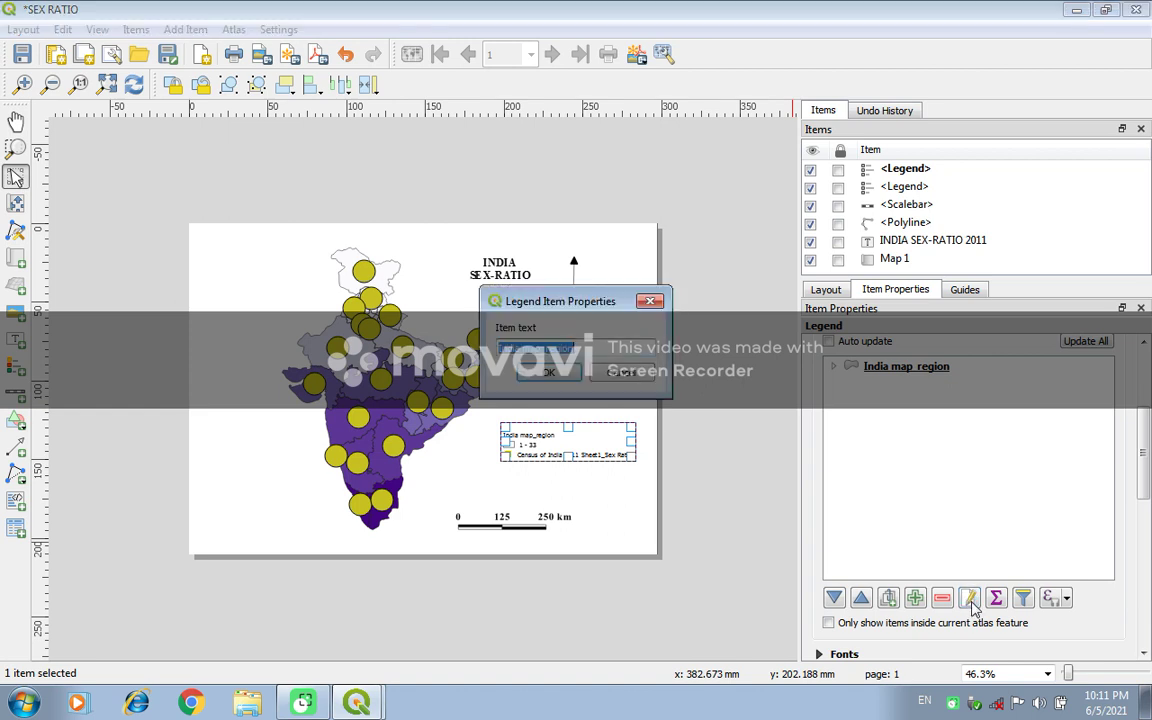
{"action": "left_click", "coordinate": [590, 346]}
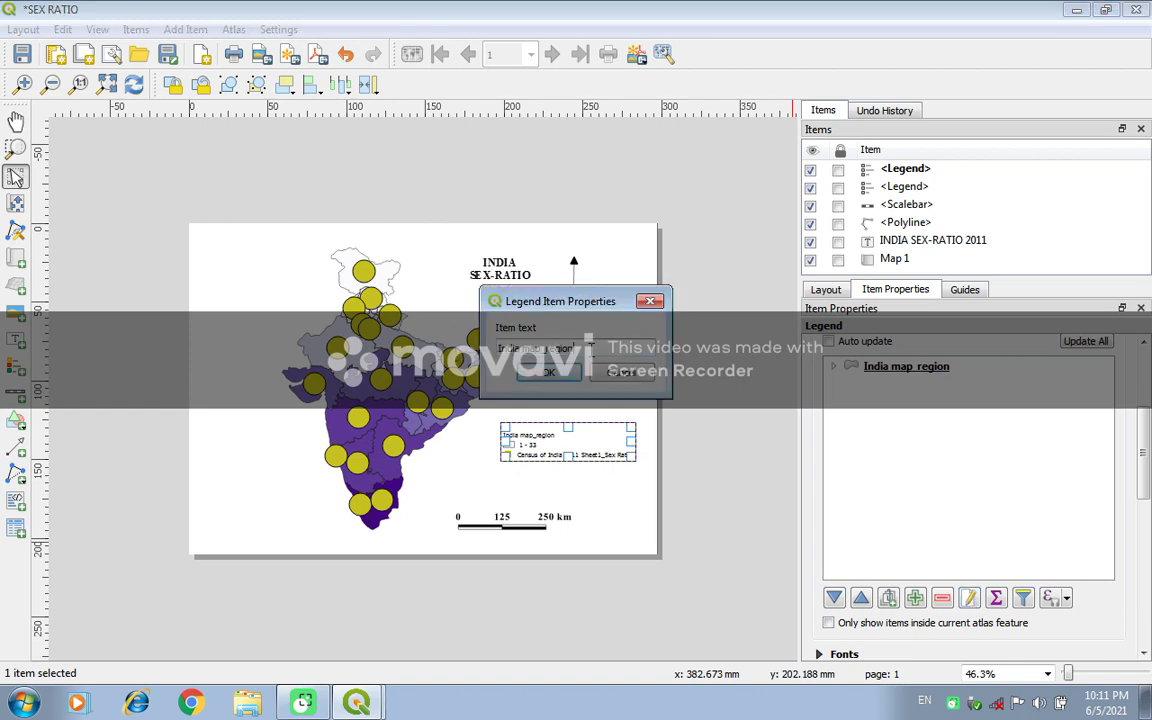
{"action": "key", "text": "BackSpace"}
{"action": "key", "text": "BackSpace"}
{"action": "key", "text": "BackSpace"}
{"action": "key", "text": "BackSpace"}
{"action": "key", "text": "BackSpace"}
{"action": "key", "text": "BackSpace"}
{"action": "key", "text": "BackSpace"}
{"action": "key", "text": "BackSpace"}
{"action": "key", "text": "BackSpace"}
{"action": "key", "text": "BackSpace"}
{"action": "key", "text": "BackSpace"}
{"action": "key", "text": "BackSpace"}
{"action": "key", "text": "BackSpace"}
{"action": "left_click", "coordinate": [571, 374]}
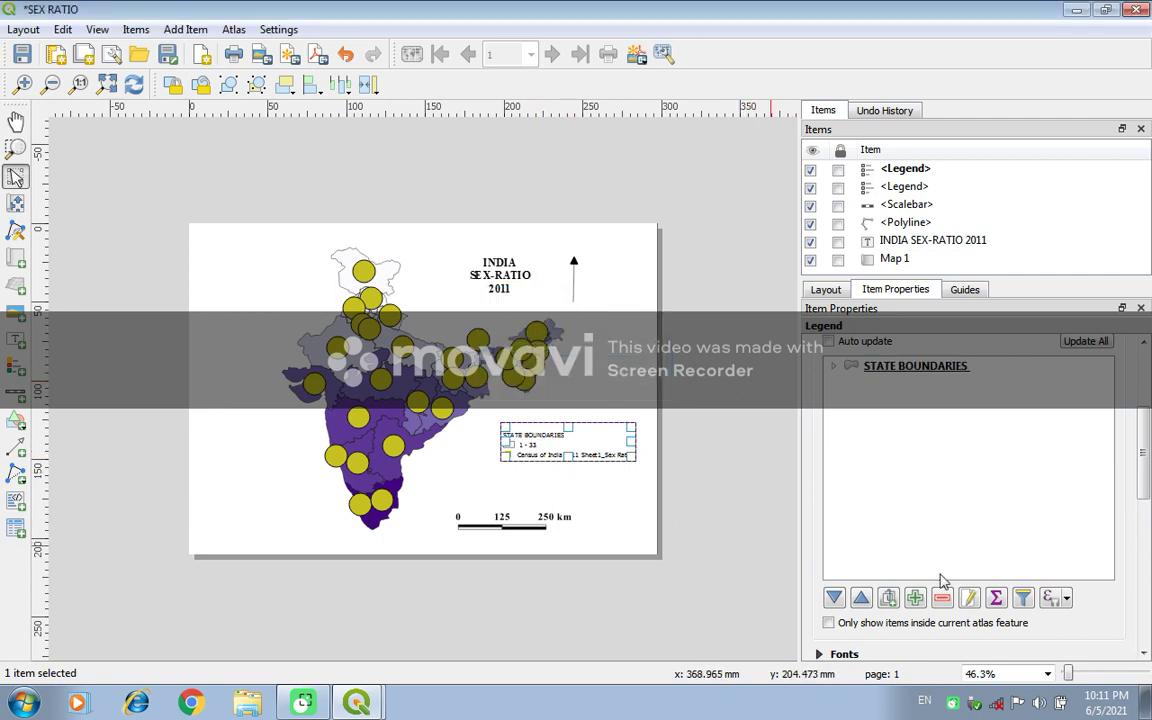
Select the legend on the page and restrict it to items inside the current atlas feature
{"action": "left_click", "coordinate": [586, 466]}
{"action": "left_click", "coordinate": [590, 459]}
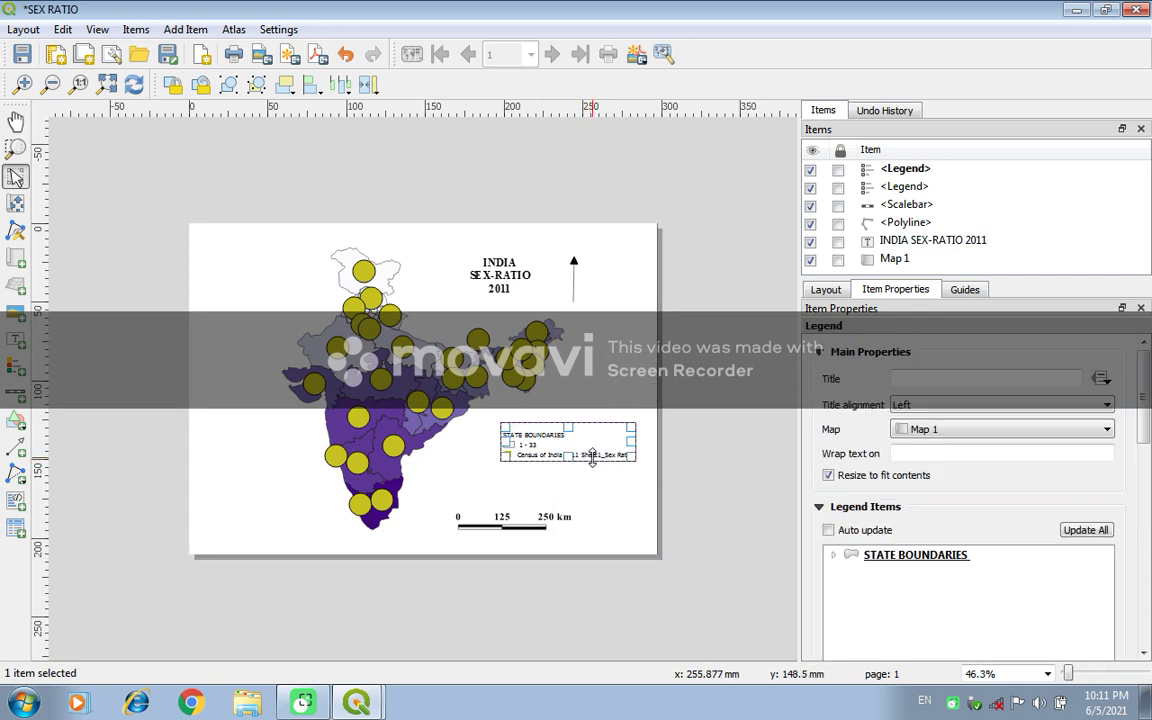
{"action": "scroll", "coordinate": [949, 587], "scroll_direction": "down", "scroll_amount": 1}
{"action": "scroll", "coordinate": [949, 587], "scroll_direction": "down", "scroll_amount": 3}
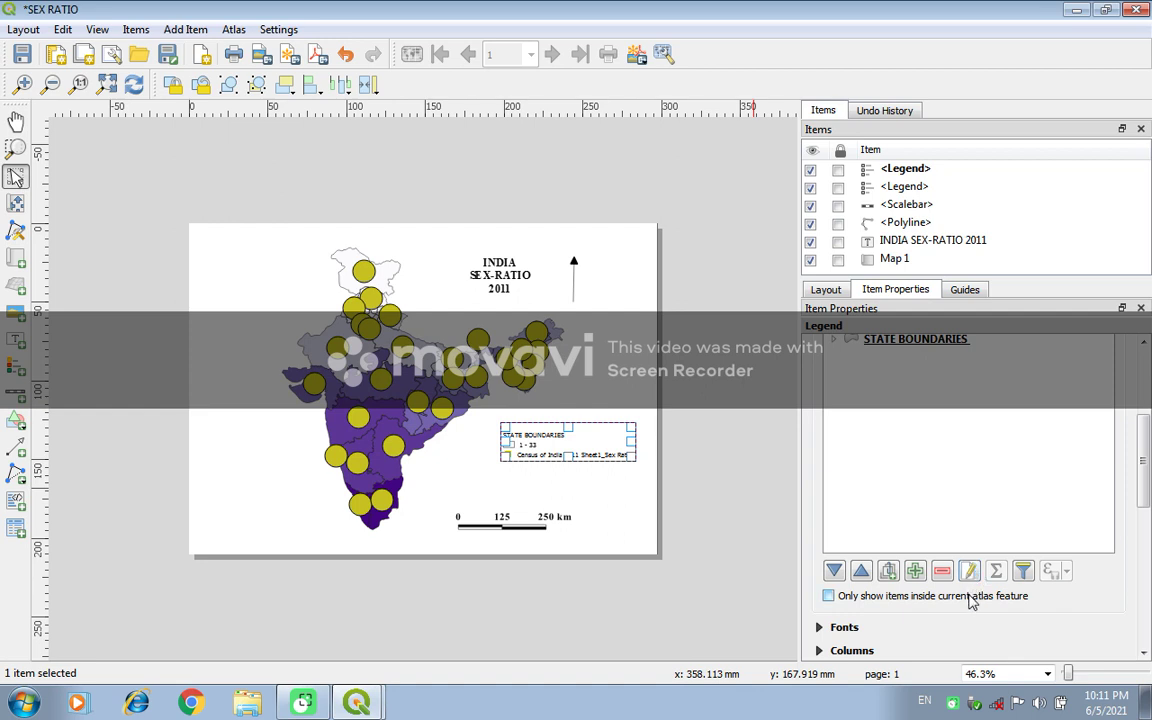
{"action": "left_click", "coordinate": [970, 598]}
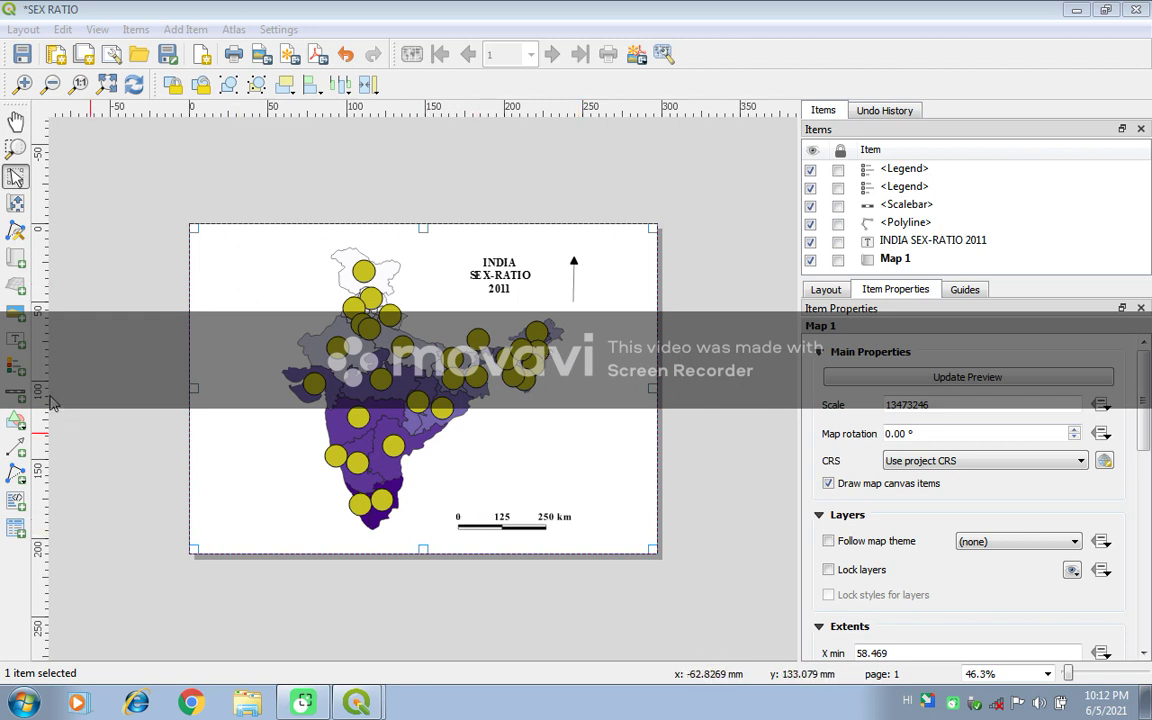
Add a label near the page's lower-left corner with the text "SOURCE: CENSUS OF INDIA, 2011"
{"action": "left_click", "coordinate": [15, 340]}
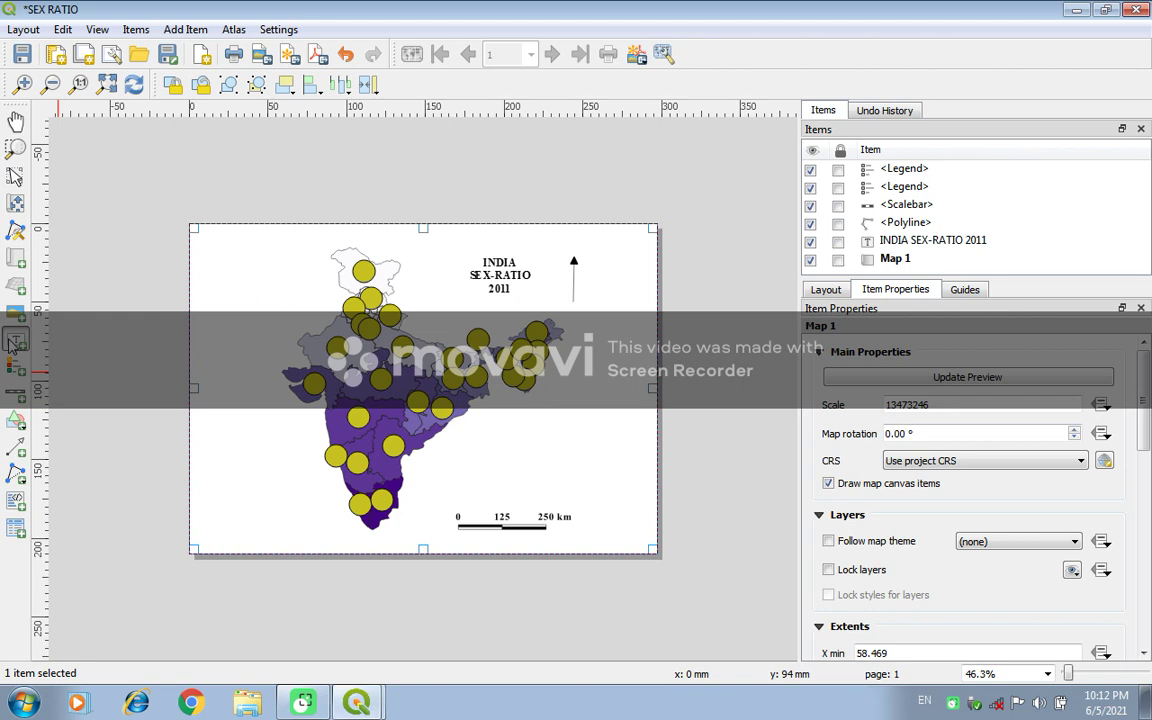
{"action": "left_click_drag", "start_coordinate": [222, 511], "coordinate": [320, 532]}
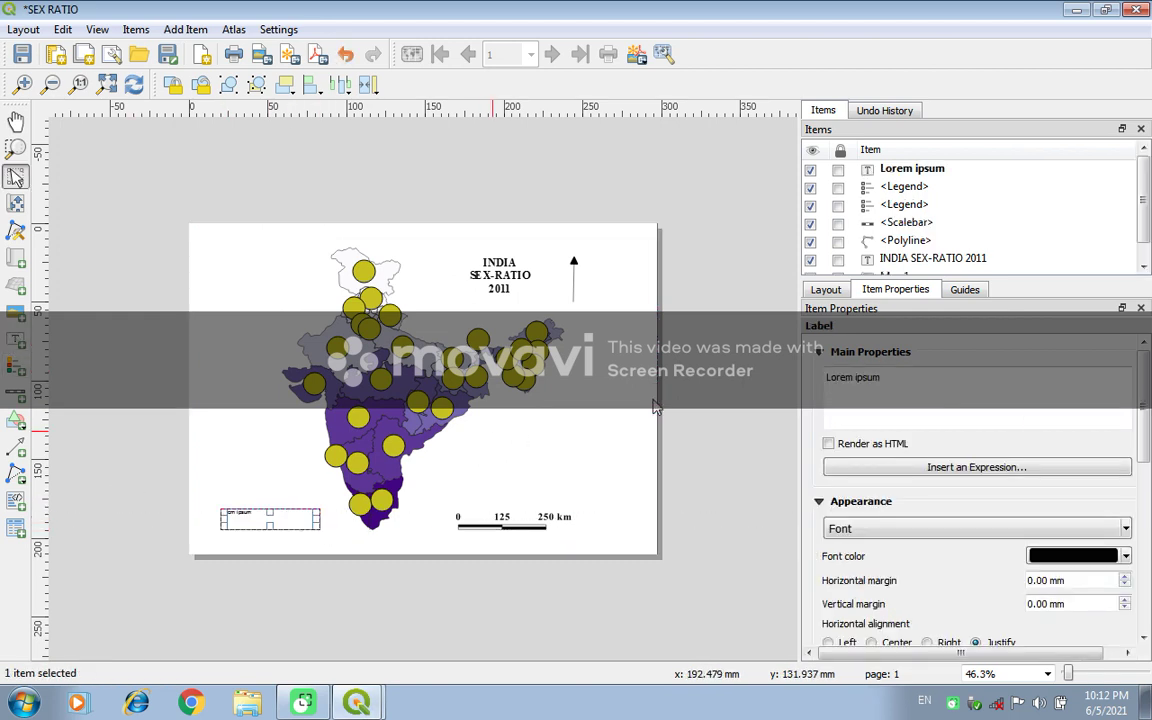
{"action": "left_click", "coordinate": [911, 380]}
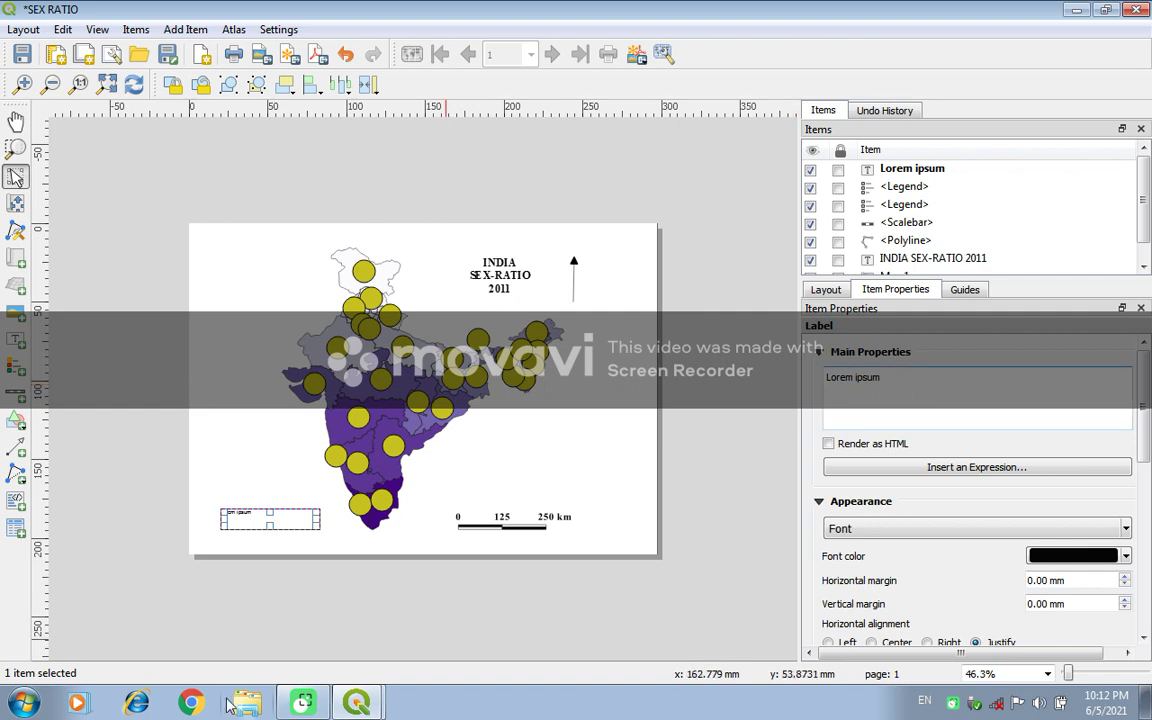
{"action": "key", "text": "BackSpace"}
{"action": "key", "text": "BackSpace"}
{"action": "key", "text": "BackSpace"}
{"action": "key", "text": "BackSpace"}
{"action": "key", "text": "BackSpace"}
{"action": "key", "text": "BackSpace"}
{"action": "key", "text": "BackSpace"}
{"action": "key", "text": "BackSpace"}
{"action": "key", "text": "BackSpace"}
{"action": "type", "text": "SOURCE: C"}
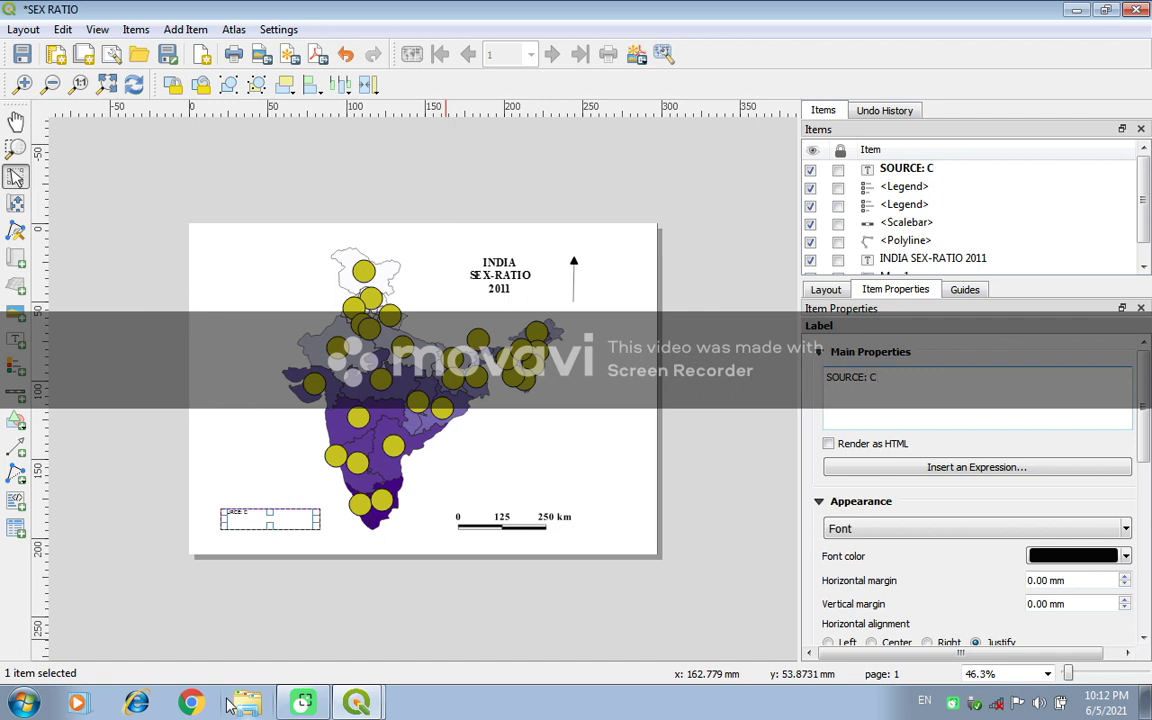
{"action": "type", "text": "ENSUS OF IN"}
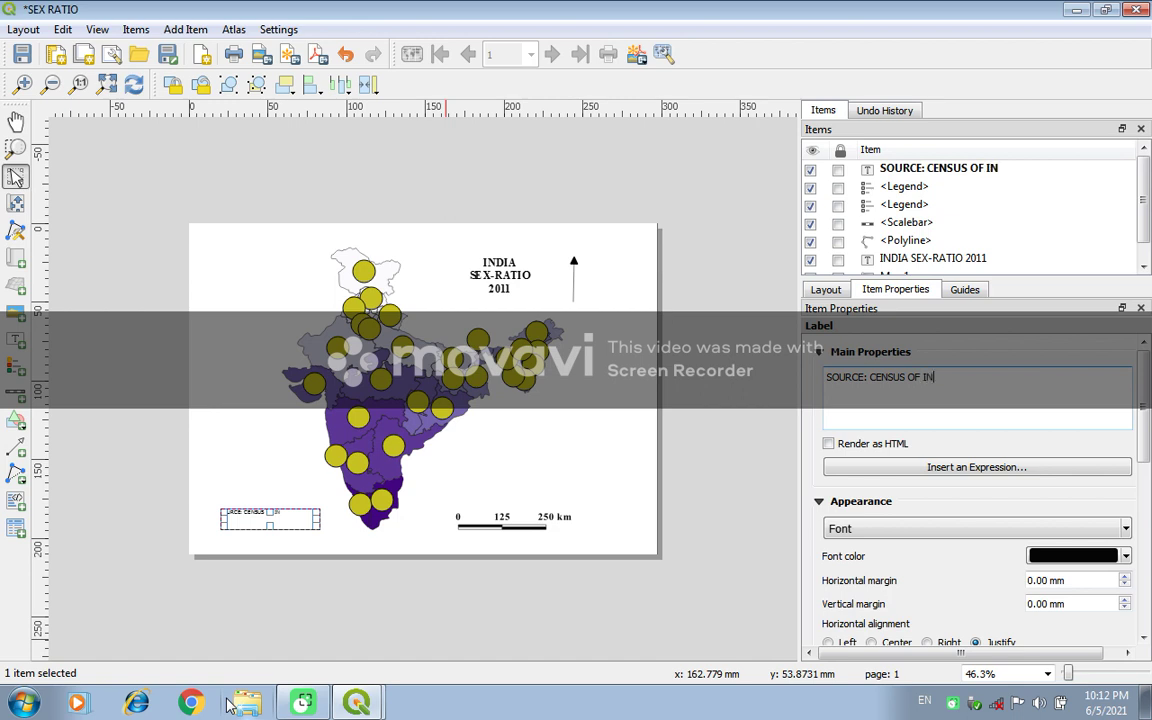
{"action": "type", "text": "DIA, 2011"}
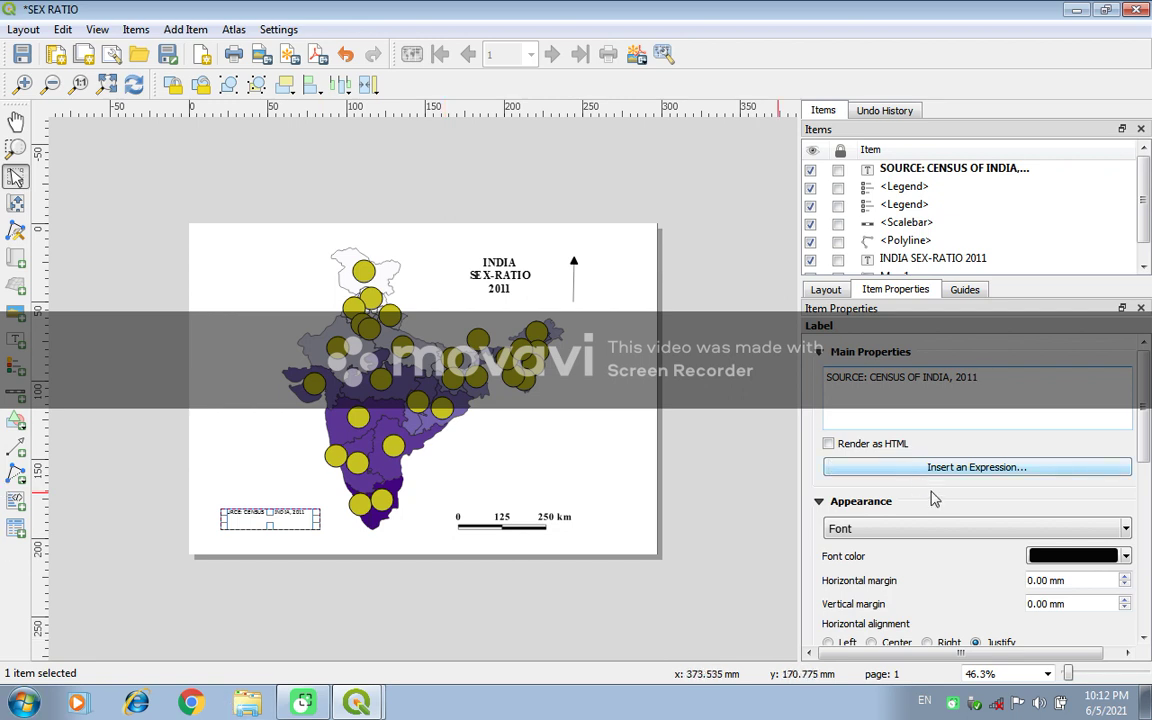
Set the source label's font to Times New Roman, Bold, size 16
{"action": "left_click", "coordinate": [946, 528]}
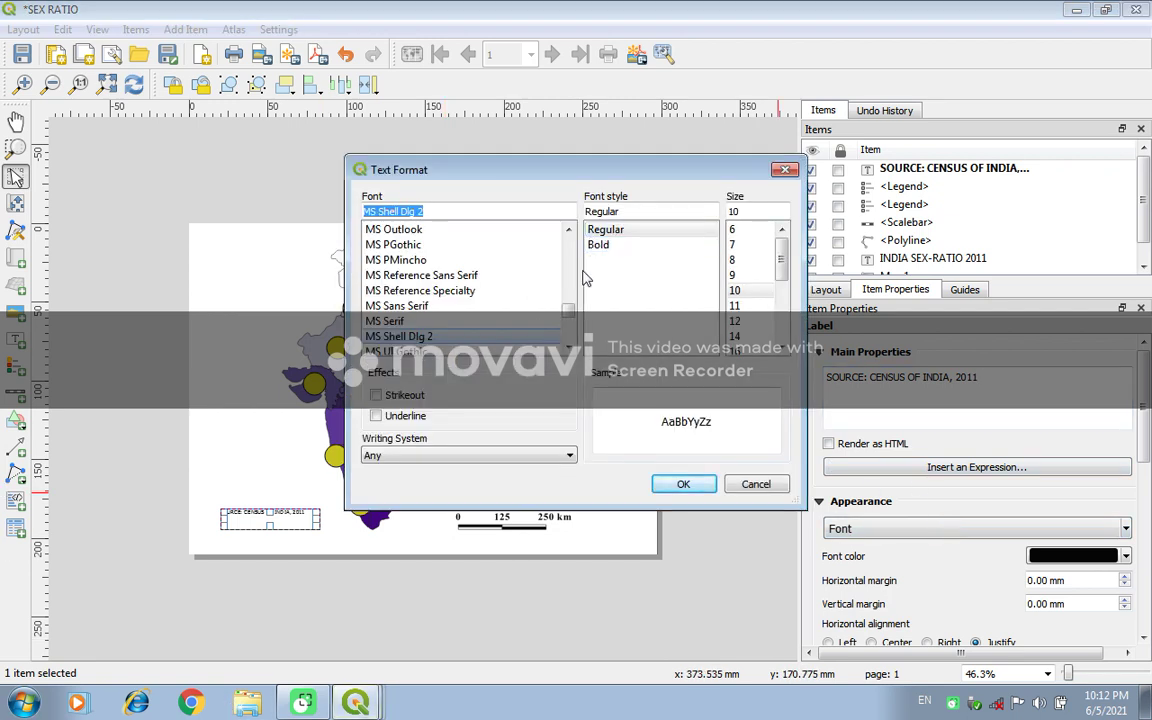
{"action": "scroll", "coordinate": [560, 288], "scroll_direction": "down", "scroll_amount": 15}
{"action": "left_click", "coordinate": [527, 321]}
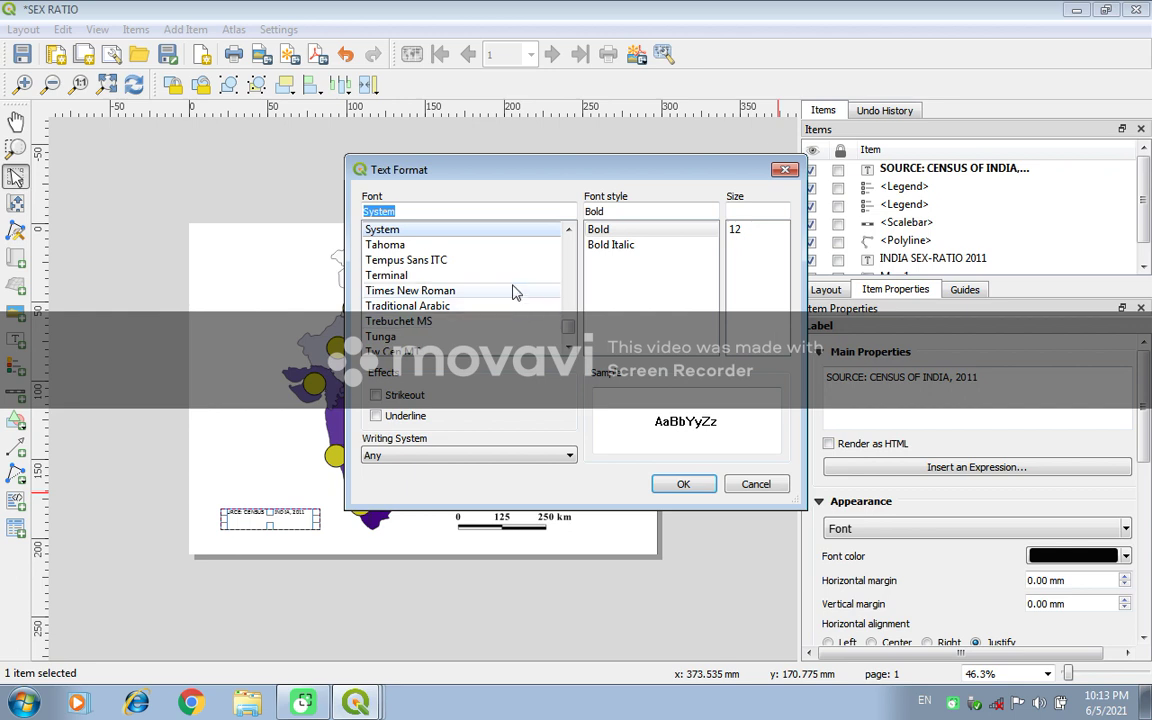
{"action": "left_click", "coordinate": [512, 291]}
{"action": "left_click", "coordinate": [636, 259]}
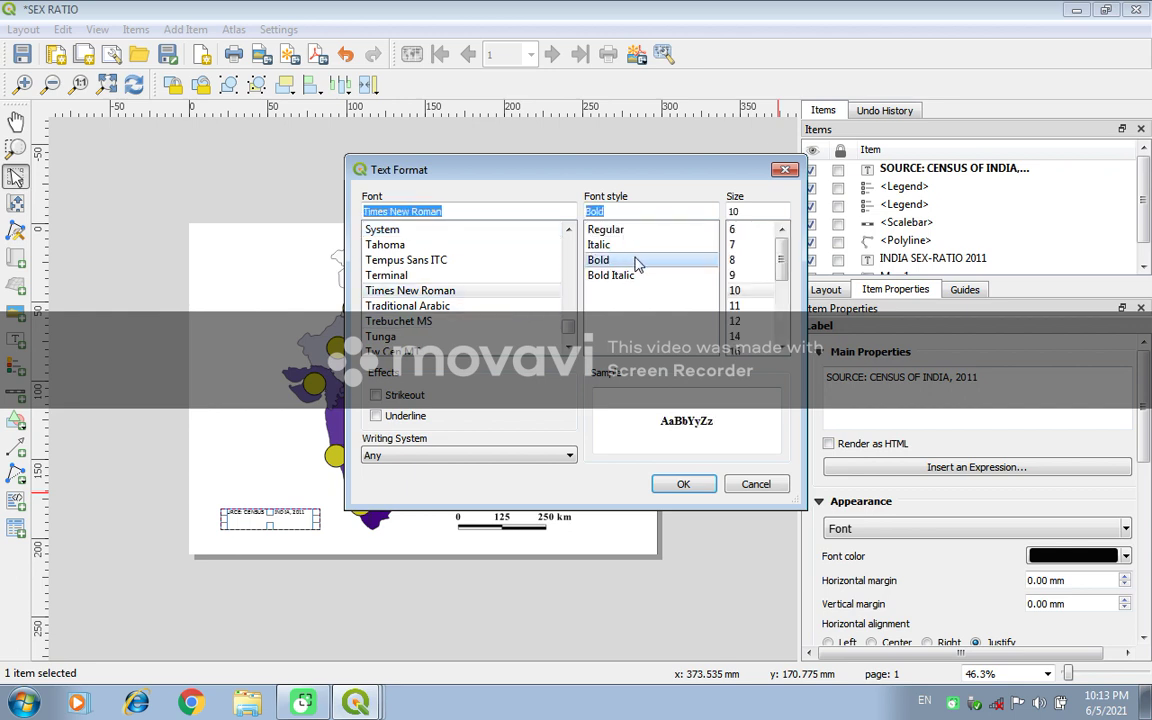
{"action": "left_click", "coordinate": [760, 323]}
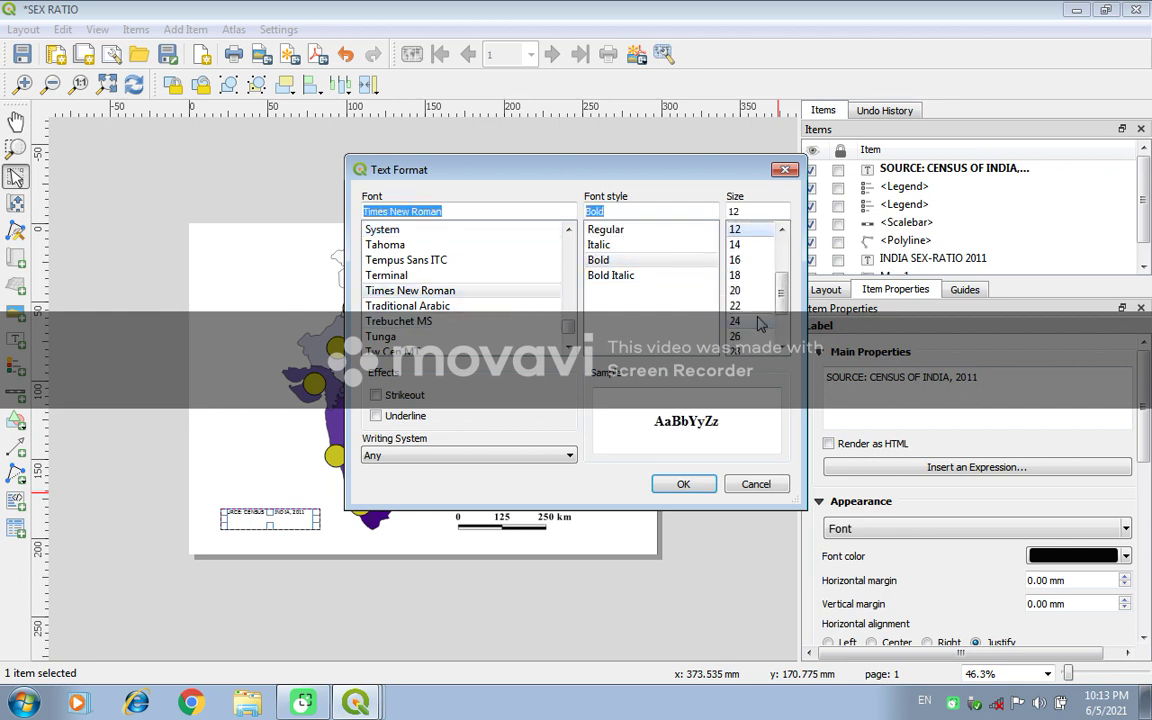
{"action": "left_click", "coordinate": [746, 262]}
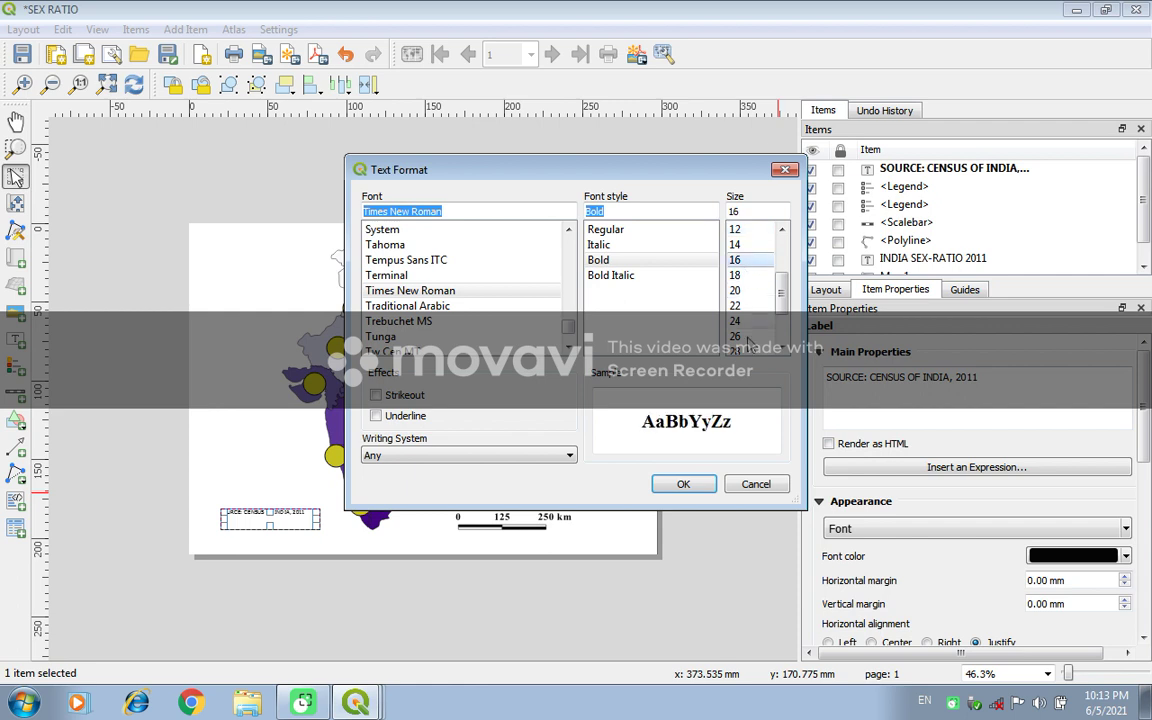
{"action": "left_click", "coordinate": [689, 484]}
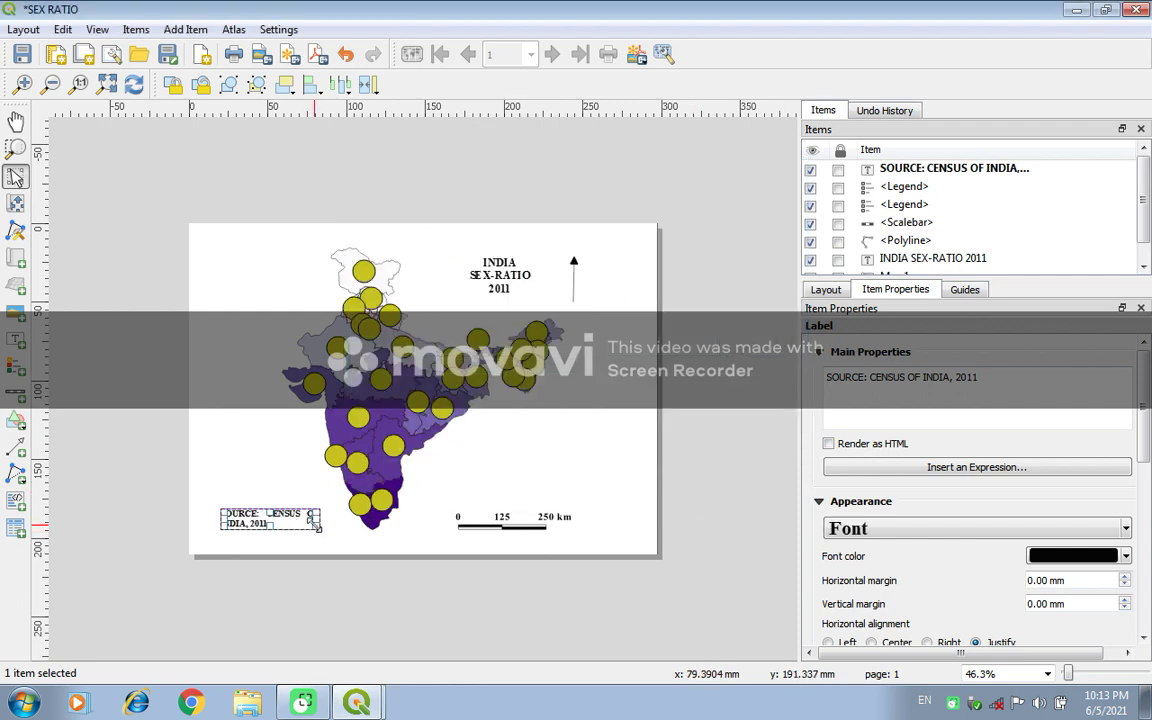
Widen the source label's frame on both sides to fit its text on one line and shift it slightly down
{"action": "left_click_drag", "start_coordinate": [315, 520], "coordinate": [352, 527]}
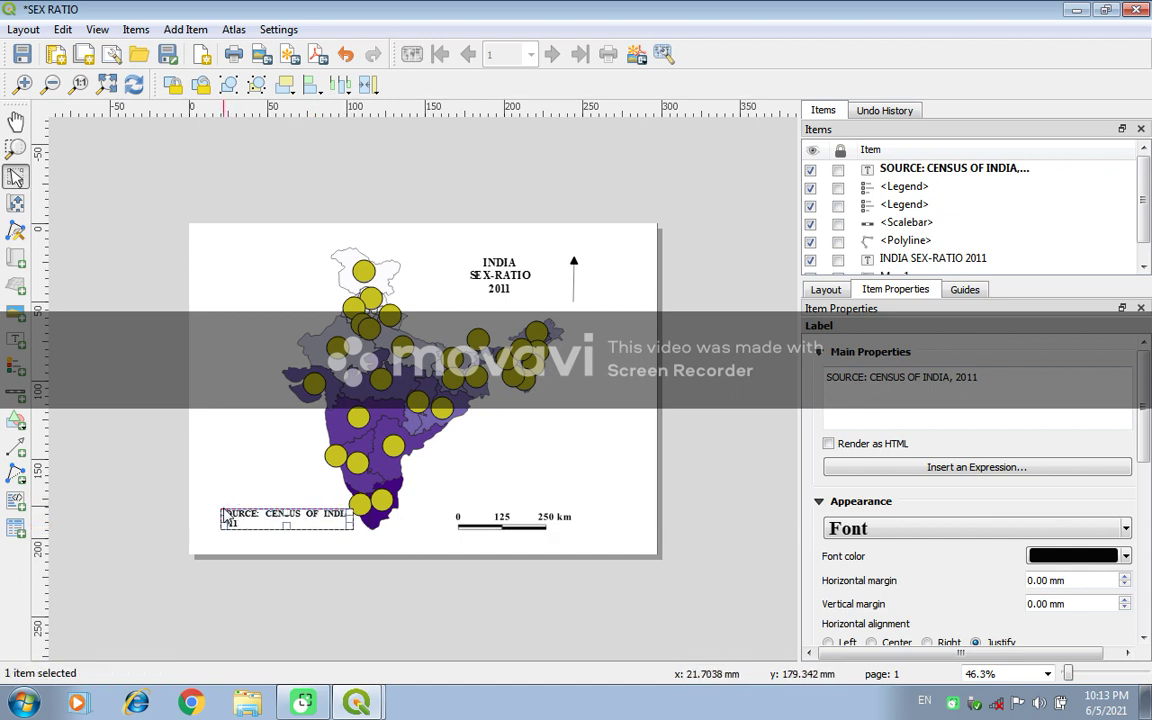
{"action": "left_click_drag", "start_coordinate": [223, 516], "coordinate": [199, 518]}
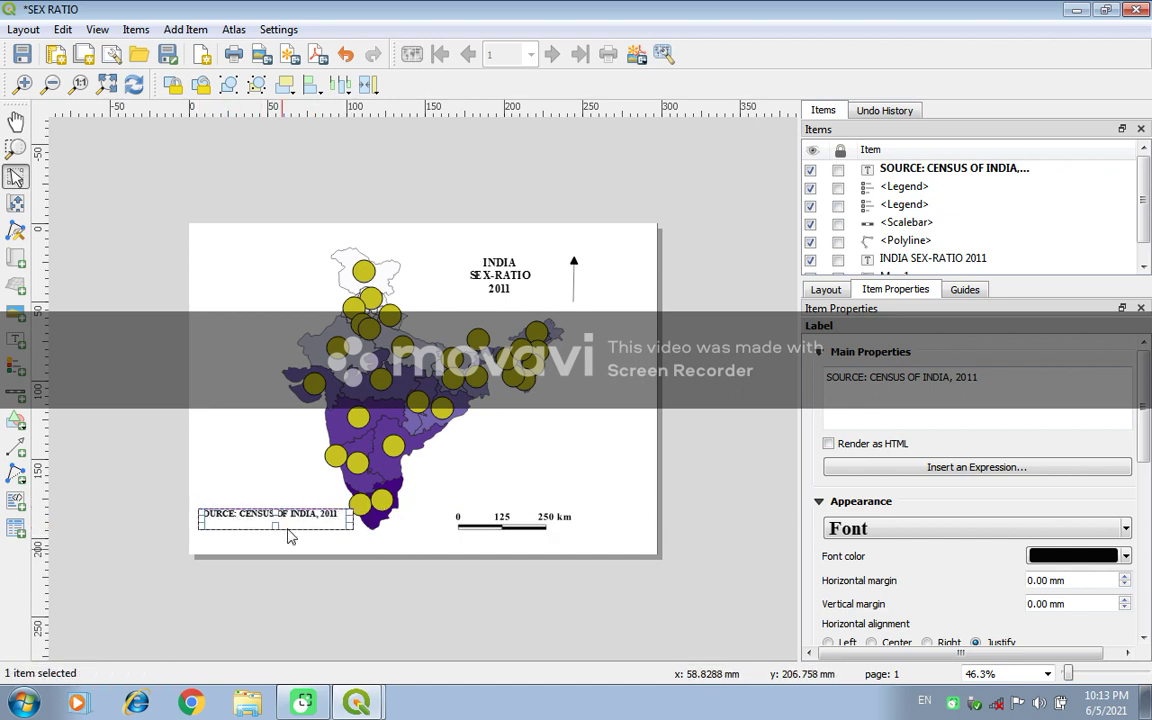
{"action": "left_click_drag", "start_coordinate": [288, 530], "coordinate": [288, 539]}
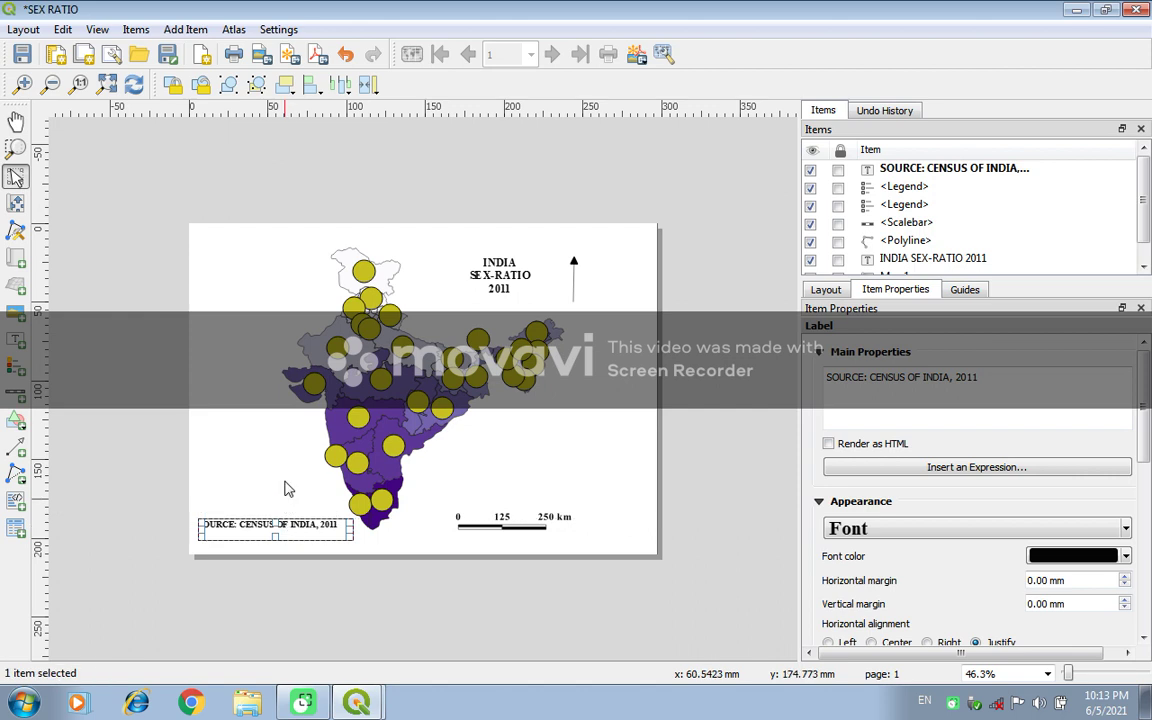
Select the map item on the page and add a grid to it
{"action": "left_click", "coordinate": [262, 442]}
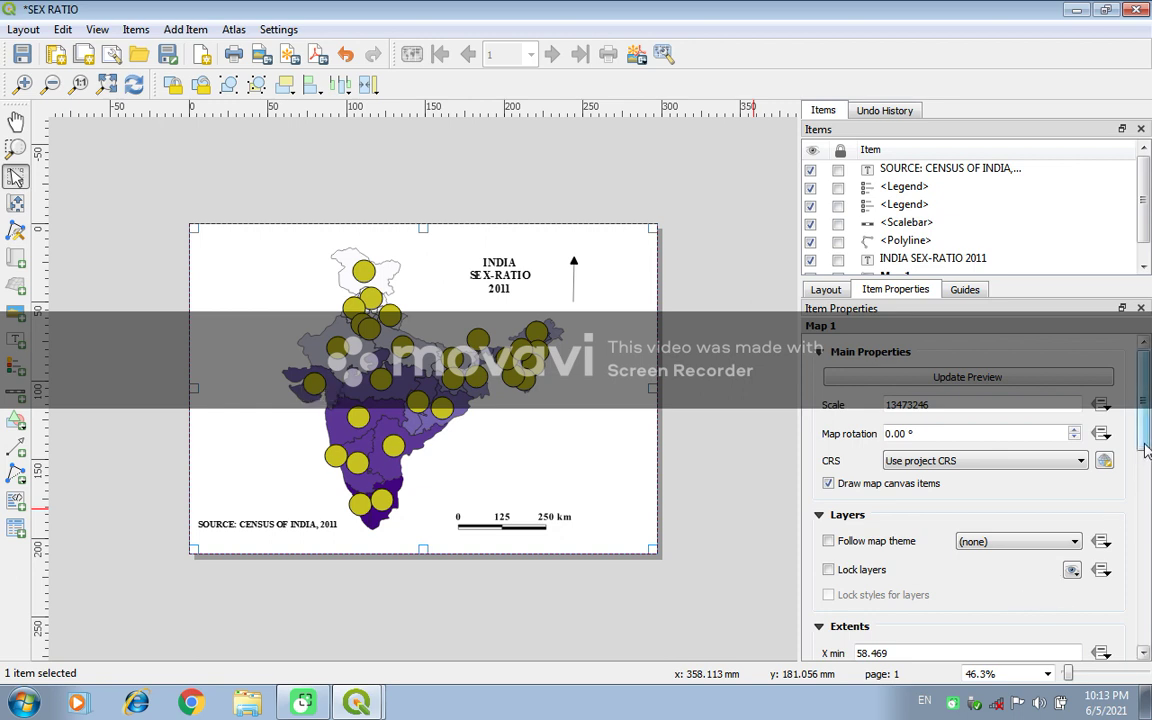
{"action": "scroll", "coordinate": [1128, 590], "scroll_direction": "down", "scroll_amount": 8}
{"action": "scroll", "coordinate": [1143, 575], "scroll_direction": "down", "scroll_amount": 3}
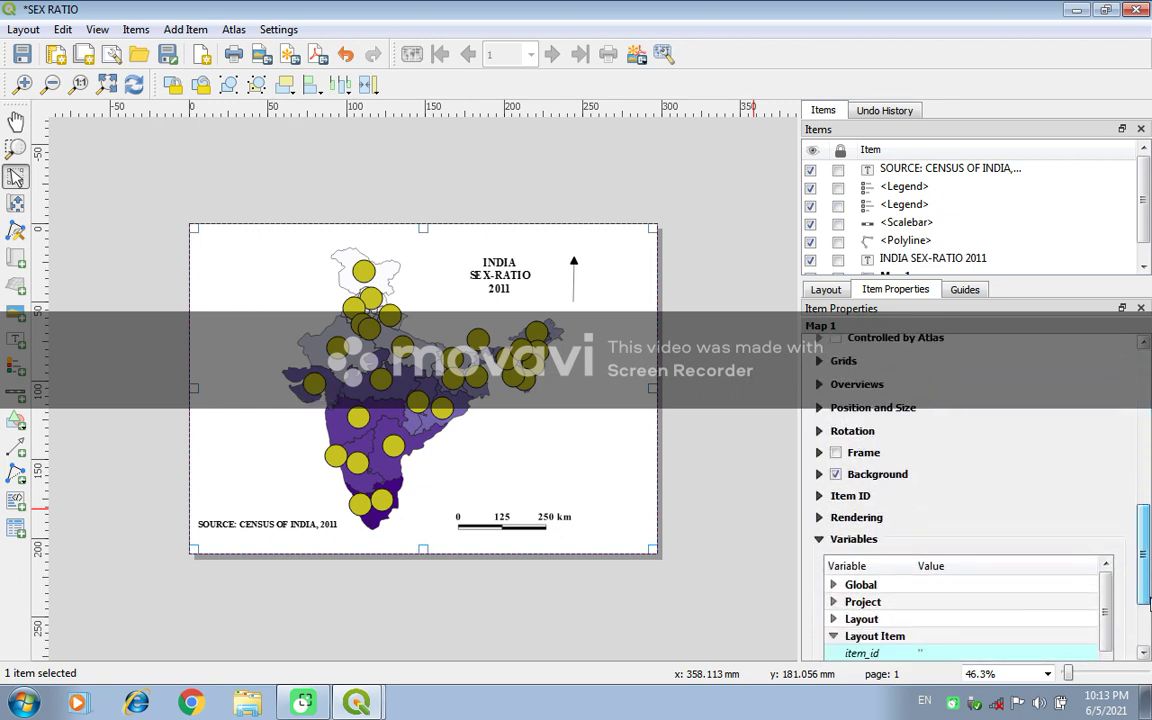
{"action": "left_click", "coordinate": [841, 362]}
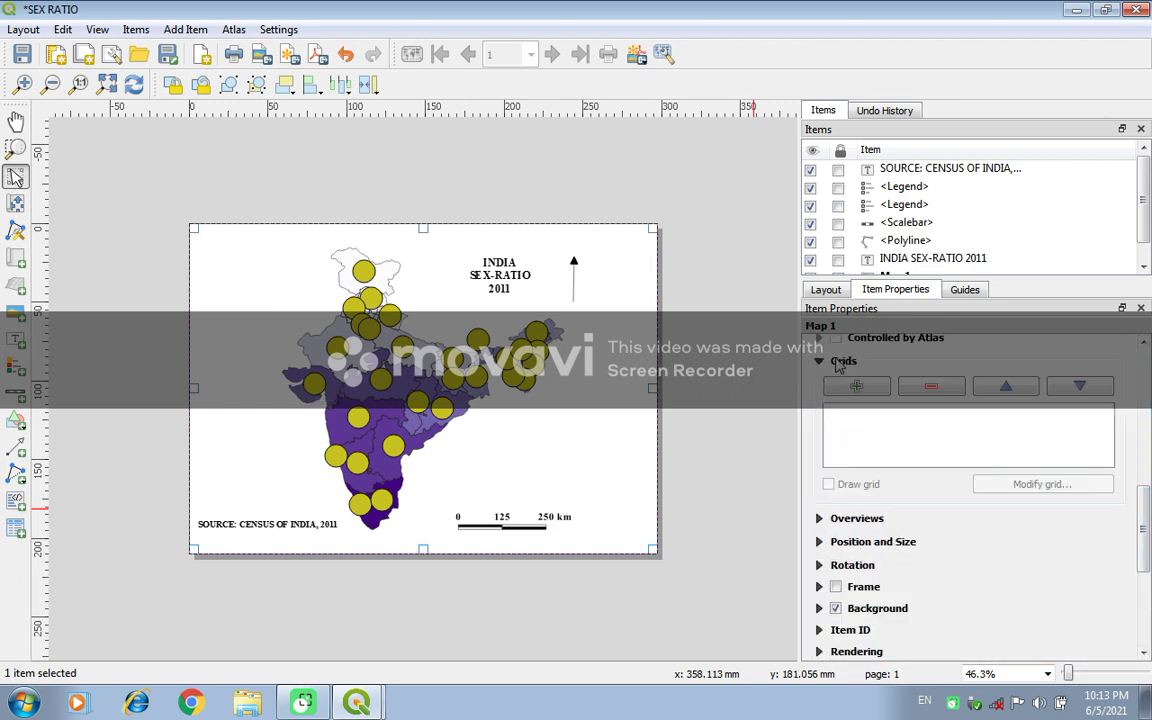
{"action": "left_click", "coordinate": [856, 387]}
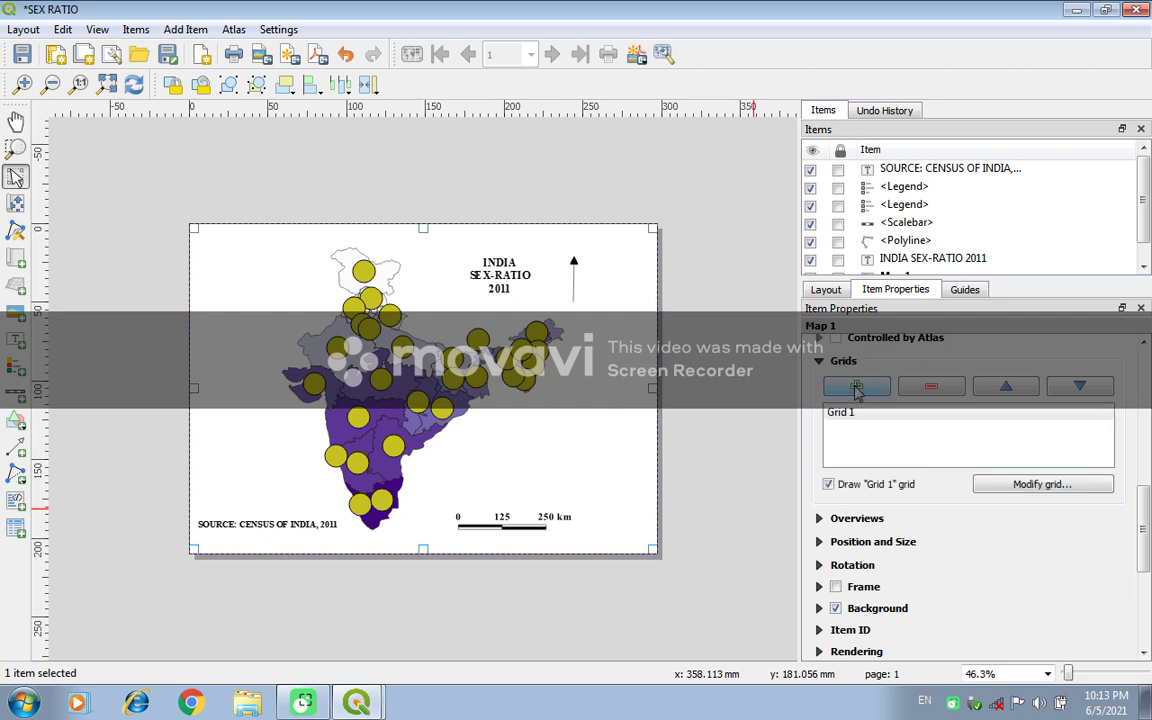
Set the new map grid's interval units to Centimeter and its X and Y intervals to 4
{"action": "left_click", "coordinate": [1022, 487]}
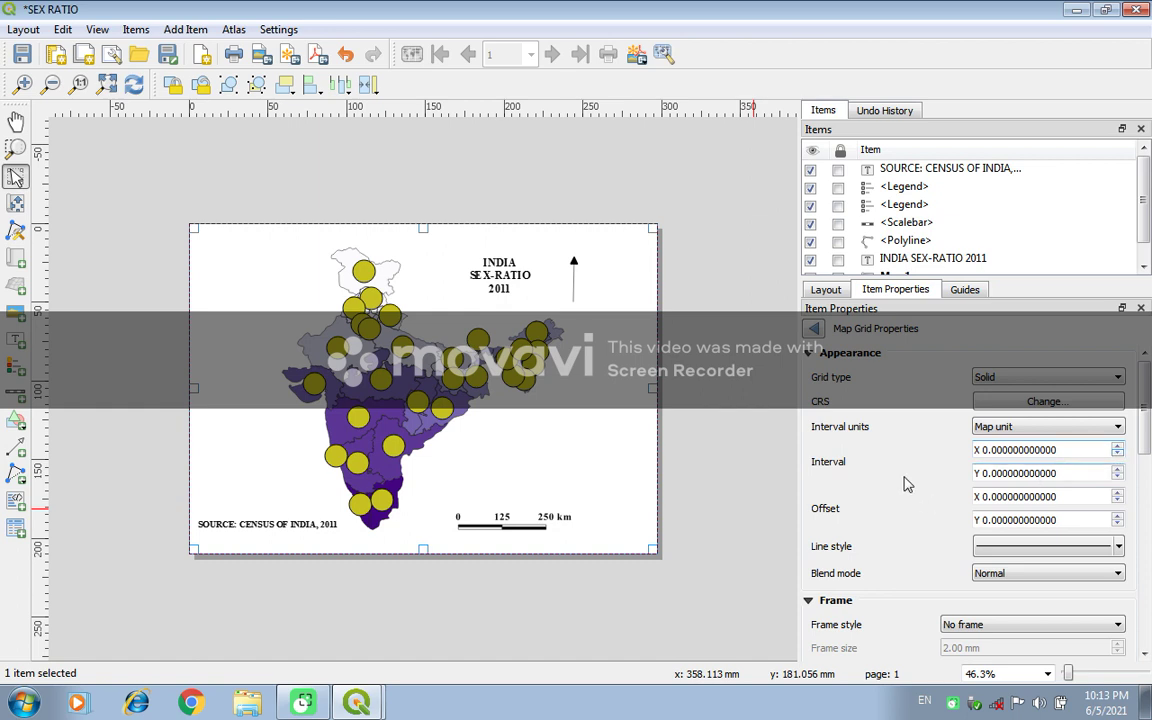
{"action": "left_click", "coordinate": [1038, 427]}
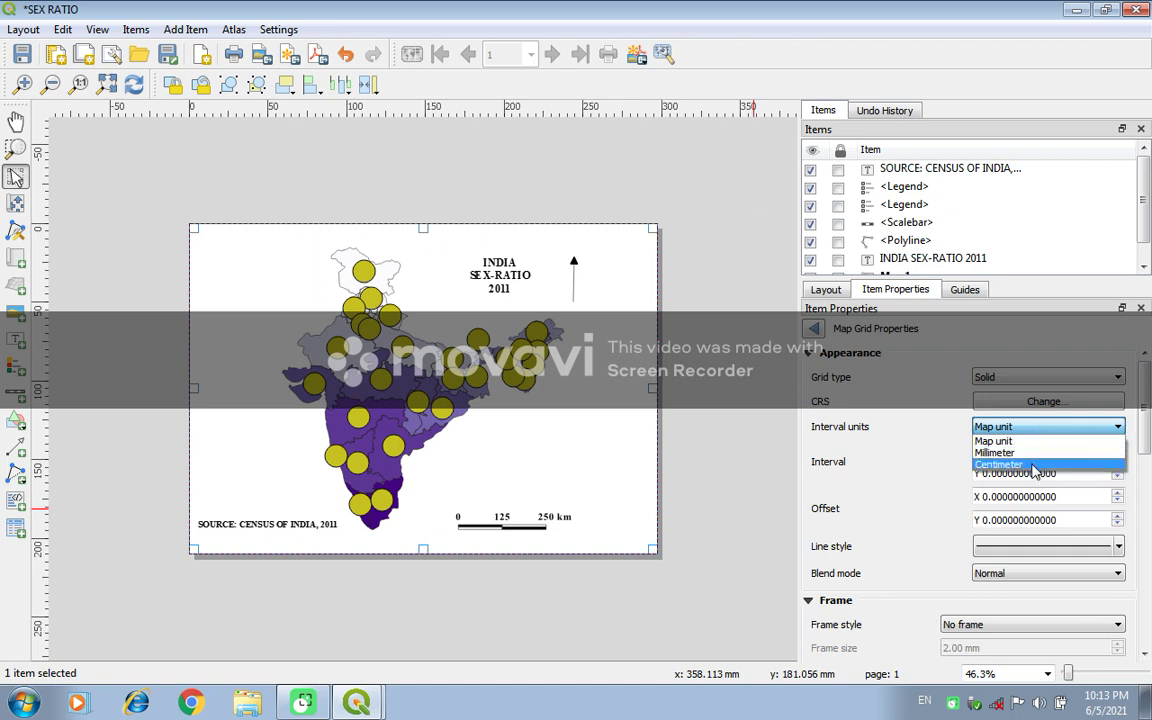
{"action": "left_click", "coordinate": [1035, 467]}
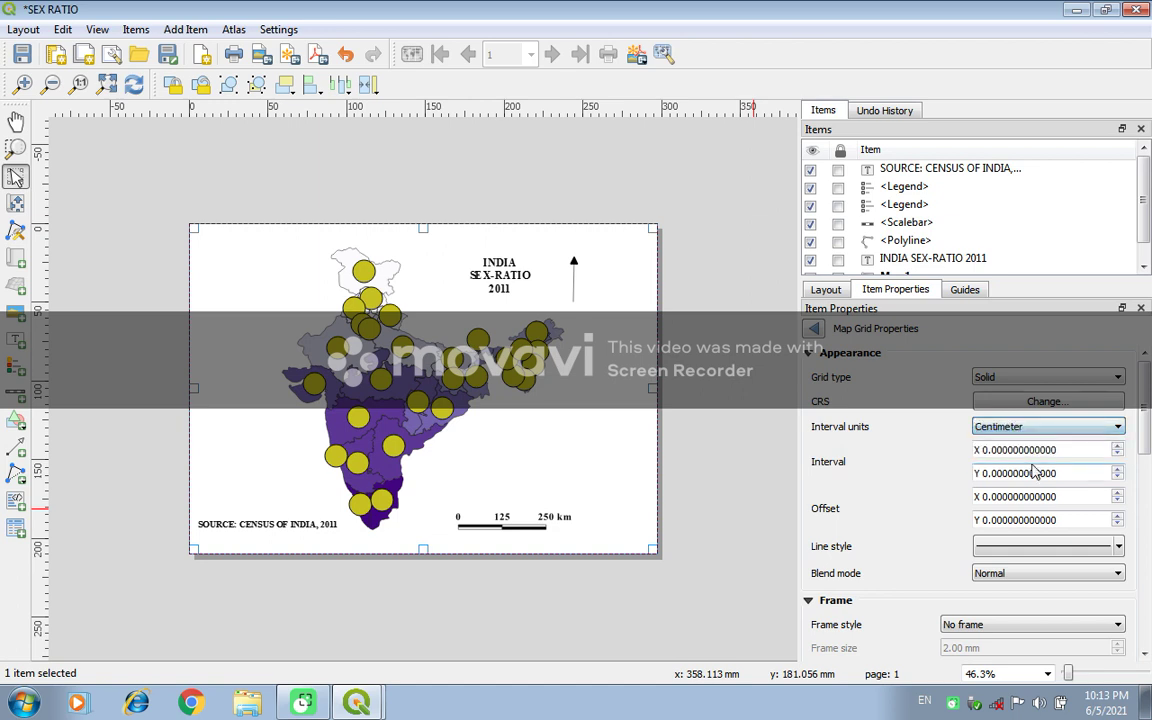
{"action": "left_click", "coordinate": [1117, 450]}
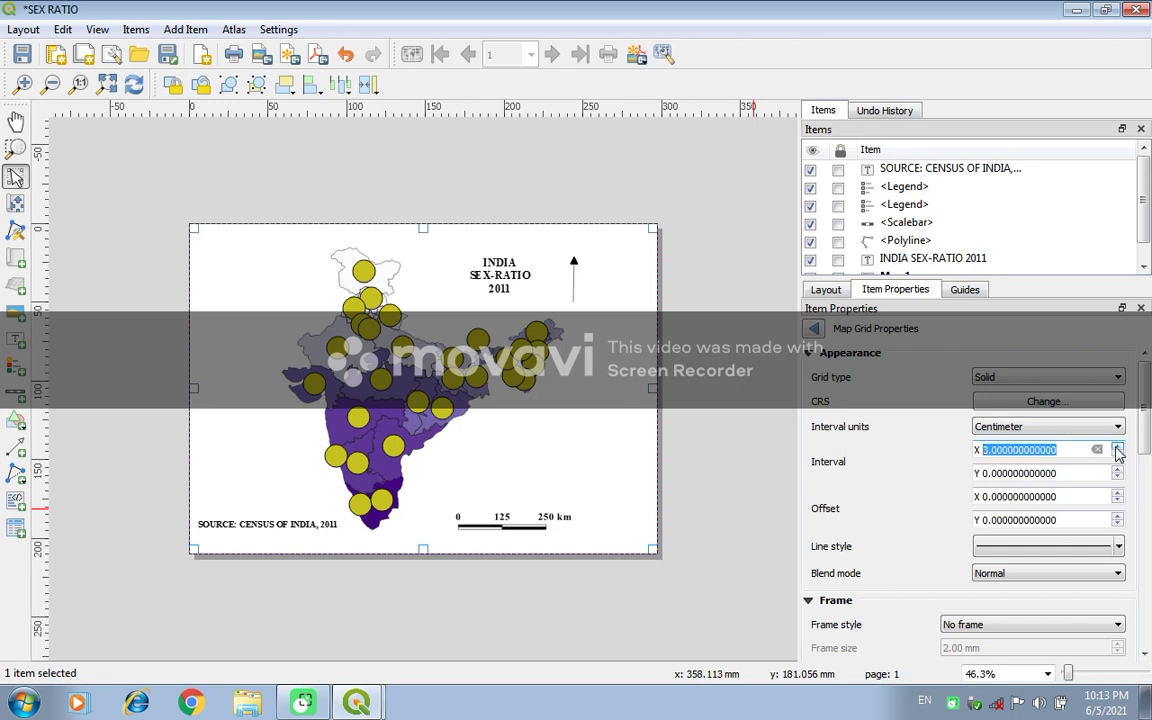
{"action": "left_click", "coordinate": [1117, 450]}
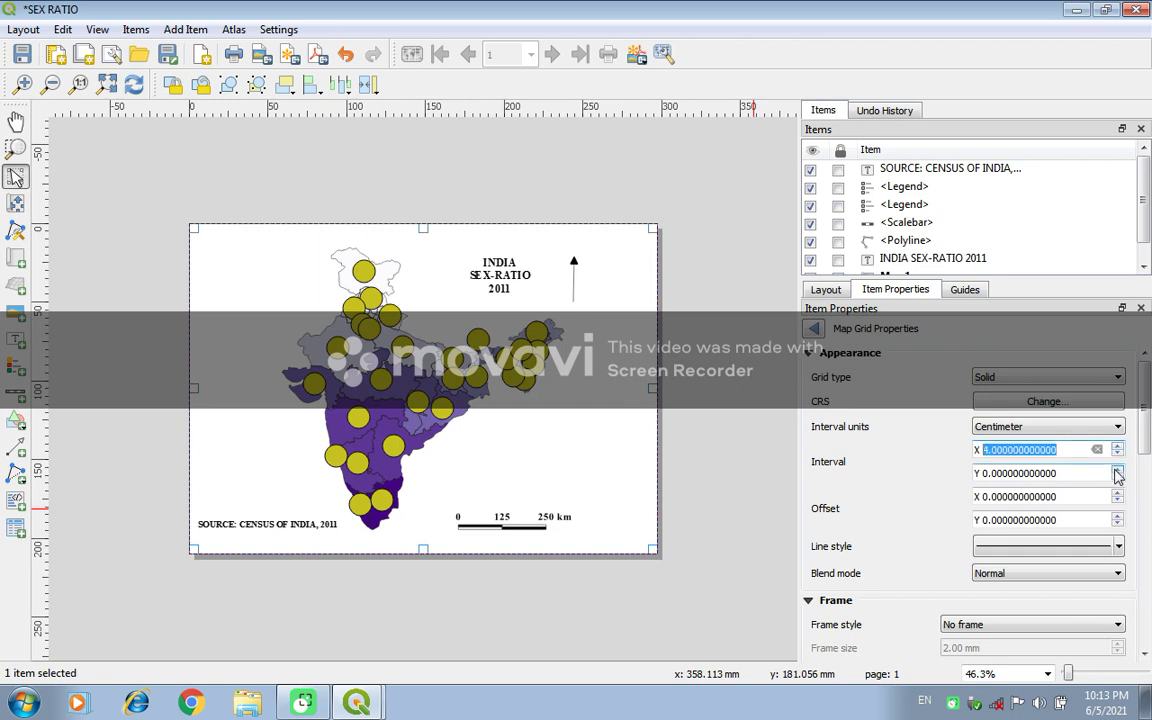
{"action": "left_click", "coordinate": [1117, 470]}
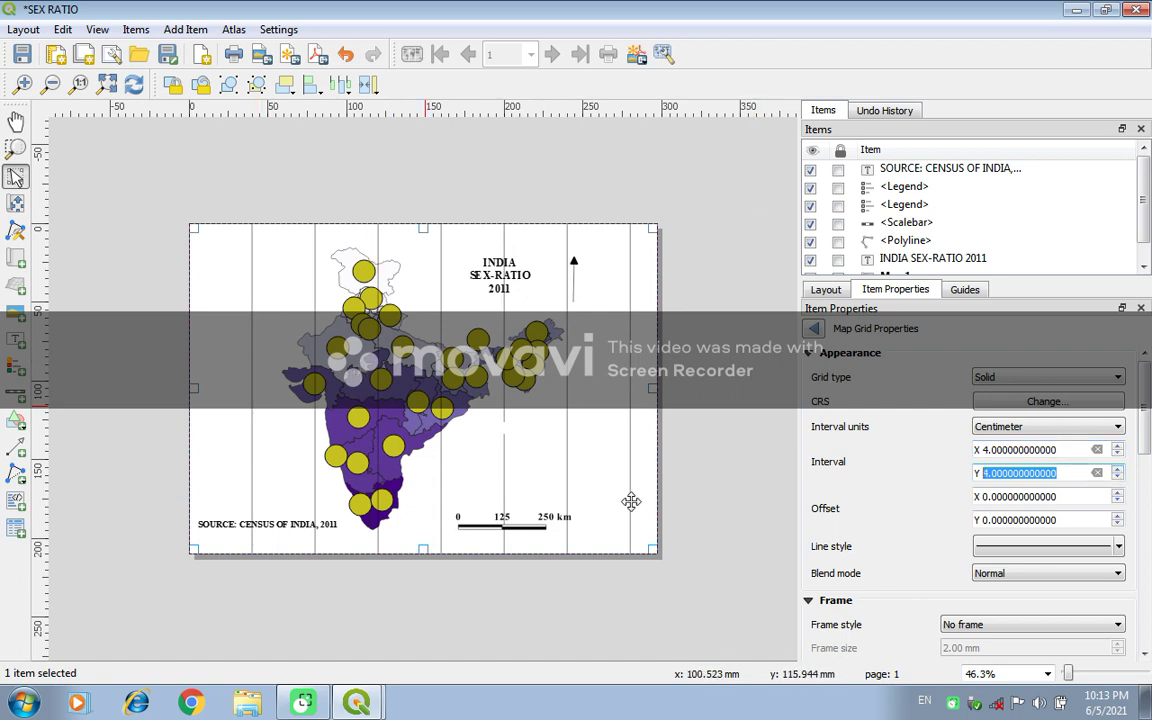
Set the map grid's X and Y offsets to 4
{"action": "left_click", "coordinate": [1118, 493]}
{"action": "left_click", "coordinate": [1119, 494]}
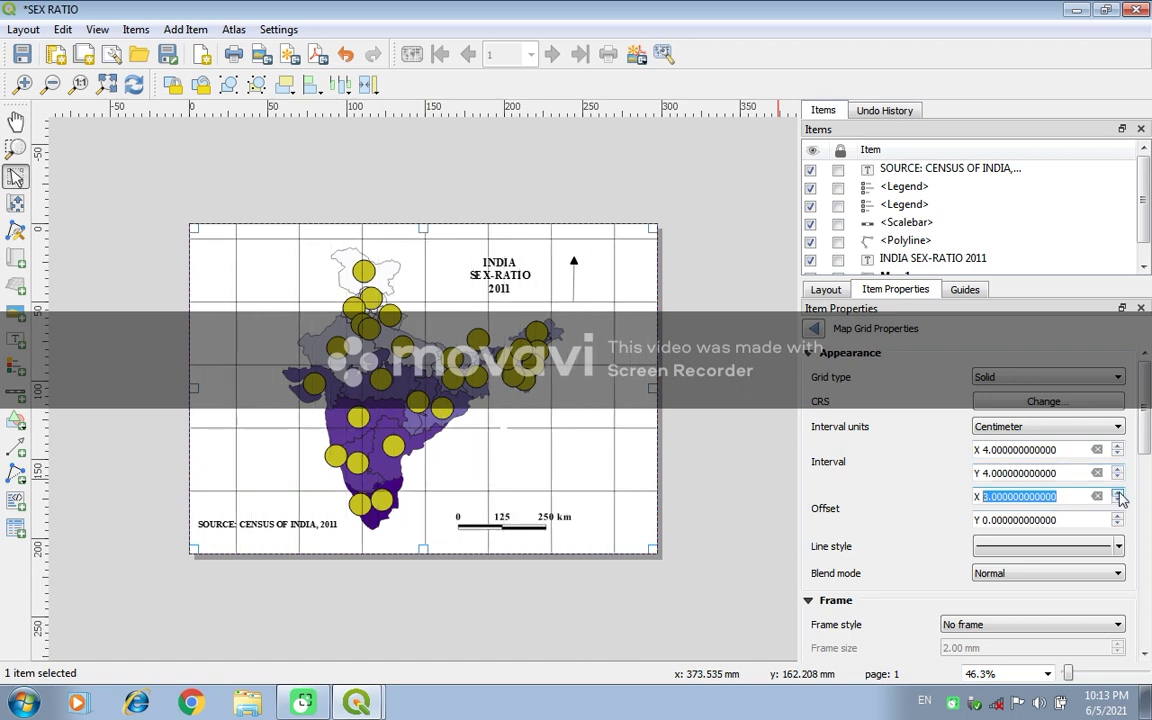
{"action": "left_click", "coordinate": [1119, 494]}
{"action": "left_click", "coordinate": [1118, 519]}
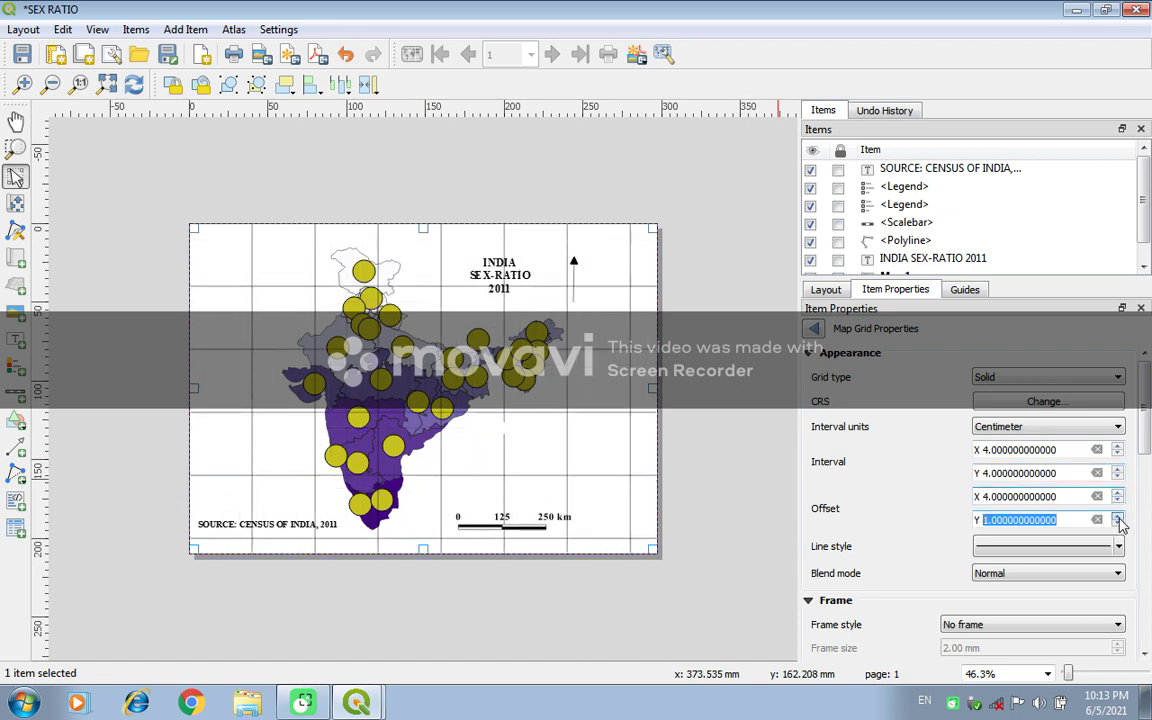
{"action": "left_click", "coordinate": [1118, 519]}
{"action": "left_click", "coordinate": [1118, 519]}
{"action": "left_click", "coordinate": [1118, 519]}
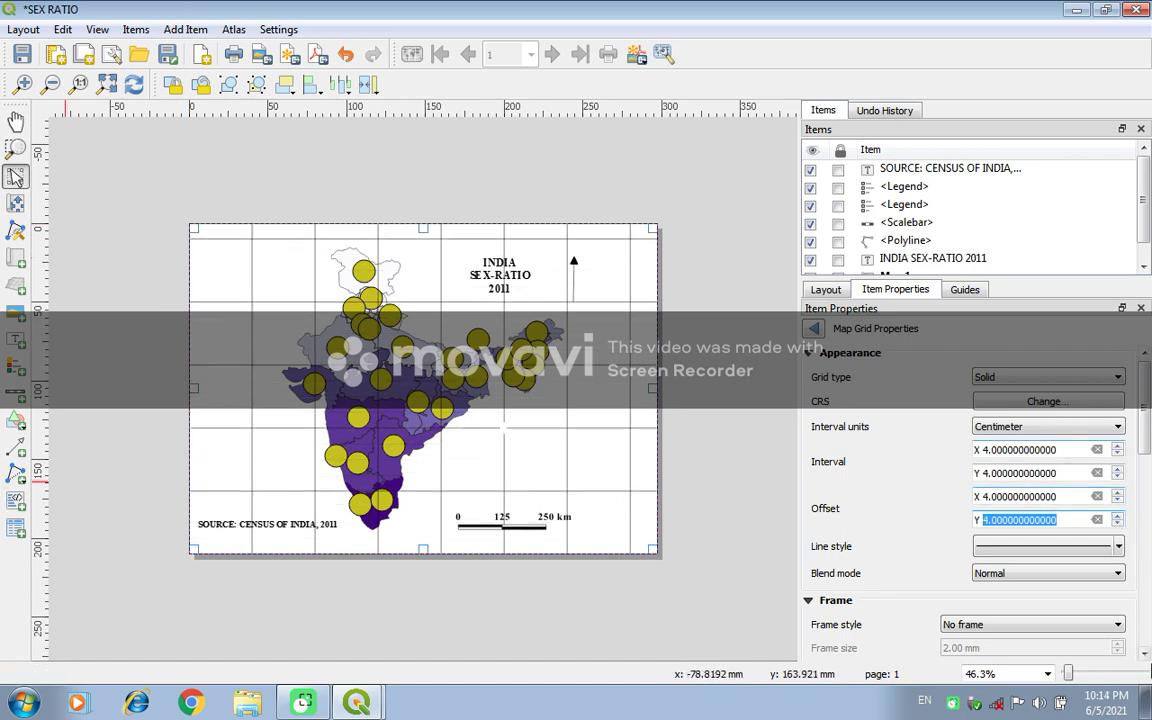
Try the Dodge and Lighten blend modes on the map grid and restore Normal
{"action": "left_click_drag", "start_coordinate": [1145, 447], "coordinate": [1145, 492]}
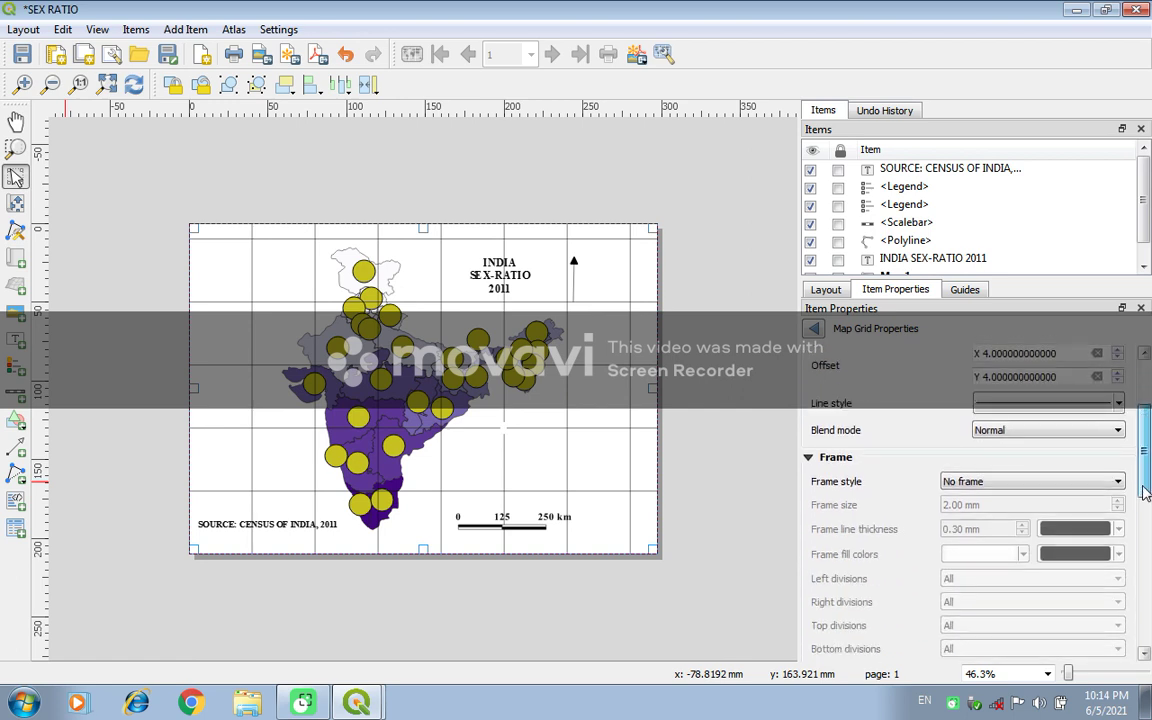
{"action": "left_click_drag", "start_coordinate": [1145, 492], "coordinate": [1145, 495]}
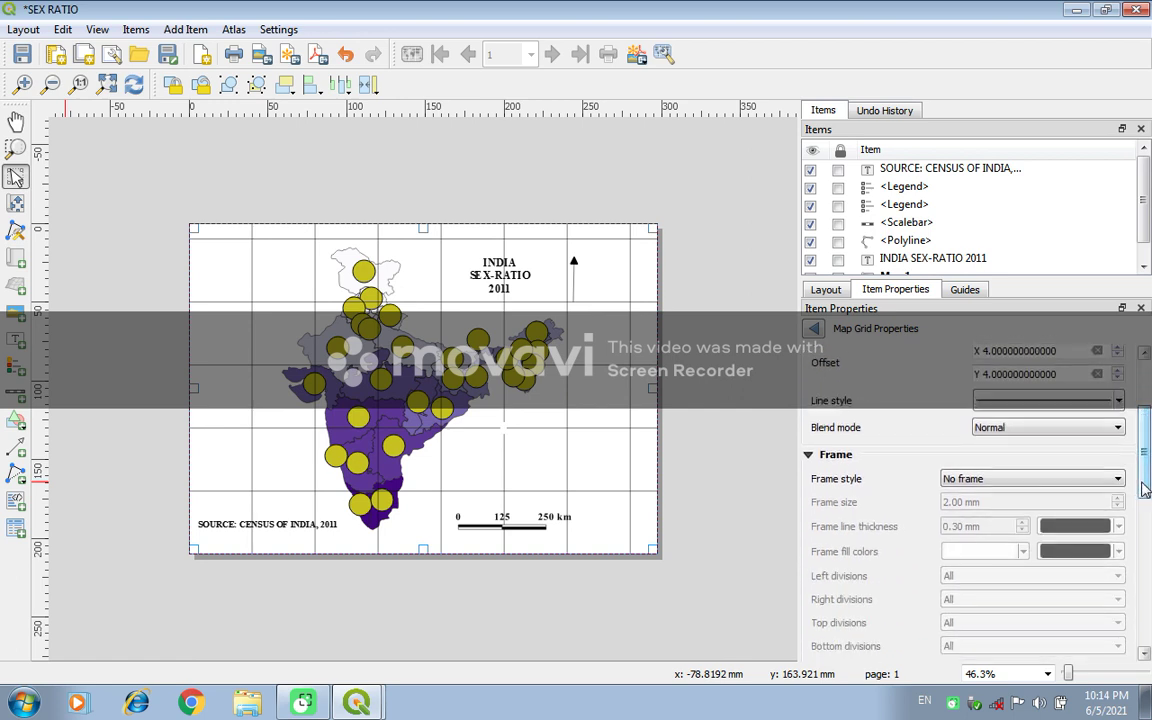
{"action": "left_click", "coordinate": [1100, 428]}
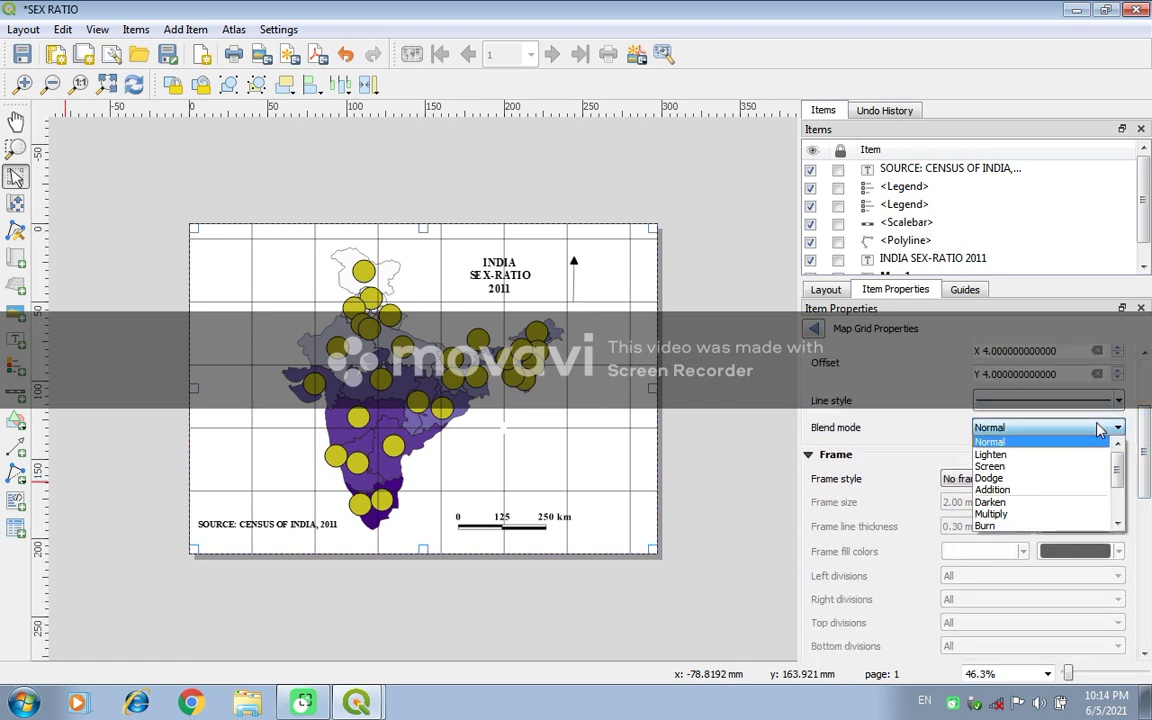
{"action": "left_click", "coordinate": [1050, 444]}
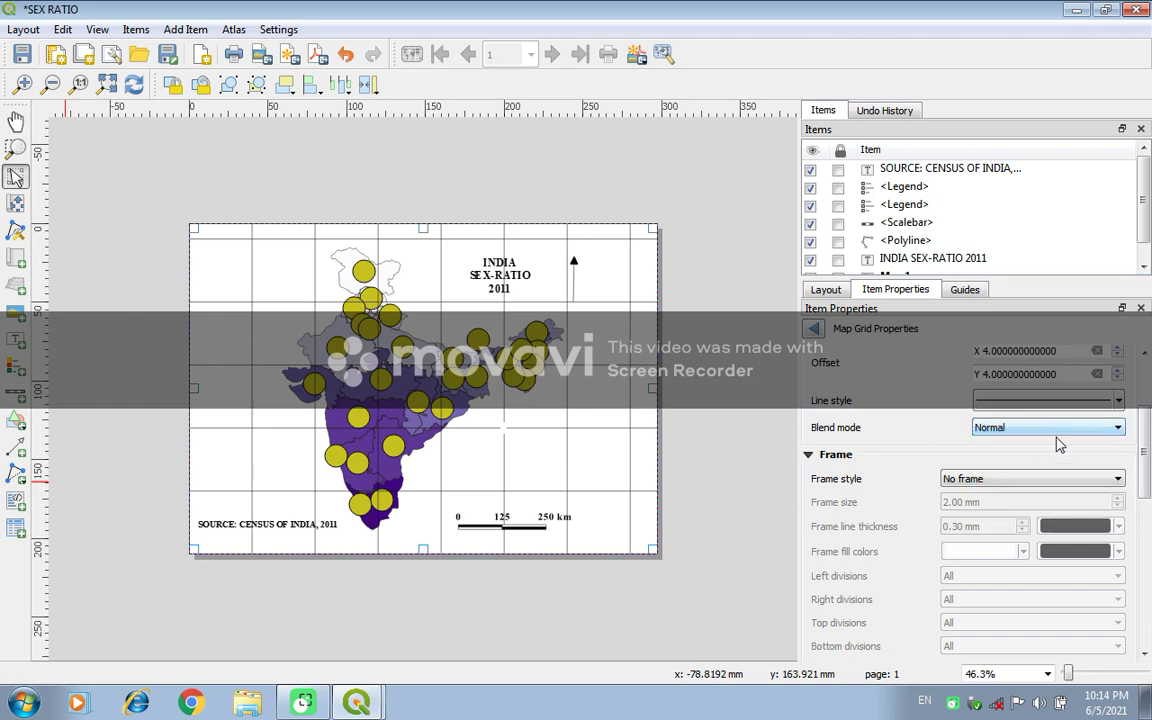
{"action": "left_click", "coordinate": [1052, 430]}
{"action": "left_click", "coordinate": [1043, 480]}
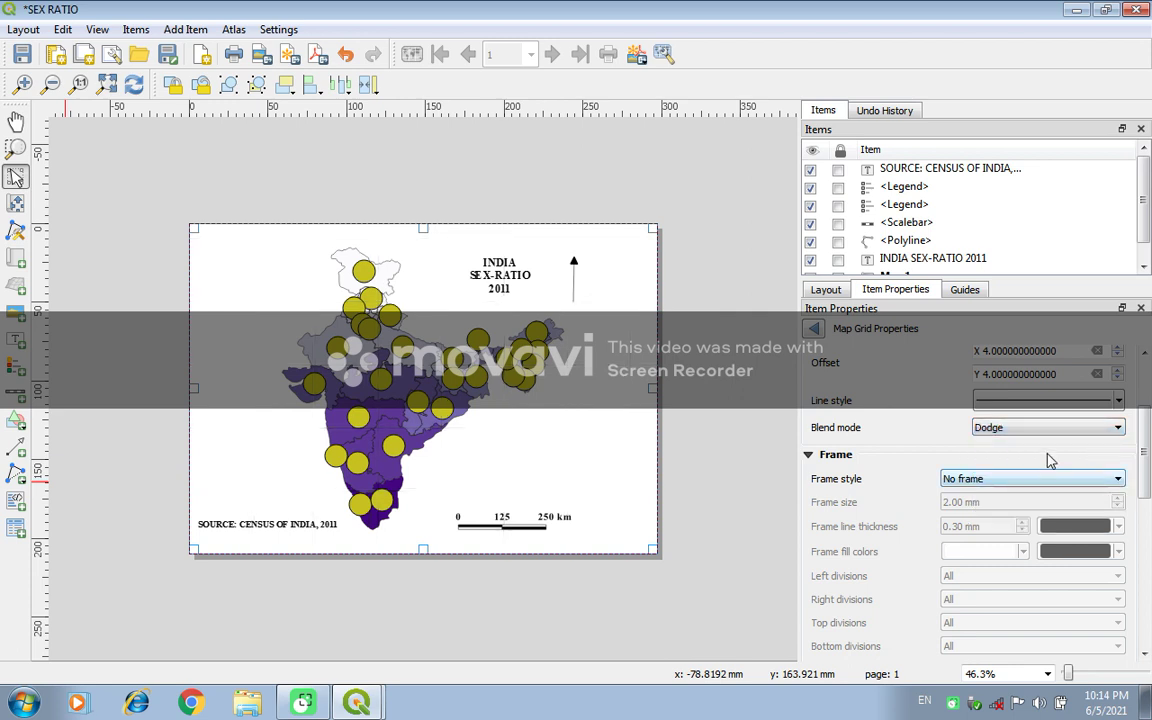
{"action": "left_click", "coordinate": [1065, 430]}
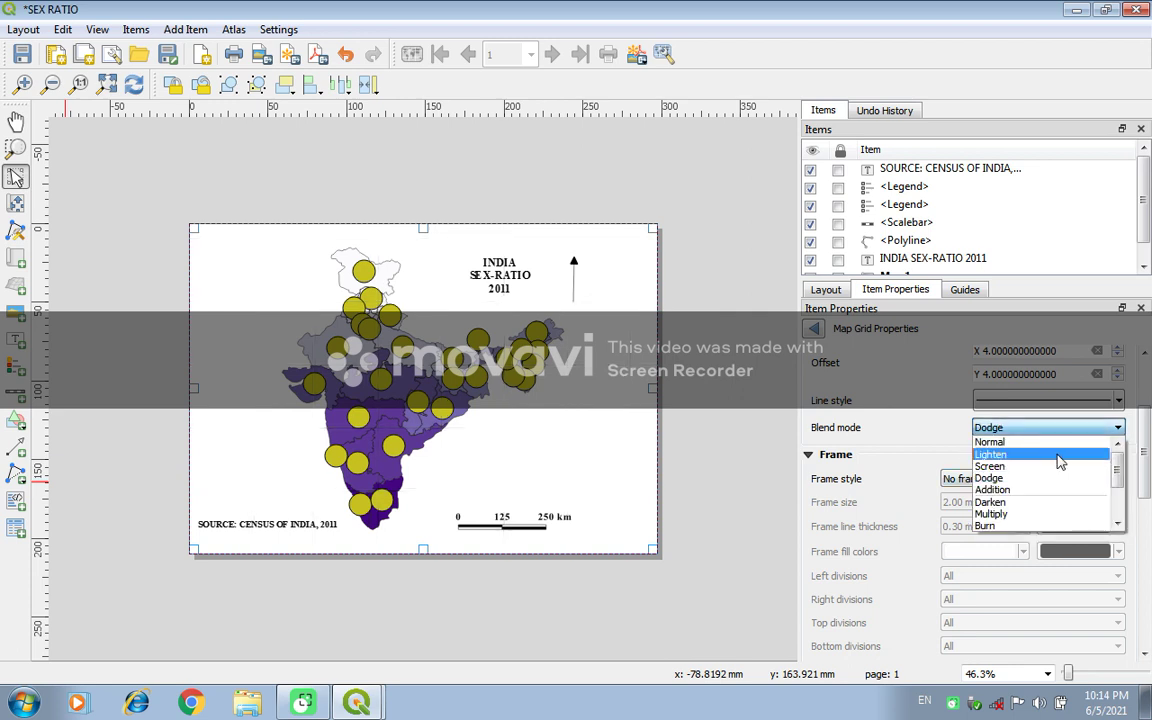
{"action": "left_click", "coordinate": [985, 456]}
{"action": "left_click", "coordinate": [1065, 430]}
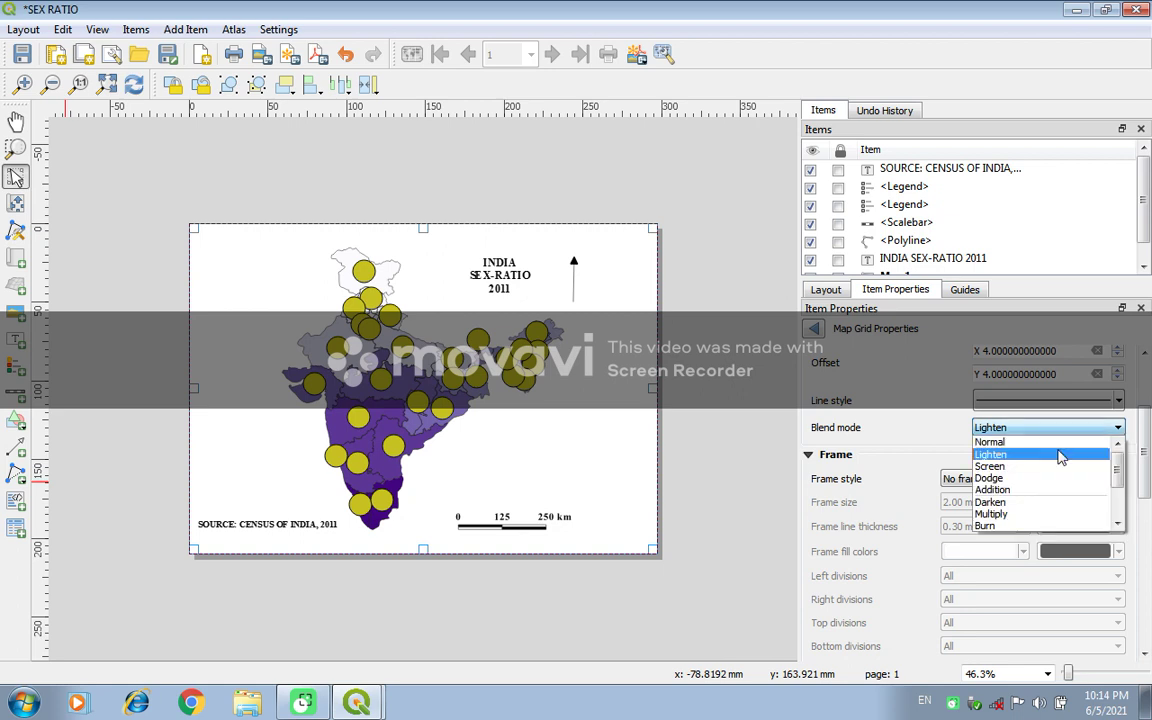
{"action": "left_click", "coordinate": [985, 452]}
{"action": "left_click", "coordinate": [1050, 430]}
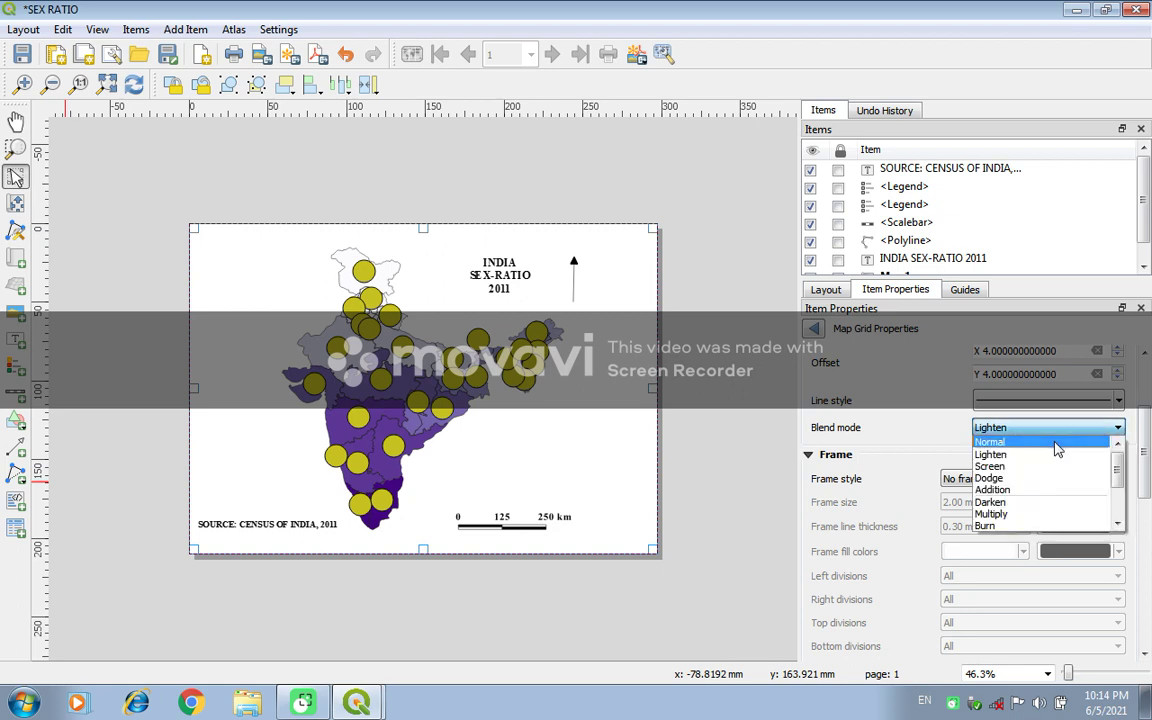
{"action": "left_click", "coordinate": [1056, 442]}
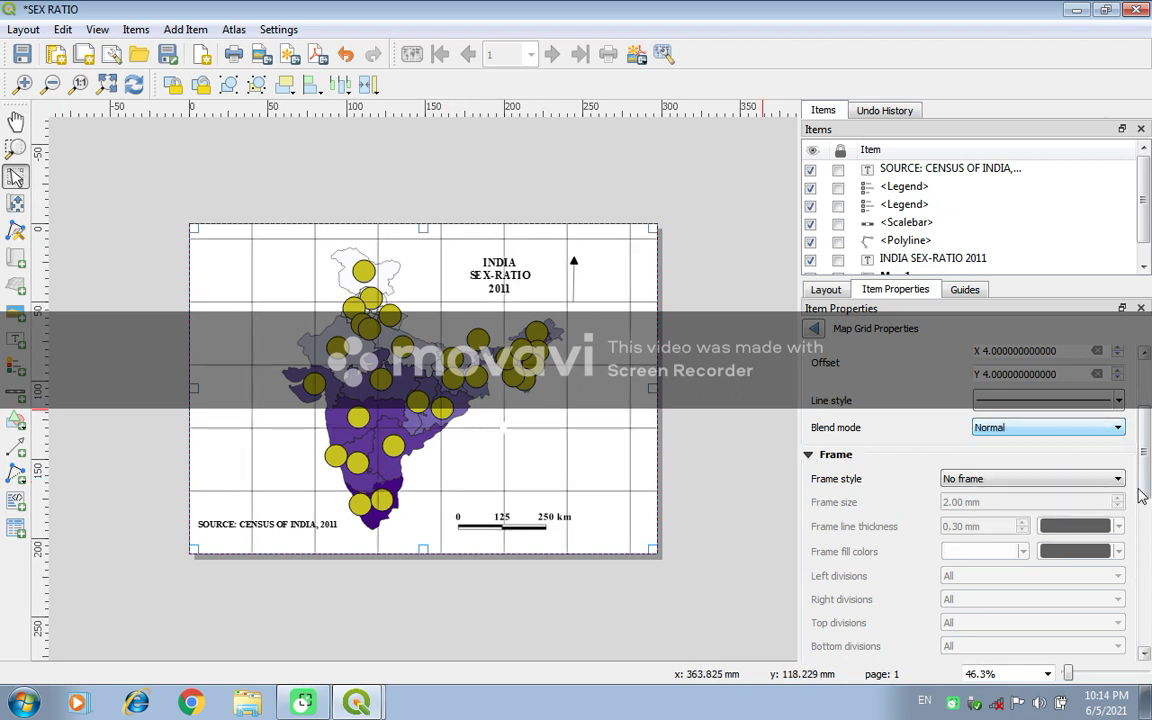
Give the map grid a Line border frame with a line thickness of 3.30 mm
{"action": "scroll", "coordinate": [1143, 497], "scroll_direction": "down", "scroll_amount": 2}
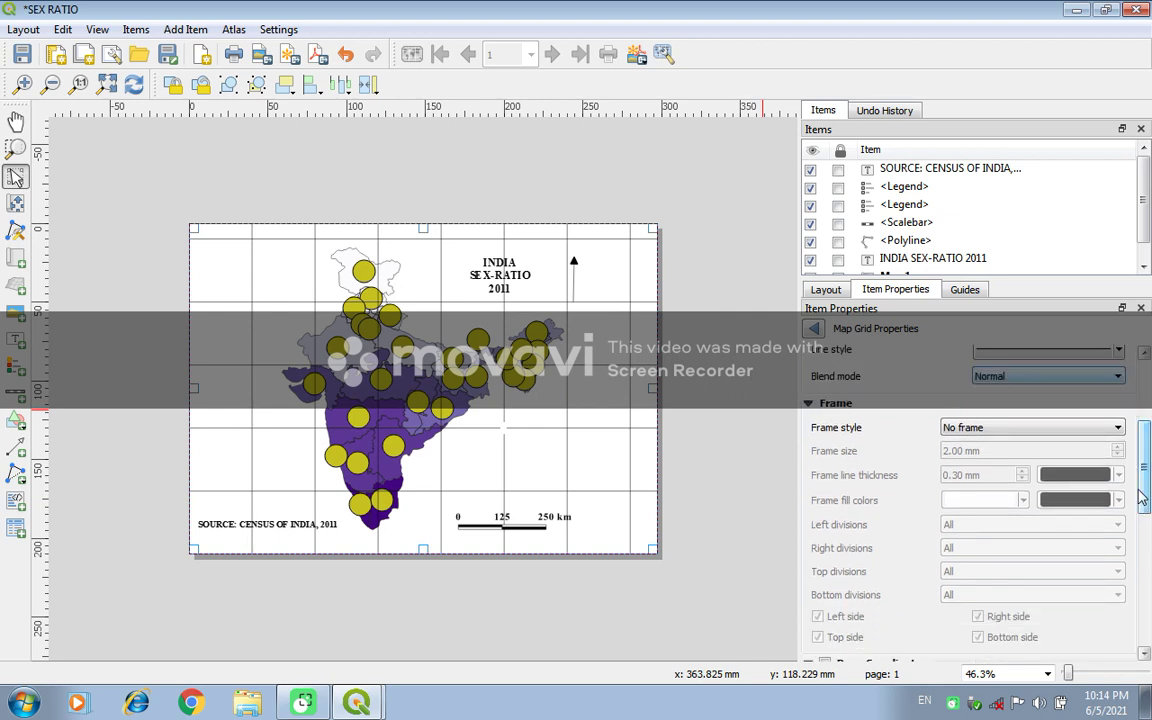
{"action": "left_click", "coordinate": [1099, 430]}
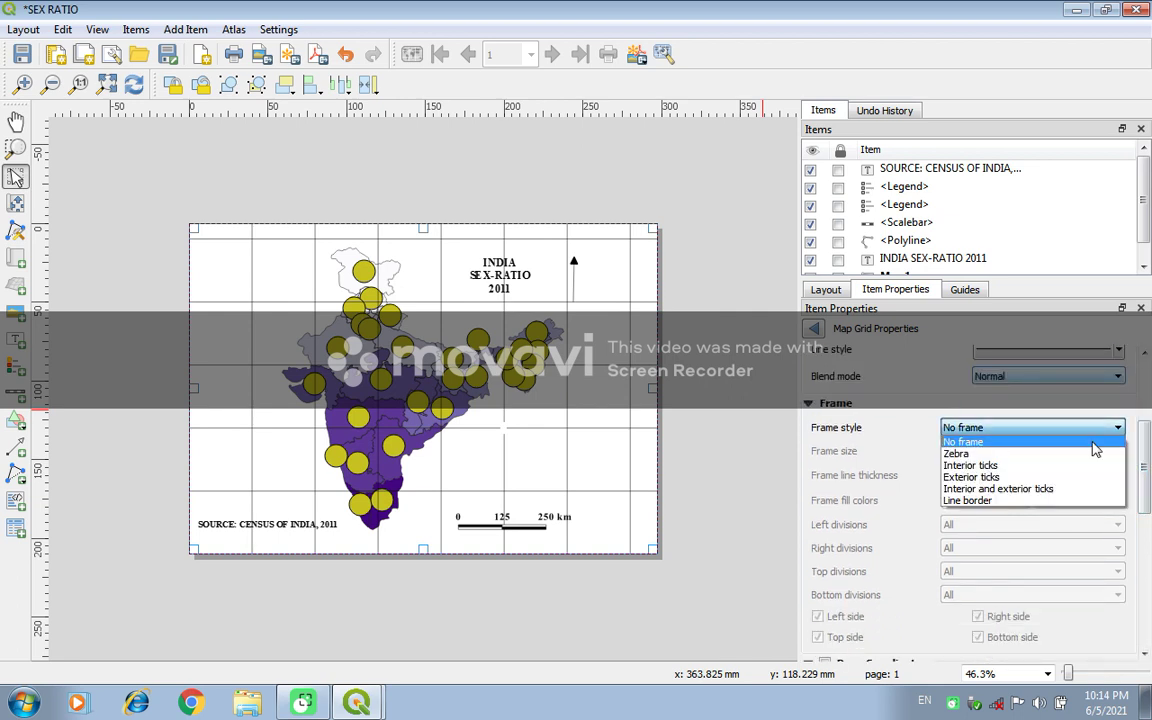
{"action": "left_click", "coordinate": [1003, 501]}
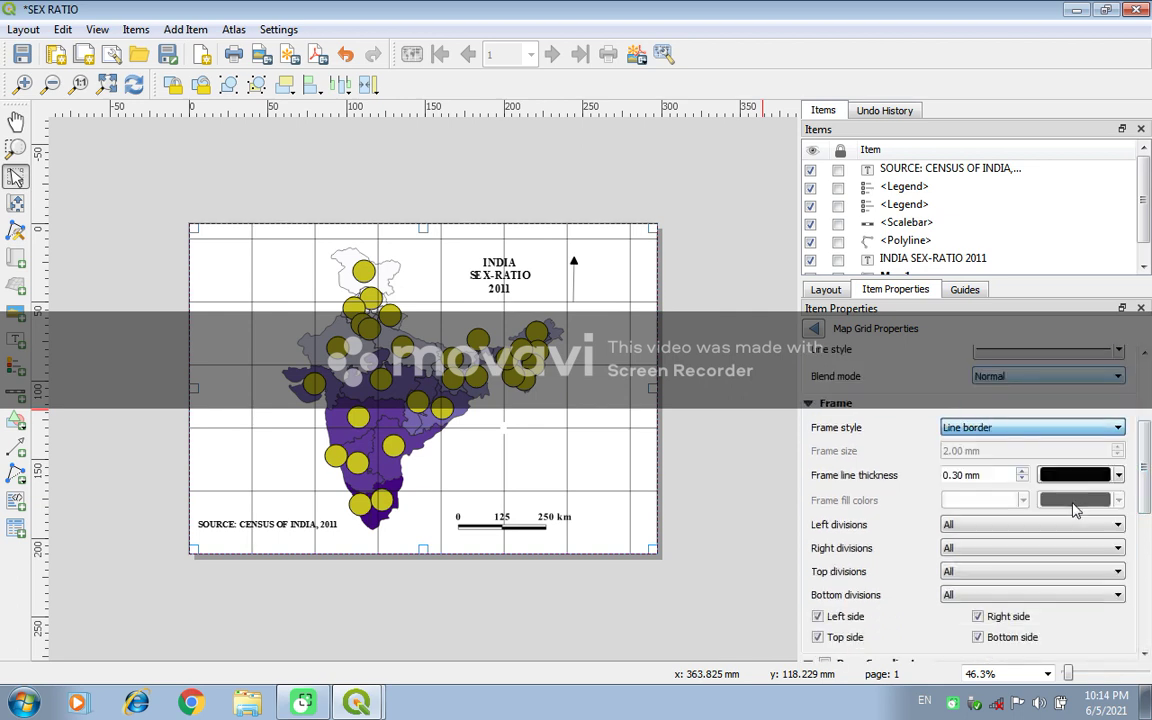
{"action": "left_click", "coordinate": [1022, 473]}
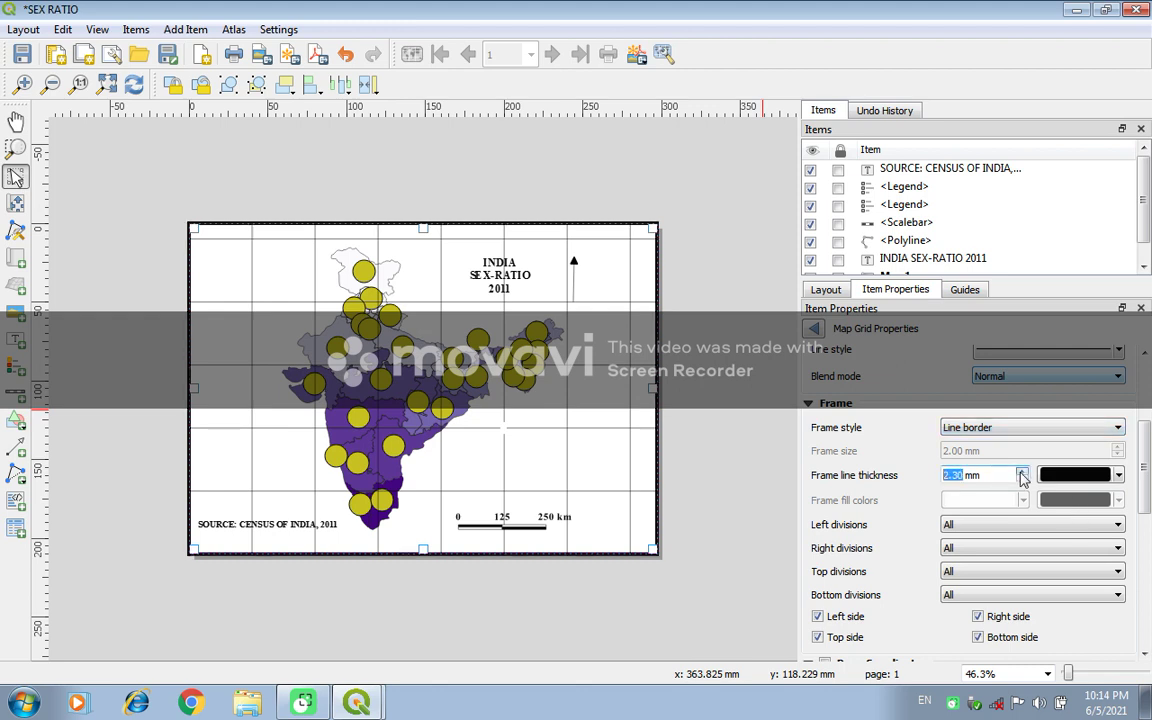
{"action": "left_click", "coordinate": [1022, 473]}
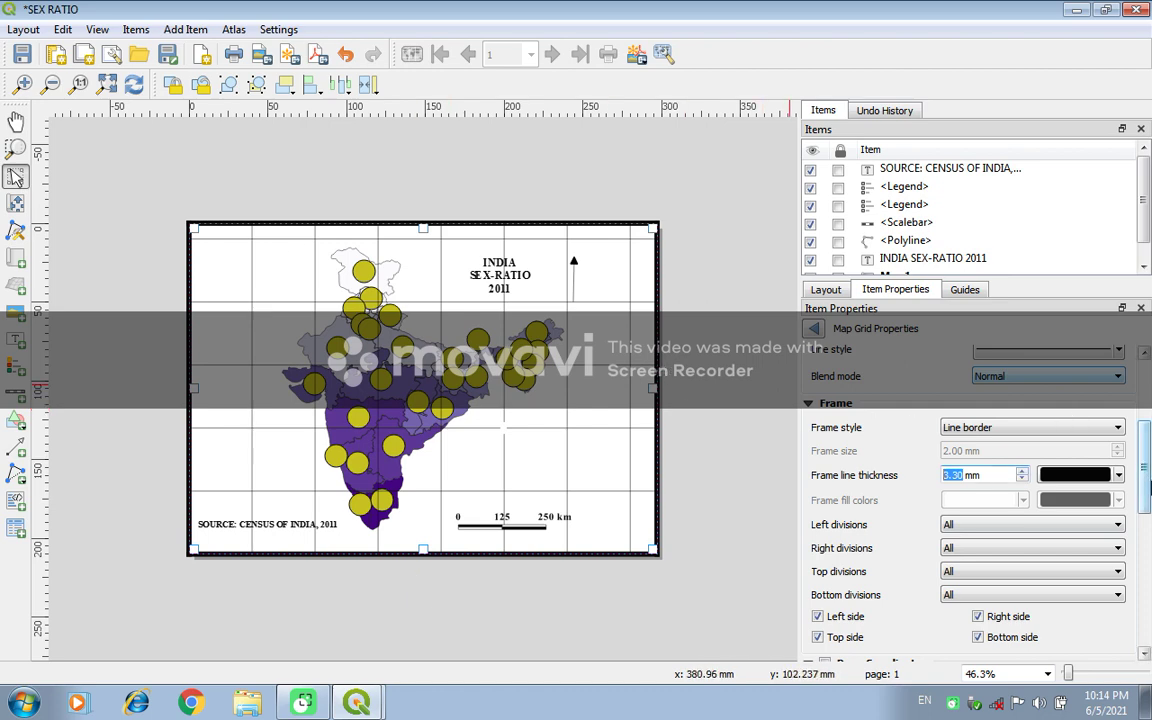
Enable coordinate labels for the map grid and set their format to Degree, minute
{"action": "left_click_drag", "start_coordinate": [1148, 488], "coordinate": [1149, 570]}
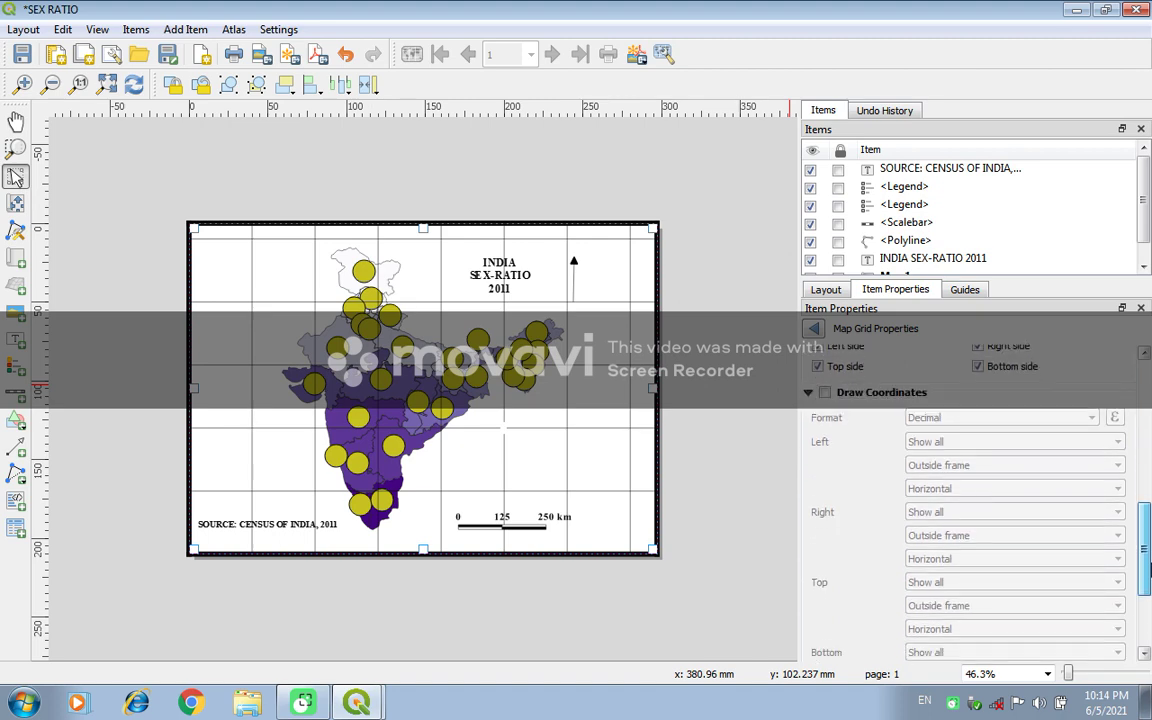
{"action": "left_click", "coordinate": [826, 394]}
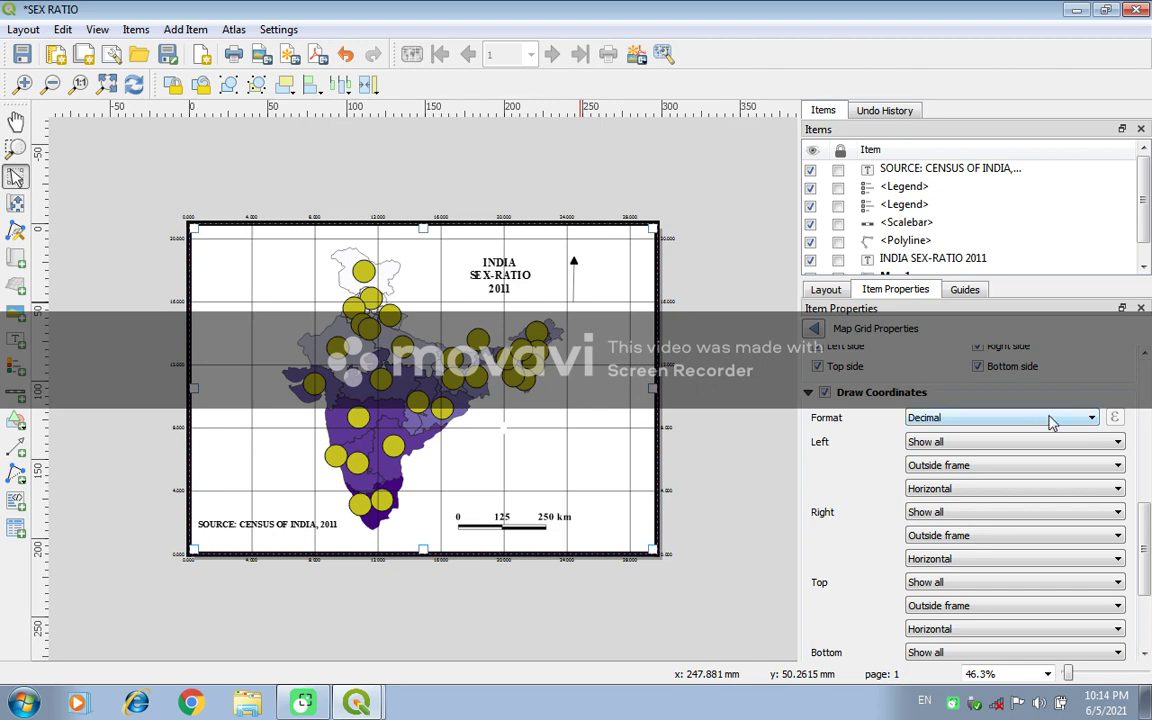
{"action": "left_click", "coordinate": [977, 420]}
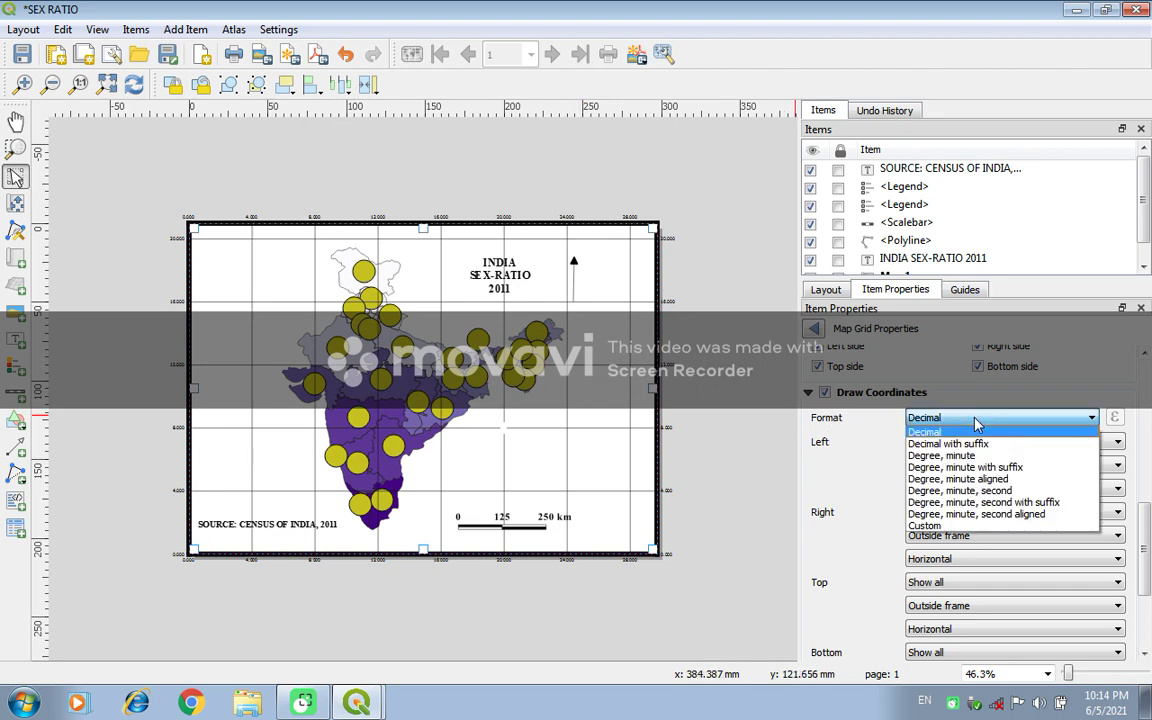
{"action": "left_click", "coordinate": [972, 491]}
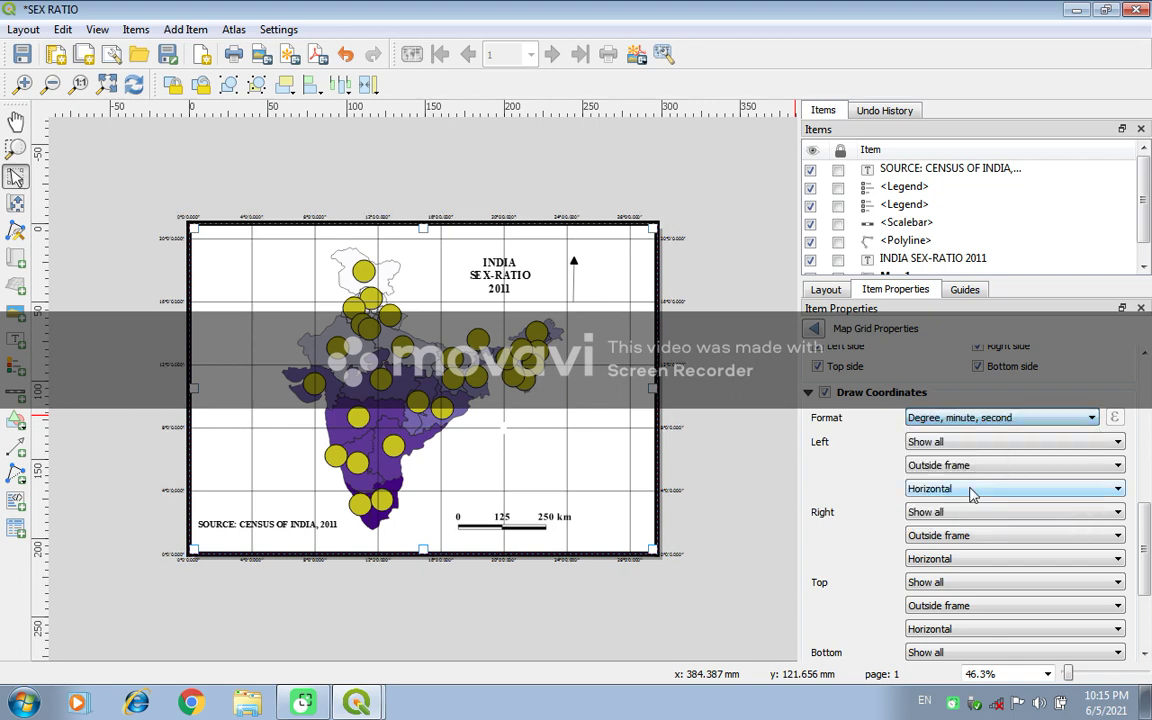
{"action": "left_click", "coordinate": [993, 419]}
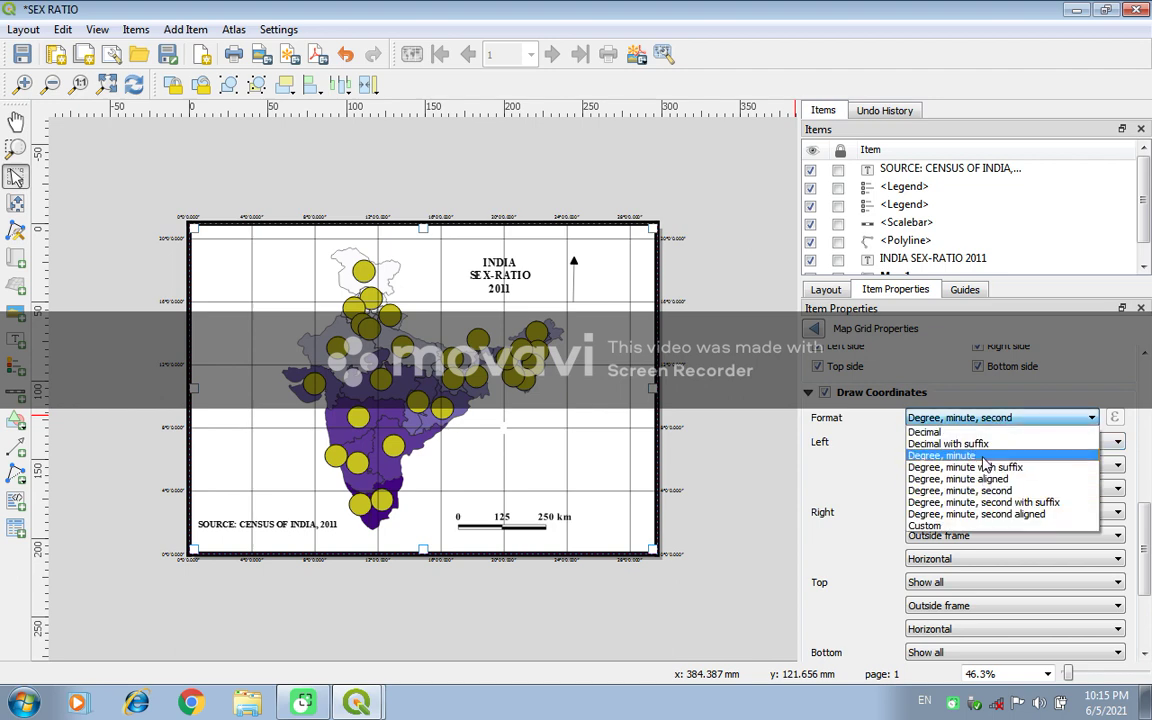
{"action": "left_click", "coordinate": [975, 455]}
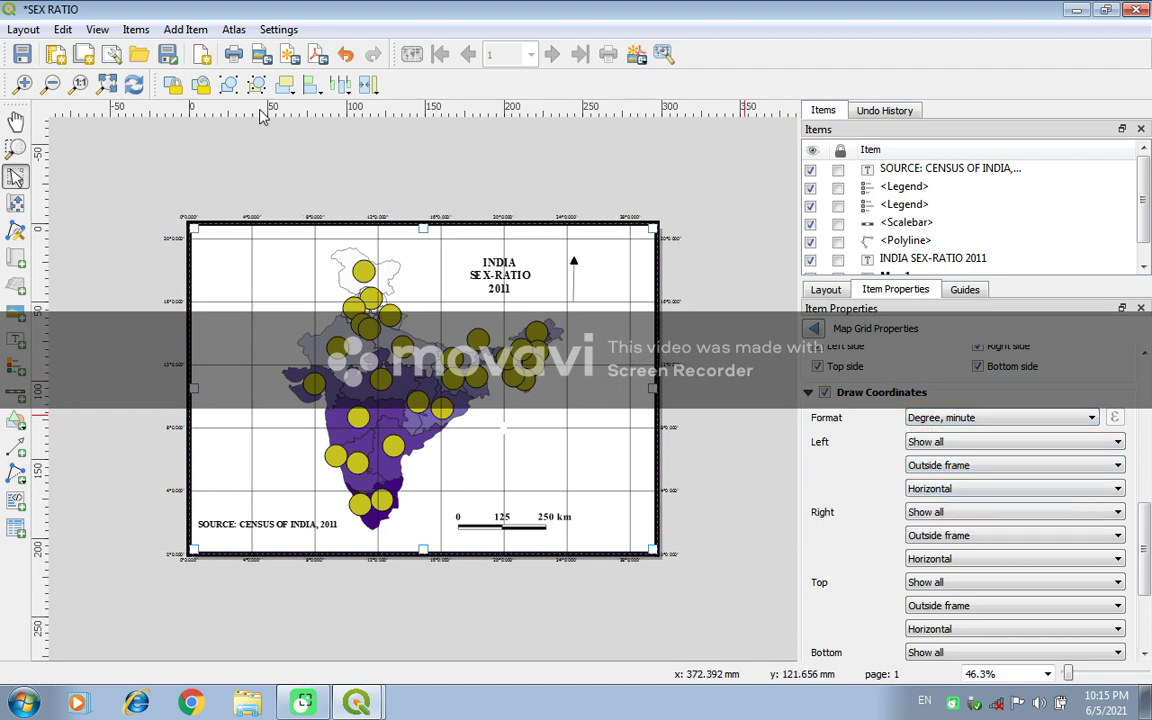
Place the grid coordinates on the map's left and right sides inside the frame, with Show all selected for both
{"action": "left_click", "coordinate": [1055, 454]}
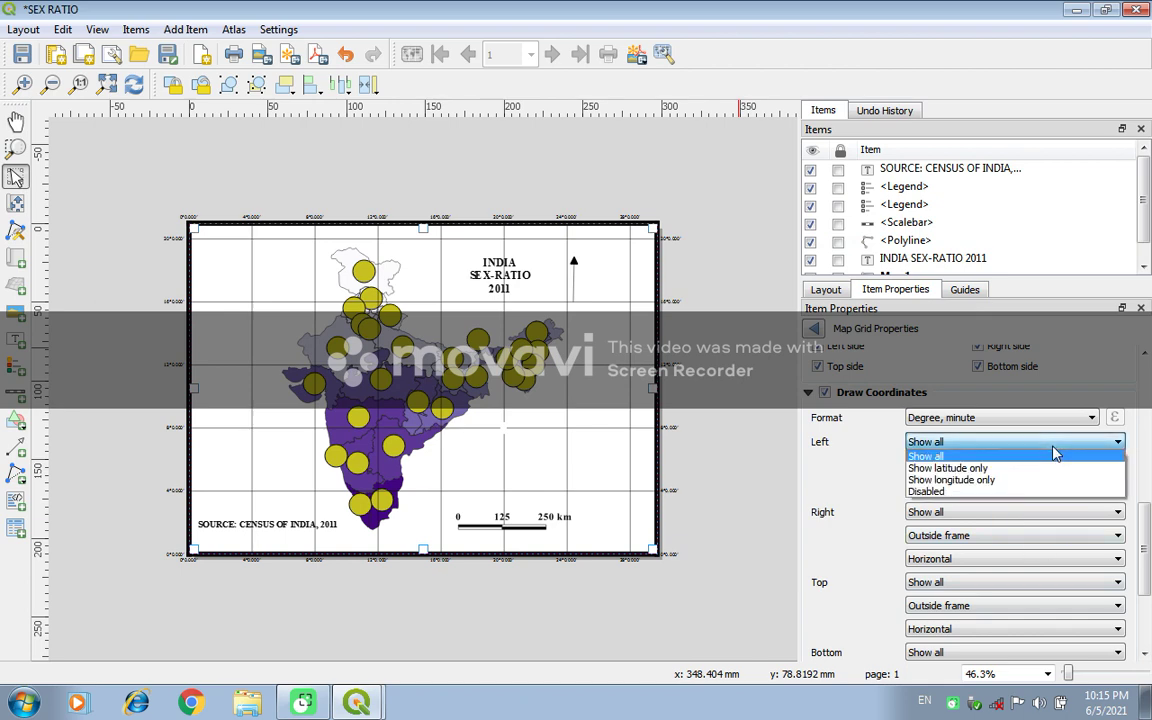
{"action": "left_click", "coordinate": [1054, 455]}
{"action": "left_click", "coordinate": [1040, 468]}
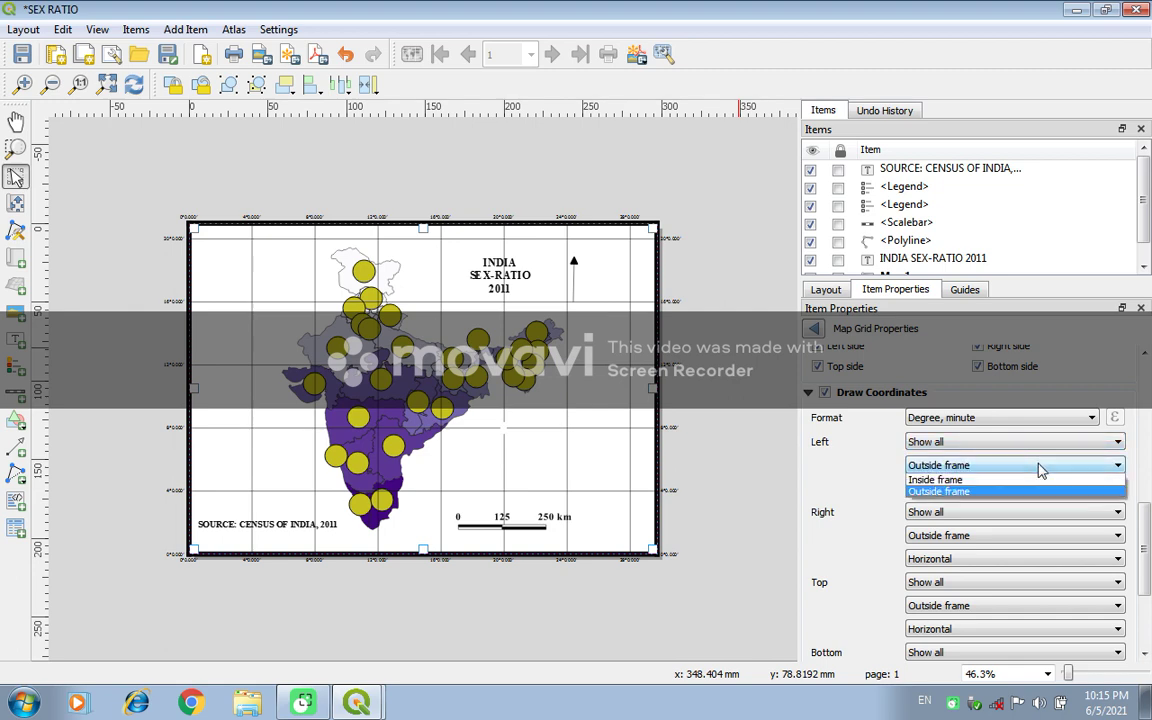
{"action": "left_click", "coordinate": [1036, 488]}
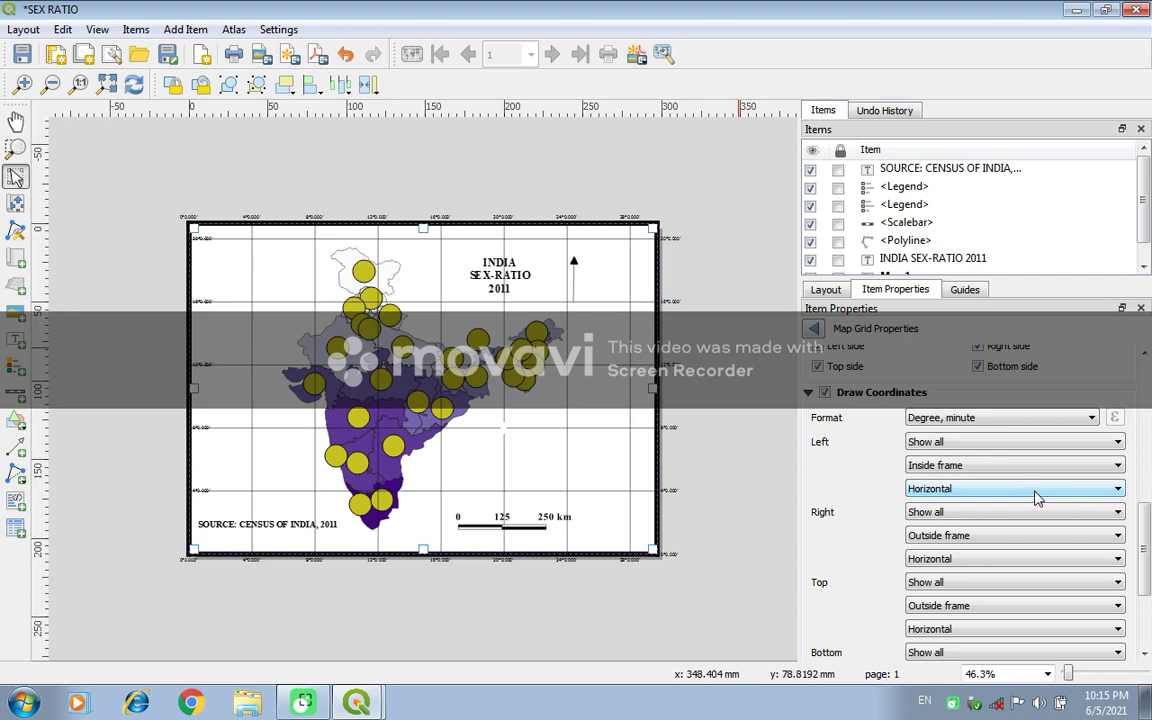
{"action": "left_click", "coordinate": [1033, 513]}
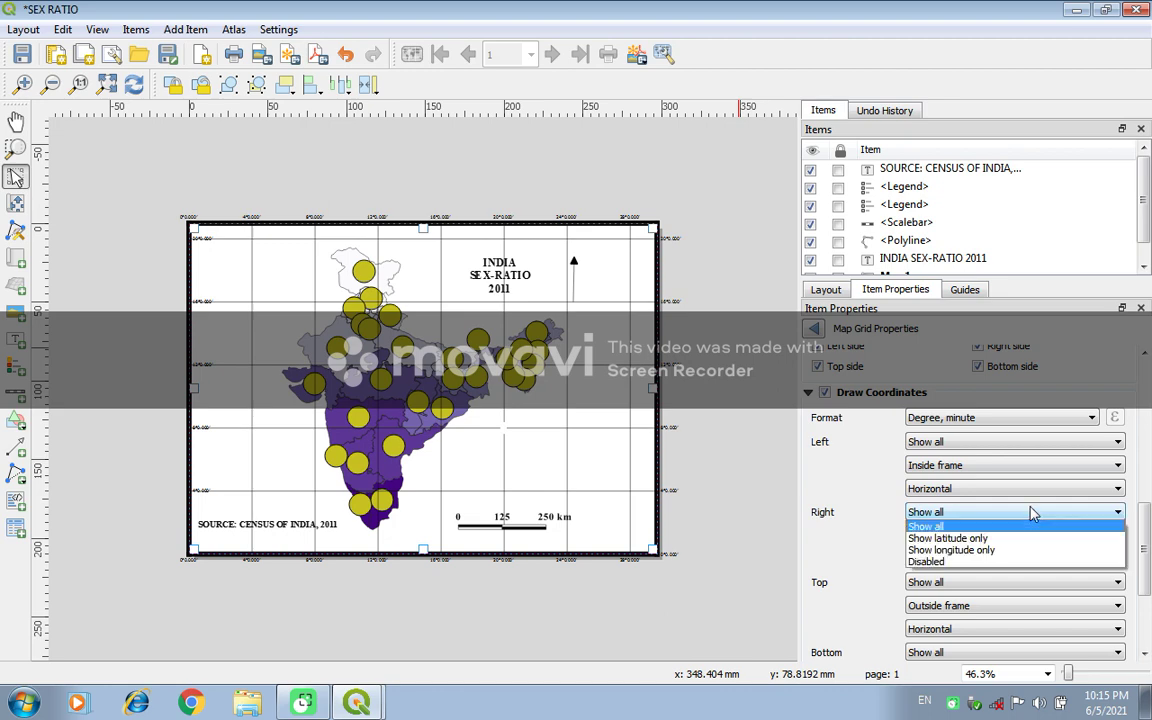
{"action": "left_click", "coordinate": [1031, 526]}
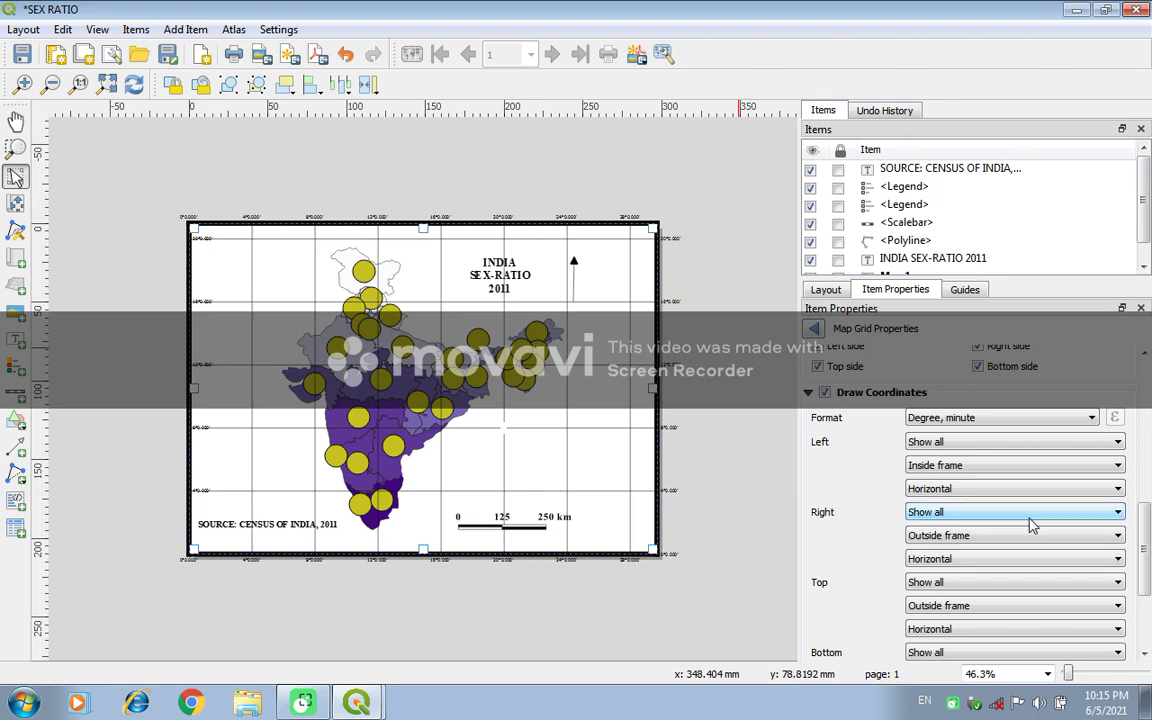
{"action": "left_click", "coordinate": [1056, 538]}
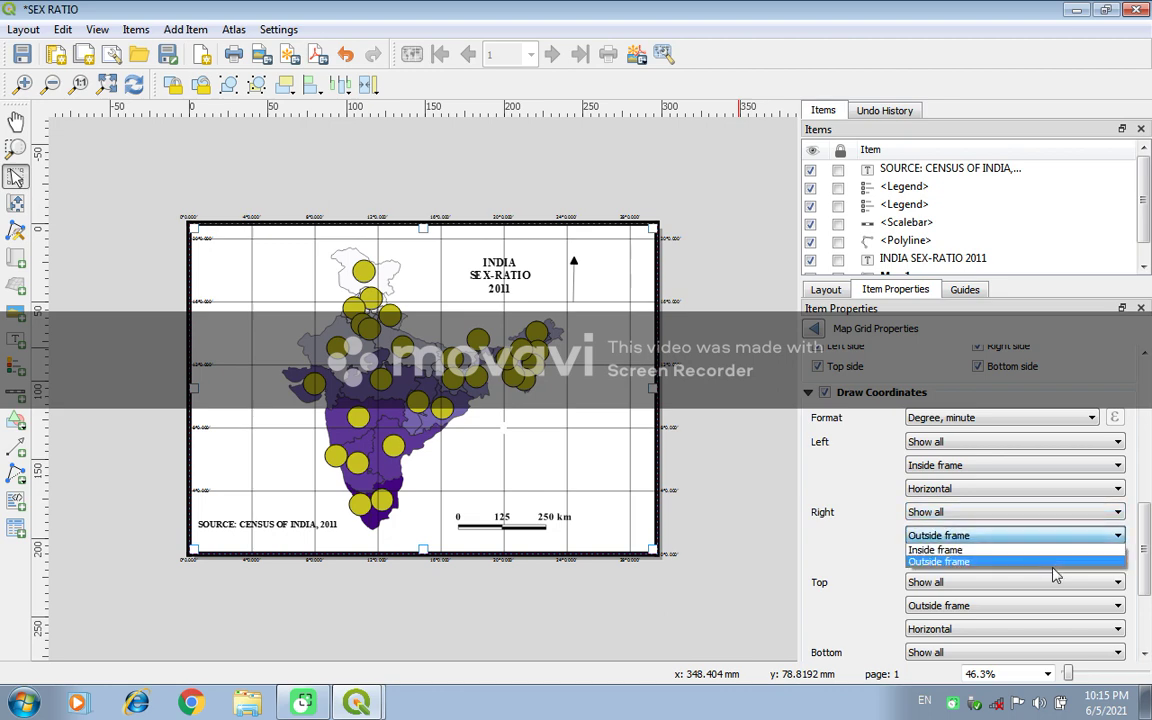
{"action": "left_click", "coordinate": [1058, 551]}
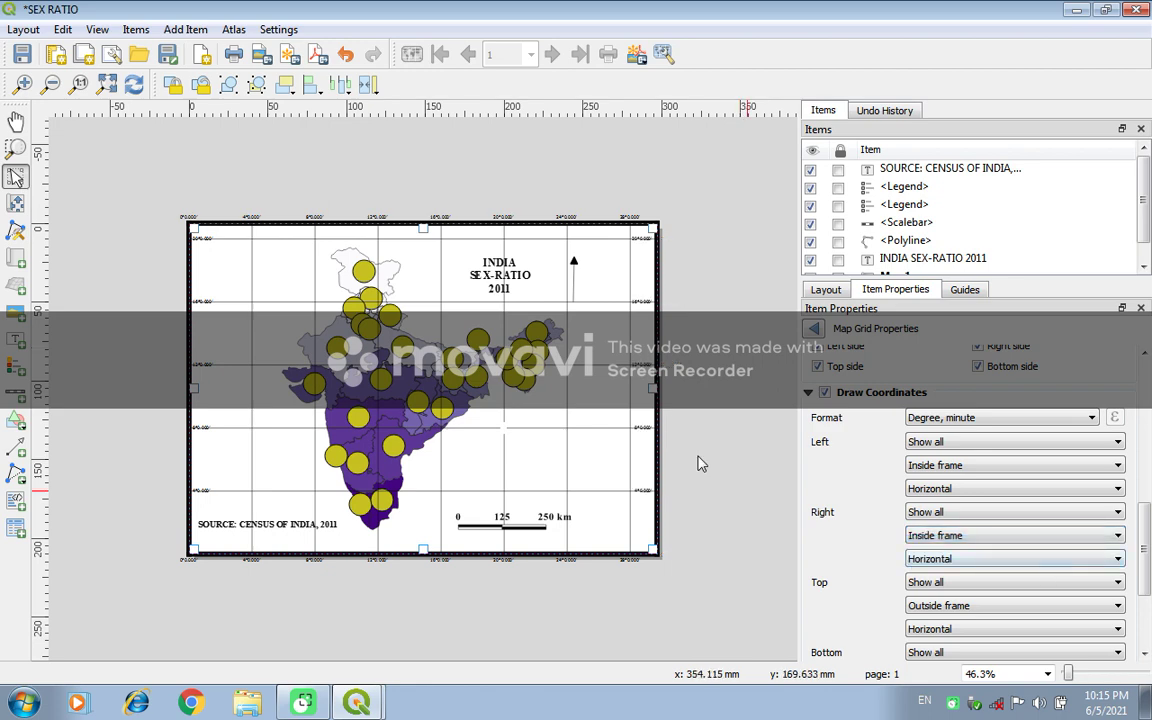
Place the grid coordinates along the map's top side inside the frame and orient them Vertical ascending
{"action": "left_click_drag", "start_coordinate": [1147, 543], "coordinate": [1145, 560]}
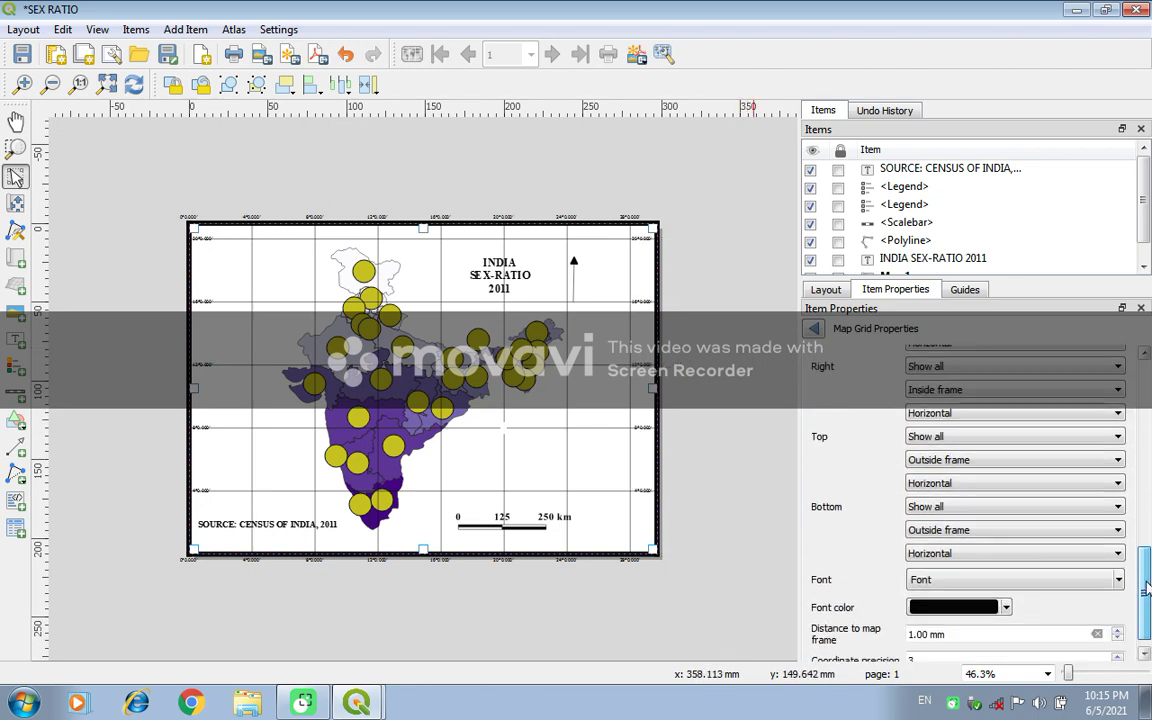
{"action": "left_click", "coordinate": [967, 462]}
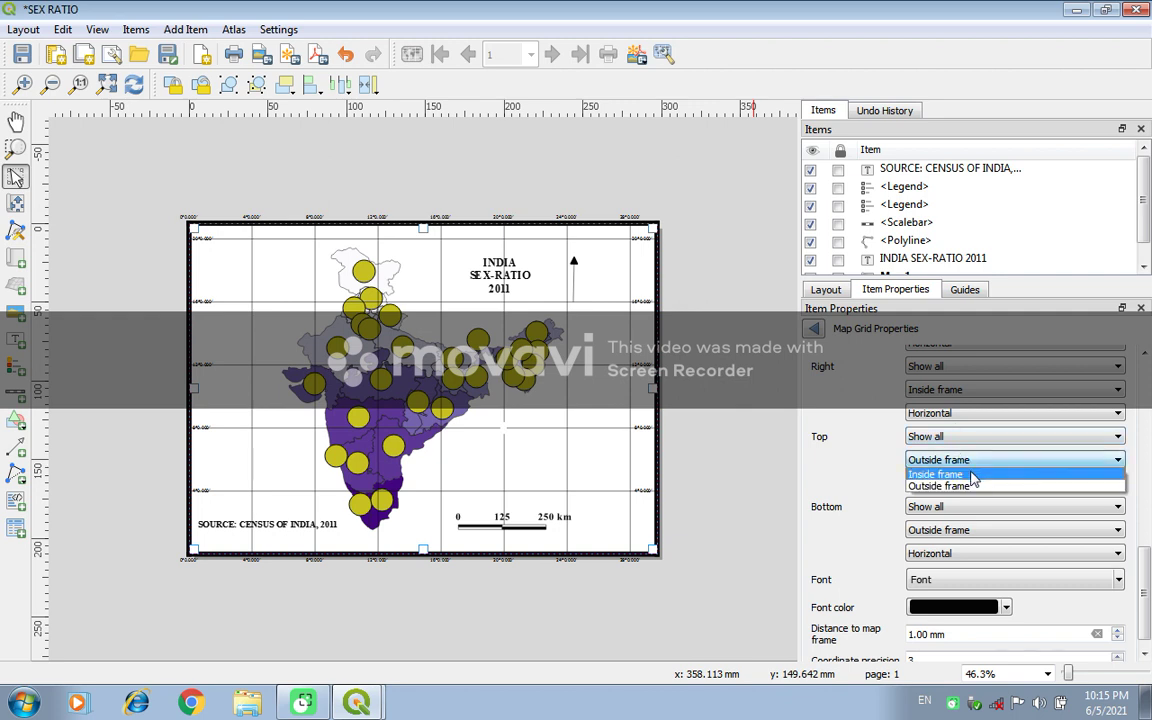
{"action": "left_click", "coordinate": [972, 473]}
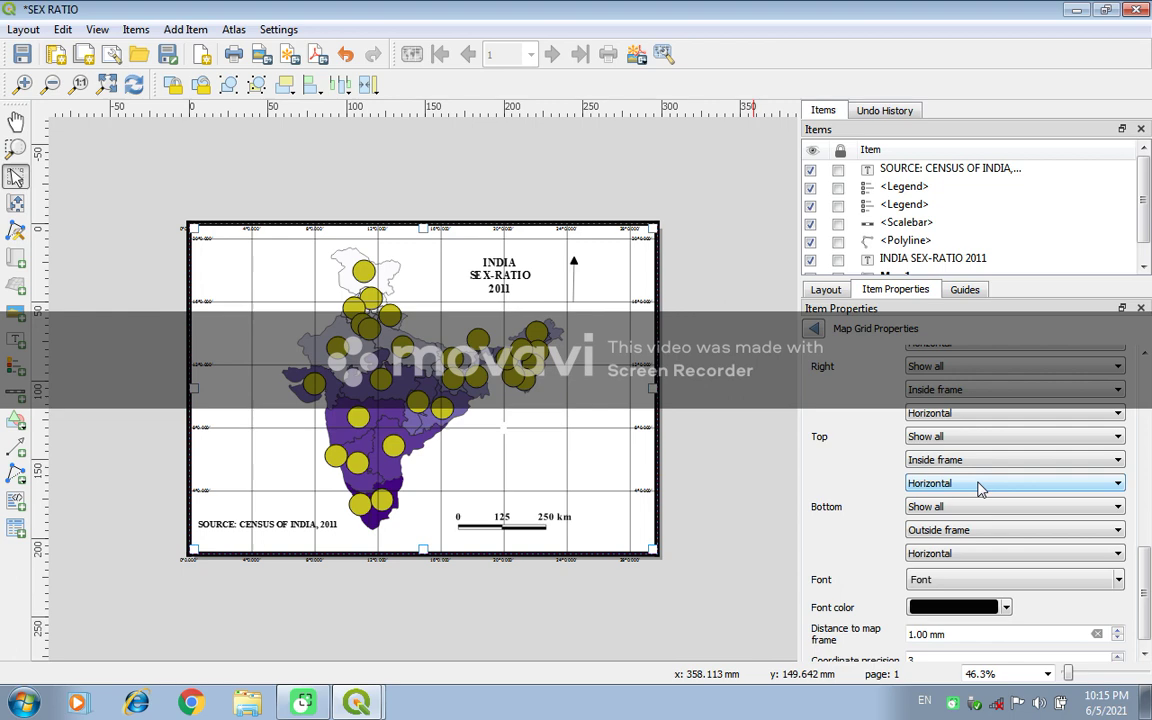
{"action": "left_click", "coordinate": [980, 485]}
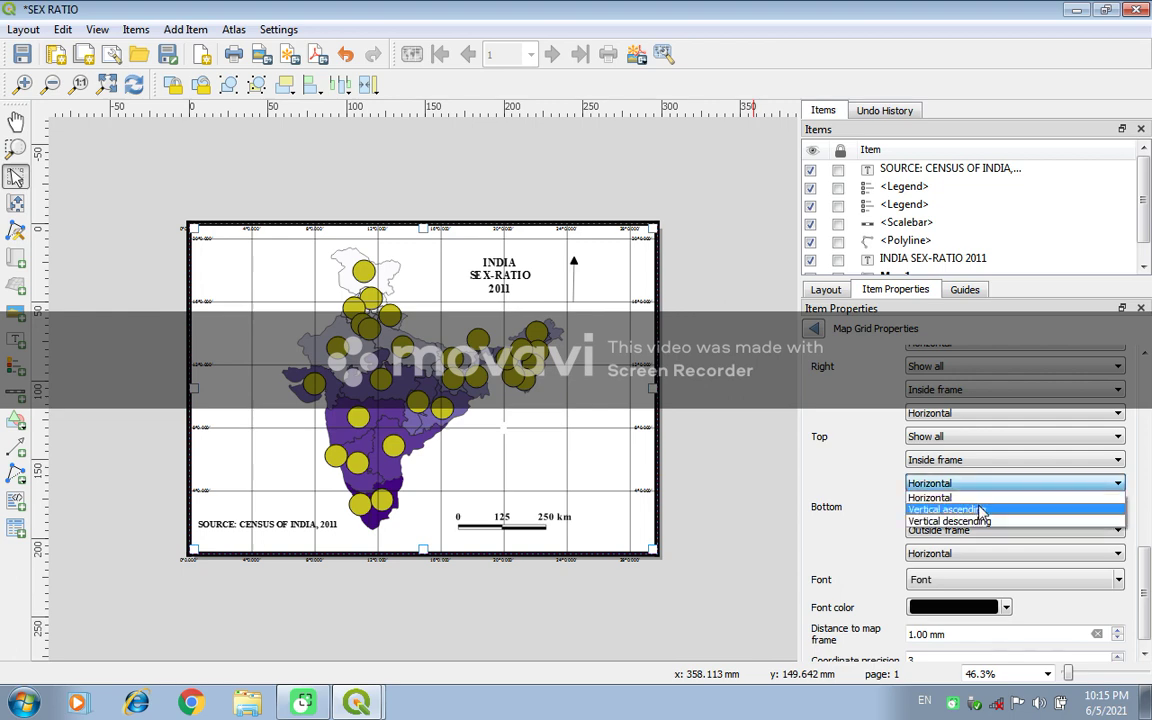
{"action": "left_click", "coordinate": [981, 510]}
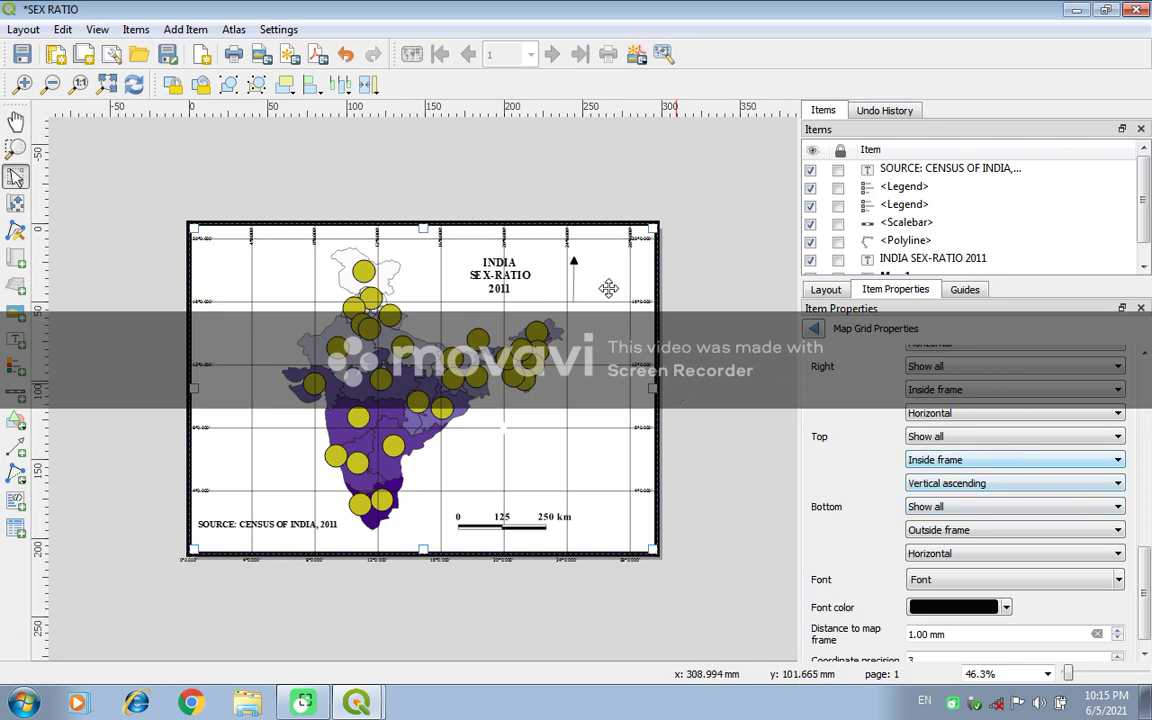
Orient the top grid coordinates Vertical descending, and place the bottom coordinates inside the frame with Vertical descending orientation
{"action": "left_click", "coordinate": [998, 484]}
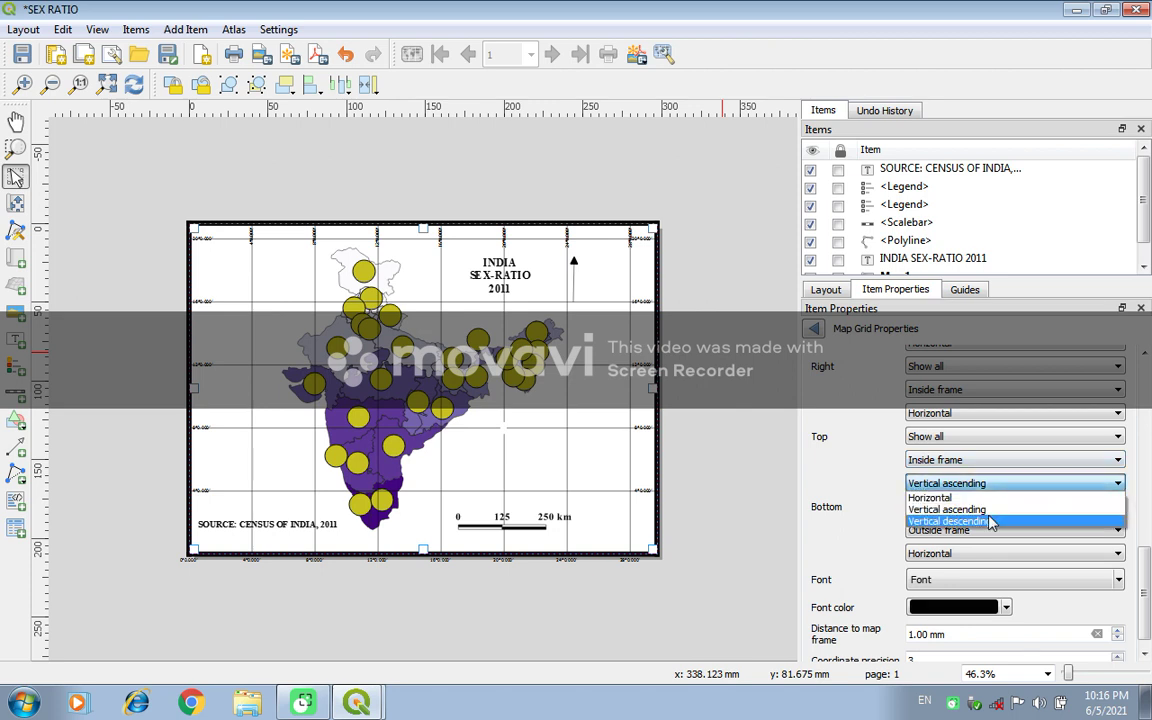
{"action": "left_click", "coordinate": [988, 522]}
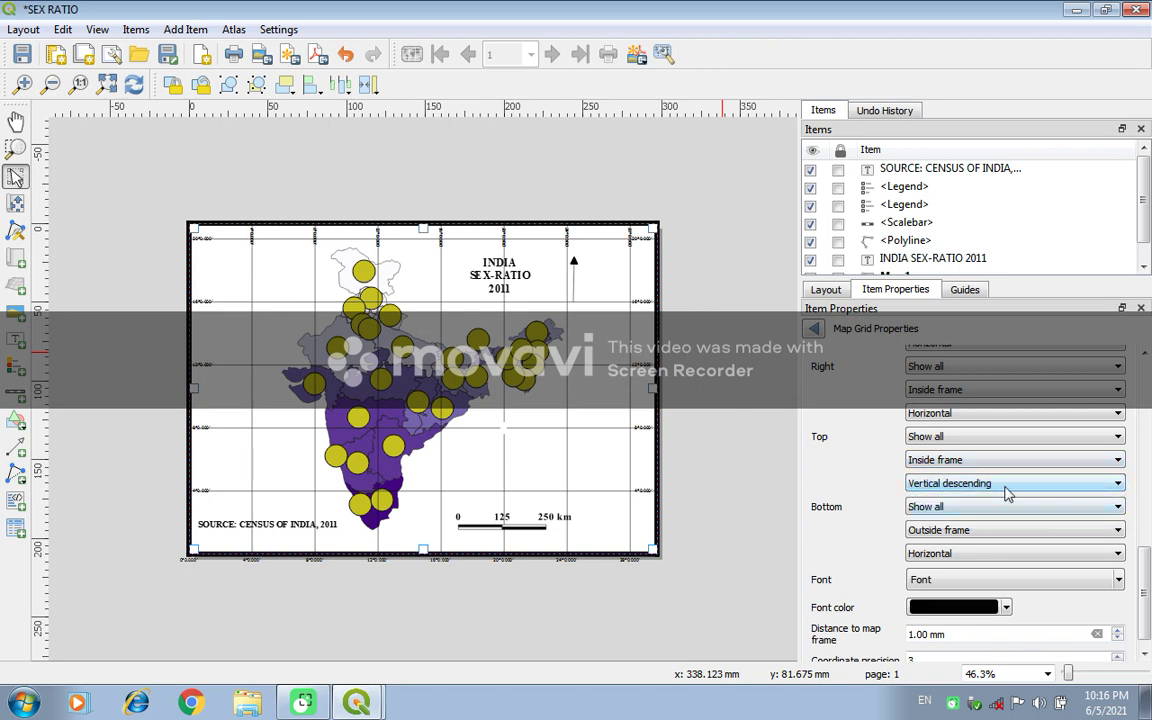
{"action": "left_click", "coordinate": [1003, 538]}
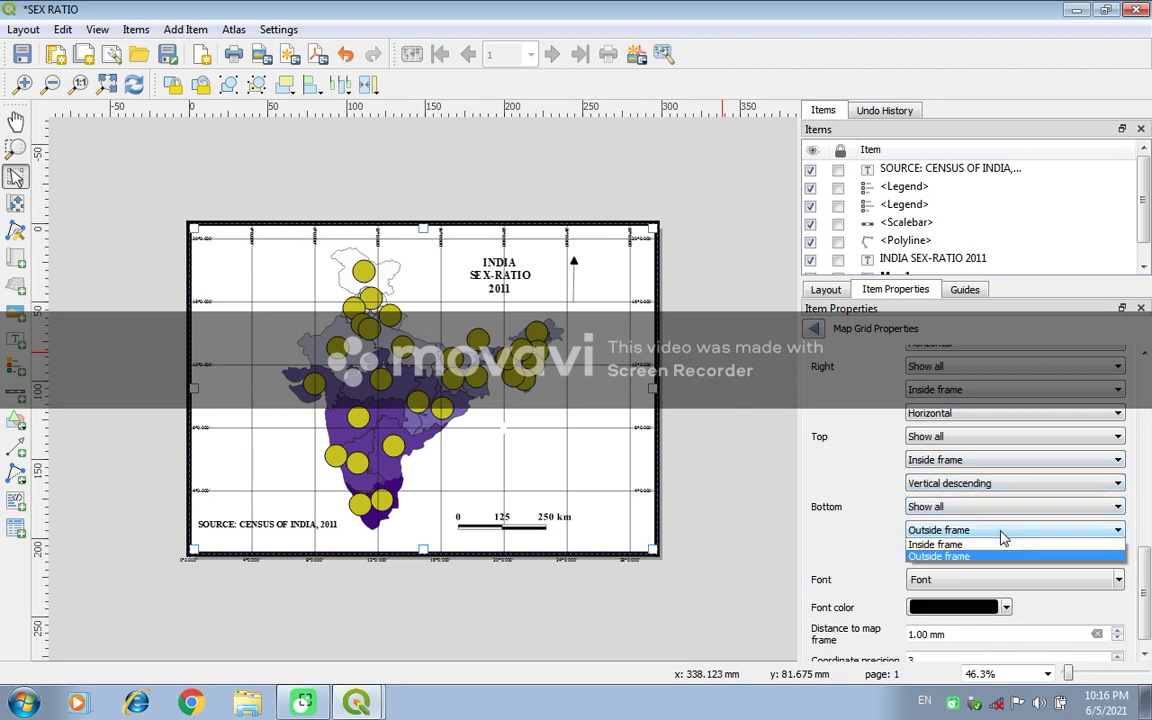
{"action": "left_click", "coordinate": [1000, 546]}
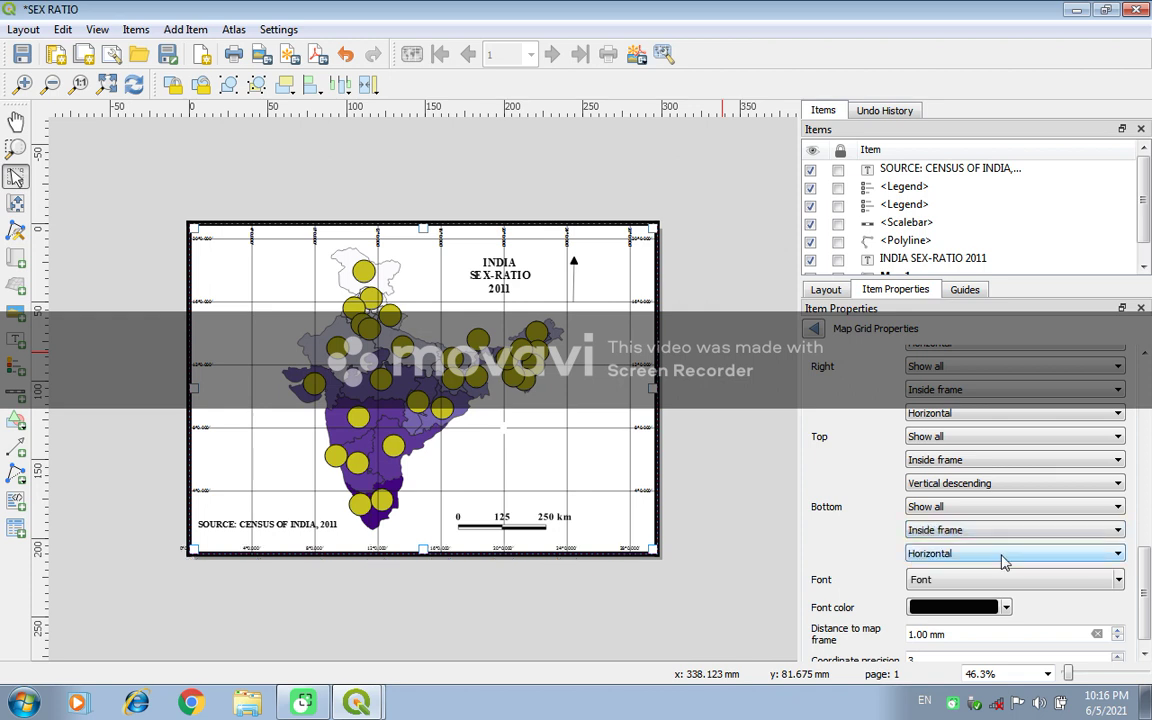
{"action": "left_click", "coordinate": [1003, 555]}
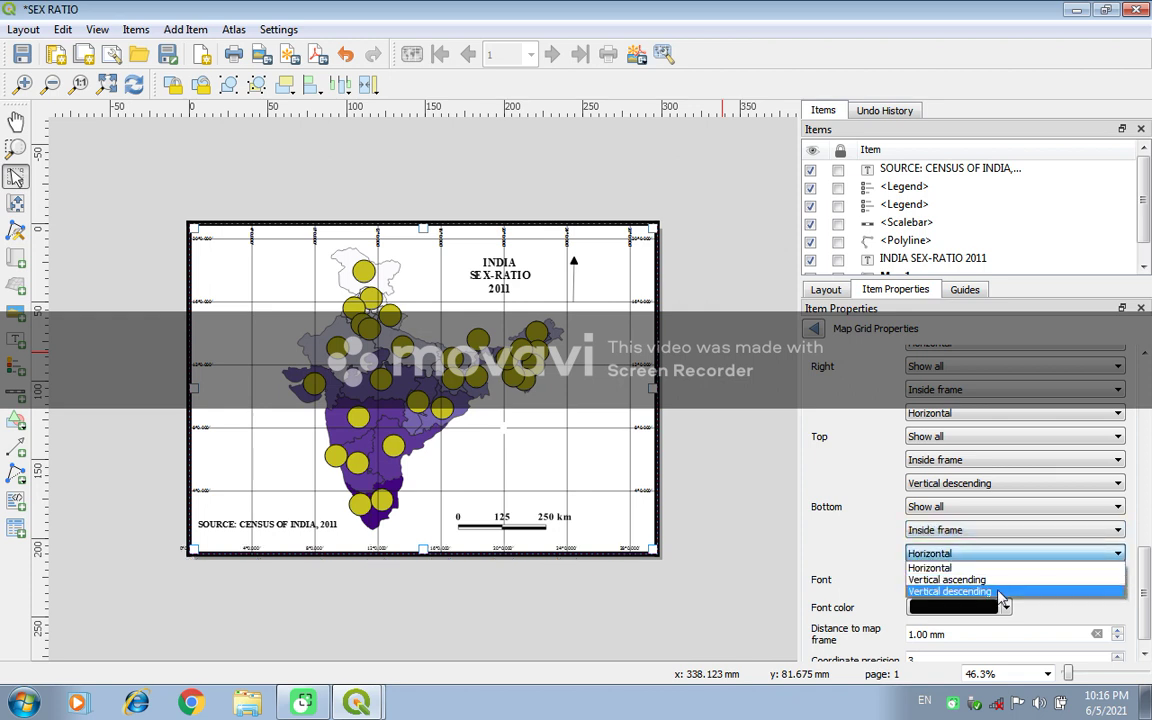
{"action": "left_click", "coordinate": [999, 593]}
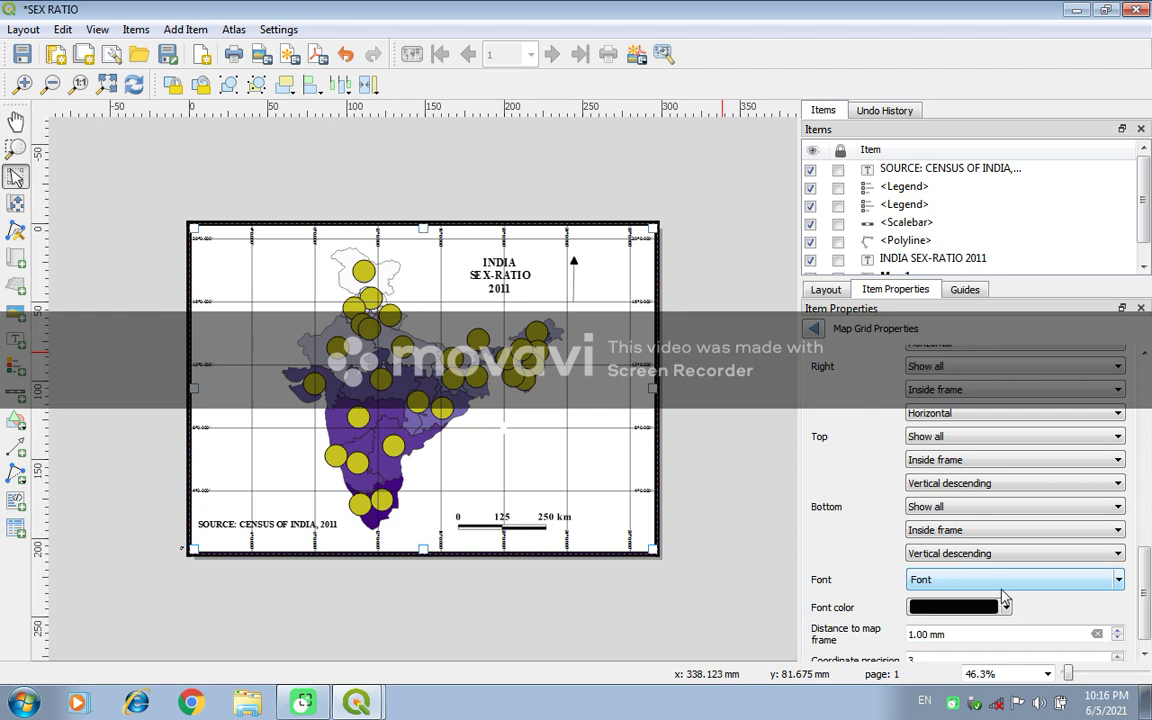
Set the orientation of both the bottom and top grid coordinates to Horizontal
{"action": "left_click", "coordinate": [1008, 554]}
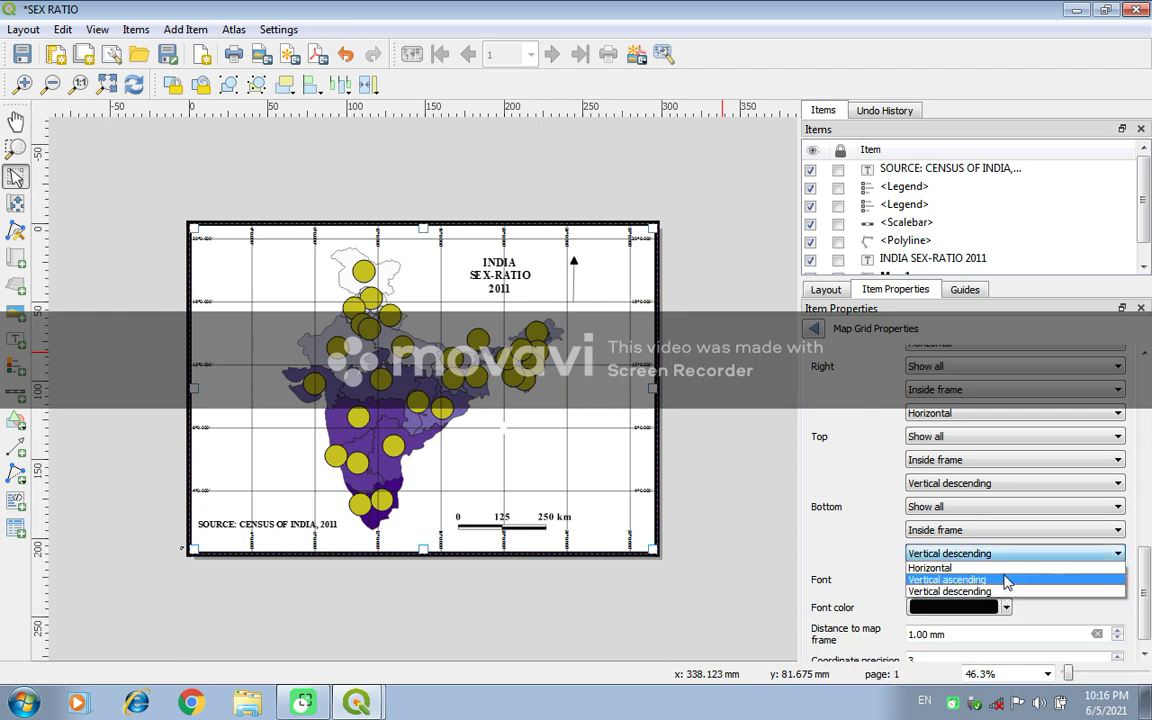
{"action": "left_click", "coordinate": [1003, 568]}
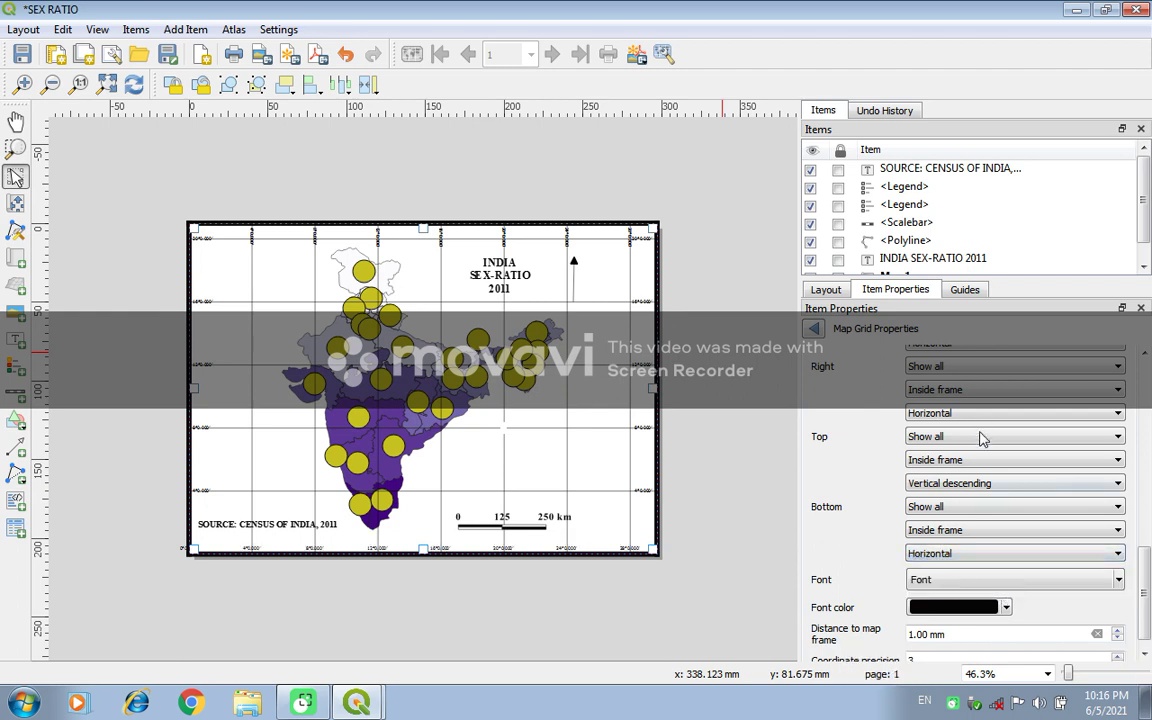
{"action": "left_click", "coordinate": [1006, 485]}
{"action": "left_click", "coordinate": [1003, 498]}
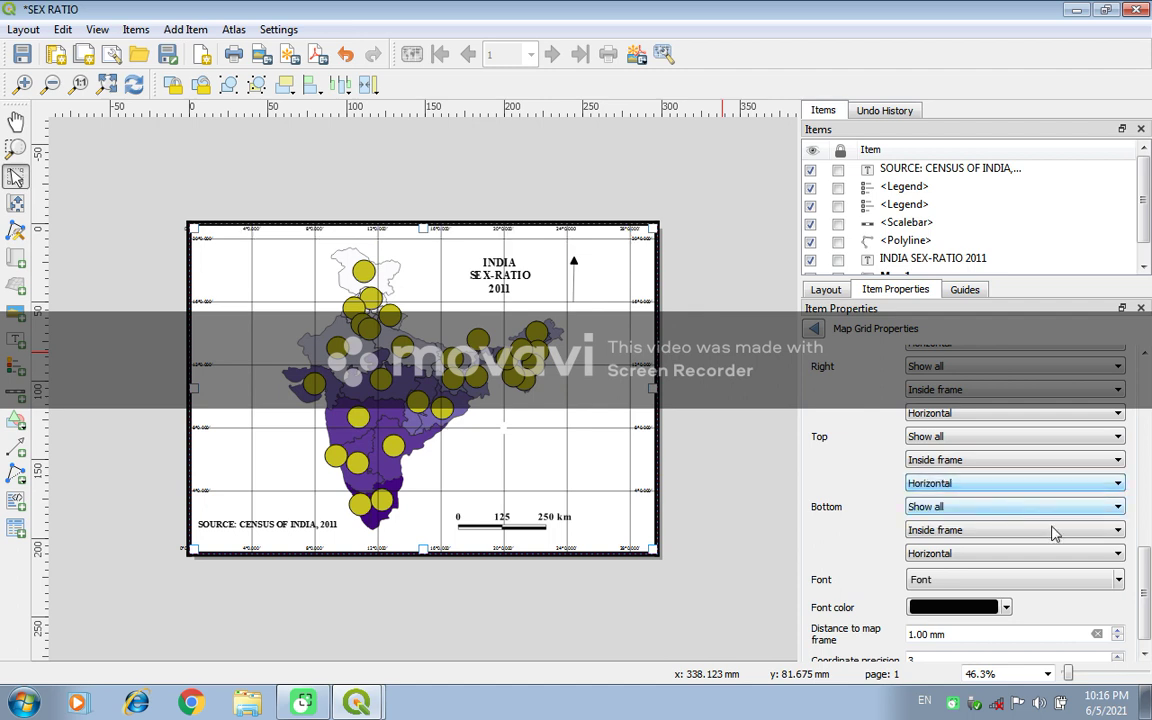
Set the grid coordinate font to Times New Roman in Bold style
{"action": "scroll", "coordinate": [1145, 590], "scroll_direction": "down", "scroll_amount": 1}
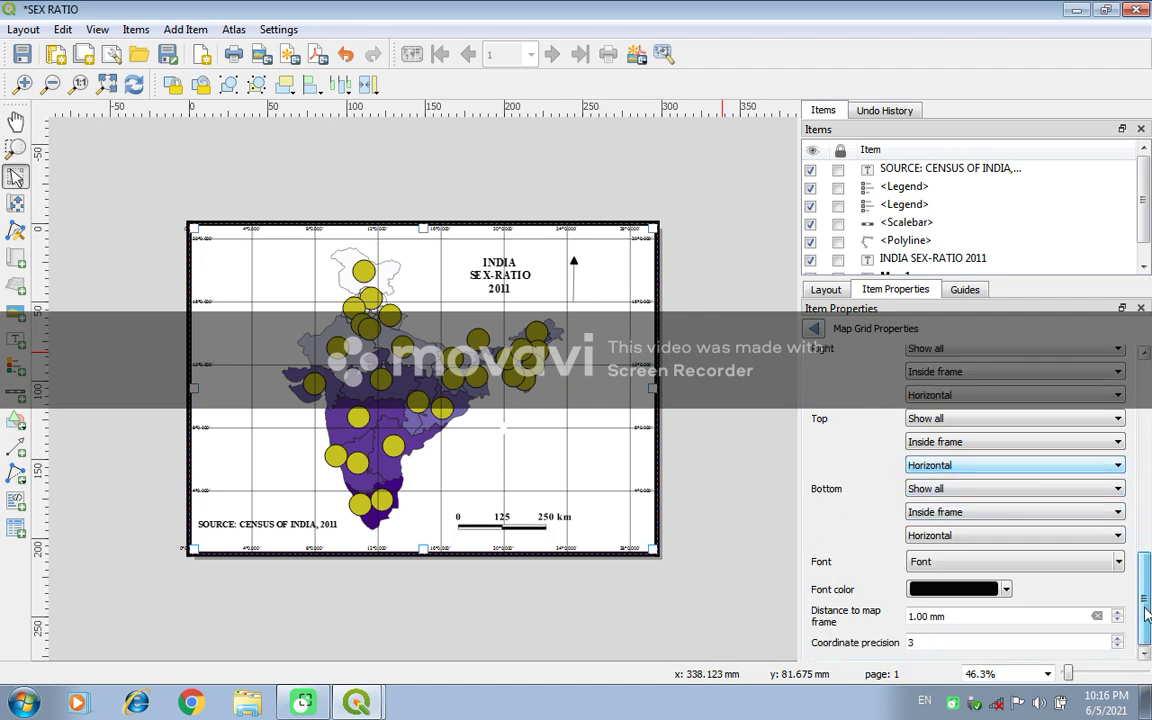
{"action": "left_click", "coordinate": [1095, 568]}
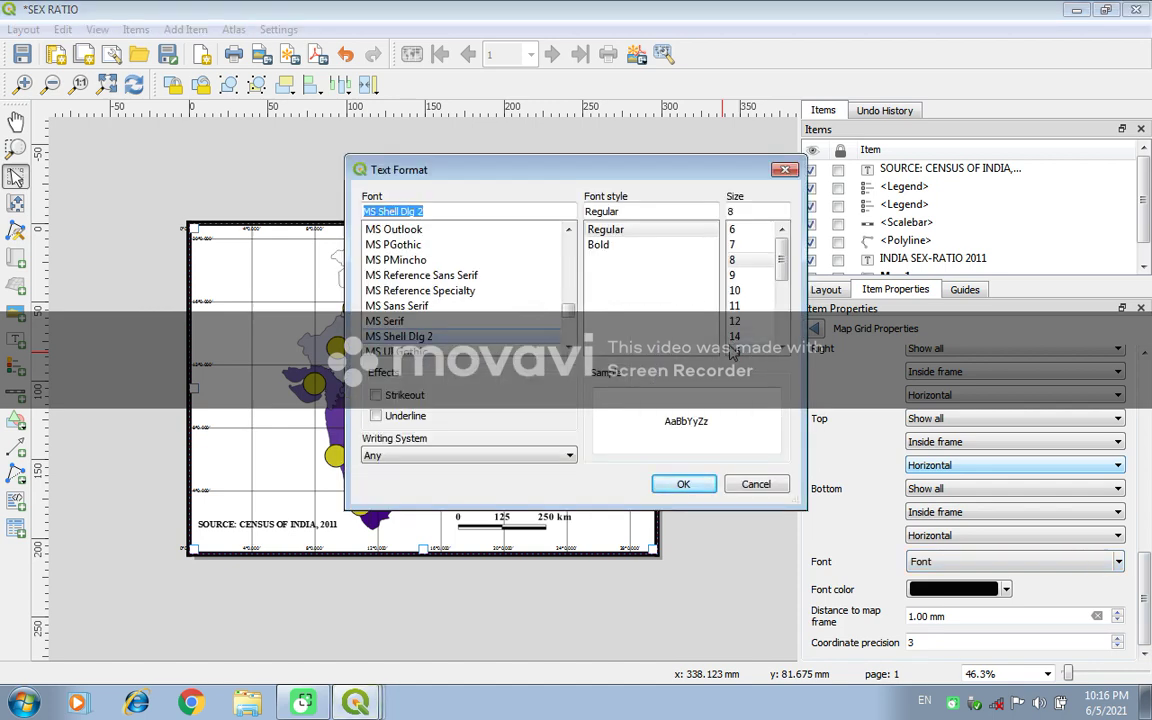
{"action": "key", "text": "t"}
{"action": "left_click", "coordinate": [570, 348]}
{"action": "left_click", "coordinate": [570, 348]}
{"action": "left_click", "coordinate": [570, 348]}
{"action": "left_click", "coordinate": [570, 348]}
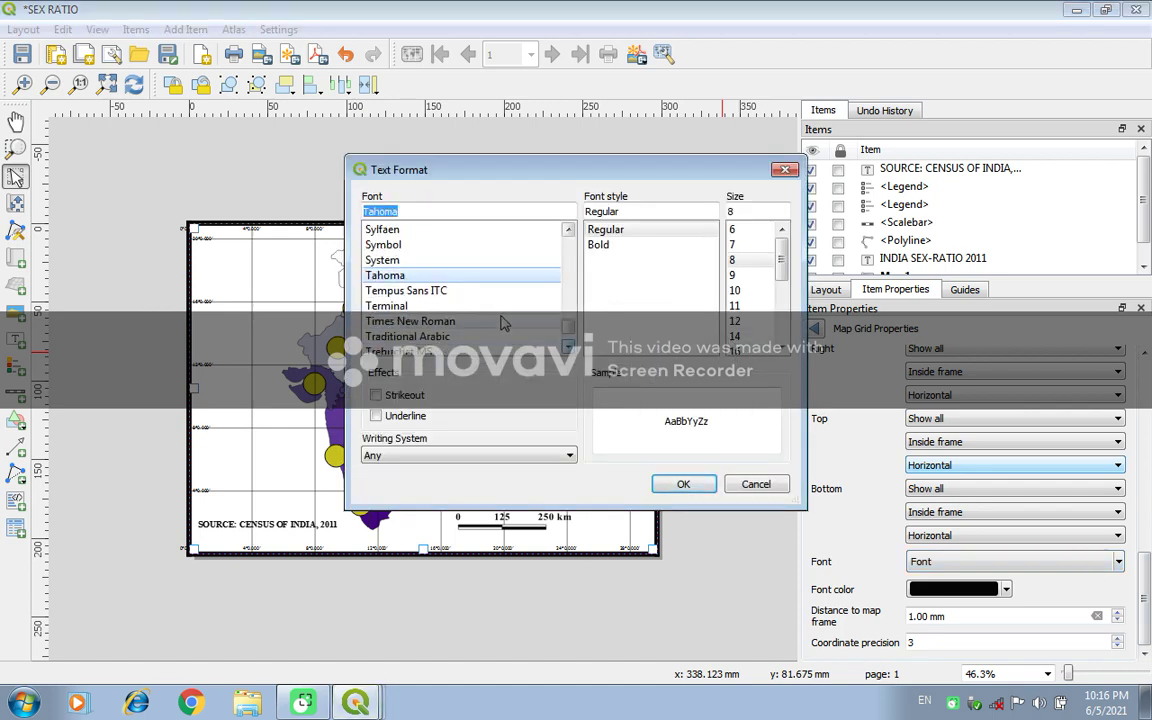
{"action": "left_click", "coordinate": [495, 322]}
{"action": "left_click", "coordinate": [598, 260]}
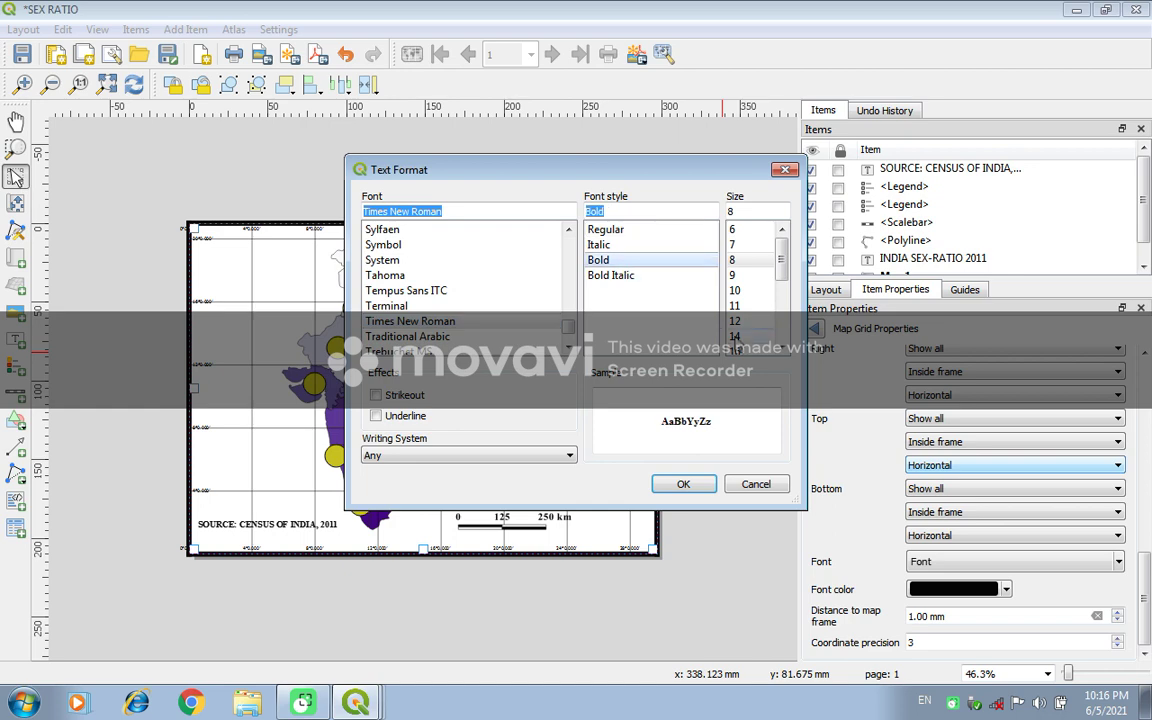
Set the grid coordinate font size to 16 and apply the text format
{"action": "left_click", "coordinate": [781, 346]}
{"action": "left_click", "coordinate": [781, 346]}
{"action": "left_click", "coordinate": [781, 346]}
{"action": "left_click", "coordinate": [781, 346]}
{"action": "left_click", "coordinate": [781, 346]}
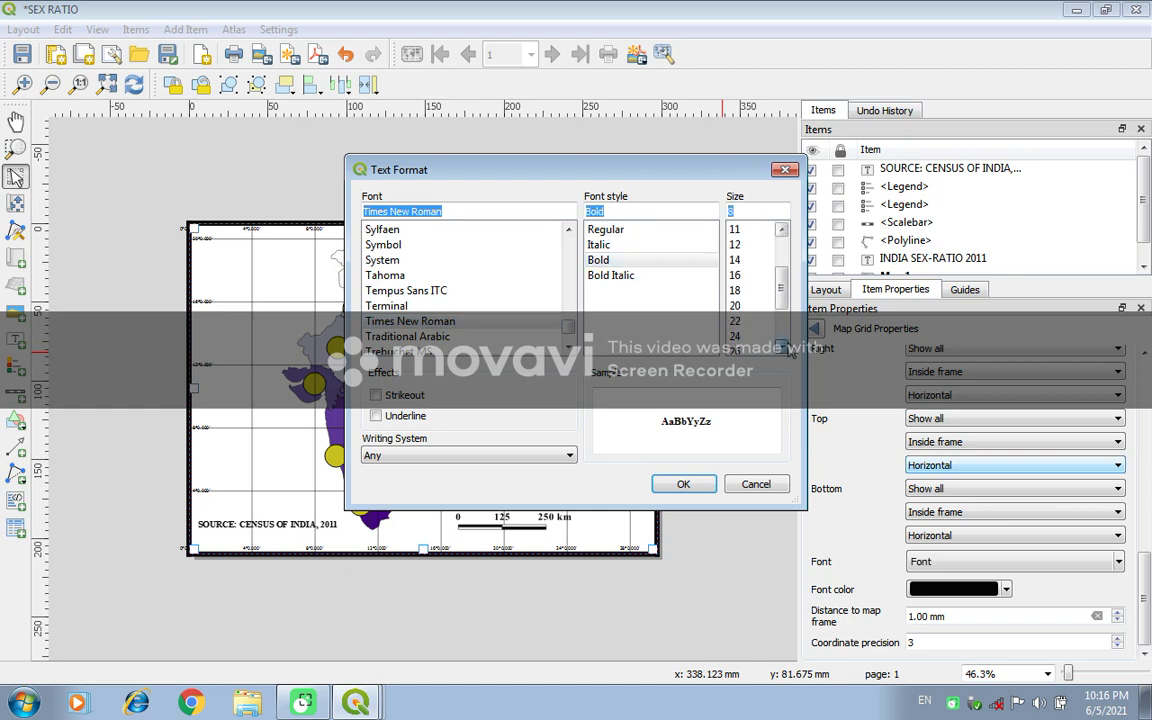
{"action": "left_click", "coordinate": [781, 346]}
{"action": "left_click", "coordinate": [781, 346]}
{"action": "left_click", "coordinate": [781, 346]}
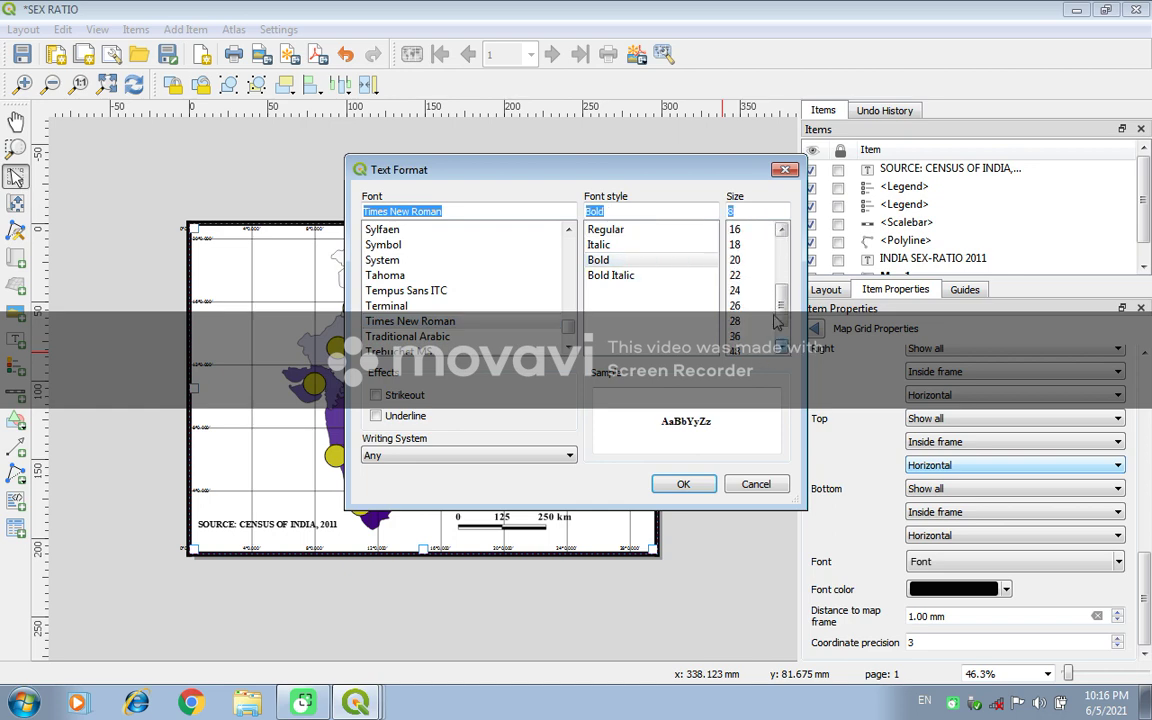
{"action": "left_click", "coordinate": [738, 229]}
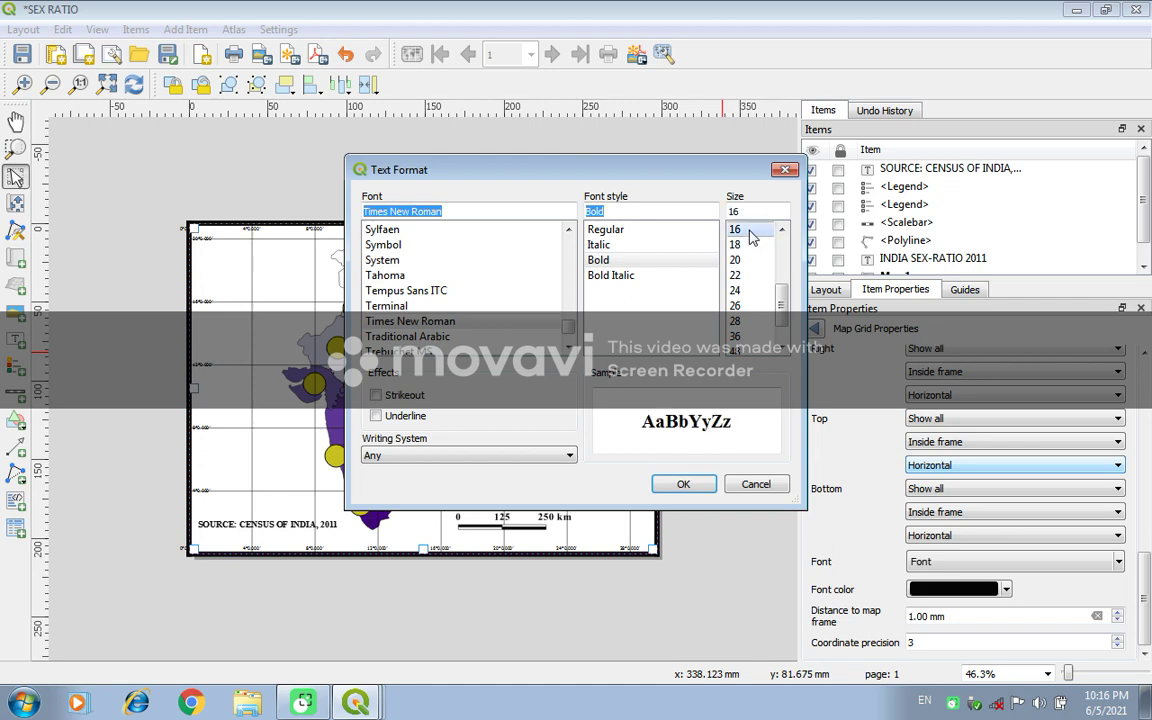
{"action": "left_click", "coordinate": [684, 484]}
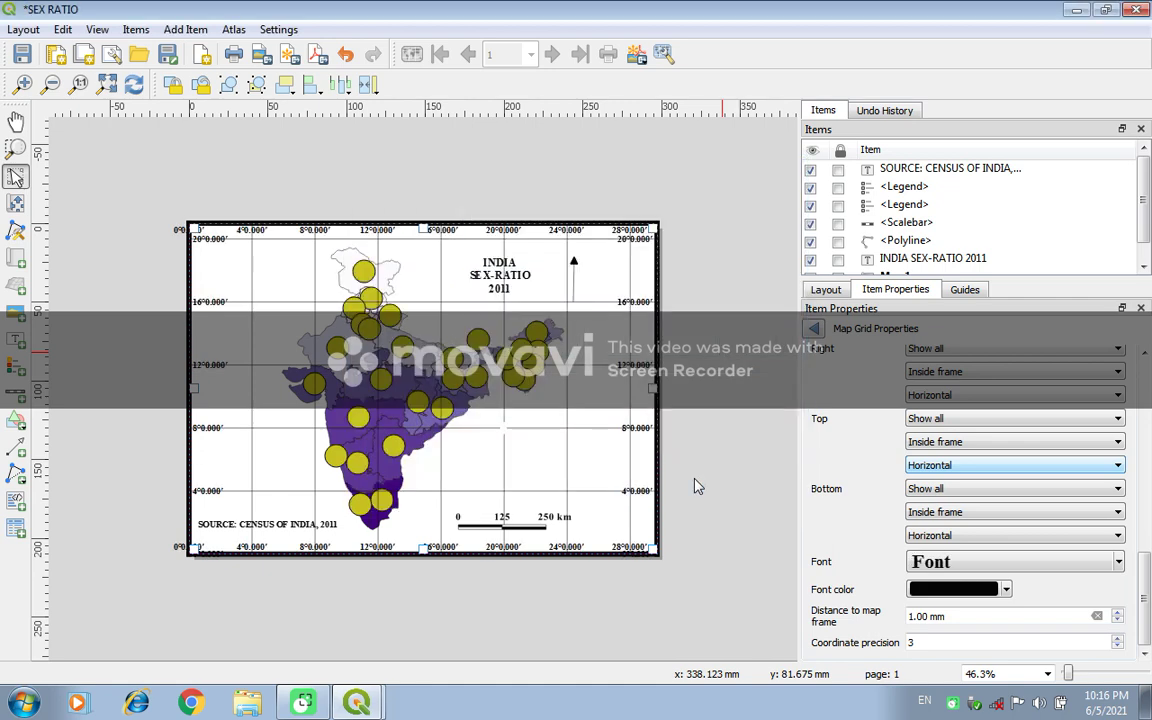
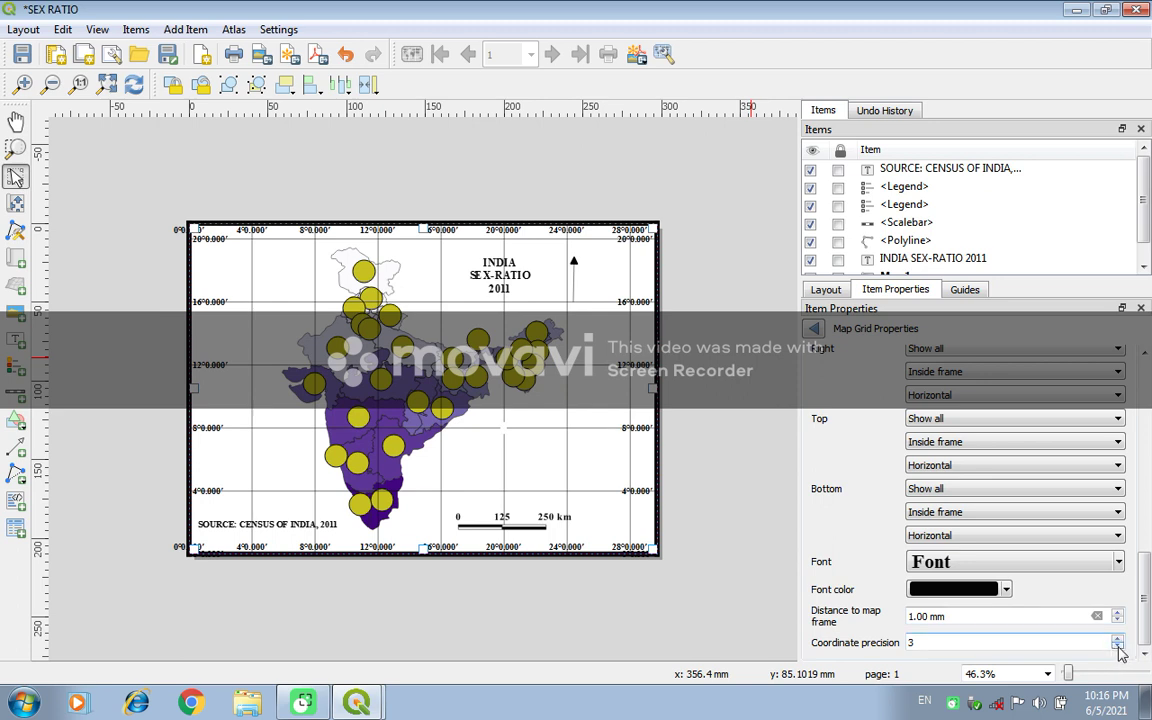
Reduce the grid's coordinate precision to 0 decimal places
{"action": "left_click", "coordinate": [1118, 647]}
{"action": "left_click", "coordinate": [1118, 647]}
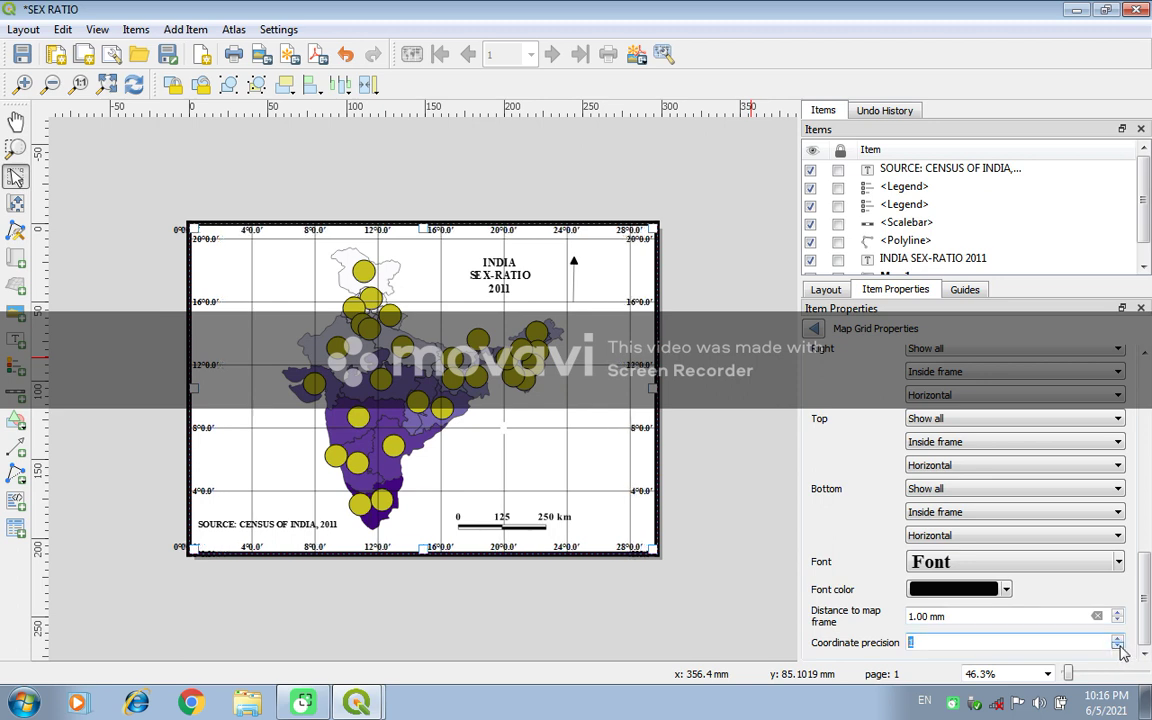
{"action": "left_click", "coordinate": [1118, 647]}
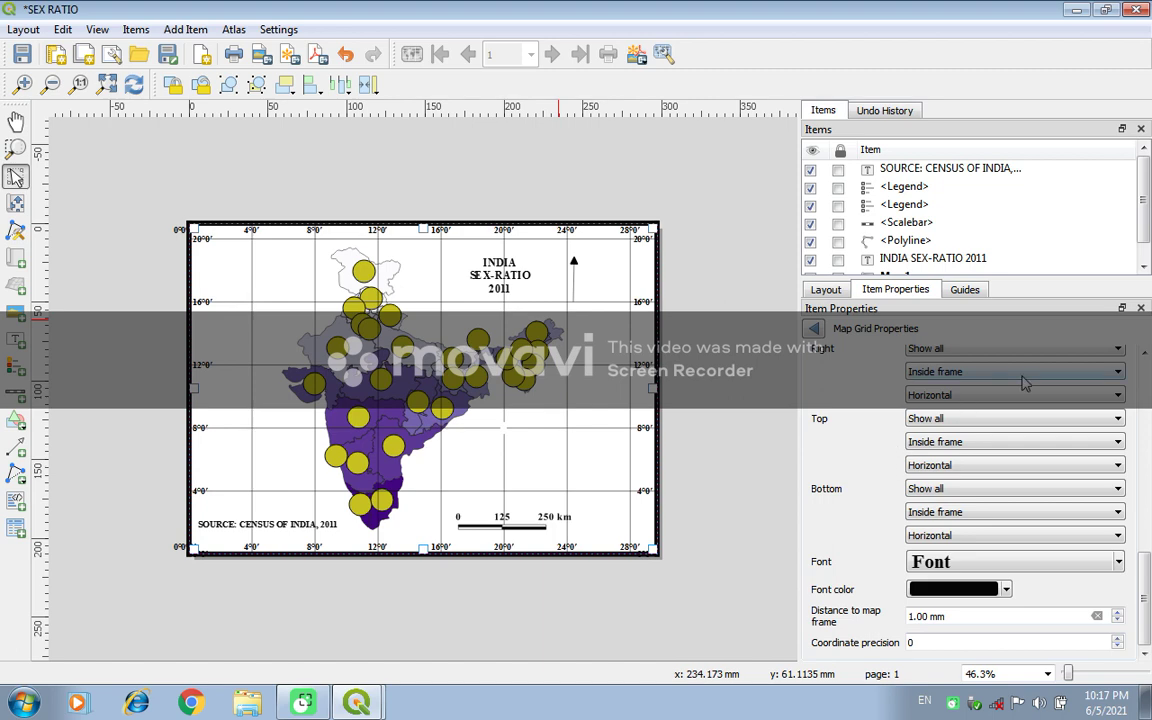
{"action": "scroll", "coordinate": [1147, 477], "scroll_direction": "up", "scroll_amount": 10}
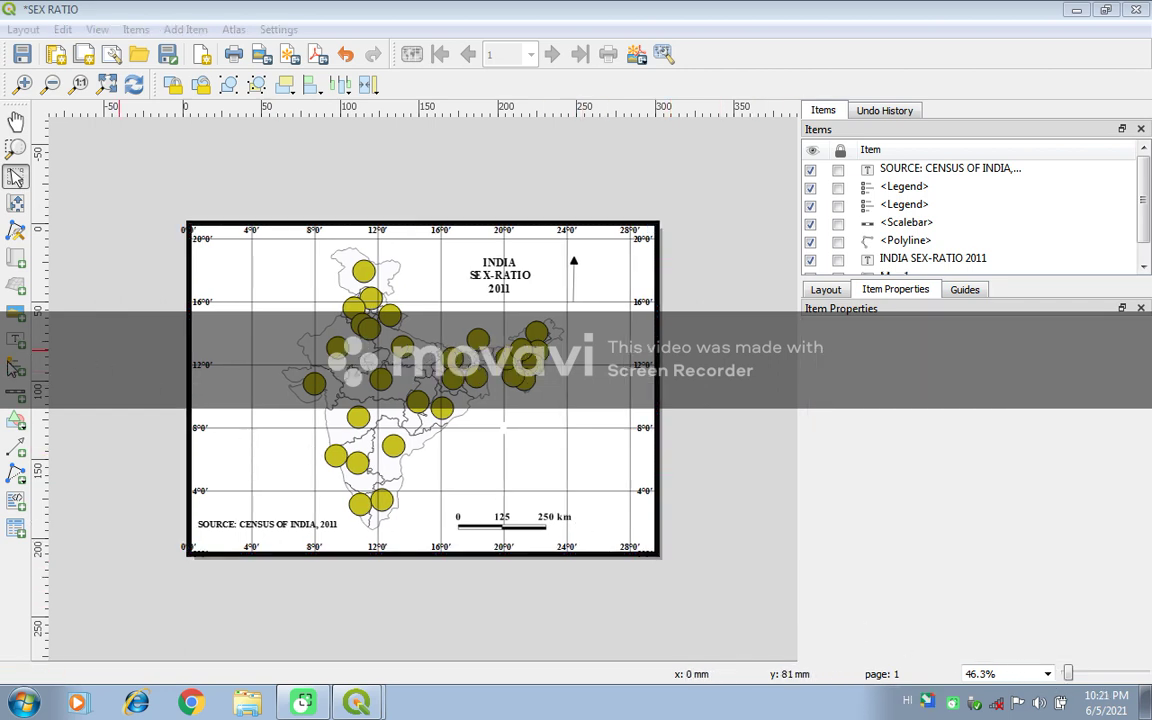
Add a new legend above the scale bar at about X 210 mm, Y 126 mm, with its position units switched to px
{"action": "left_click", "coordinate": [12, 368]}
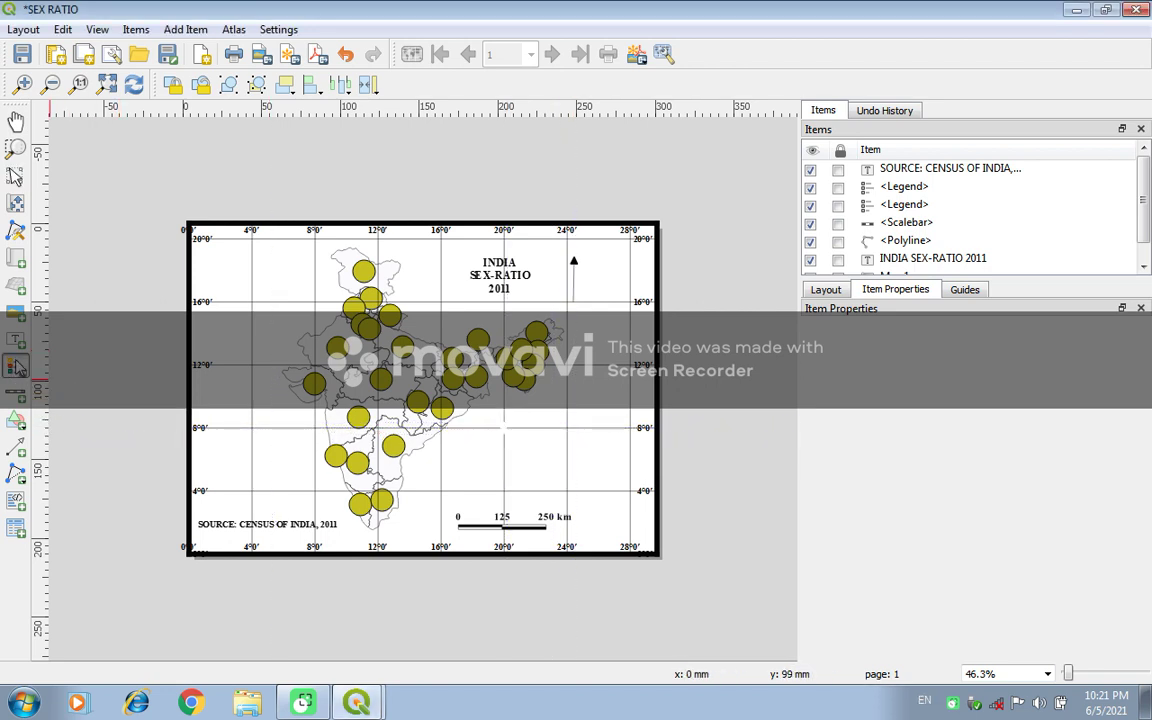
{"action": "left_click", "coordinate": [521, 421]}
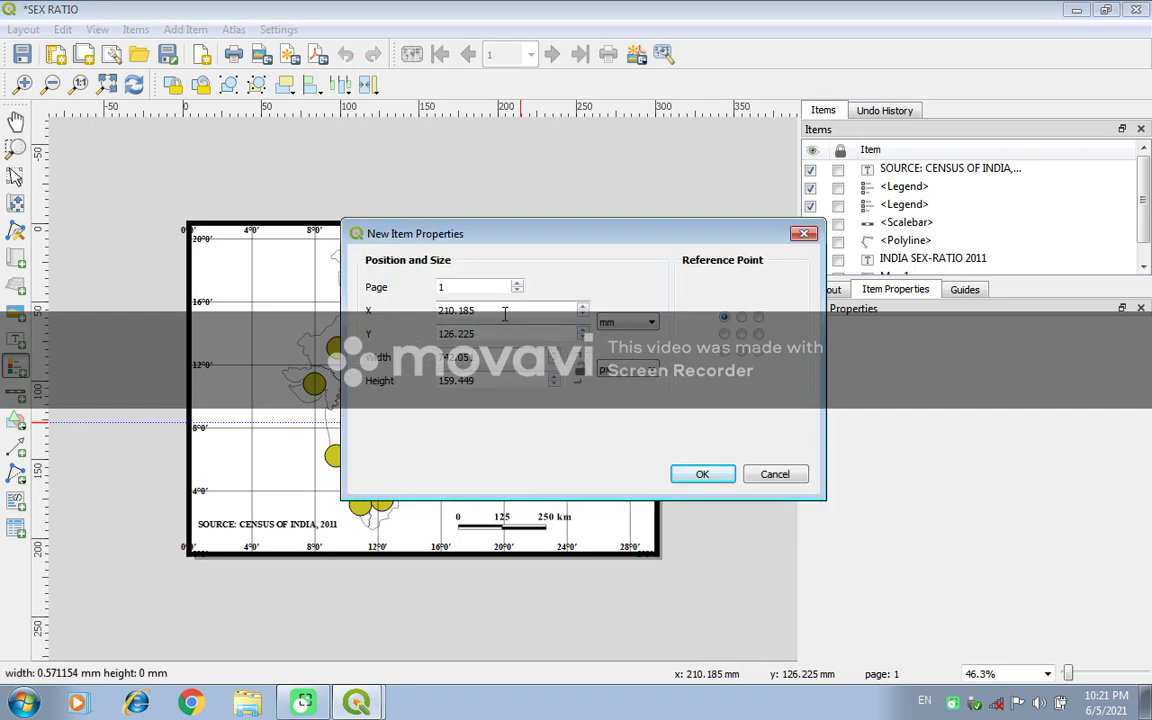
{"action": "left_click", "coordinate": [617, 323]}
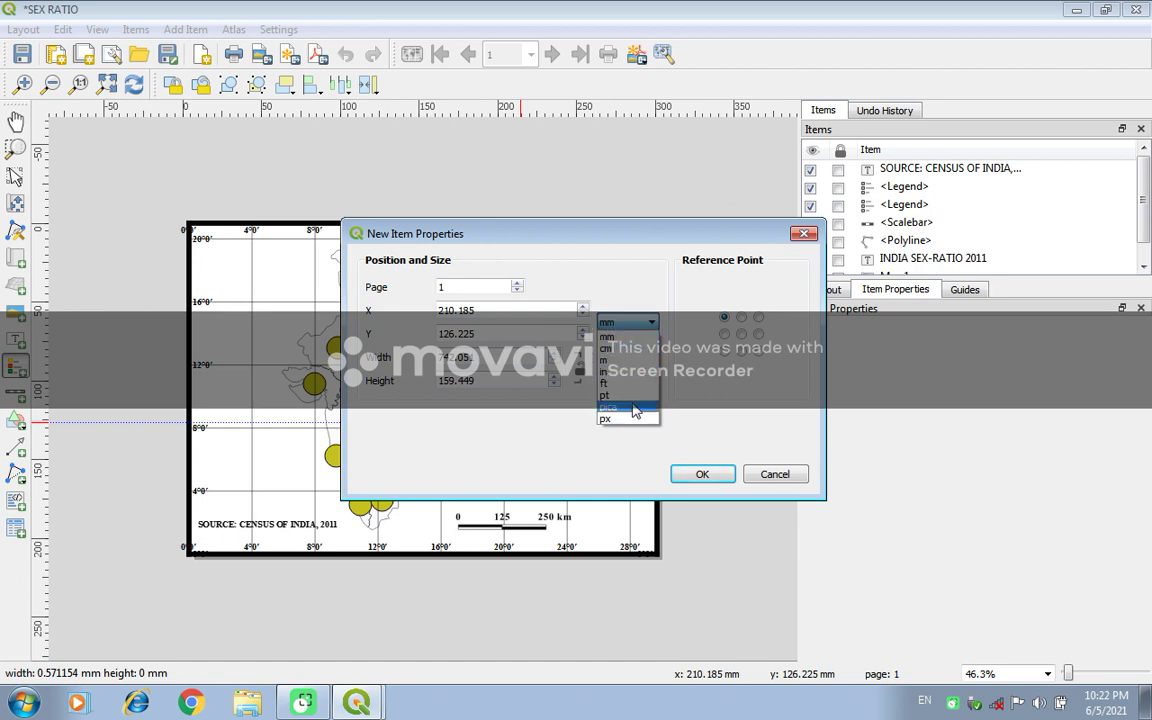
{"action": "left_click", "coordinate": [634, 419]}
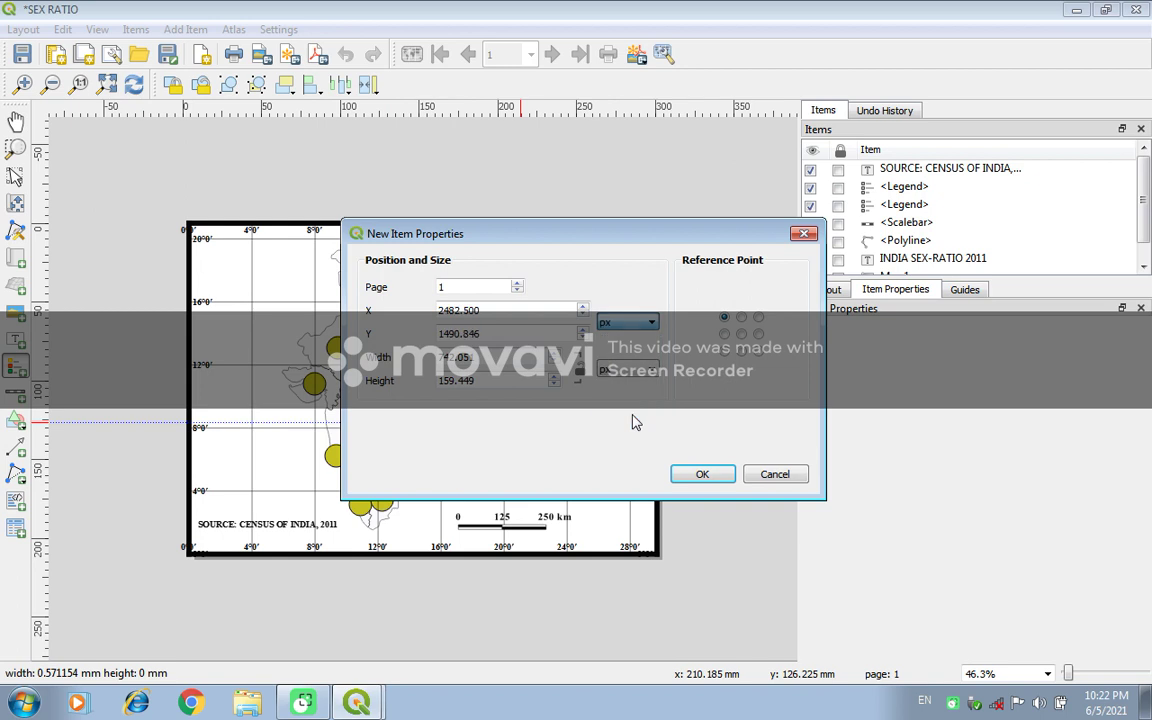
{"action": "left_click", "coordinate": [701, 474]}
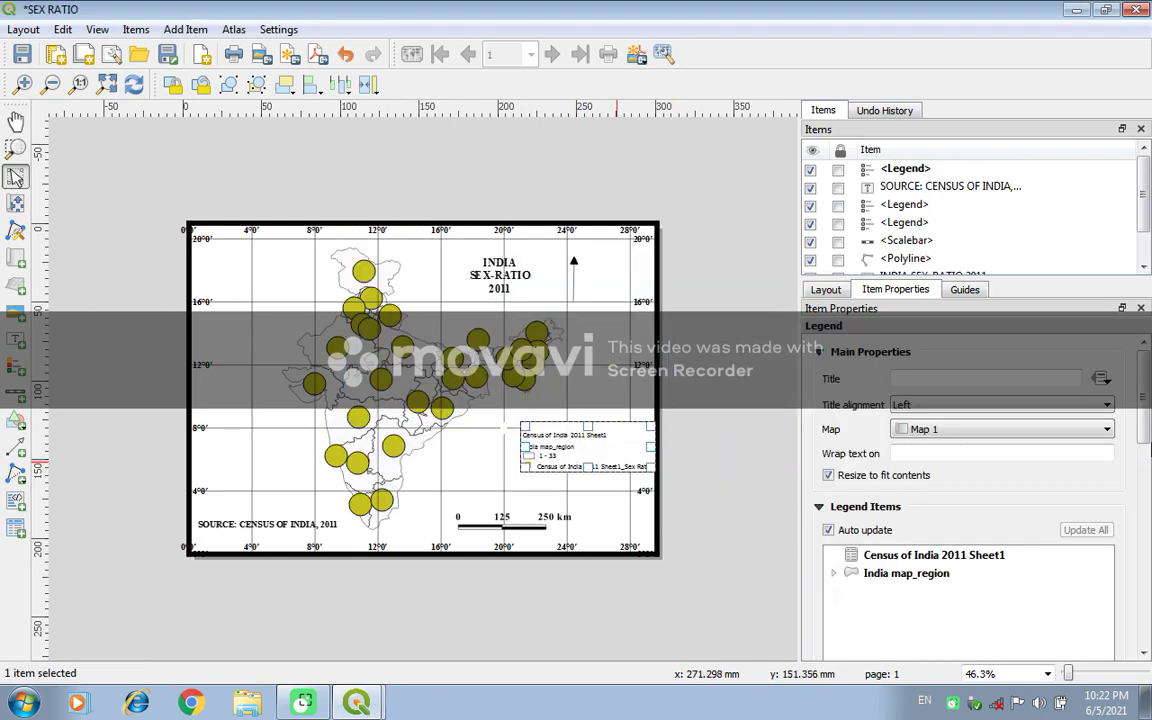
Turn off Auto update for the new legend and add the India map_region layer to its items
{"action": "scroll", "coordinate": [1125, 473], "scroll_direction": "down", "scroll_amount": 5}
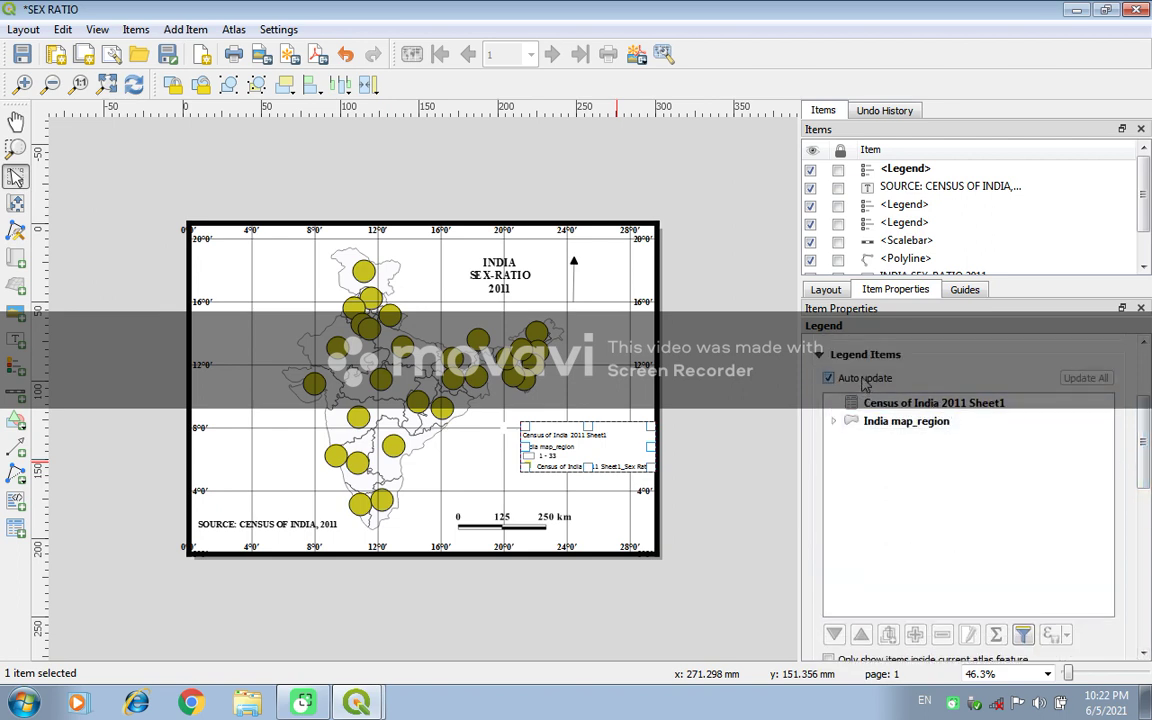
{"action": "left_click", "coordinate": [863, 380]}
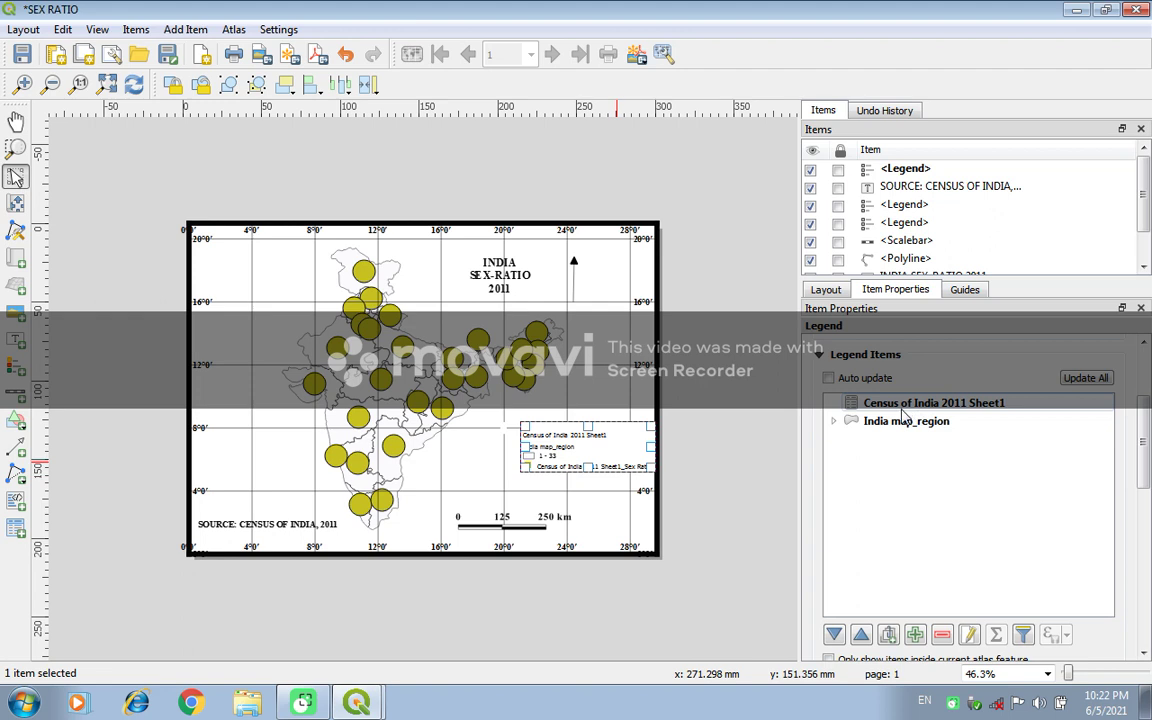
{"action": "left_click", "coordinate": [915, 636]}
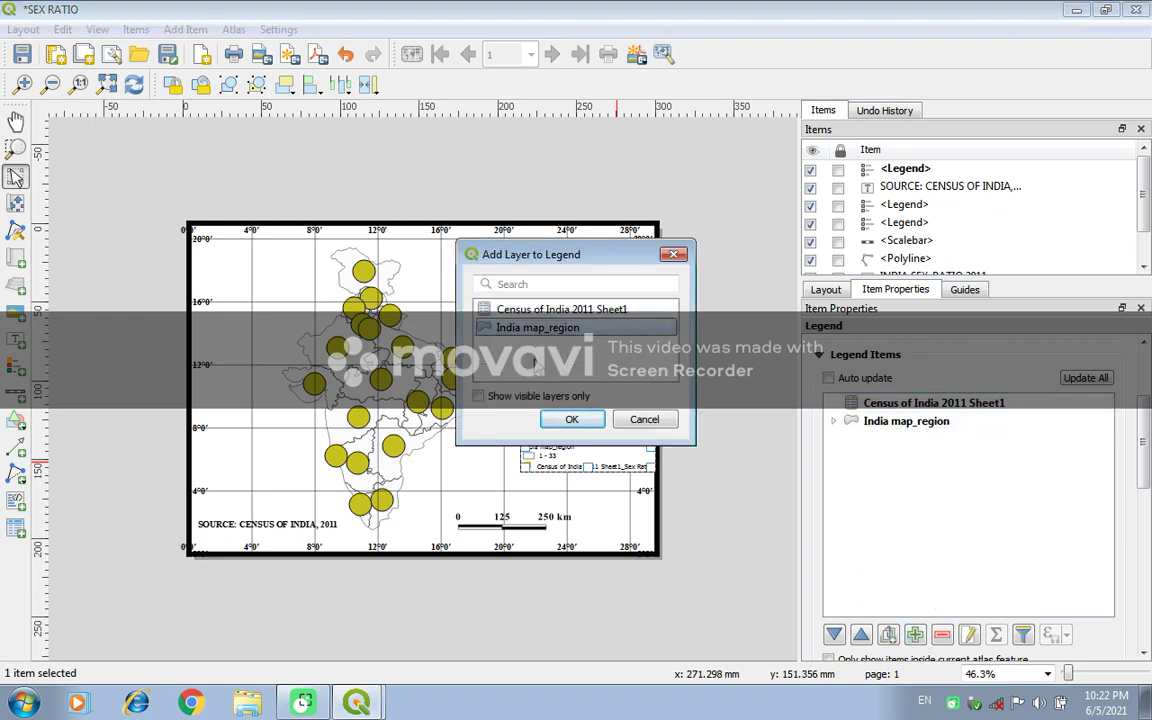
{"action": "left_click", "coordinate": [537, 398]}
{"action": "left_click", "coordinate": [571, 419]}
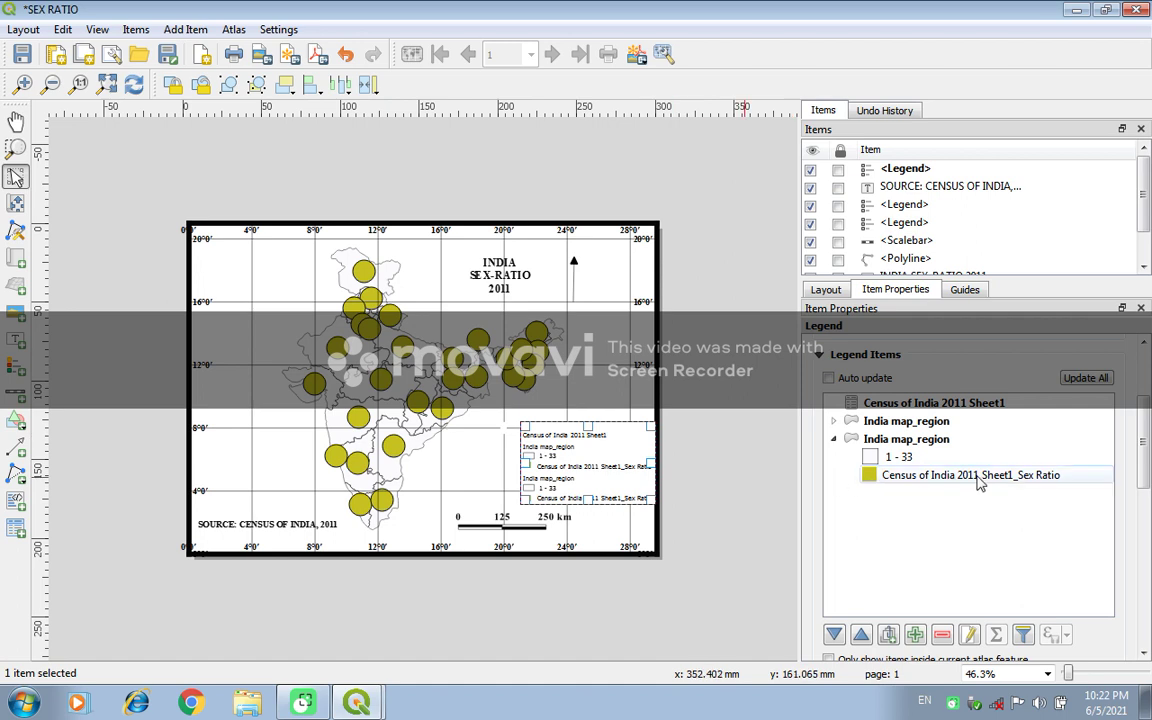
Remove the 1 - 33 class from the newly added India map_region entry and delete the original India map_region entry from the legend
{"action": "left_click", "coordinate": [922, 460]}
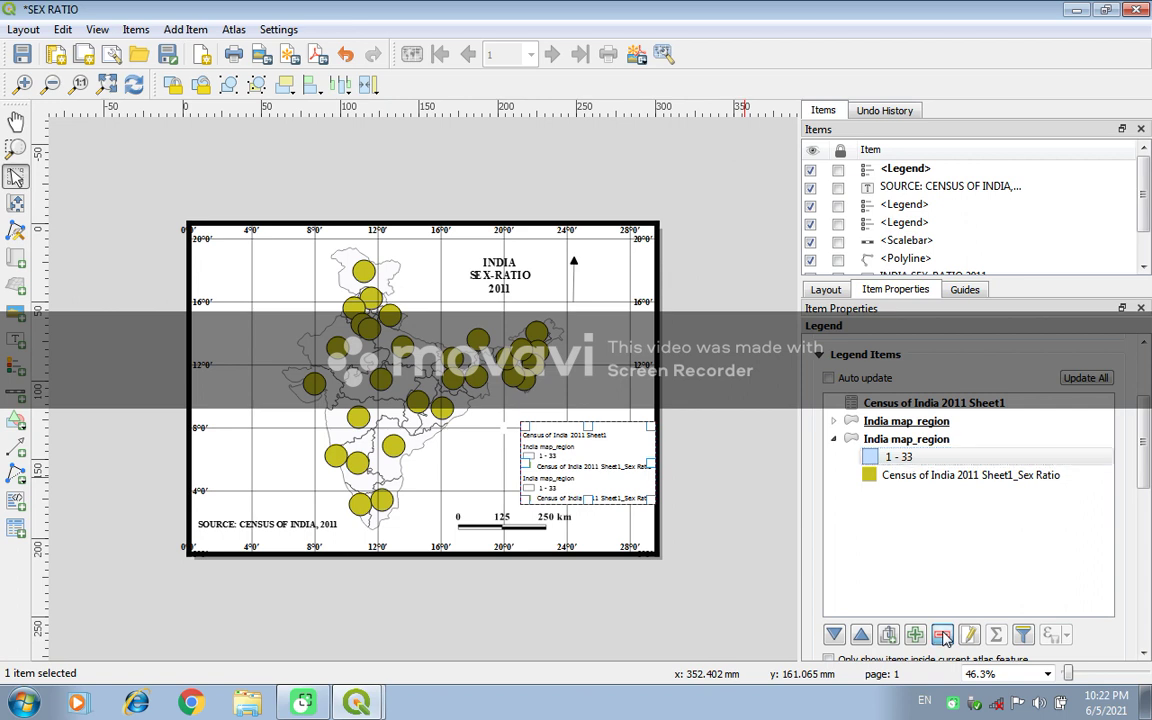
{"action": "left_click", "coordinate": [943, 636]}
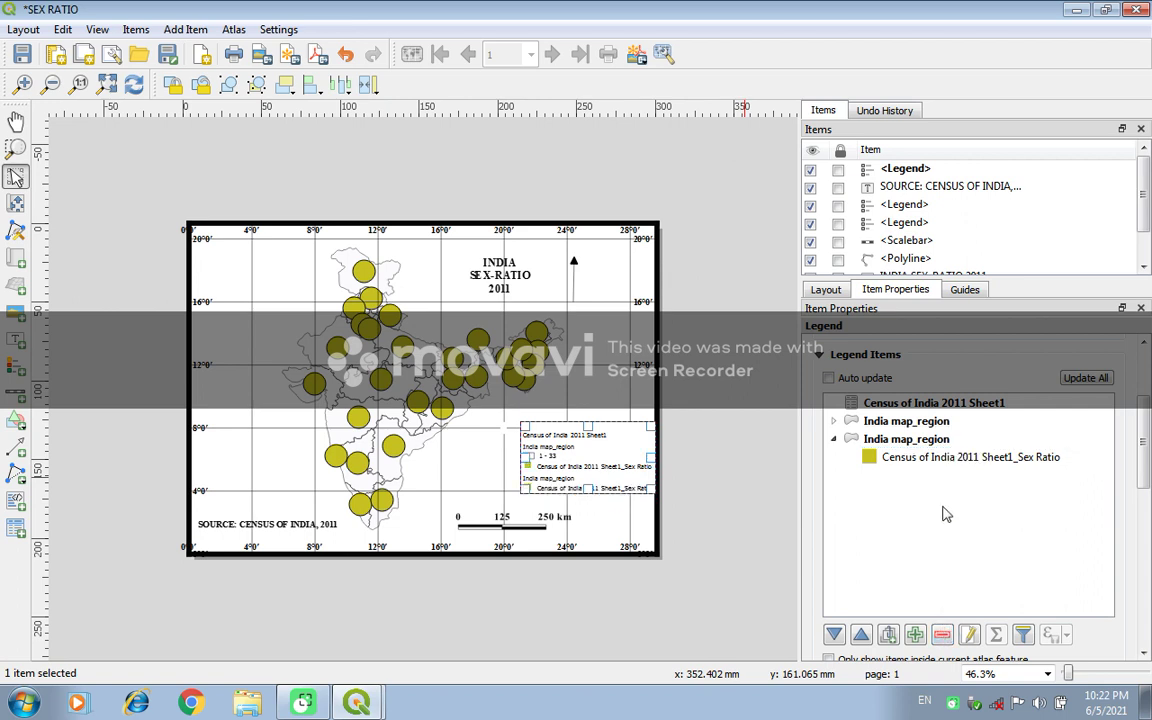
{"action": "left_click", "coordinate": [945, 424]}
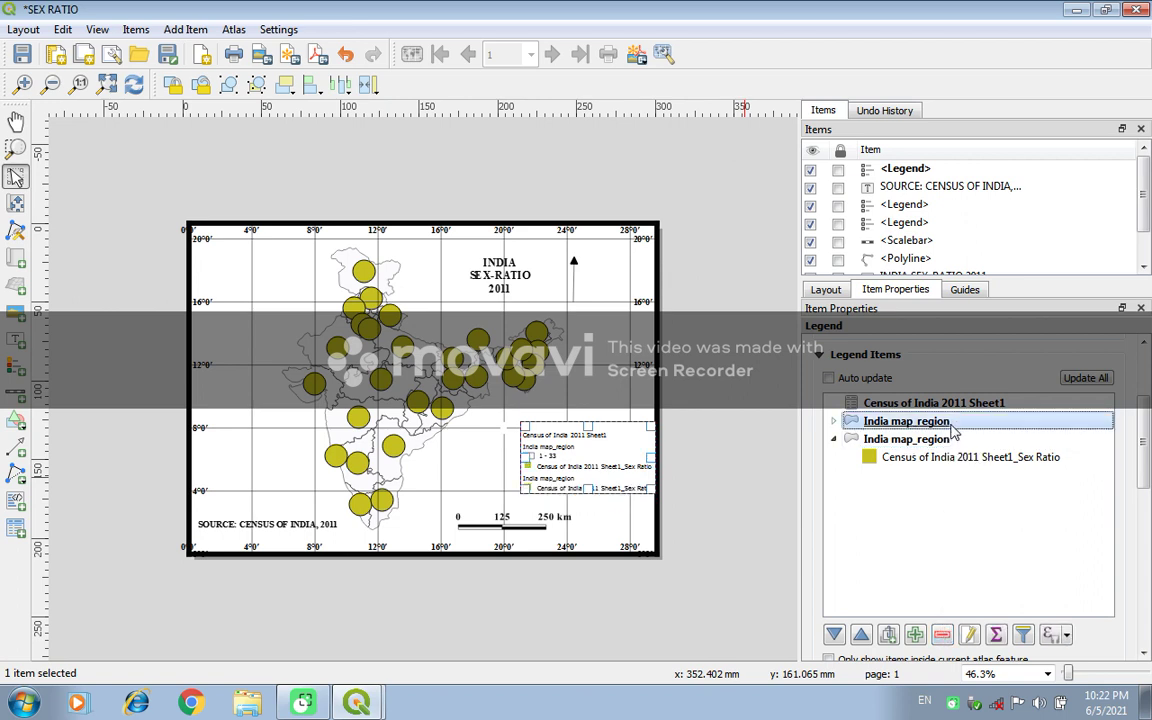
{"action": "left_click", "coordinate": [943, 636]}
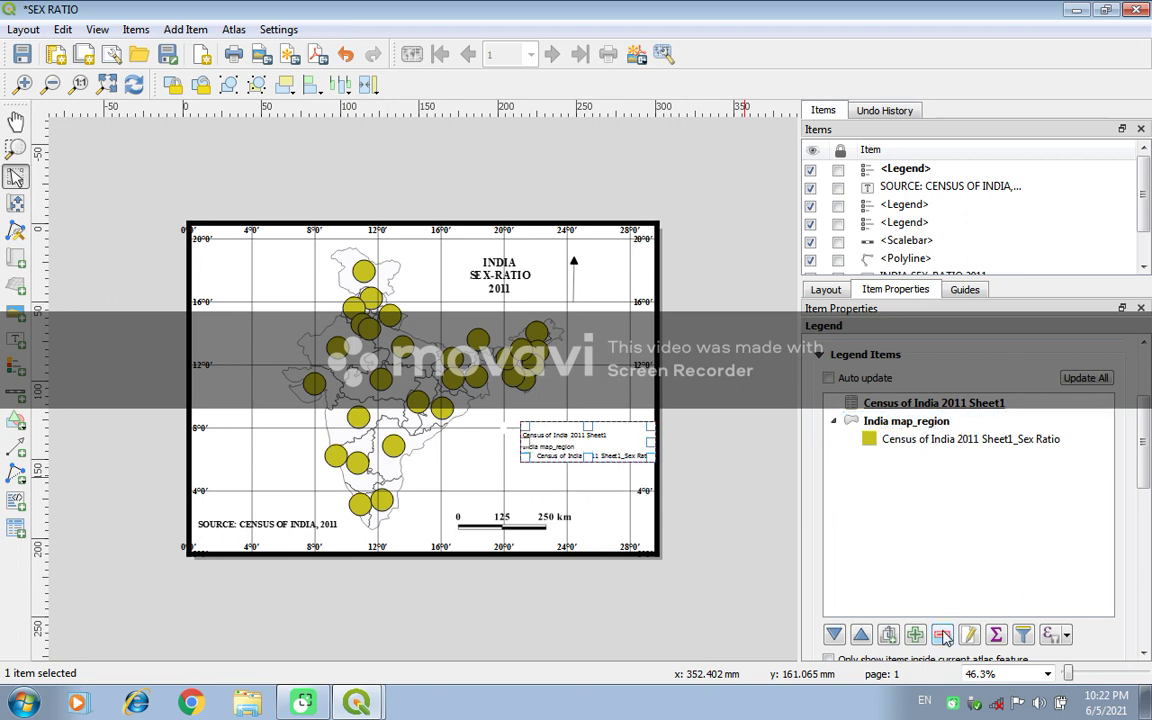
Remove the Census of India 2011 Sheet1 entry from the legend and rename the Census of India 2011 Sheet1_Sex Ratio item as SEX RATIO
{"action": "left_click", "coordinate": [982, 404]}
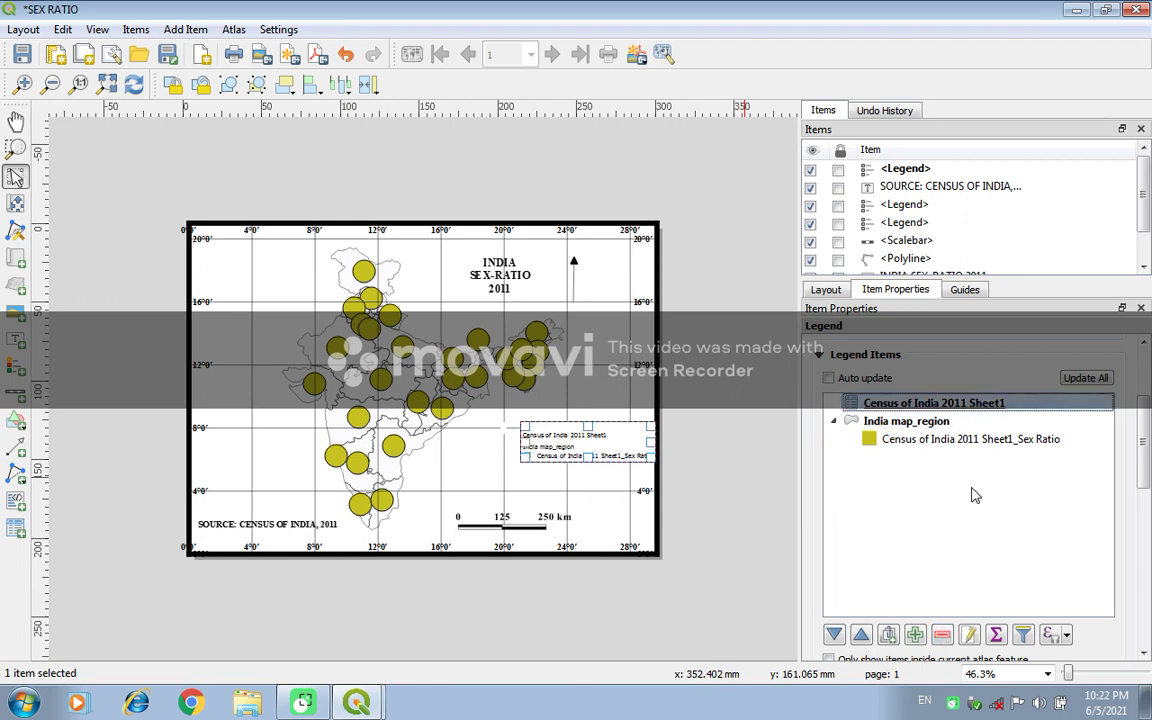
{"action": "left_click", "coordinate": [945, 637]}
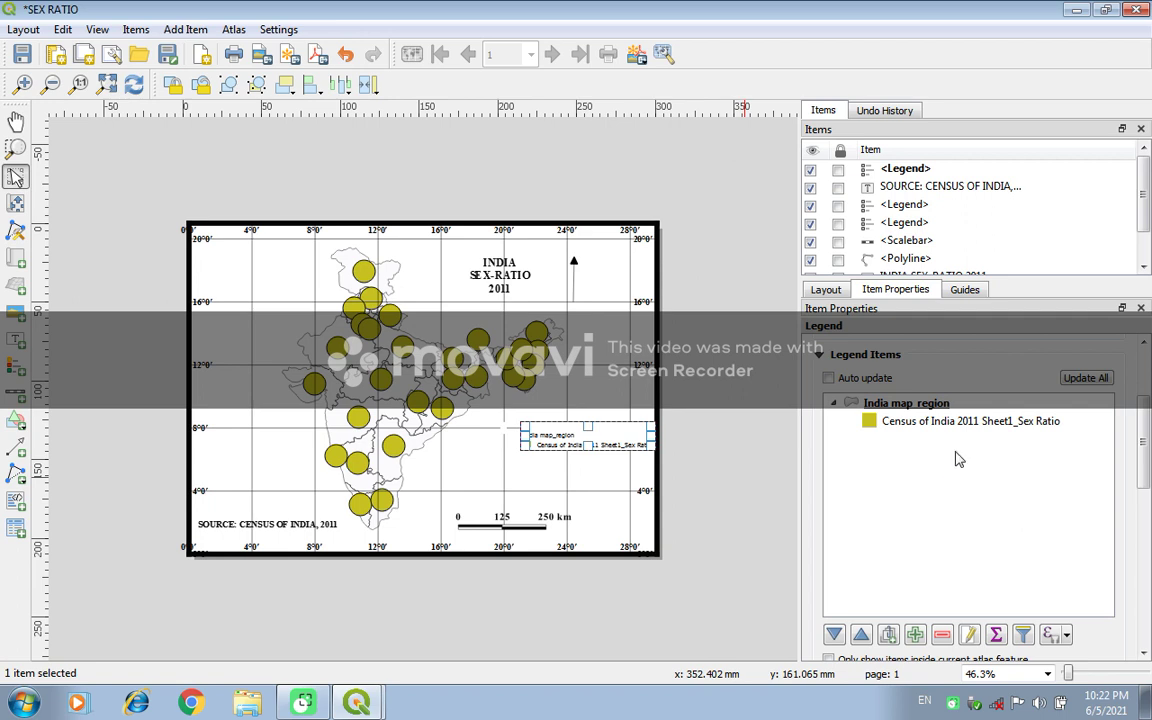
{"action": "left_click", "coordinate": [968, 424]}
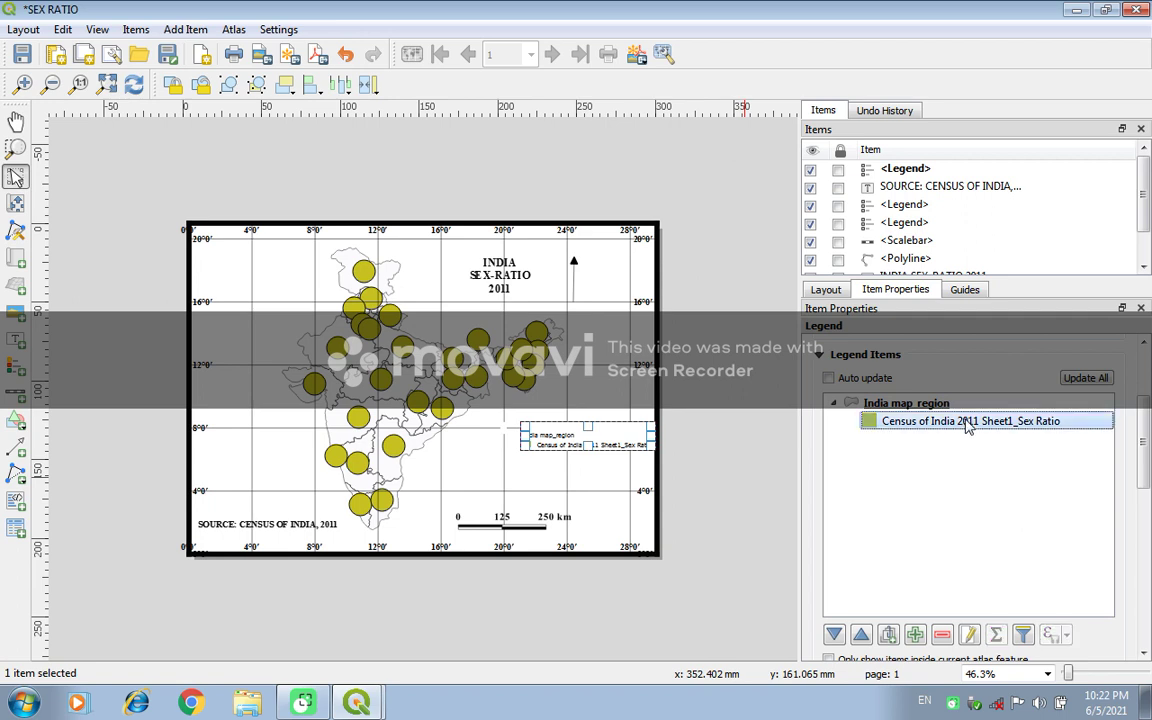
{"action": "left_click", "coordinate": [970, 635]}
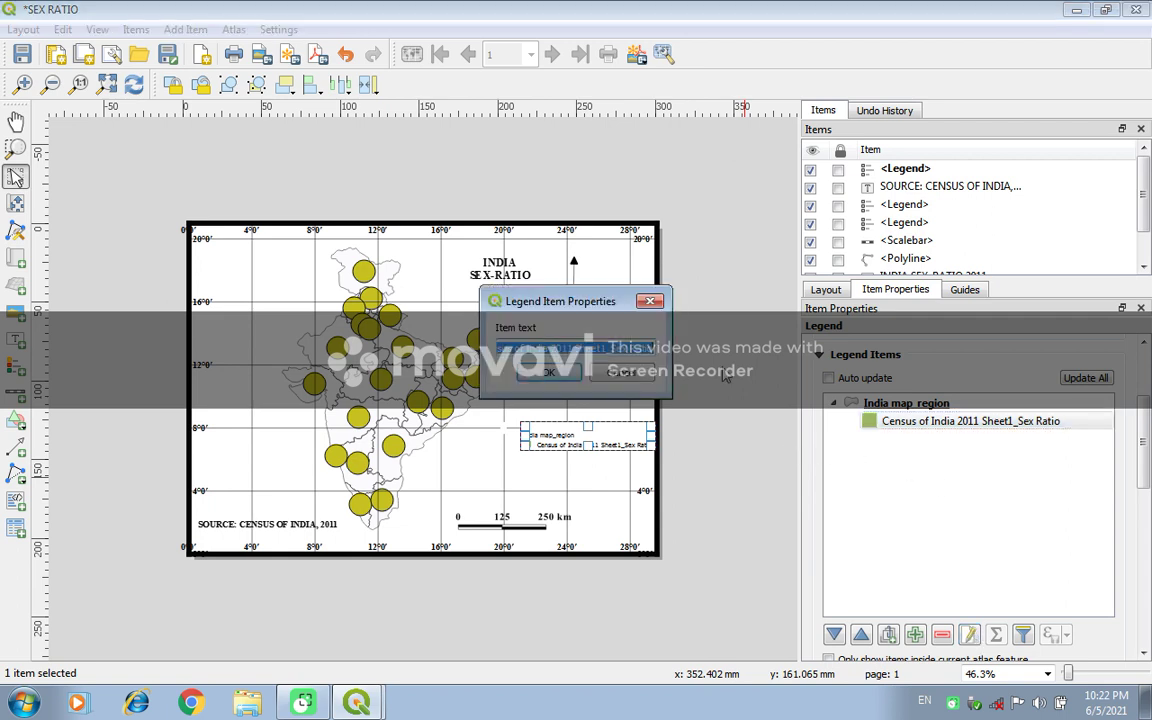
{"action": "left_click", "coordinate": [608, 354]}
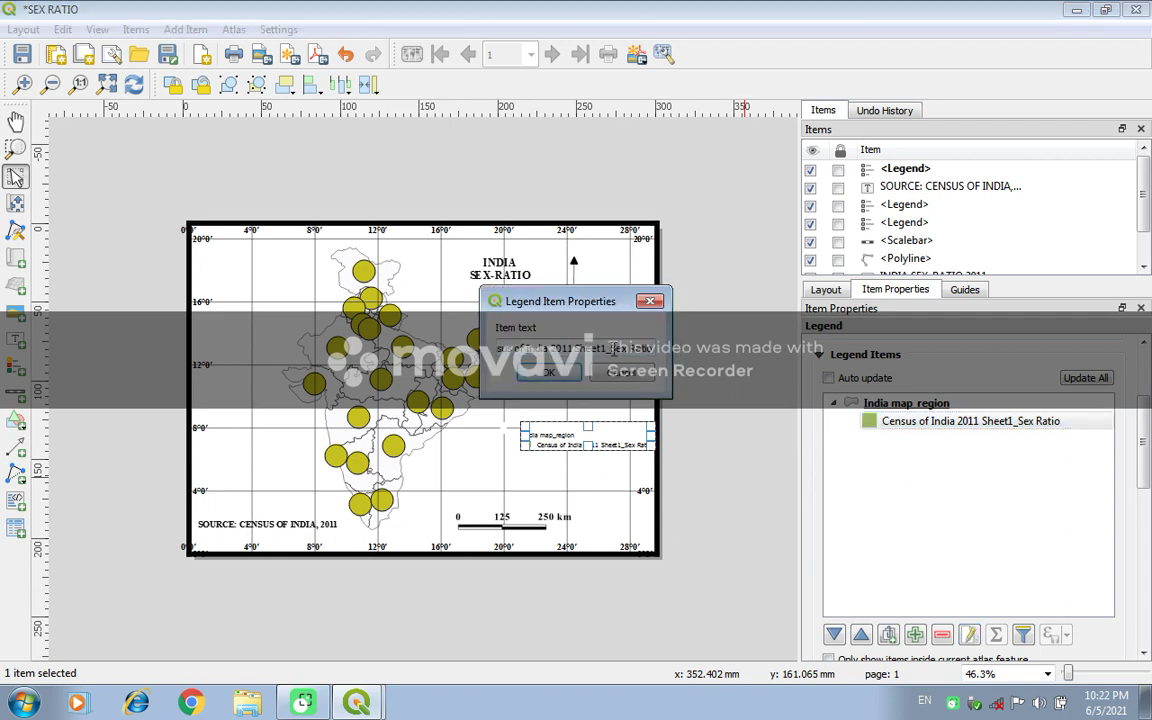
{"action": "key", "text": "Delete"}
{"action": "key", "text": "Delete"}
{"action": "key", "text": "Delete"}
{"action": "key", "text": "Delete"}
{"action": "key", "text": "Delete"}
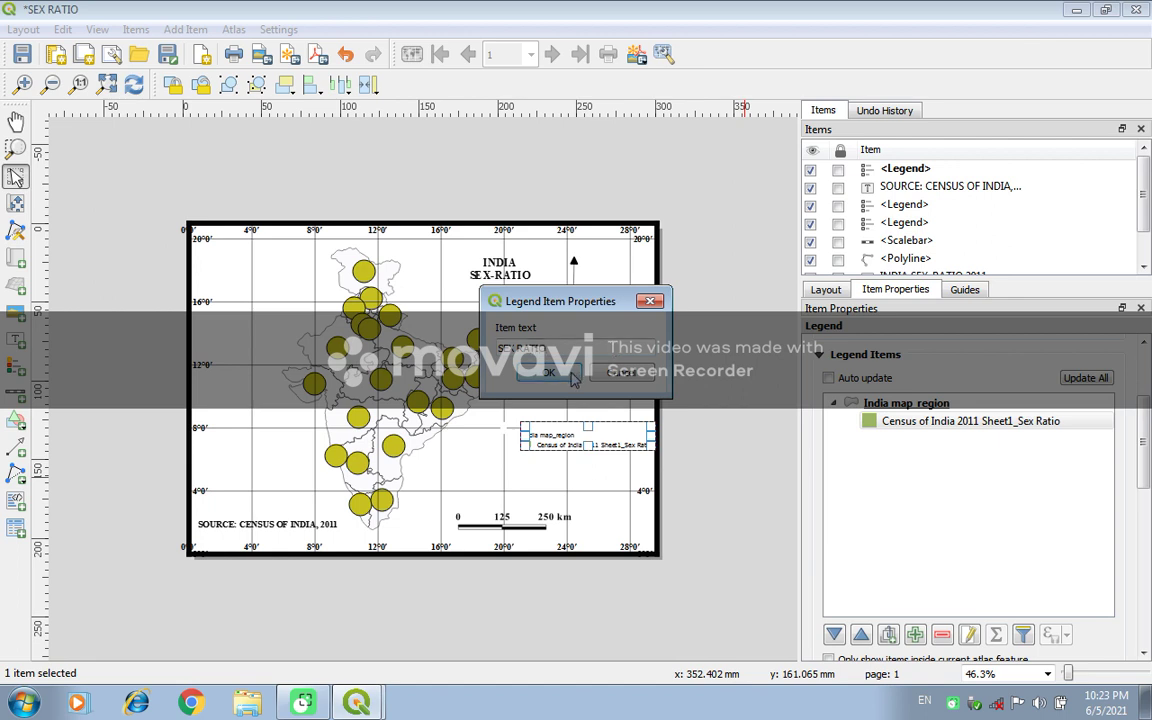
{"action": "left_click", "coordinate": [571, 375]}
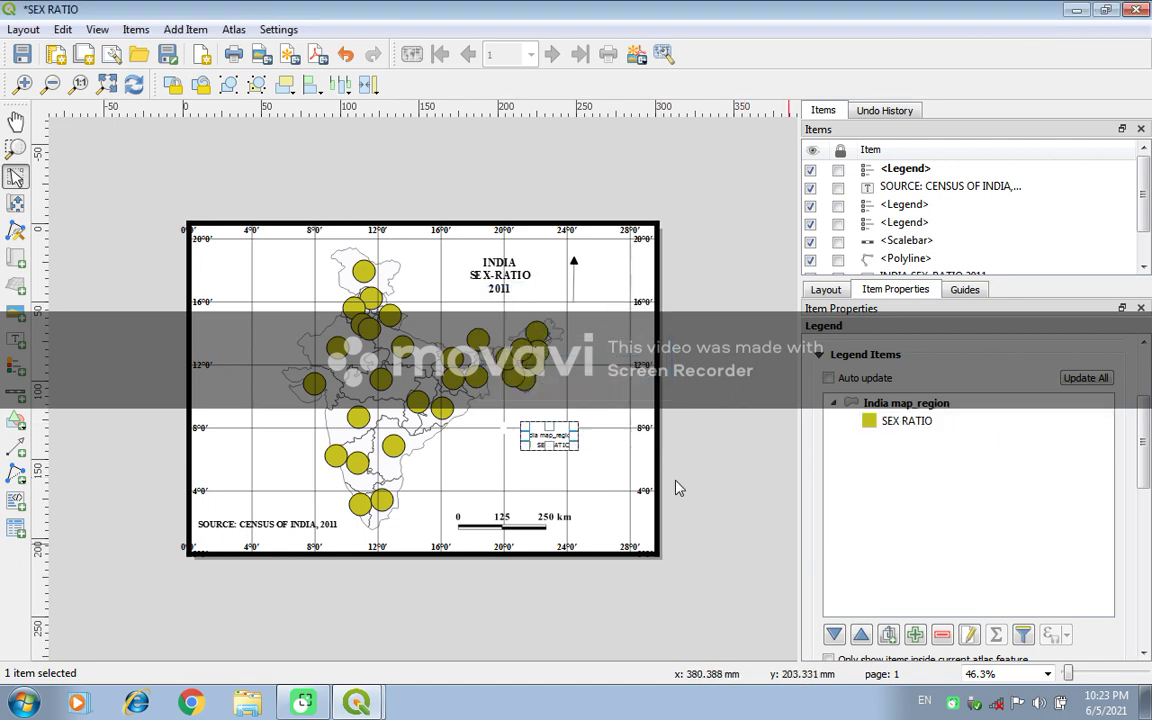
Set the legend's India map_region heading to Hidden so only the SEX RATIO symbol entry is displayed
{"action": "left_click", "coordinate": [551, 442]}
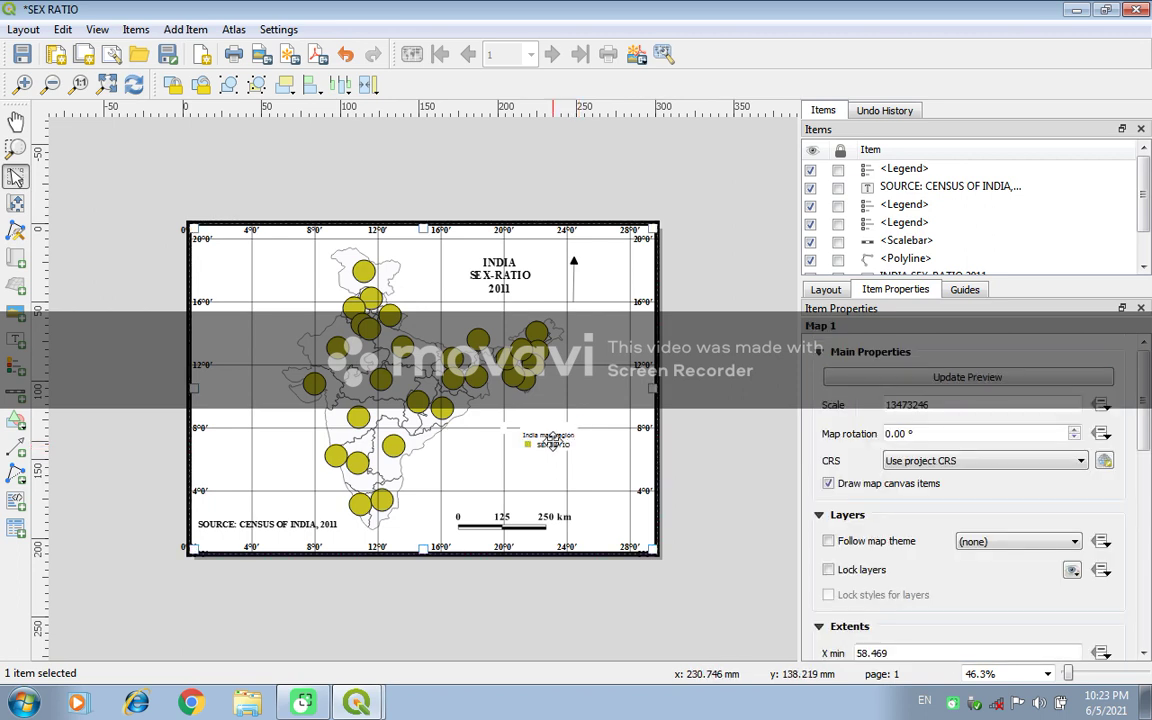
{"action": "left_click", "coordinate": [551, 442]}
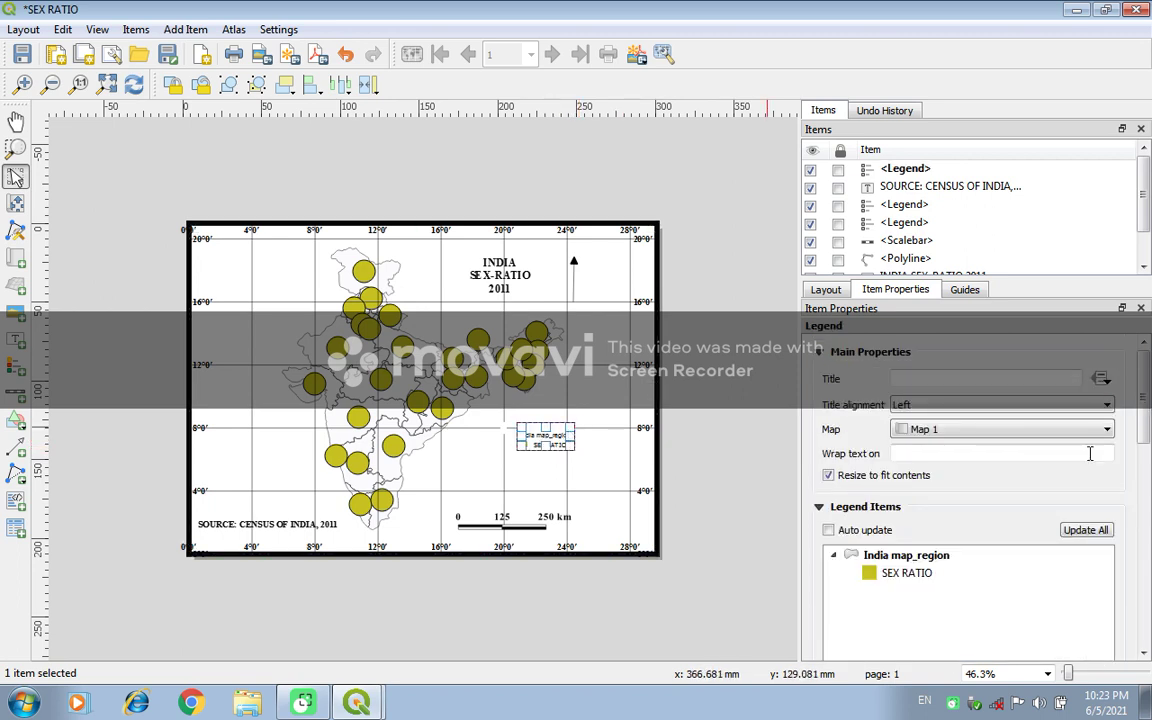
{"action": "left_click", "coordinate": [920, 556]}
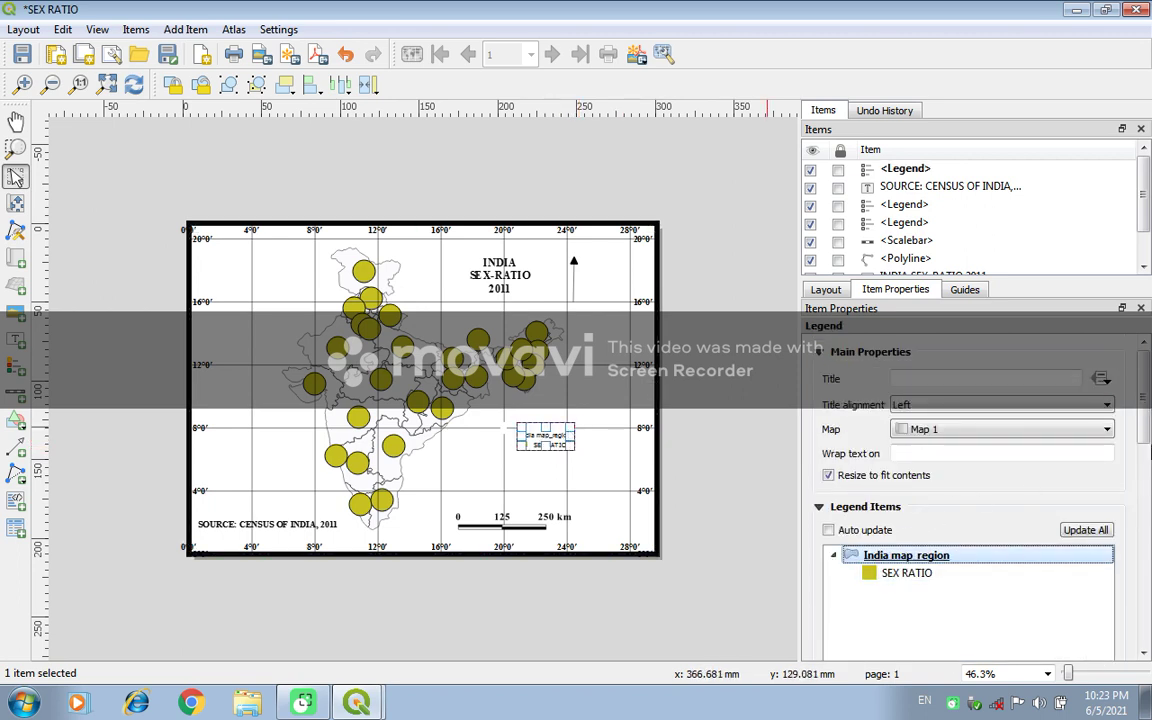
{"action": "scroll", "coordinate": [982, 385], "scroll_direction": "down", "scroll_amount": 3}
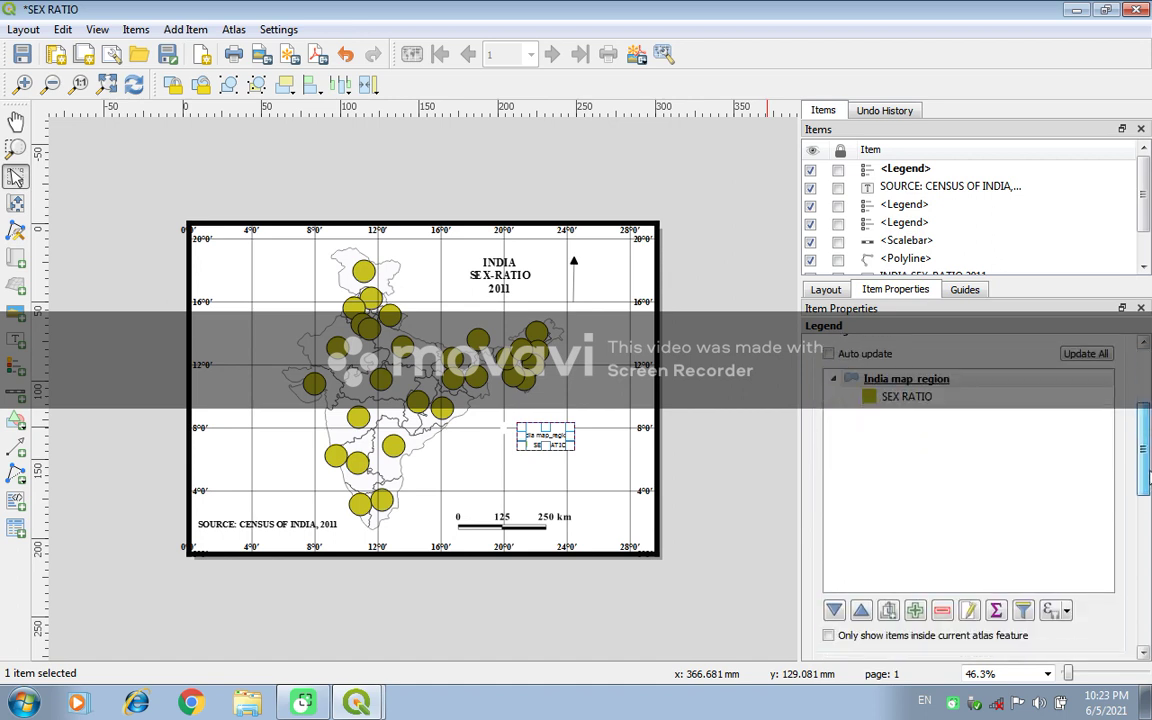
{"action": "right_click", "coordinate": [982, 383]}
{"action": "left_click", "coordinate": [1020, 439]}
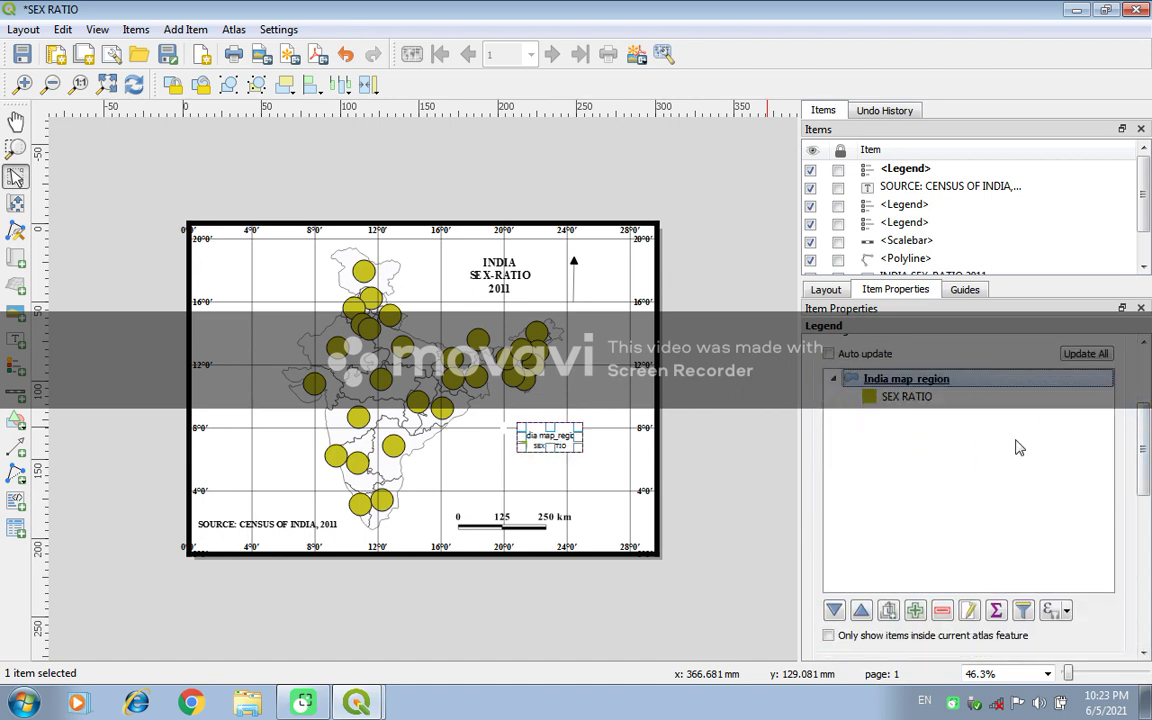
{"action": "right_click", "coordinate": [997, 381]}
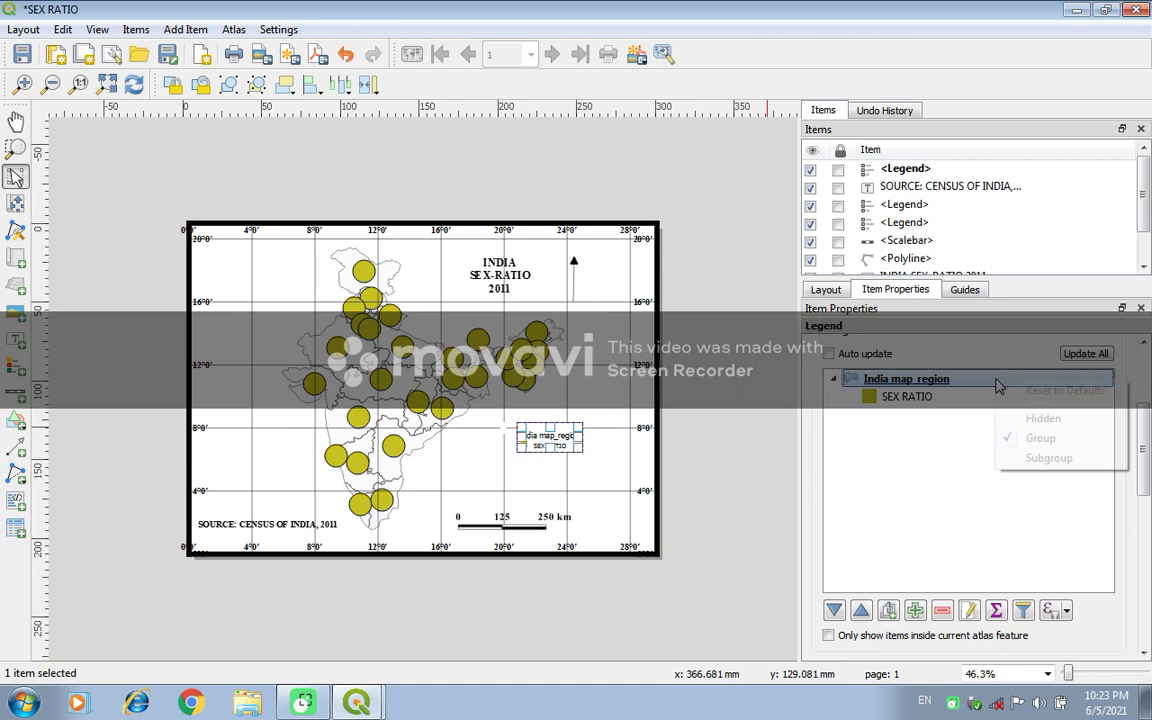
{"action": "left_click", "coordinate": [1028, 418]}
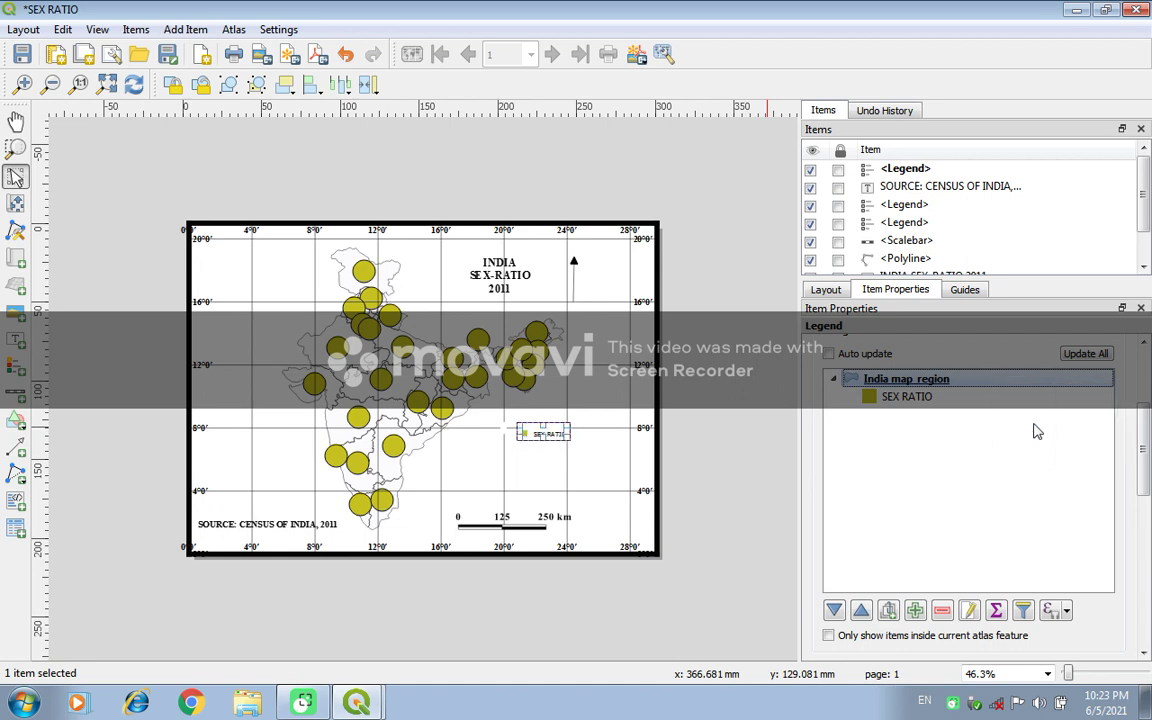
{"action": "right_click", "coordinate": [990, 389]}
{"action": "left_click", "coordinate": [955, 428]}
Try enlarging the legend frame and updating all of its items from the project layers
{"action": "left_click_drag", "start_coordinate": [569, 438], "coordinate": [590, 446]}
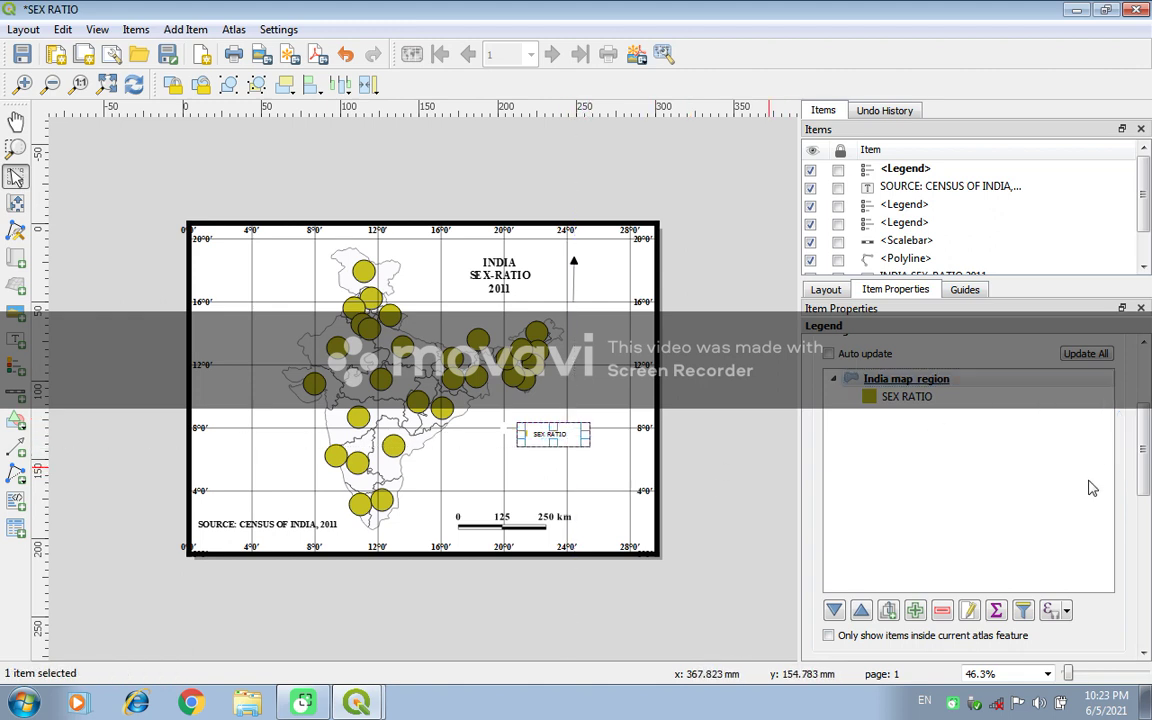
{"action": "left_click_drag", "start_coordinate": [1147, 490], "coordinate": [1145, 565]}
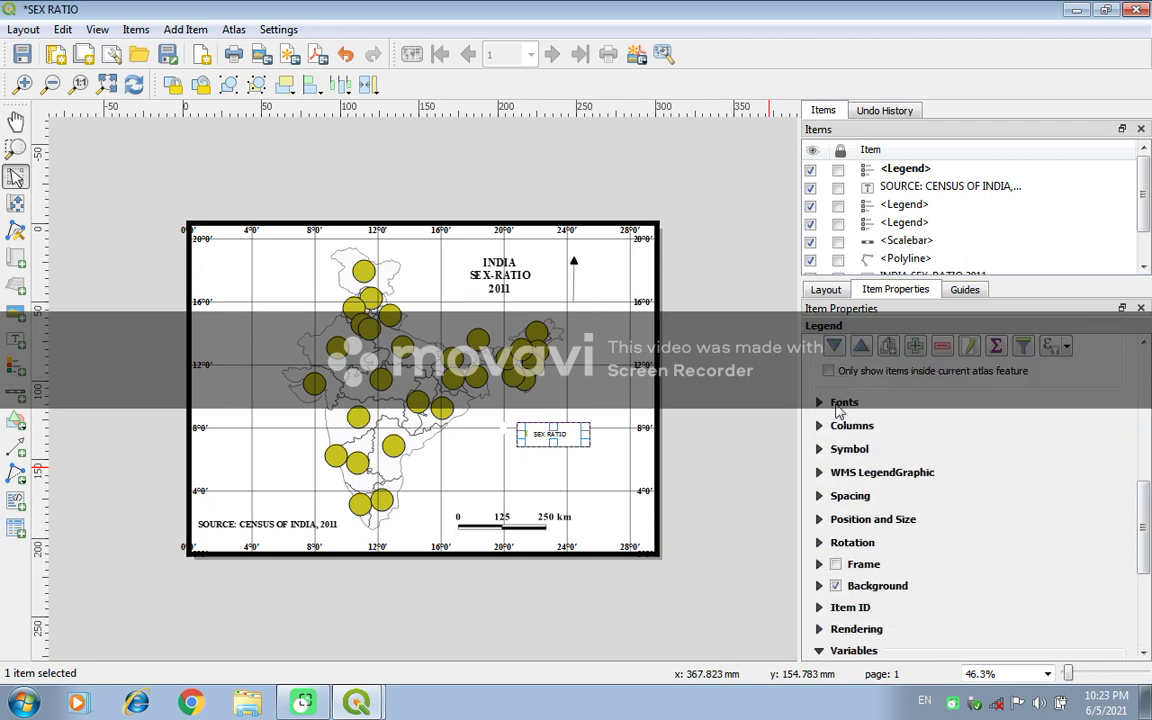
{"action": "scroll", "coordinate": [1085, 540], "scroll_direction": "up", "scroll_amount": 5}
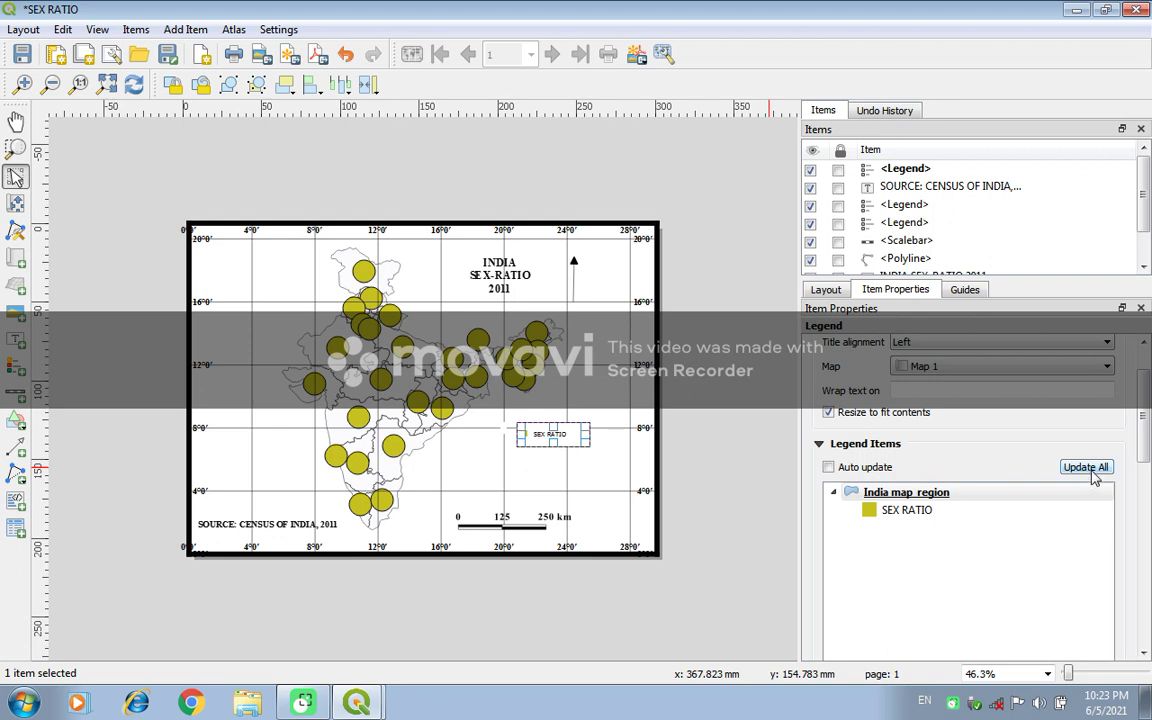
{"action": "left_click", "coordinate": [1092, 469]}
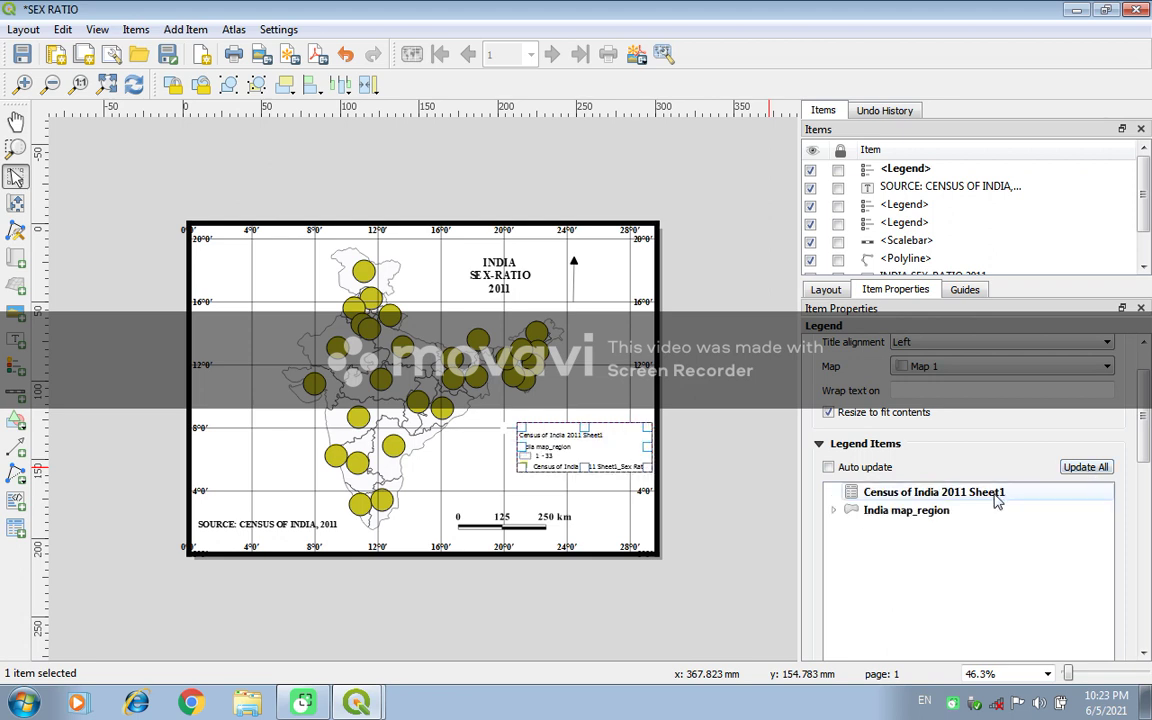
{"action": "left_click", "coordinate": [1050, 664]}
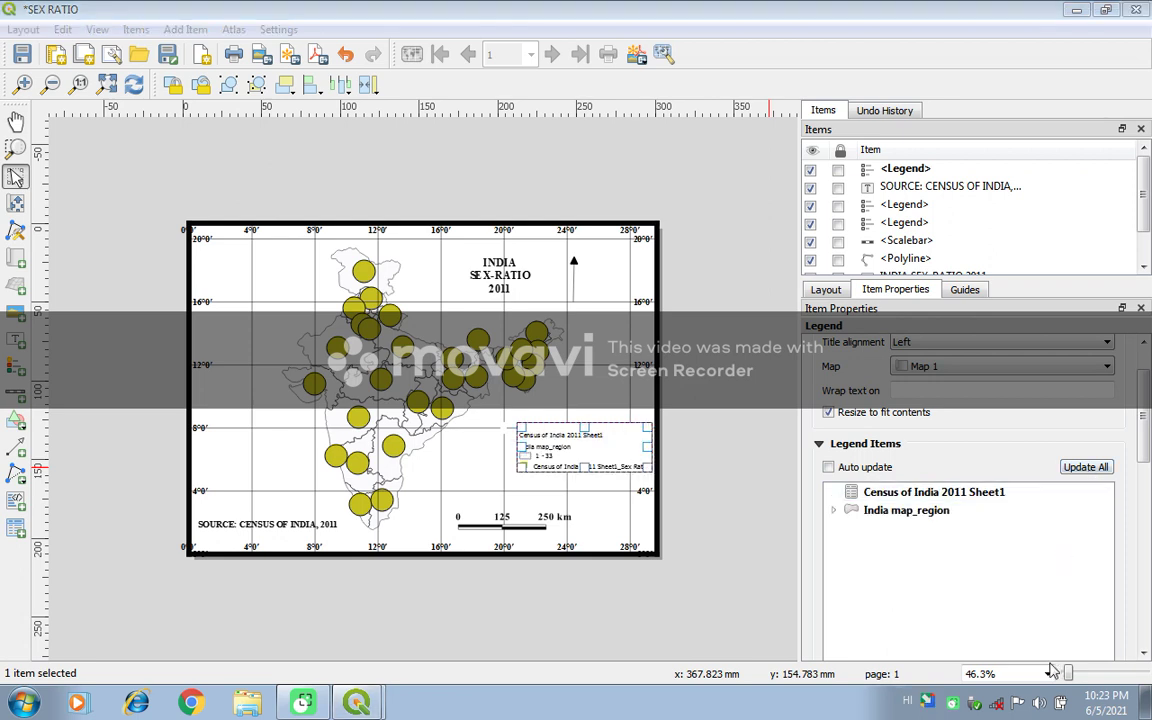
{"action": "left_click", "coordinate": [890, 512]}
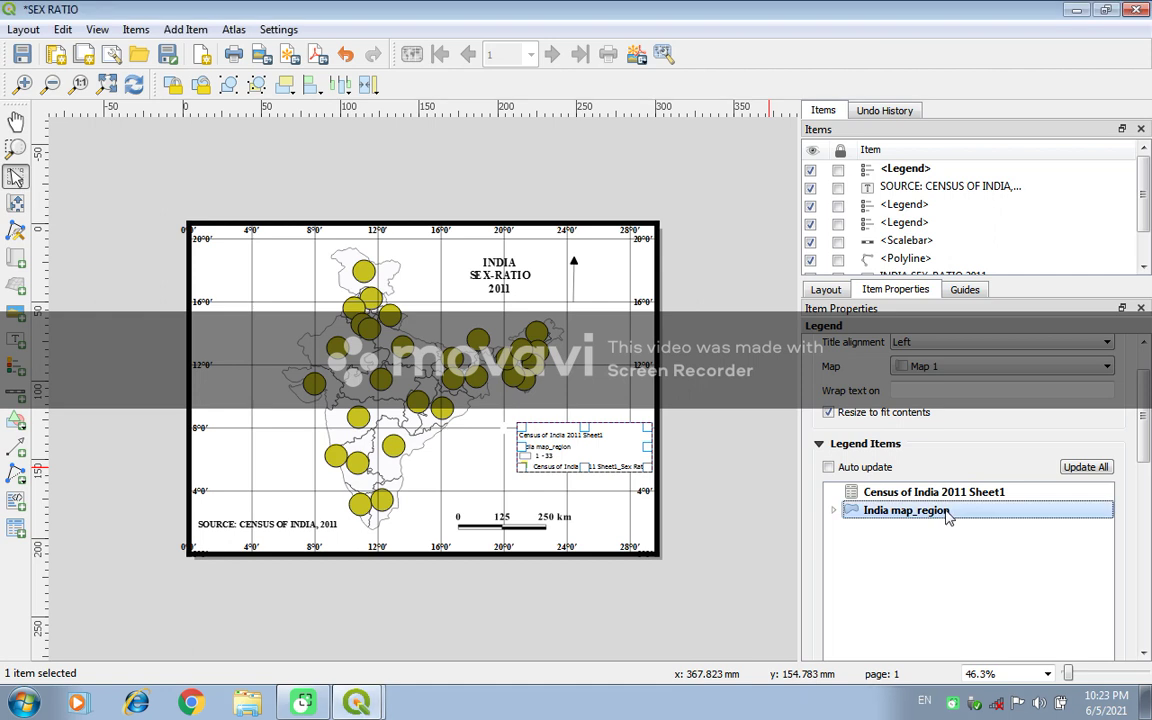
{"action": "double_click", "coordinate": [946, 510]}
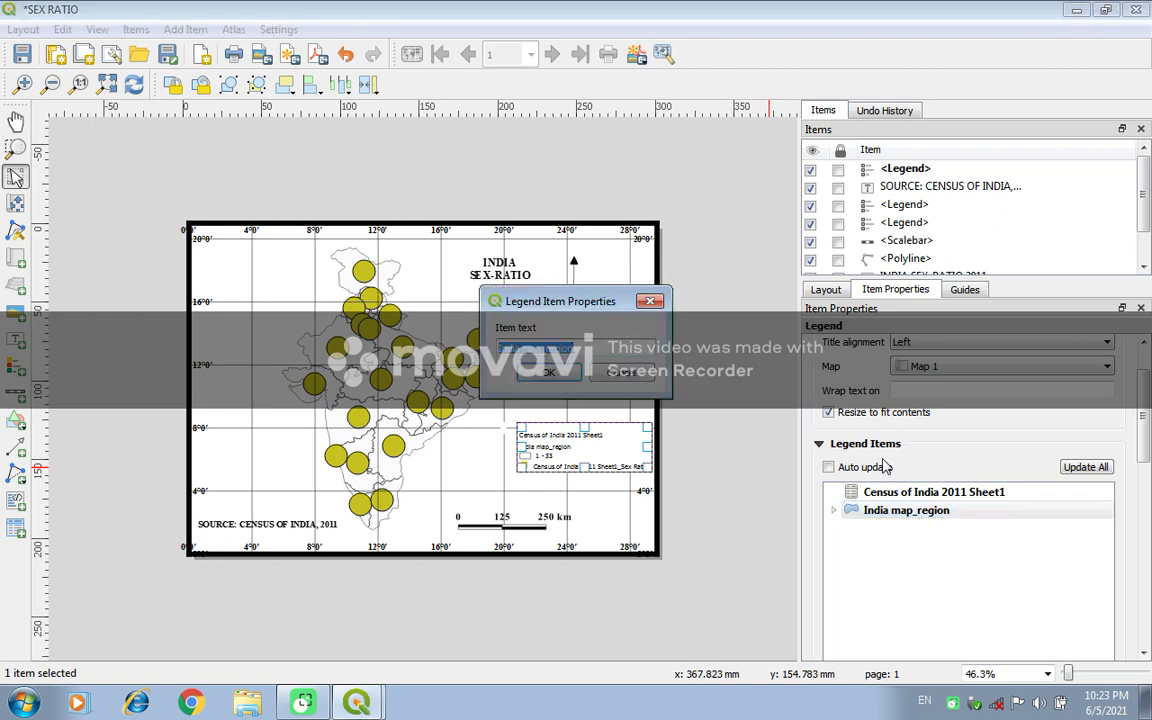
{"action": "left_click", "coordinate": [654, 303]}
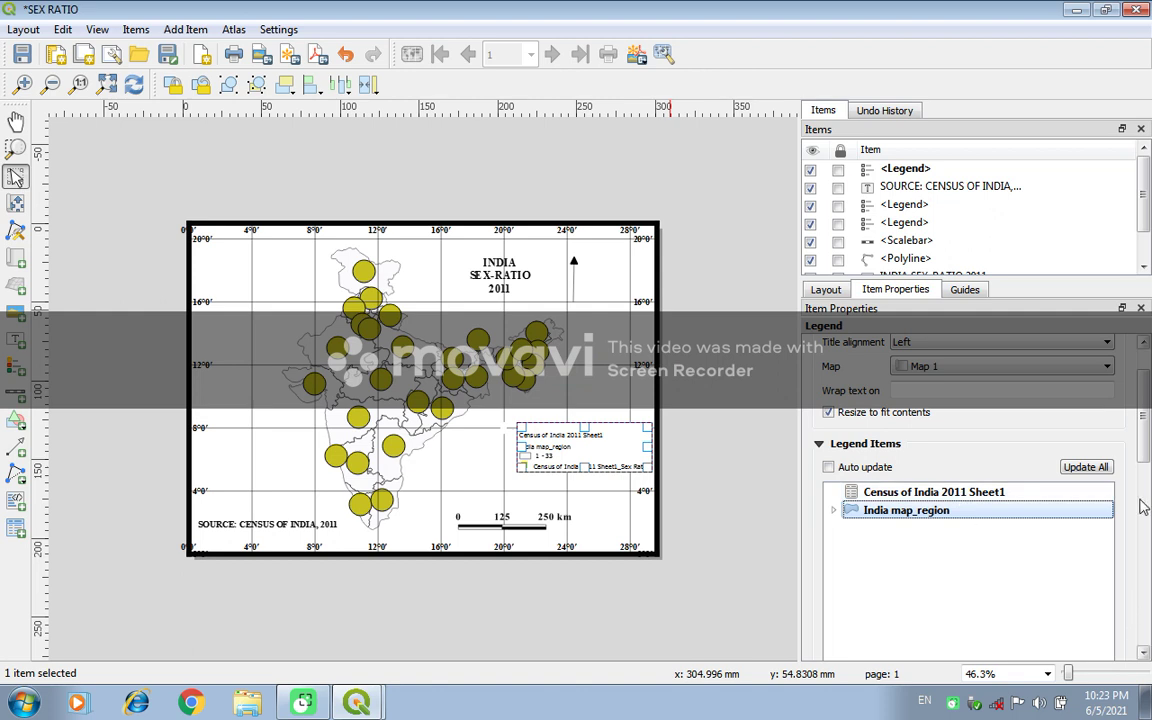
Try adding a layer to the legend with only visible layers listed, and undo the update of all legend items
{"action": "scroll", "coordinate": [1136, 510], "scroll_direction": "down", "scroll_amount": 5}
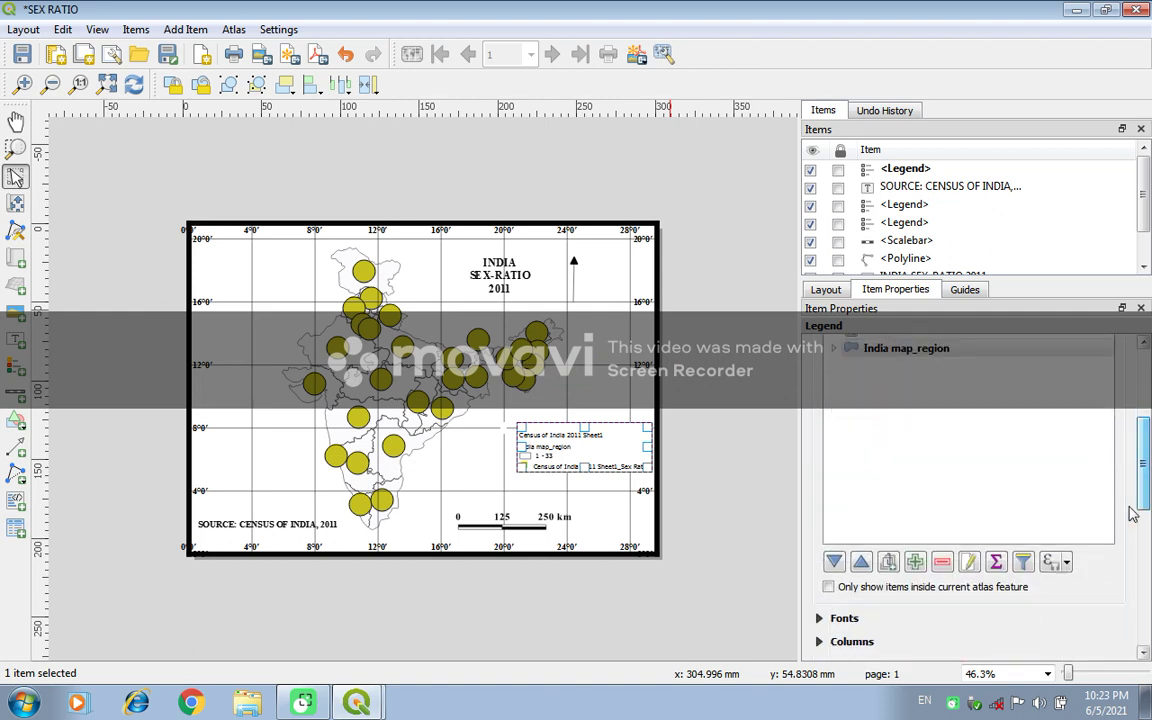
{"action": "left_click", "coordinate": [915, 561]}
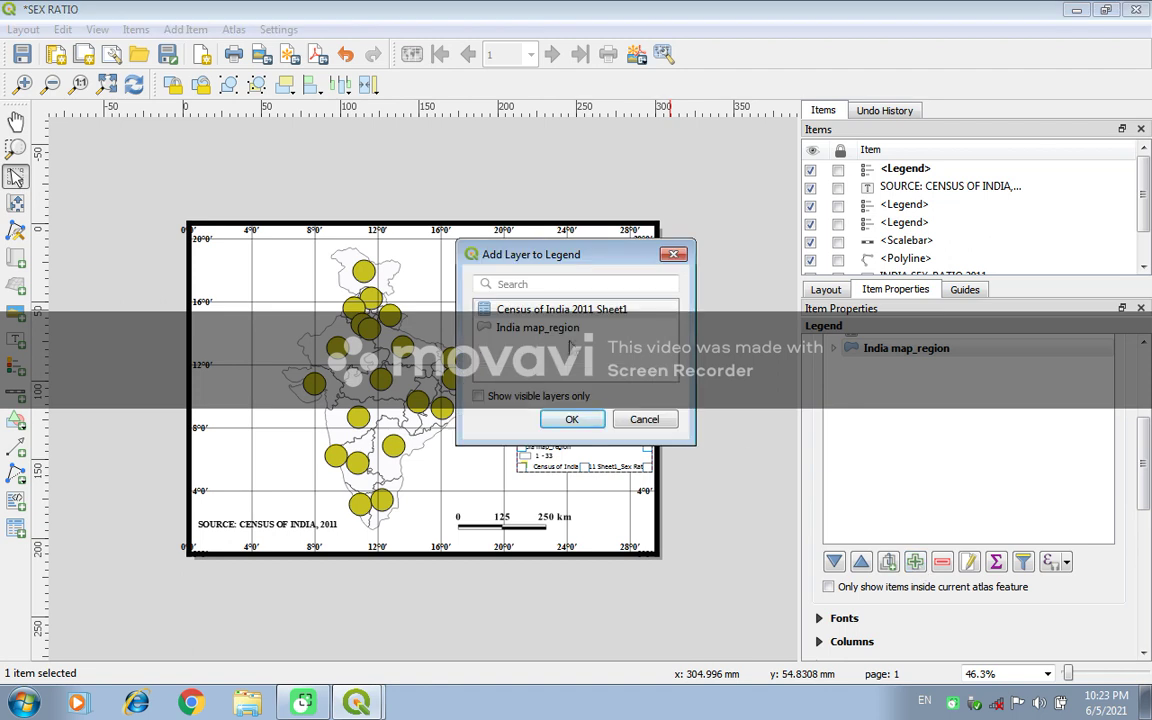
{"action": "left_click", "coordinate": [556, 396]}
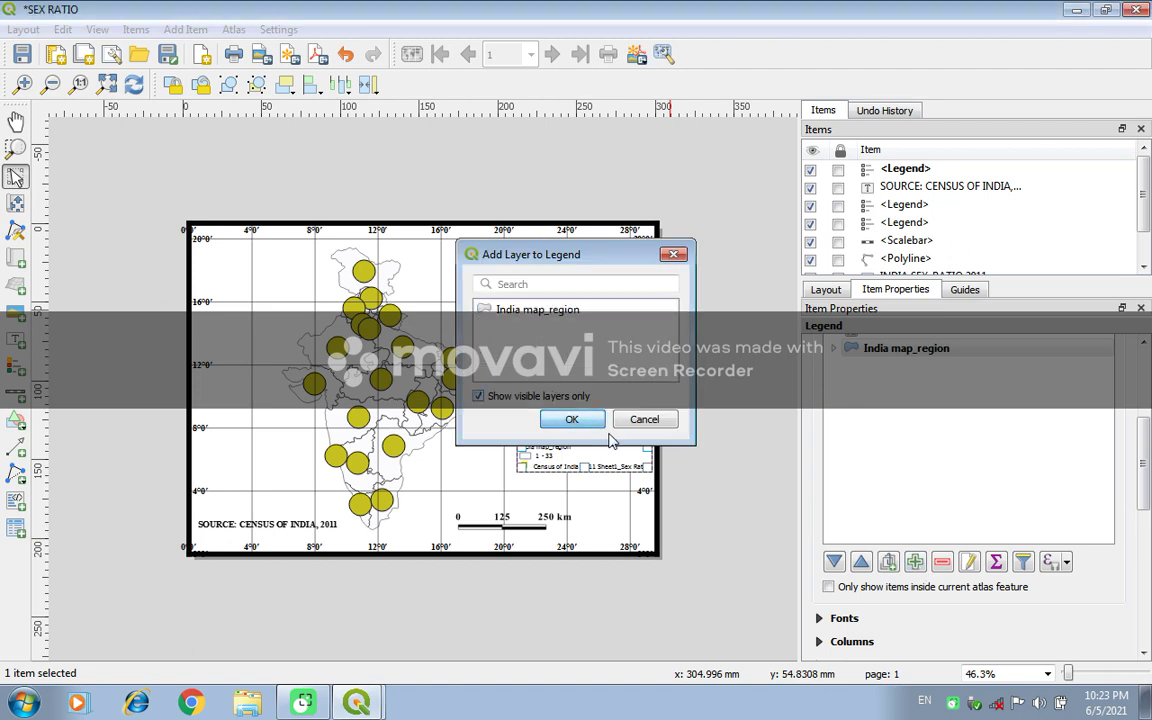
{"action": "left_click", "coordinate": [572, 419]}
{"action": "scroll", "coordinate": [1030, 550], "scroll_direction": "up", "scroll_amount": 4}
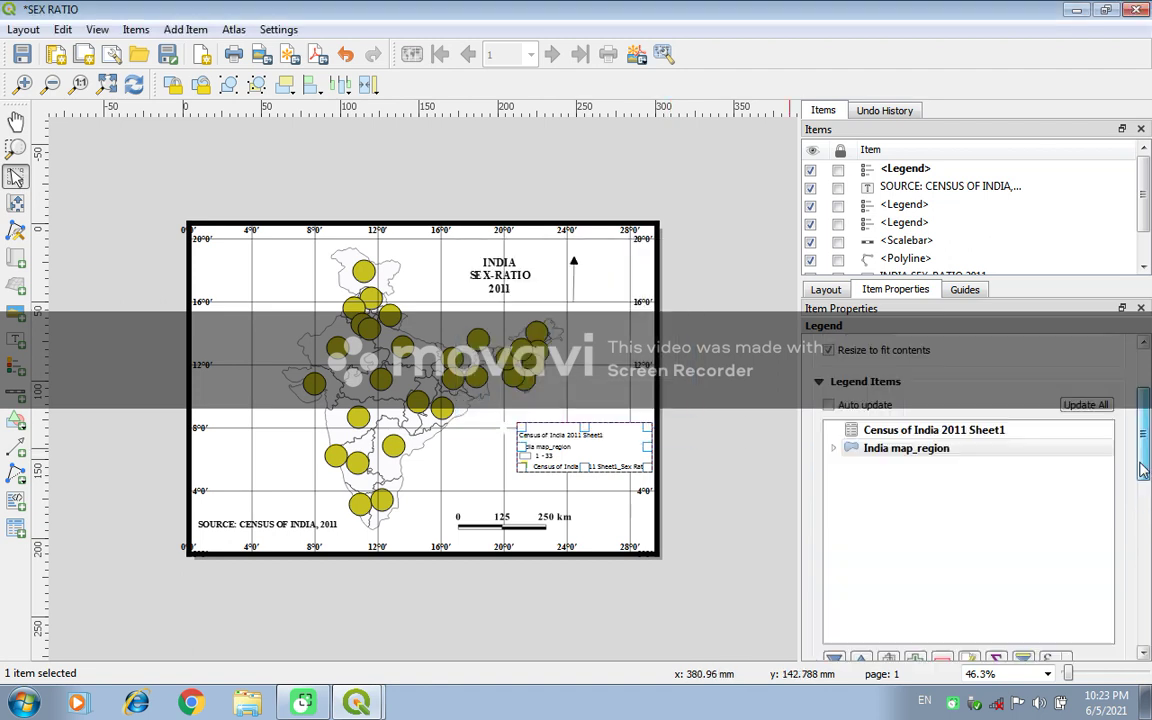
{"action": "key", "text": "ctrl+z"}
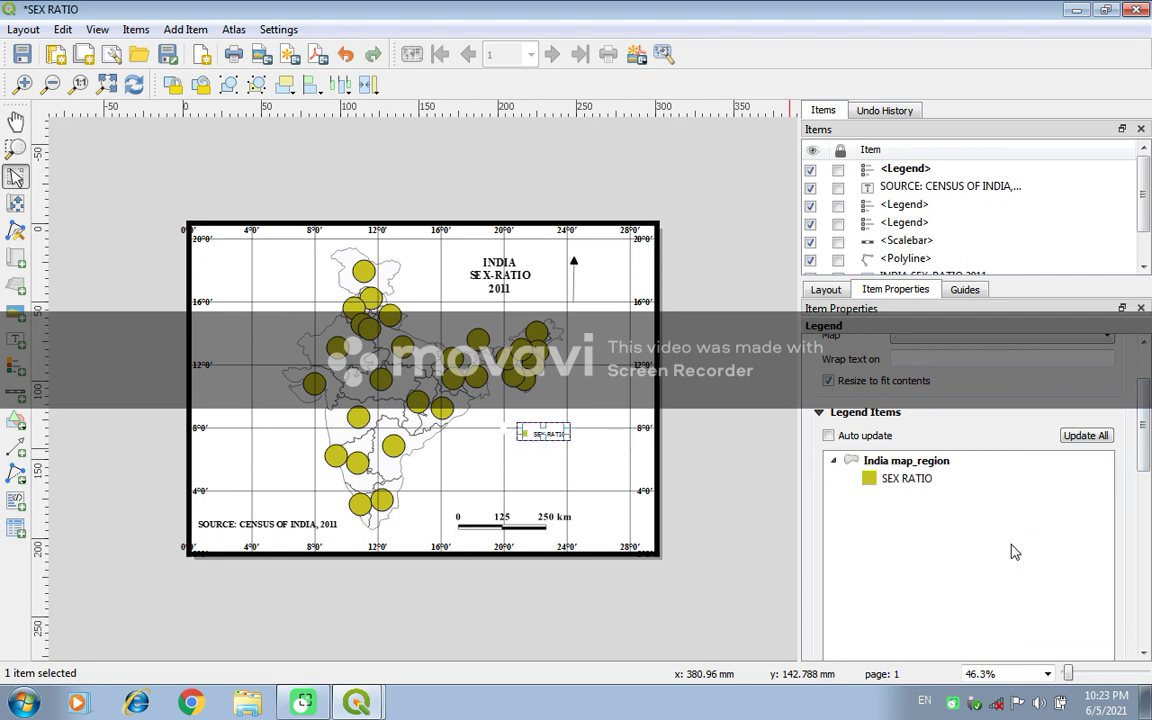
Set the legend's title font to Times New Roman Bold
{"action": "scroll", "coordinate": [1146, 462], "scroll_direction": "down", "scroll_amount": 5}
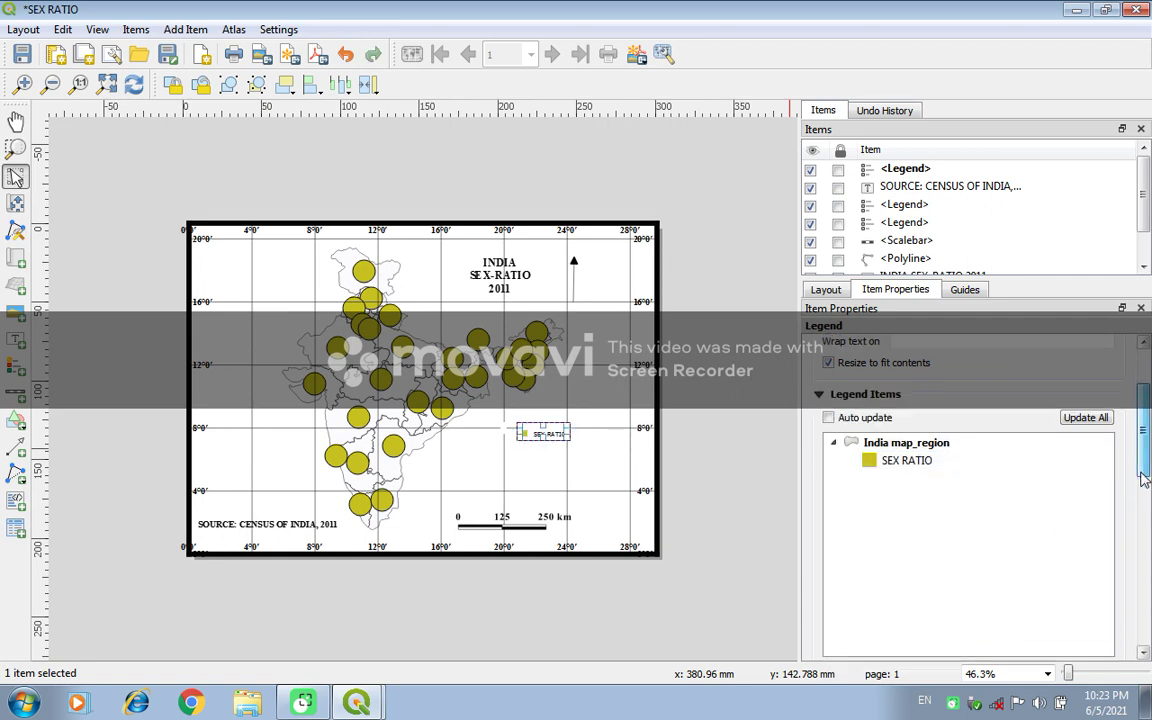
{"action": "left_click", "coordinate": [820, 461]}
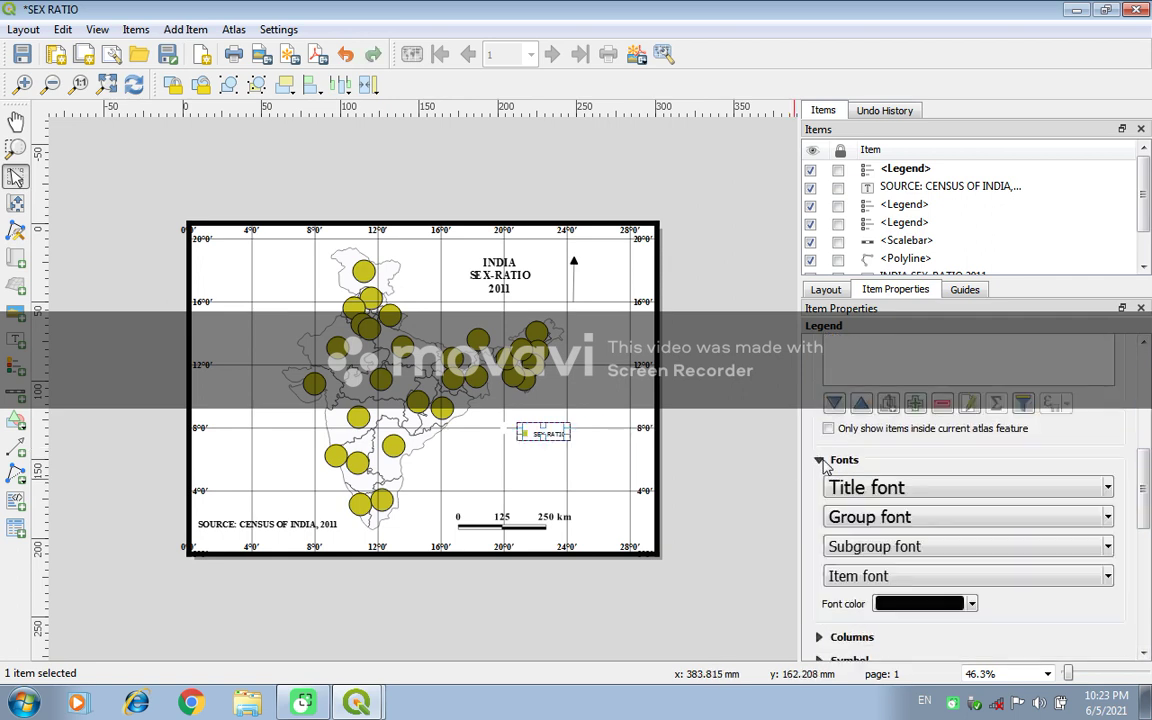
{"action": "left_click", "coordinate": [897, 490]}
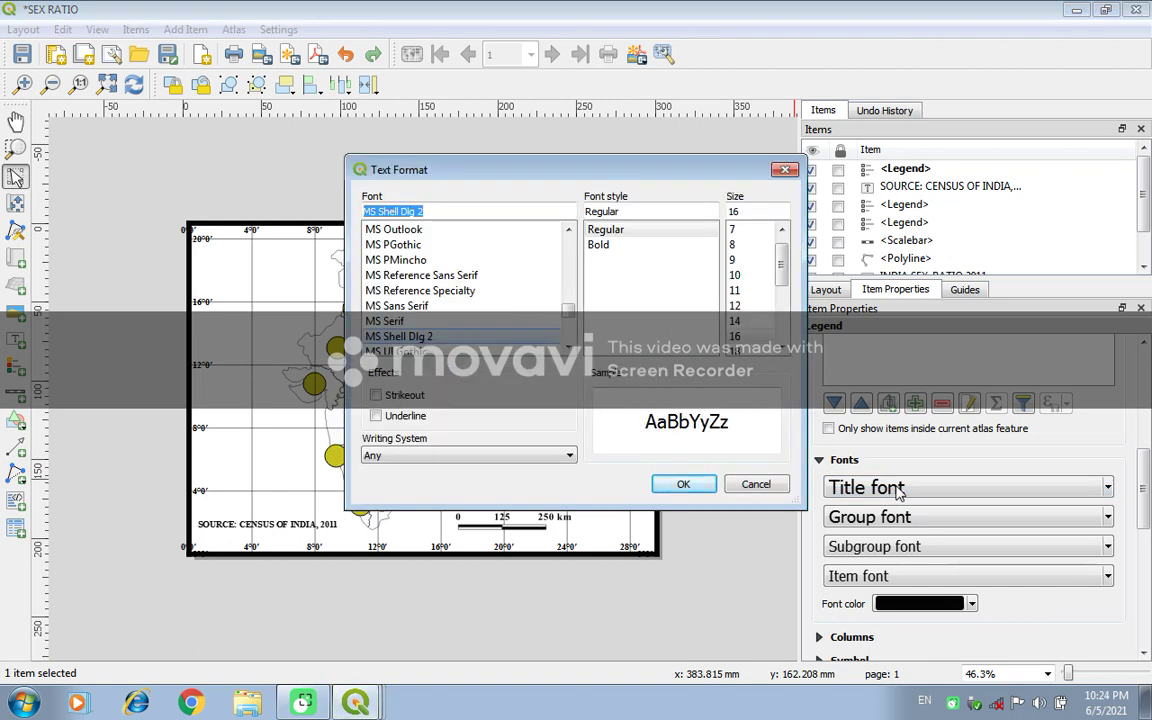
{"action": "left_click", "coordinate": [567, 347]}
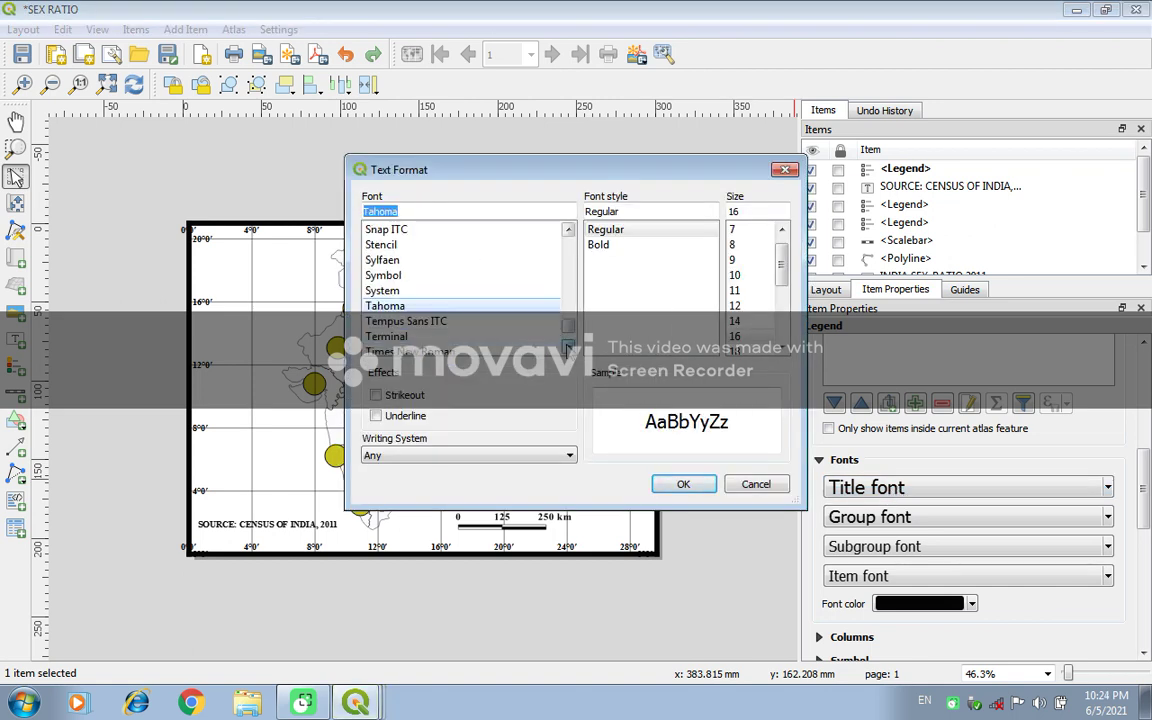
{"action": "left_click", "coordinate": [470, 321]}
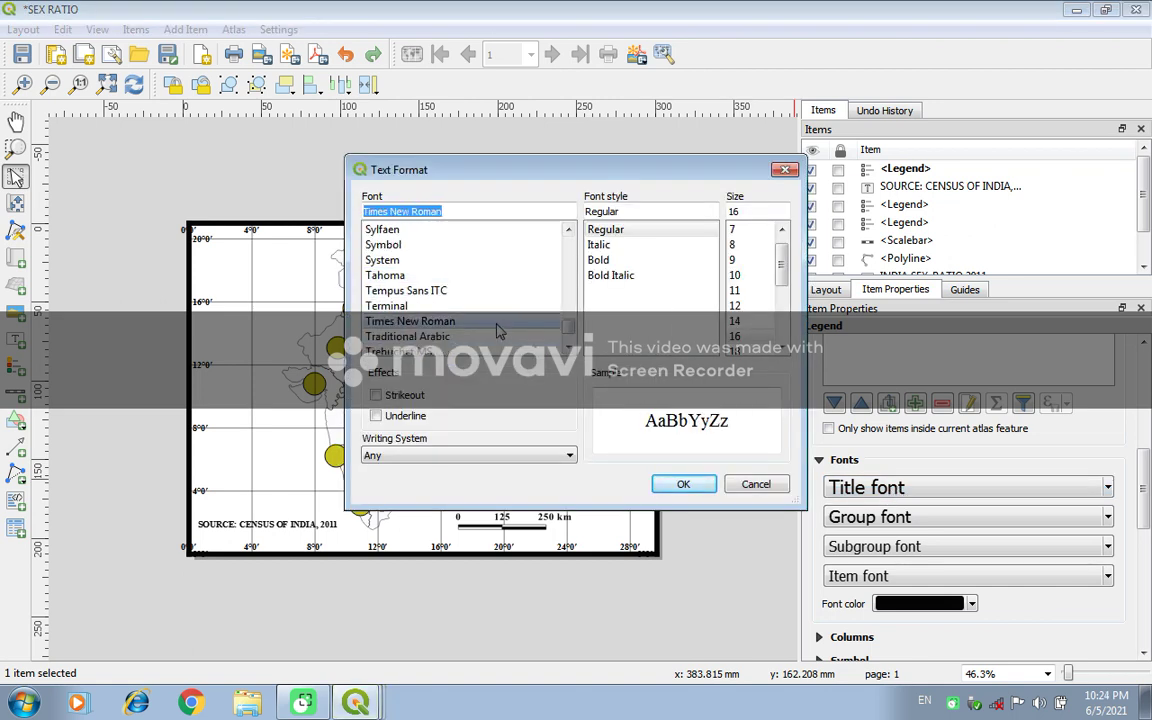
{"action": "left_click", "coordinate": [600, 260]}
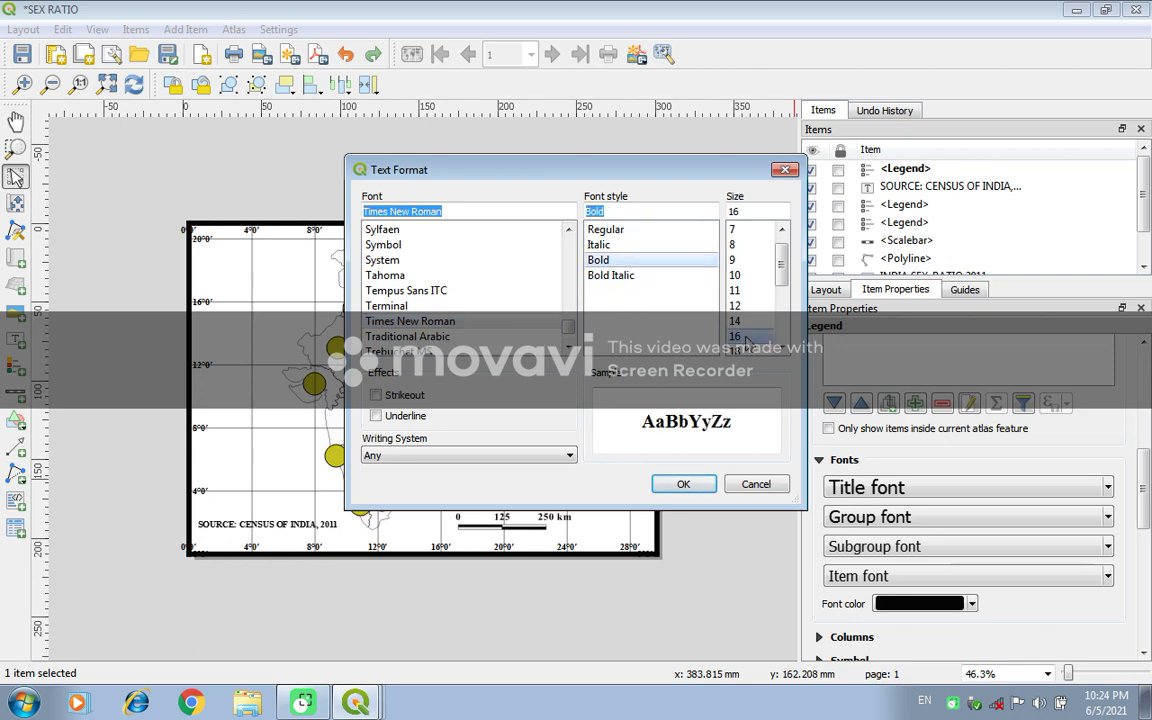
{"action": "left_click", "coordinate": [677, 485]}
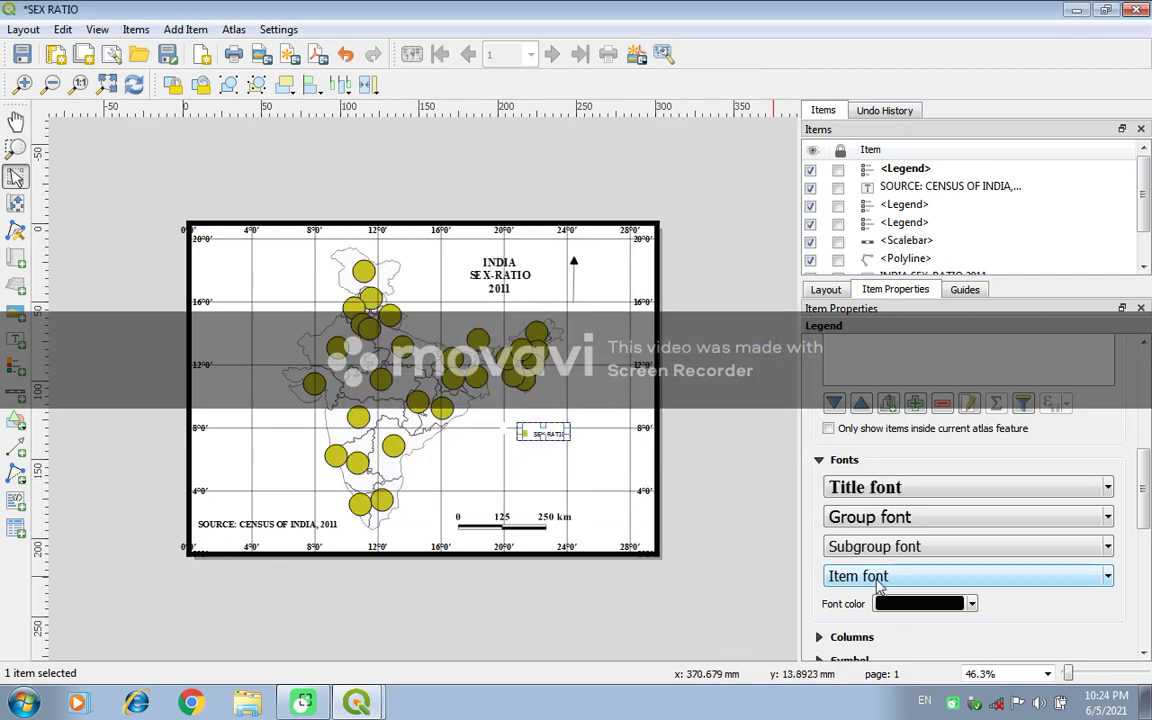
Set the legend's subgroup font to Times New Roman Bold, size 16
{"action": "left_click", "coordinate": [925, 547]}
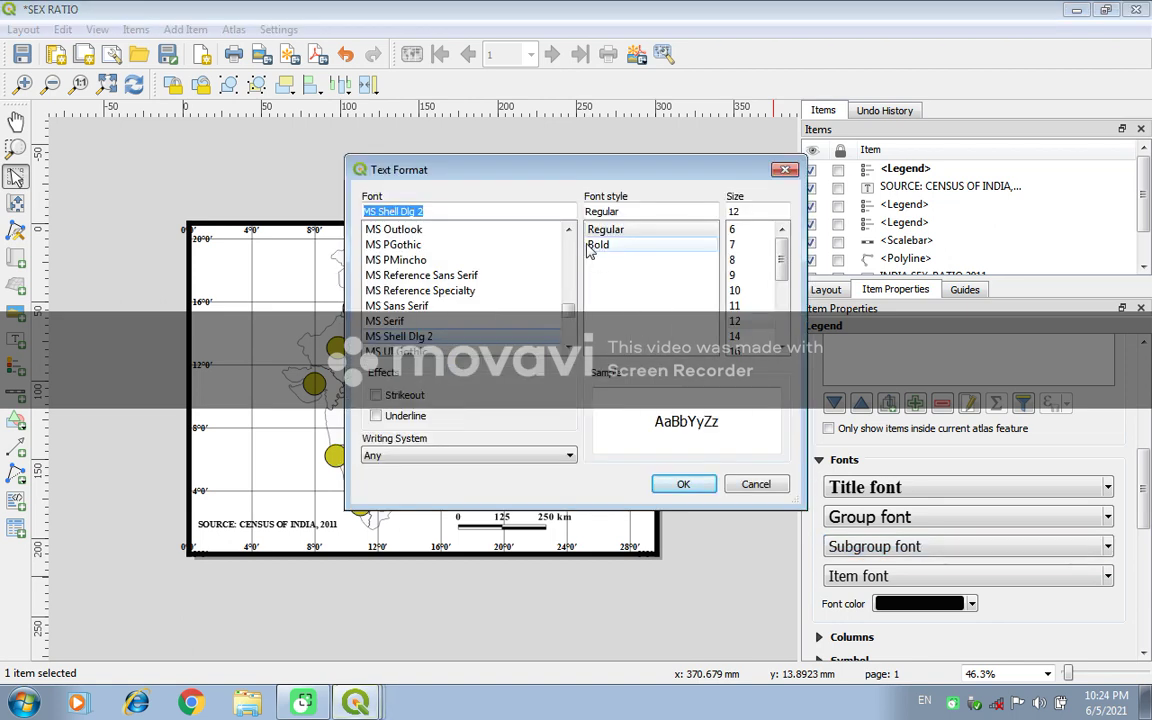
{"action": "key", "text": "t"}
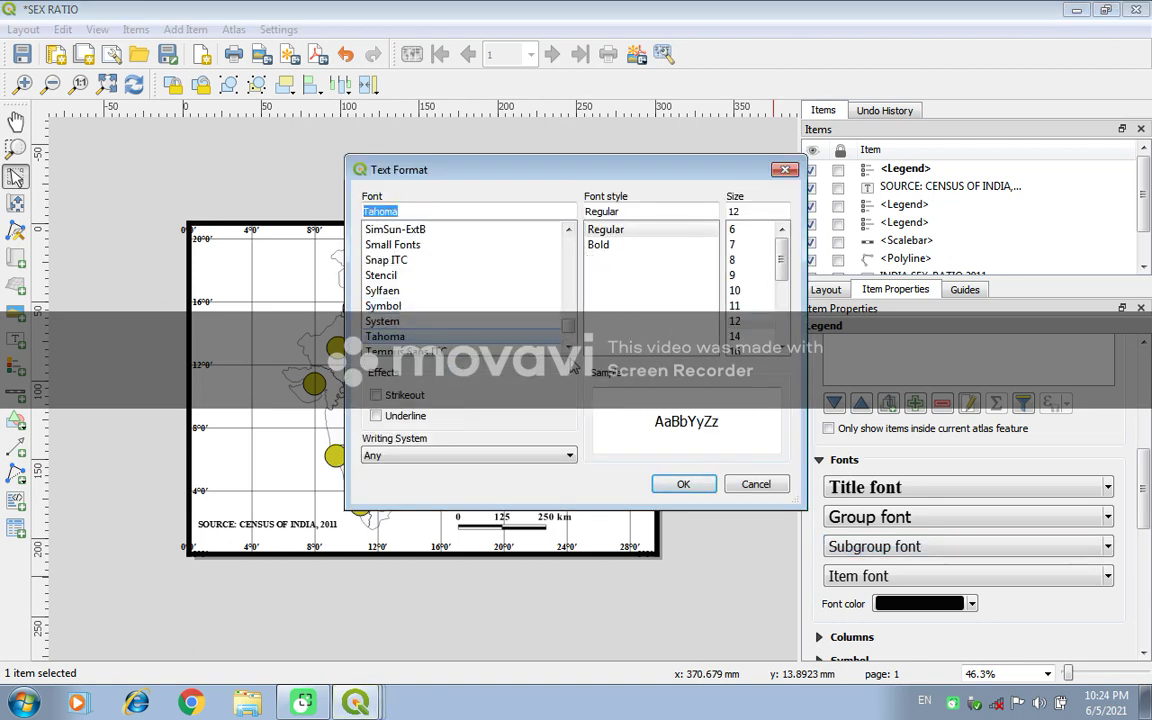
{"action": "scroll", "coordinate": [536, 336], "scroll_direction": "down", "scroll_amount": 3}
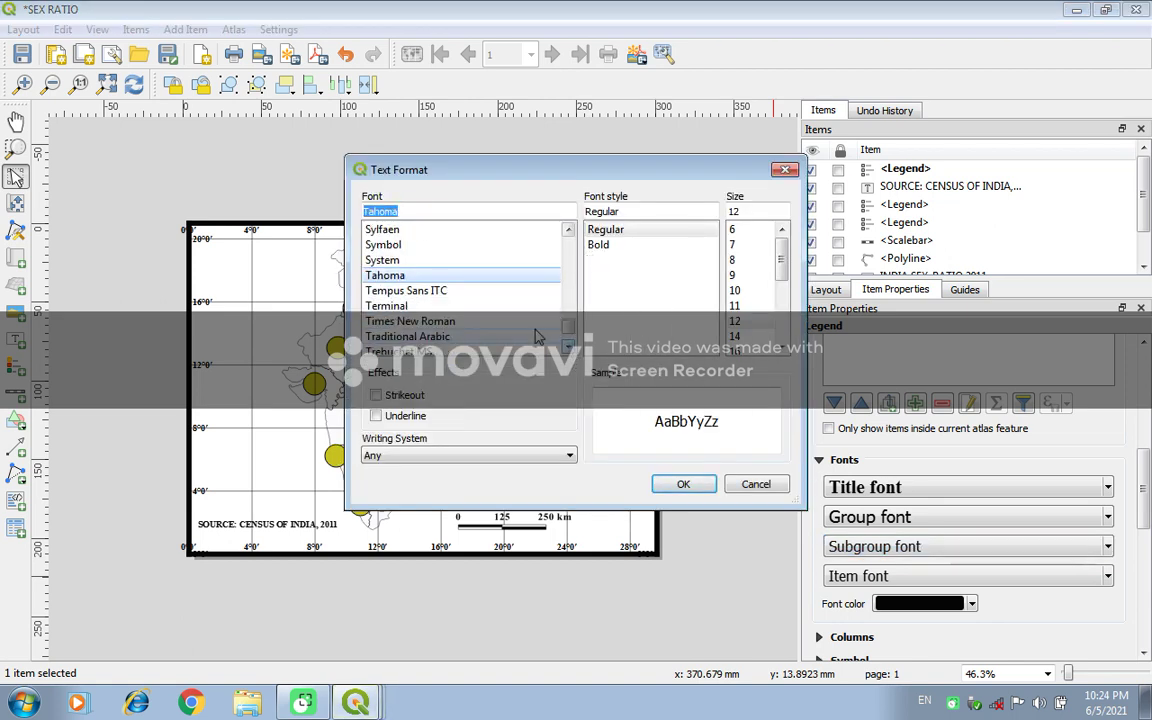
{"action": "left_click", "coordinate": [480, 321]}
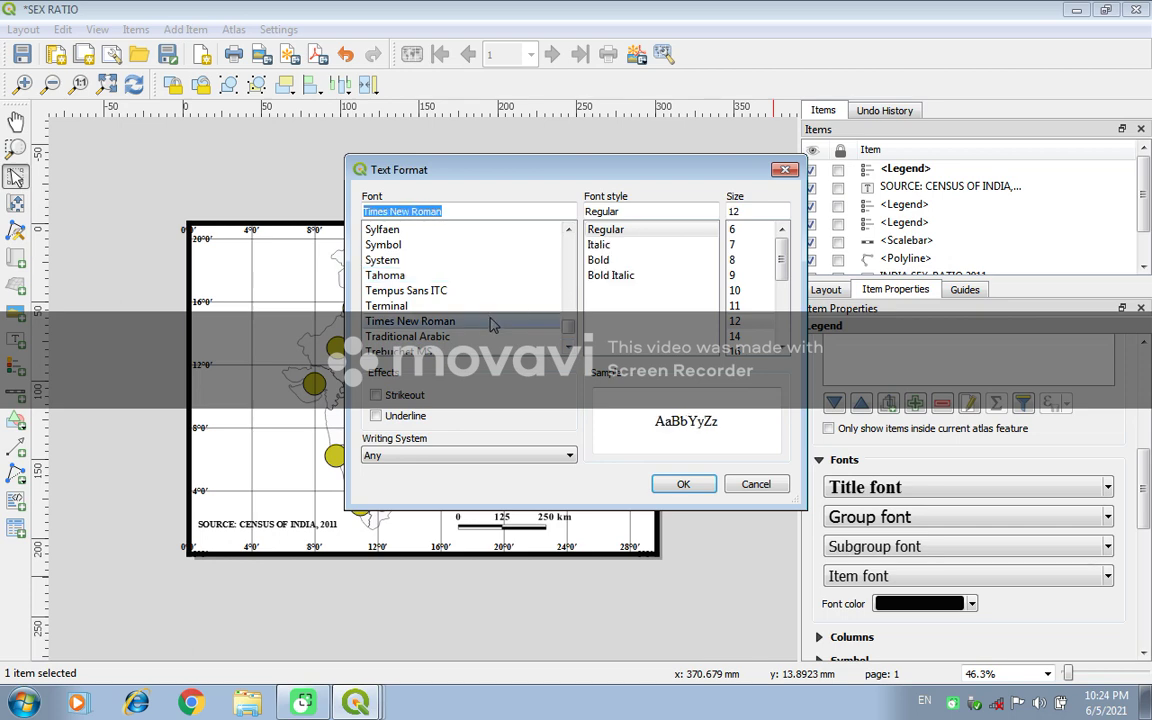
{"action": "left_click", "coordinate": [600, 260]}
{"action": "left_click", "coordinate": [736, 336]}
{"action": "left_click", "coordinate": [745, 351]}
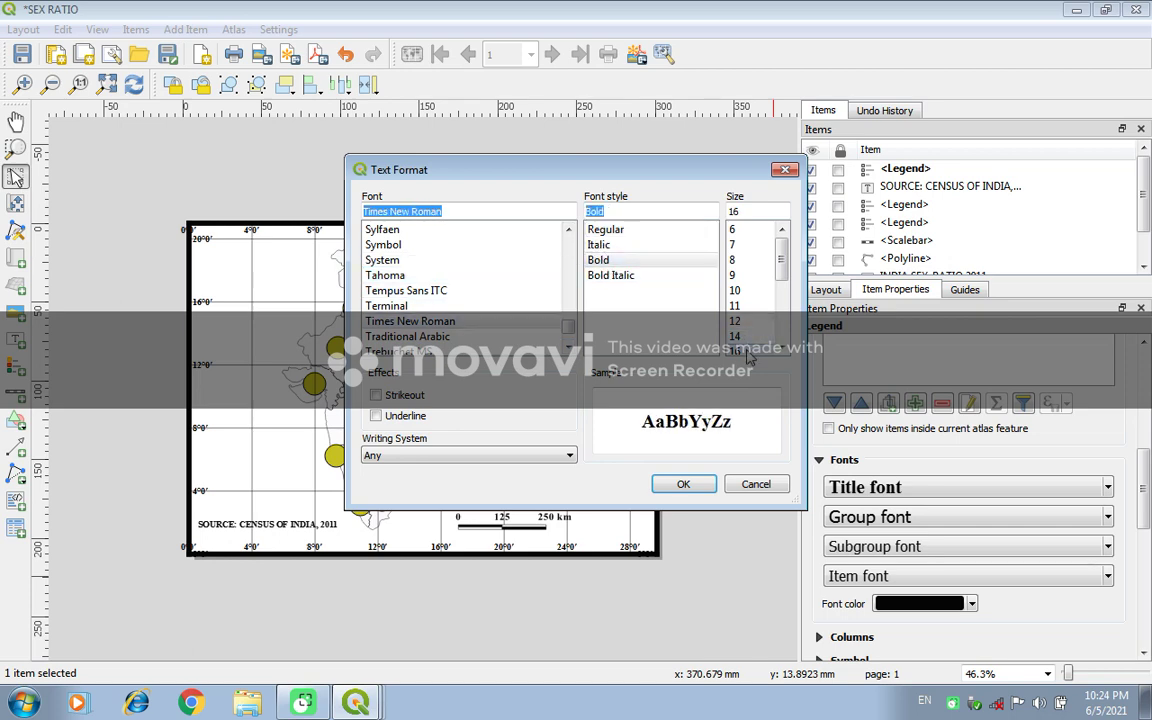
{"action": "left_click", "coordinate": [683, 484]}
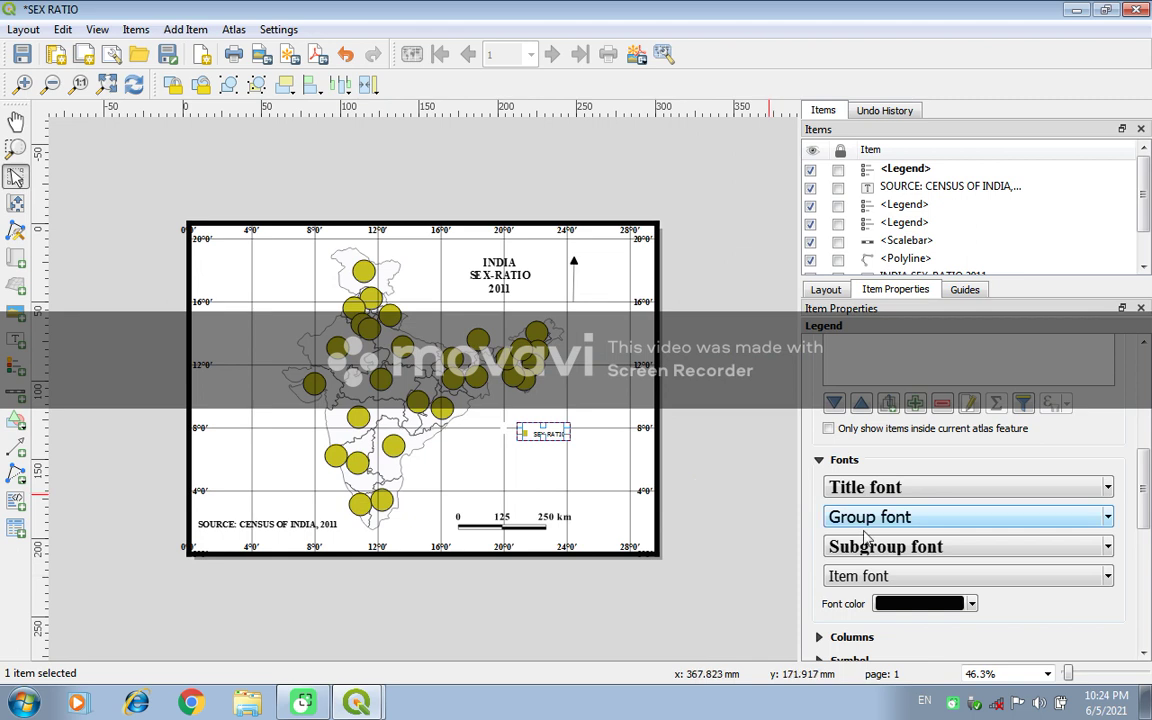
Set the legend's item font to Times New Roman Bold, size 16
{"action": "left_click", "coordinate": [885, 582]}
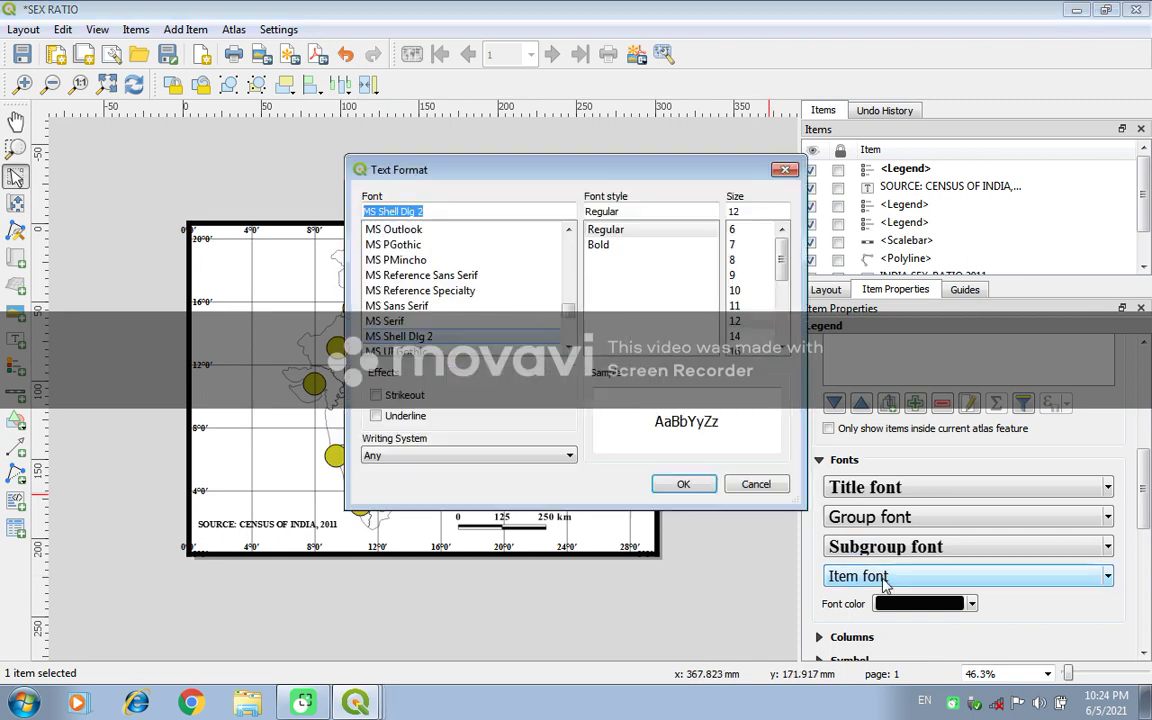
{"action": "key", "text": "t"}
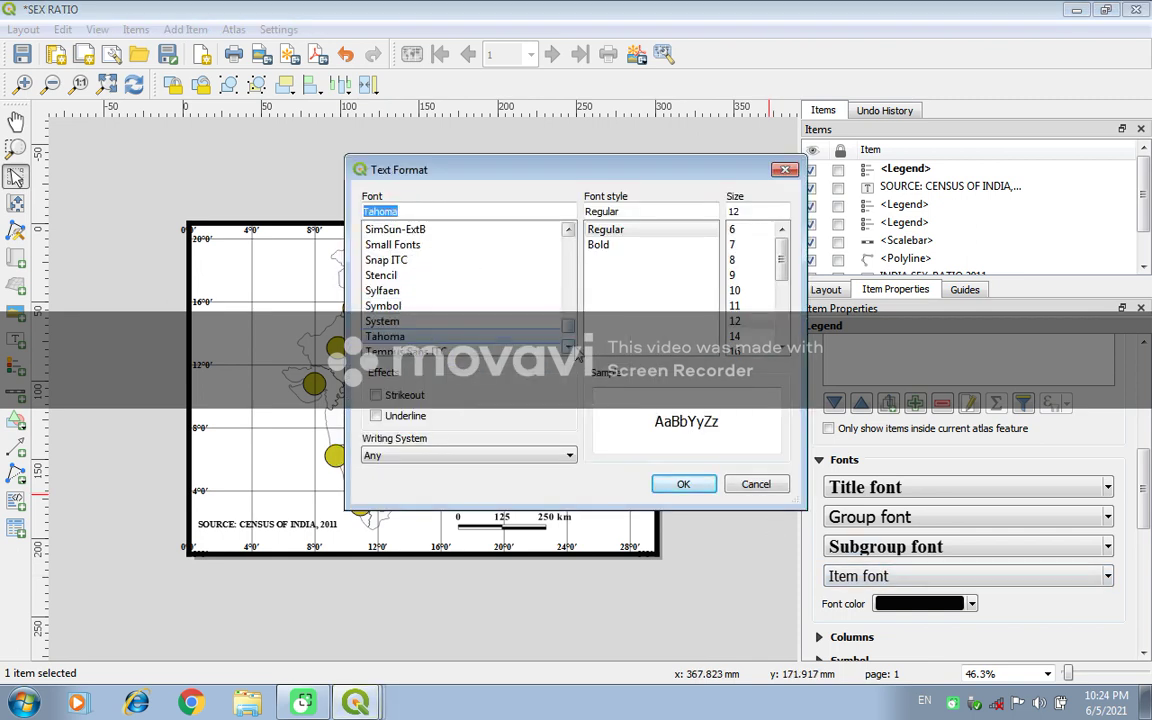
{"action": "key", "text": "Down"}
{"action": "key", "text": "Down"}
{"action": "key", "text": "Down"}
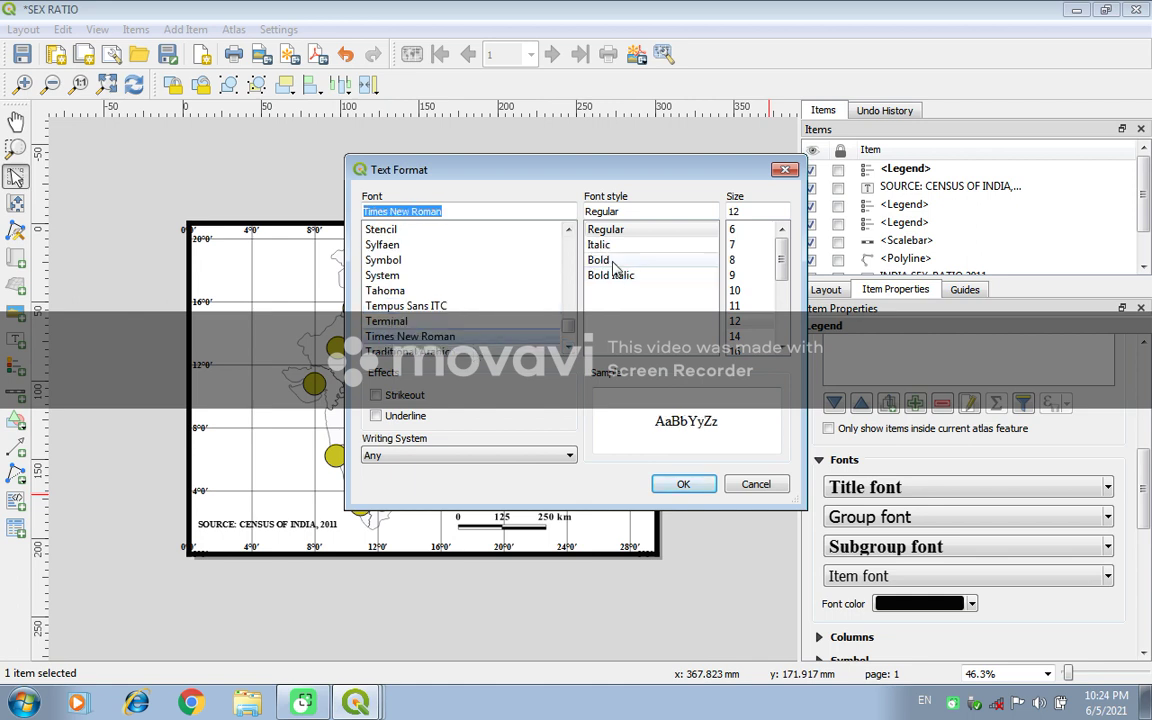
{"action": "left_click", "coordinate": [598, 260]}
{"action": "scroll", "coordinate": [782, 347], "scroll_direction": "down", "scroll_amount": 1}
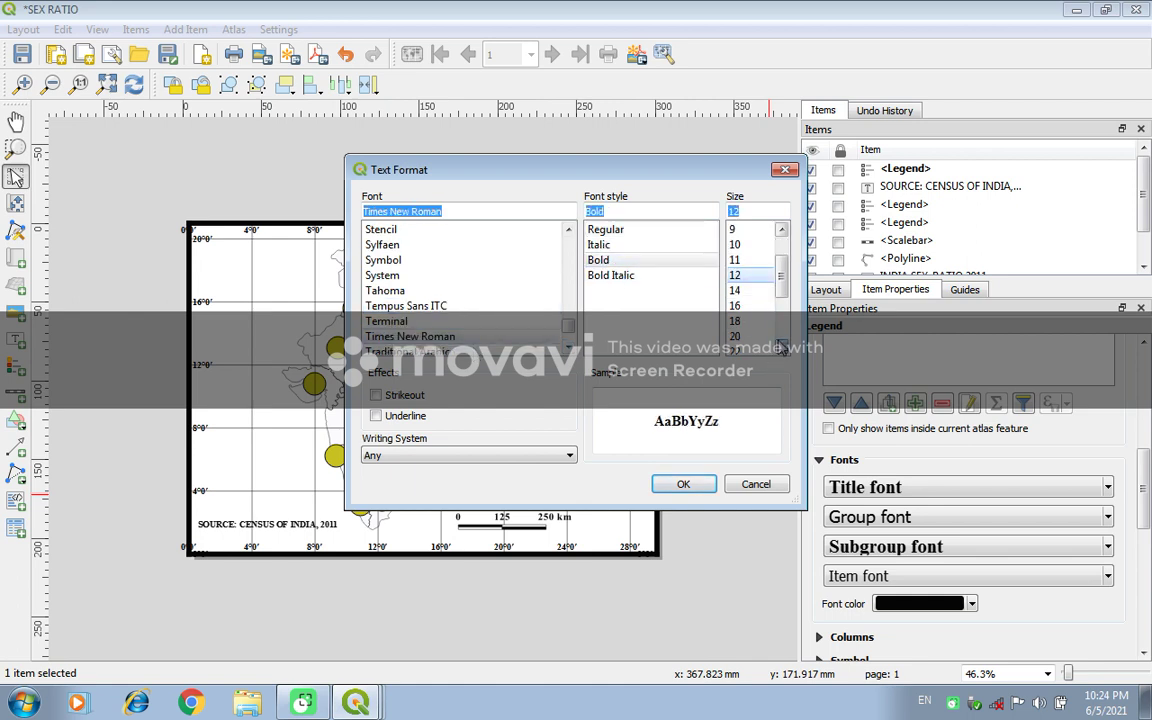
{"action": "left_click", "coordinate": [737, 291]}
{"action": "left_click", "coordinate": [740, 306]}
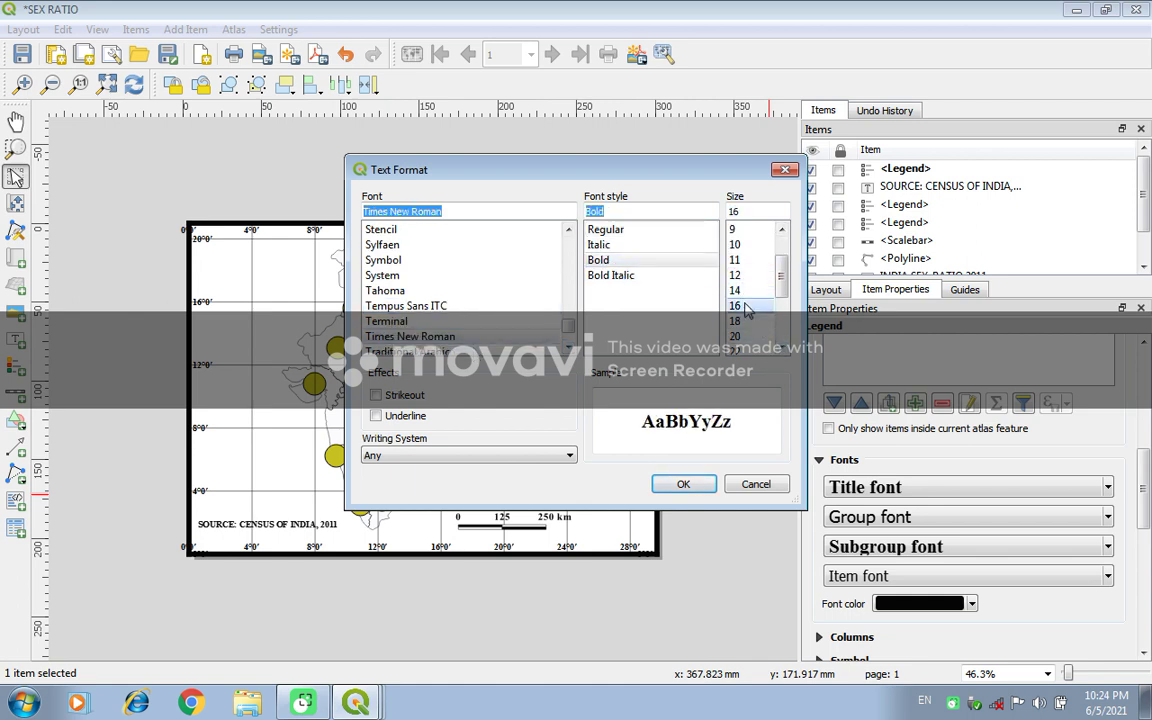
{"action": "left_click", "coordinate": [692, 486]}
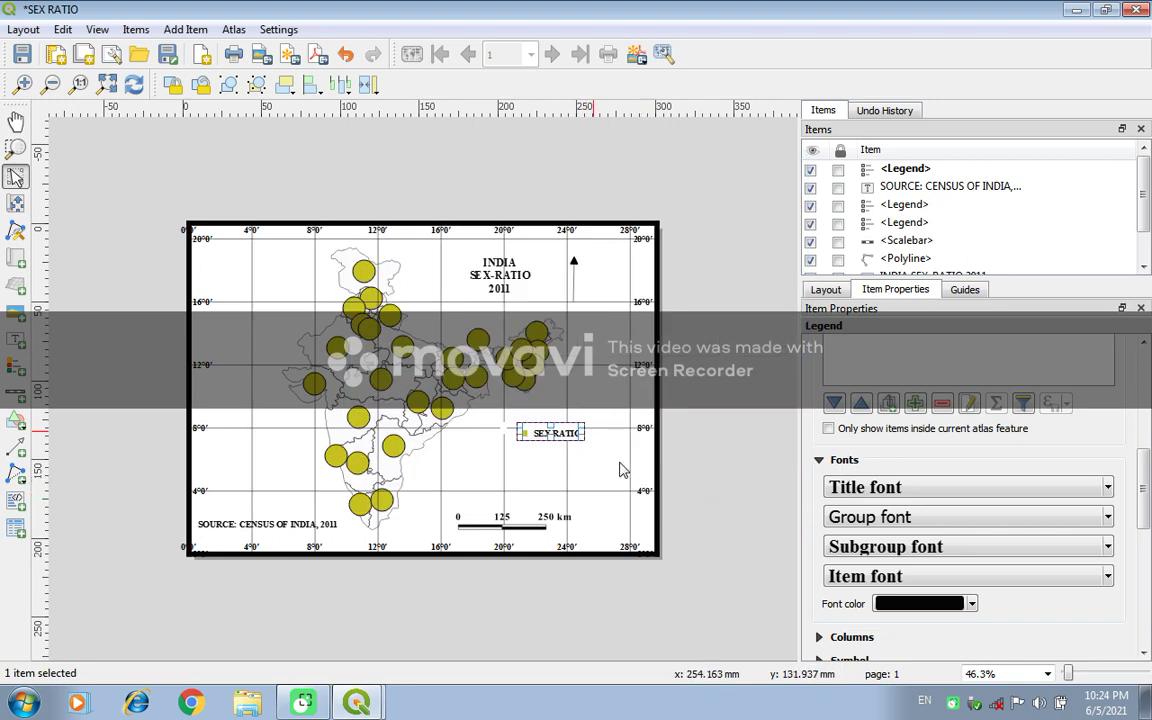
Set the legend's group font to Times New Roman Bold, size 16
{"action": "left_click", "coordinate": [899, 522]}
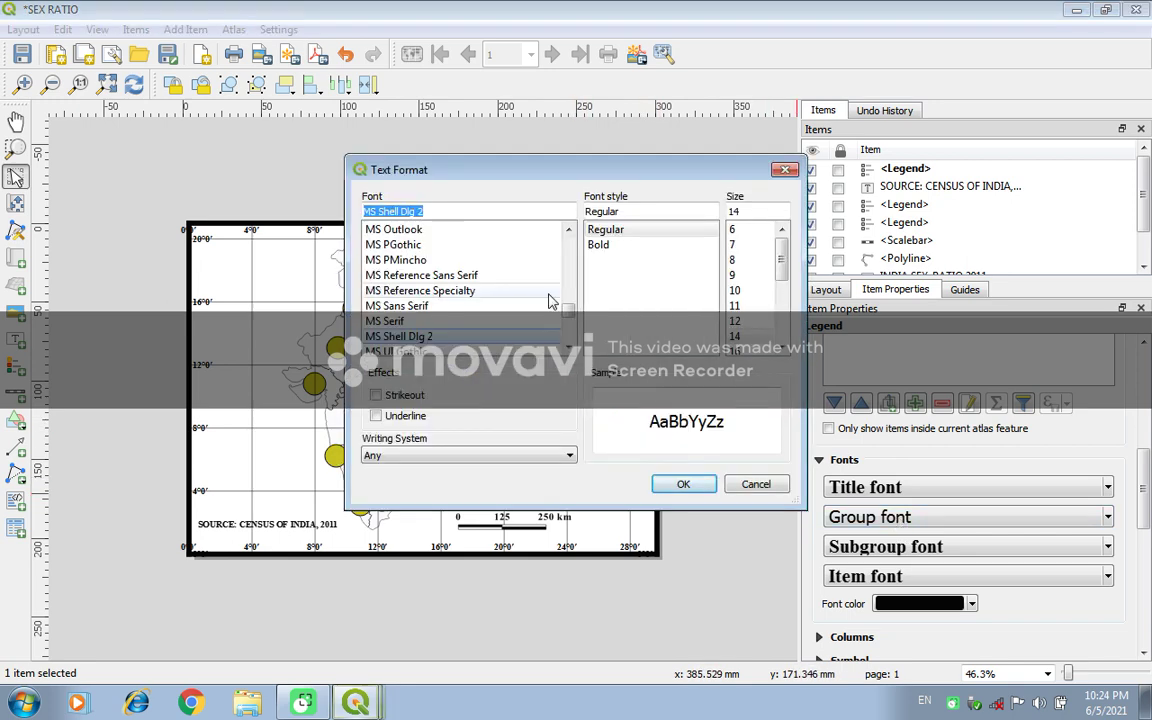
{"action": "key", "text": "t"}
{"action": "scroll", "coordinate": [515, 315], "scroll_direction": "down", "scroll_amount": 2}
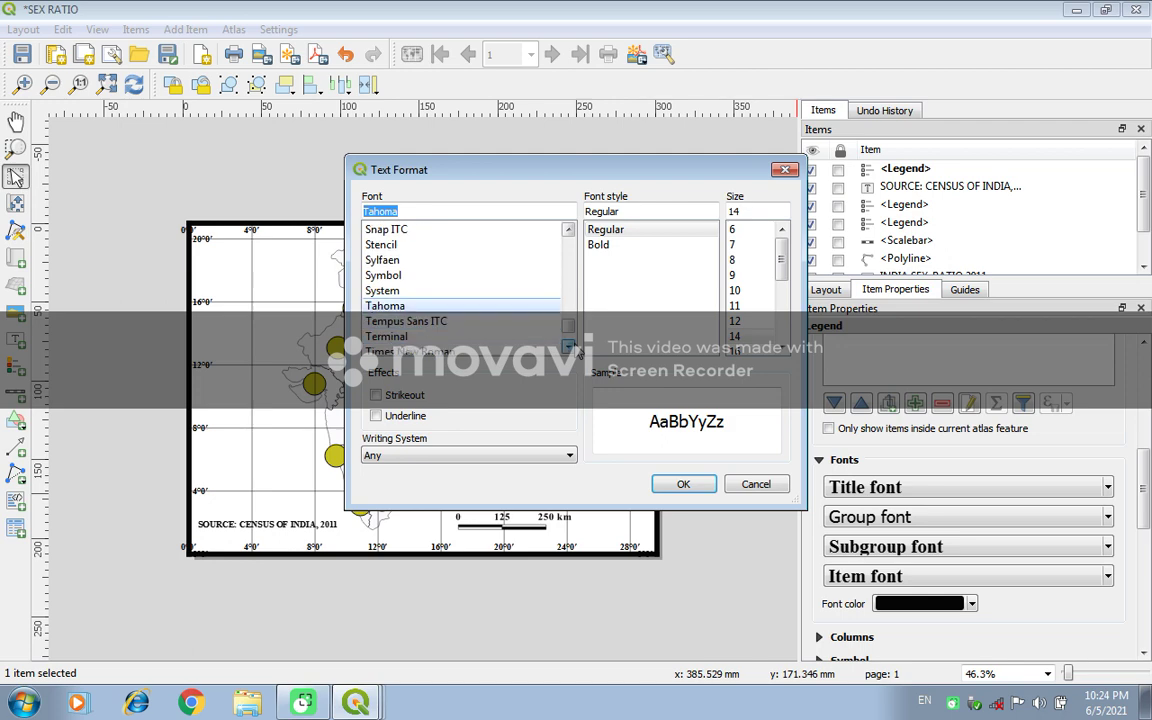
{"action": "left_click", "coordinate": [479, 322]}
{"action": "left_click", "coordinate": [598, 260]}
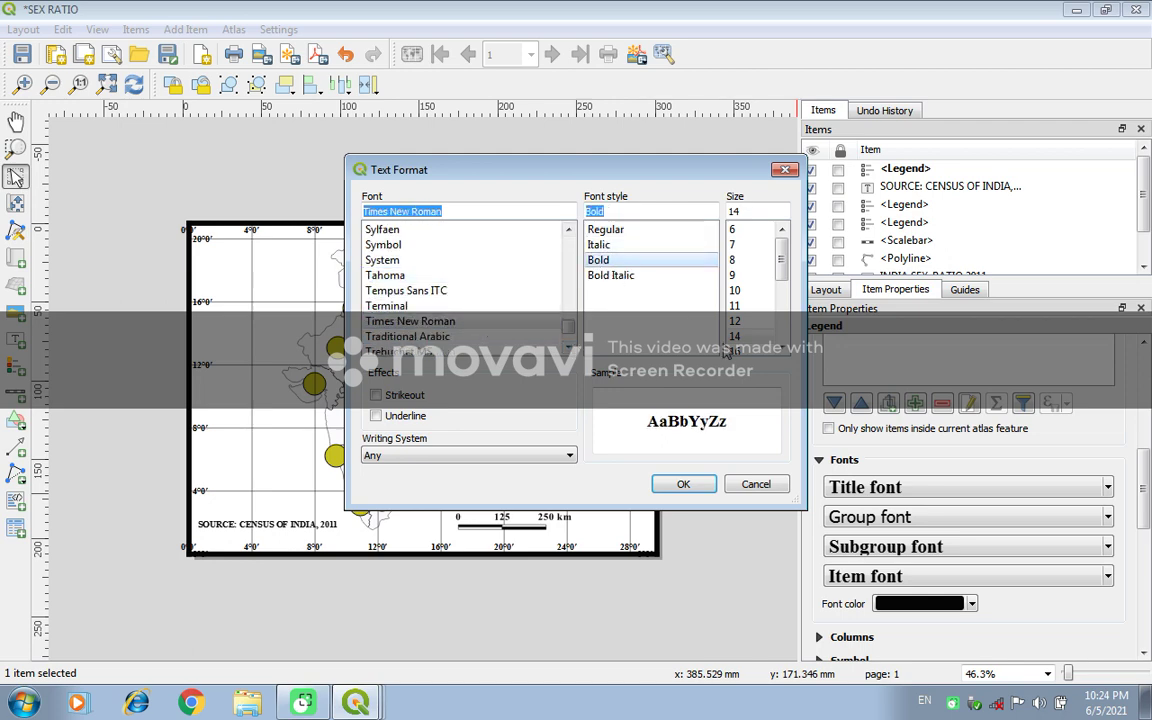
{"action": "left_click", "coordinate": [742, 352]}
{"action": "left_click", "coordinate": [685, 483]}
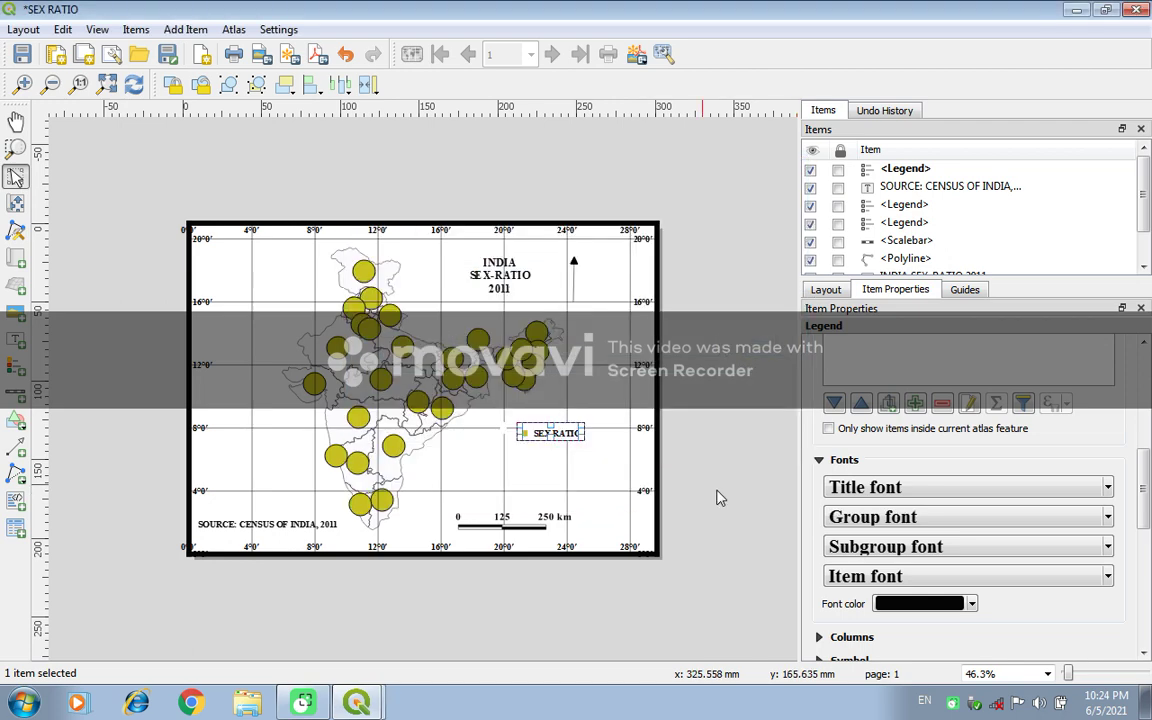
Examine the legend's symbol size and spacing settings and its remaining property groups
{"action": "left_click_drag", "start_coordinate": [1148, 512], "coordinate": [1147, 586]}
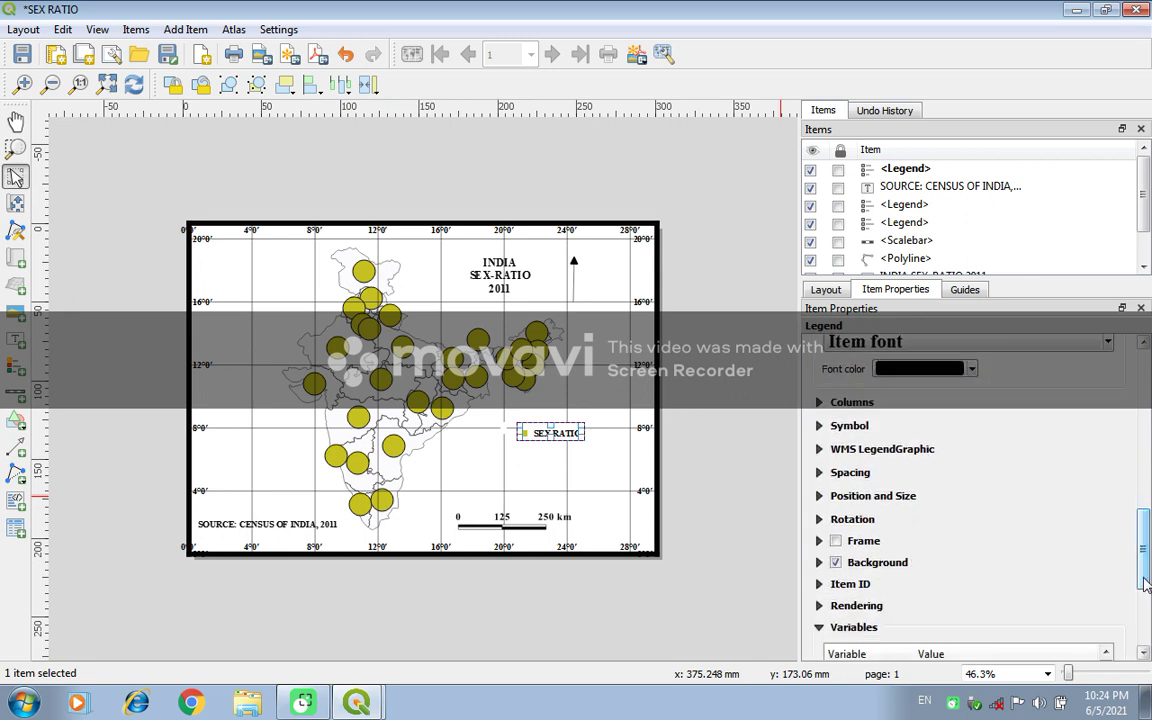
{"action": "left_click", "coordinate": [850, 426]}
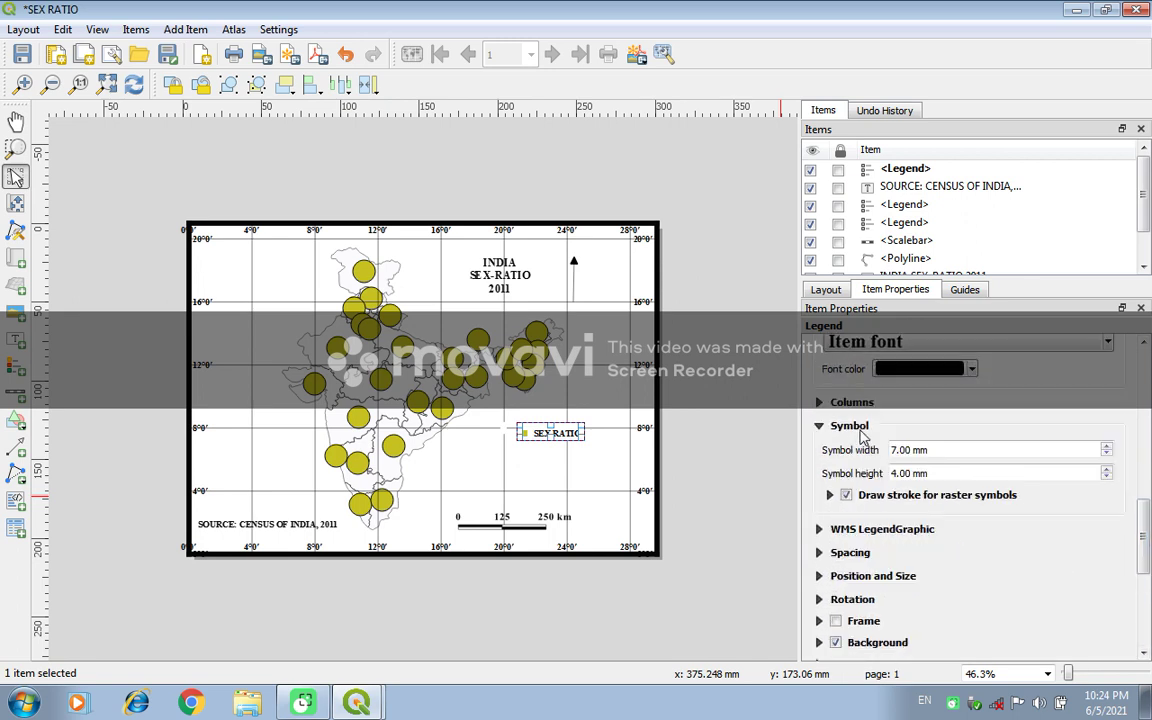
{"action": "left_click", "coordinate": [849, 426]}
{"action": "left_click", "coordinate": [860, 451]}
{"action": "left_click", "coordinate": [860, 450]}
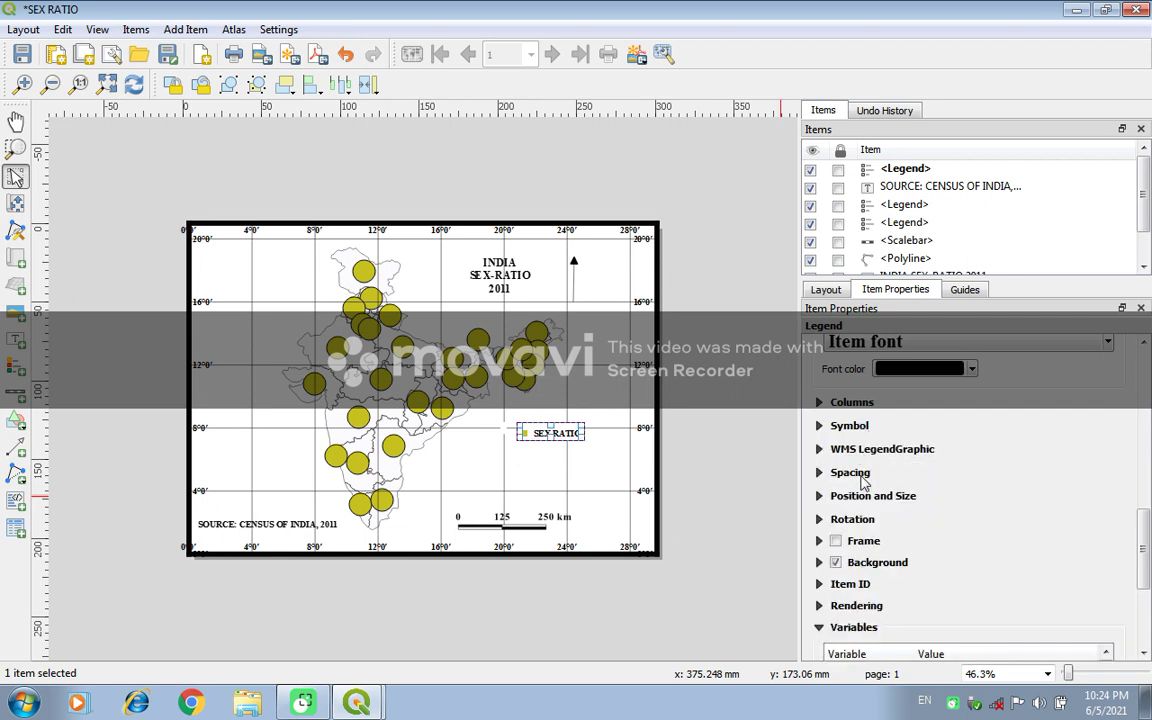
{"action": "left_click", "coordinate": [860, 474]}
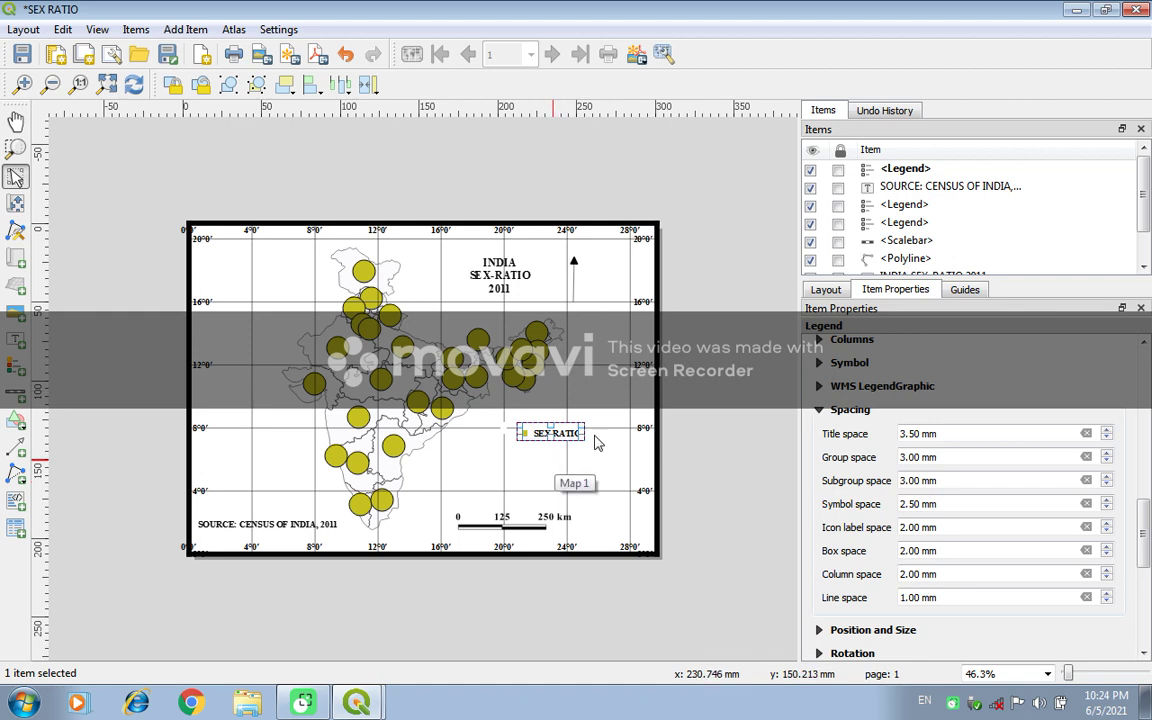
{"action": "left_click", "coordinate": [820, 409]}
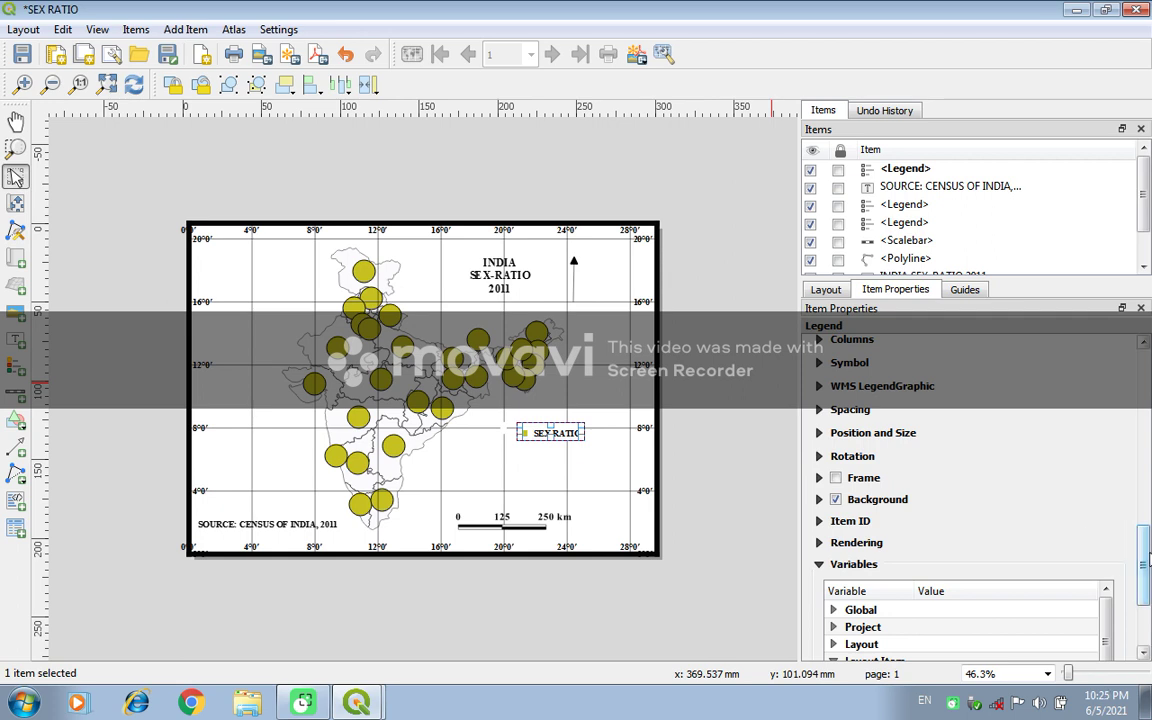
{"action": "left_click_drag", "start_coordinate": [1143, 566], "coordinate": [1146, 600]}
{"action": "scroll", "coordinate": [1146, 600], "scroll_direction": "up", "scroll_amount": 2}
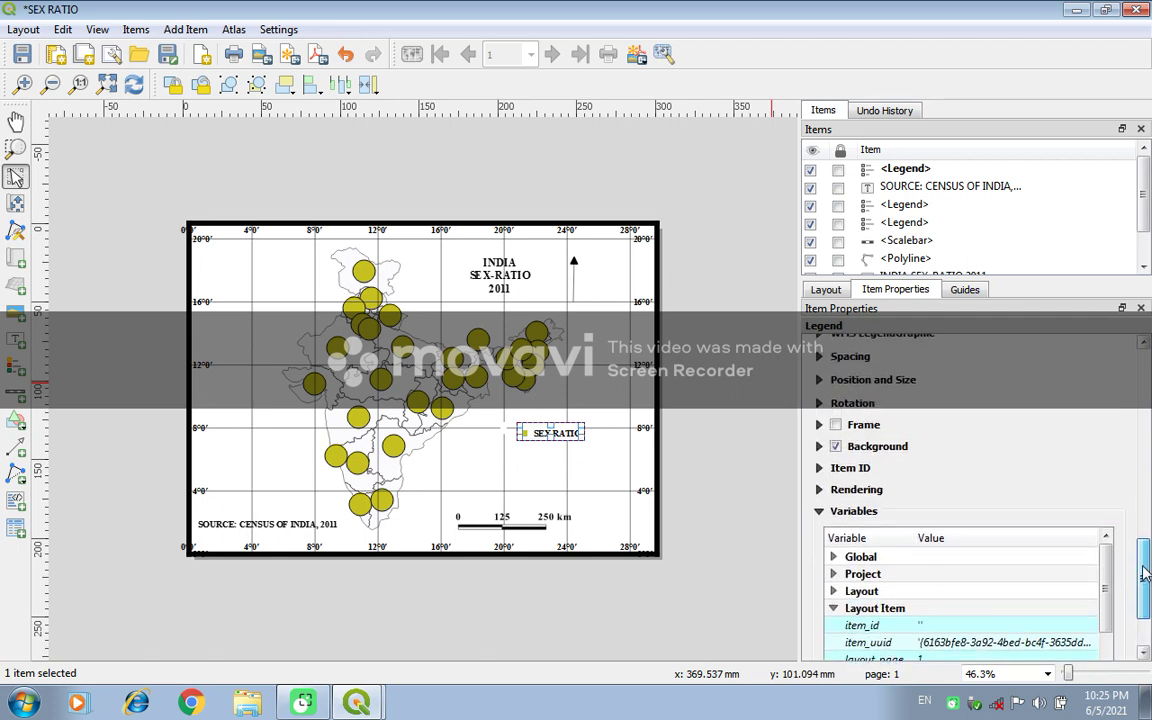
Move the SEX RATIO legend slightly down toward the scale bar
{"action": "left_click", "coordinate": [578, 419]}
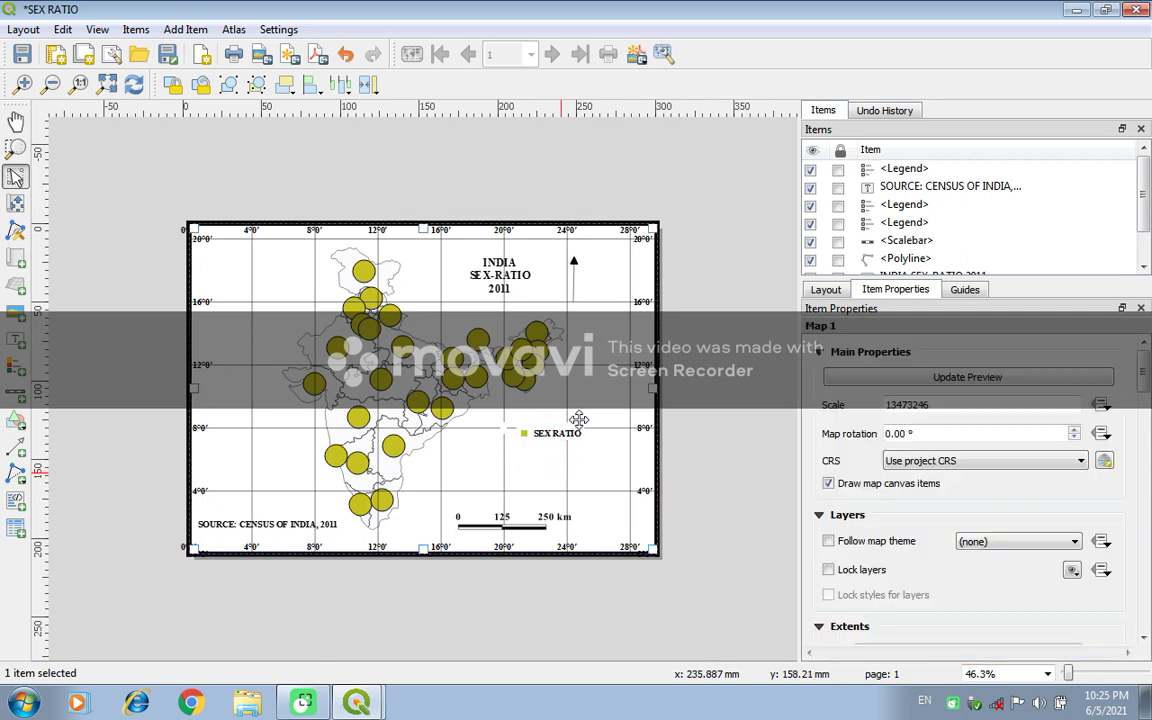
{"action": "left_click", "coordinate": [562, 438]}
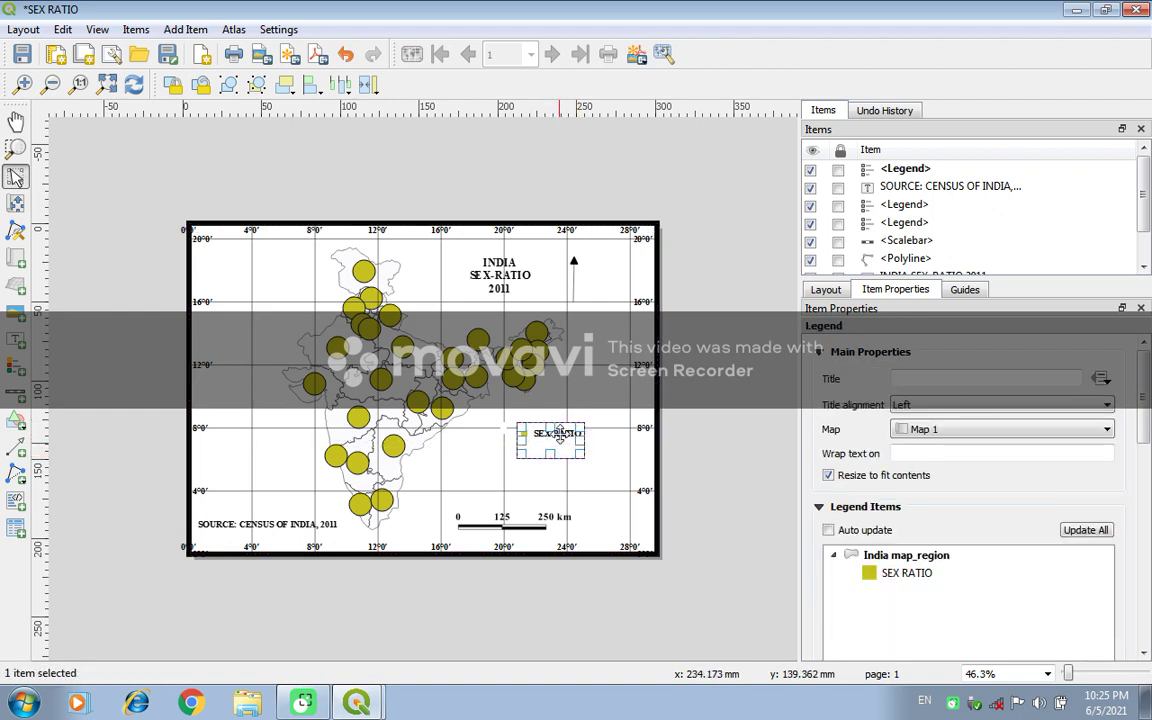
{"action": "mouse_move", "coordinate": [557, 444]}
{"action": "left_mouse_down"}
{"action": "mouse_move", "coordinate": [558, 469]}
{"action": "mouse_move", "coordinate": [555, 450]}
{"action": "left_mouse_up"}
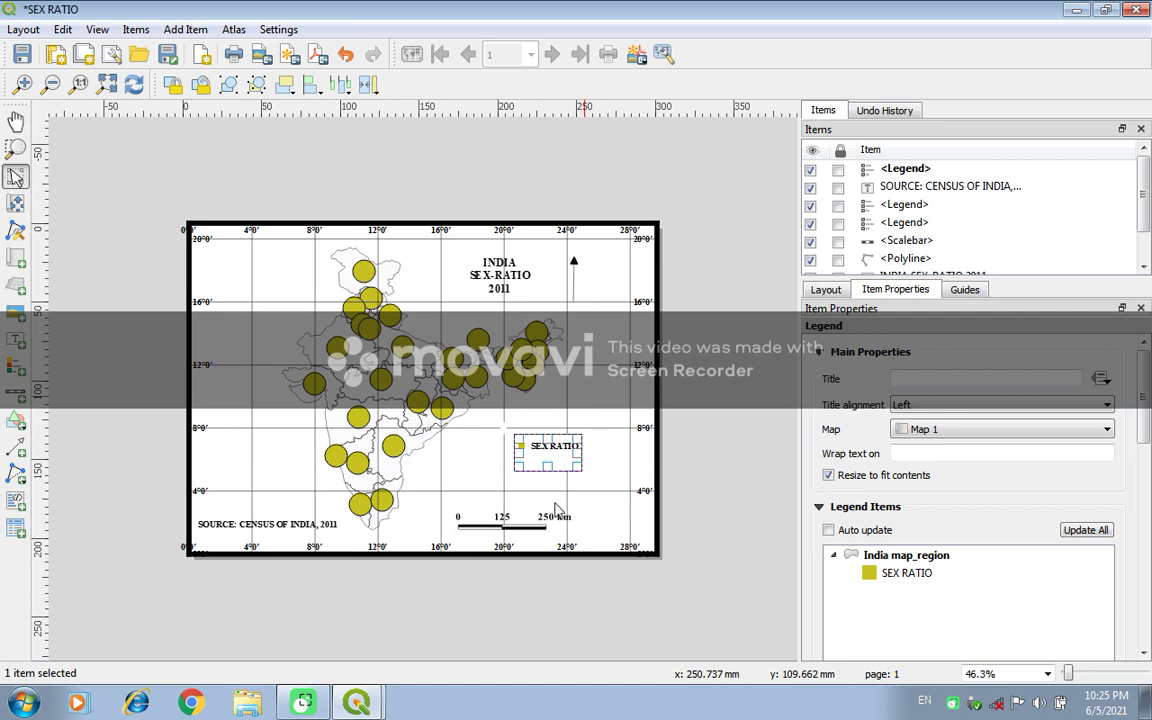
Try shifting the India map frame slightly down the page
{"action": "left_click", "coordinate": [502, 462]}
{"action": "mouse_move", "coordinate": [537, 535]}
{"action": "left_mouse_down"}
{"action": "mouse_move", "coordinate": [552, 521]}
{"action": "mouse_move", "coordinate": [536, 544]}
{"action": "left_mouse_up"}
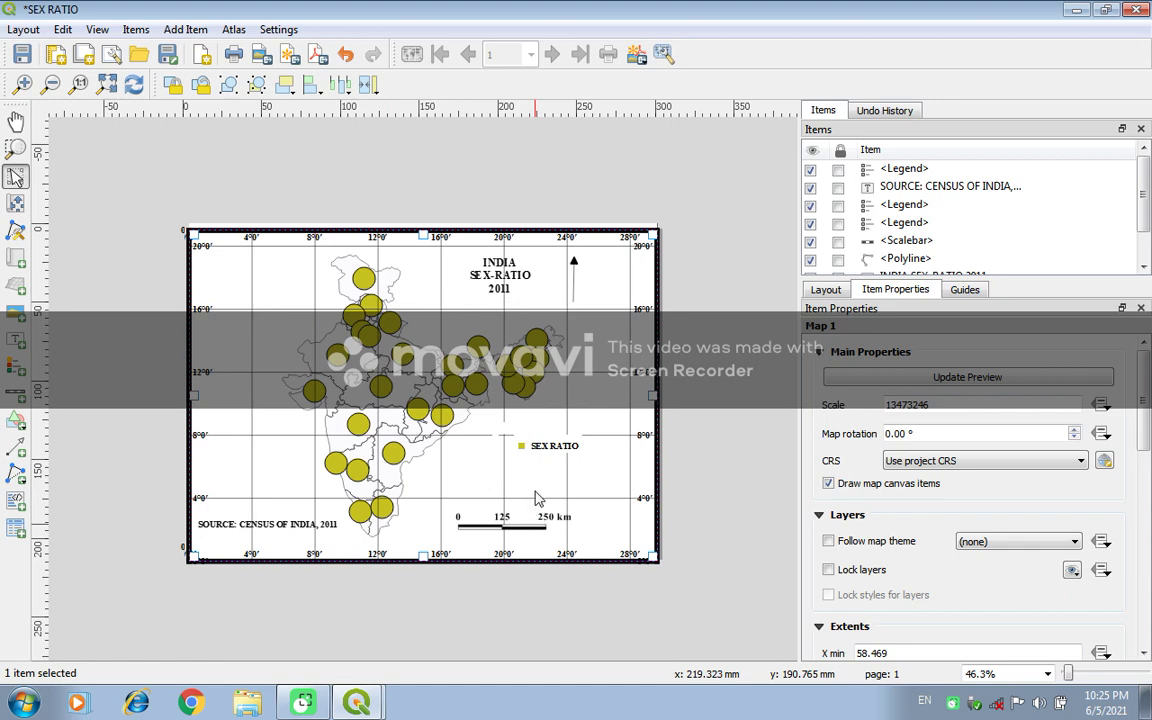
{"action": "left_click", "coordinate": [505, 519]}
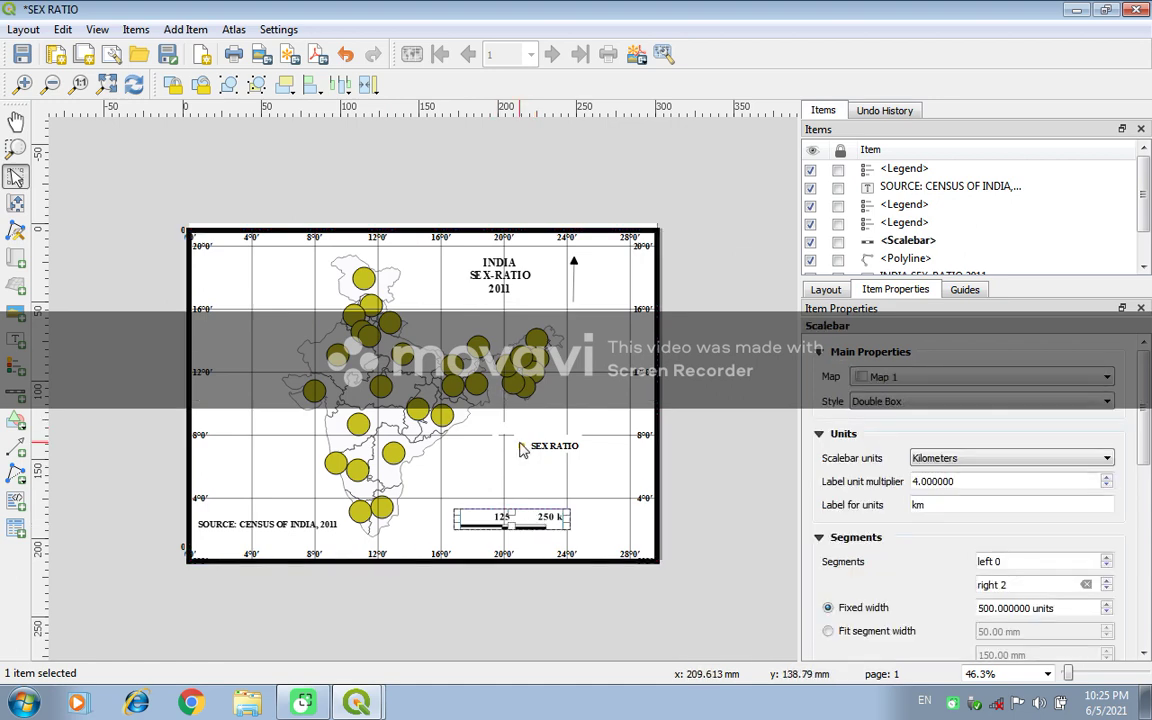
{"action": "left_click", "coordinate": [520, 450]}
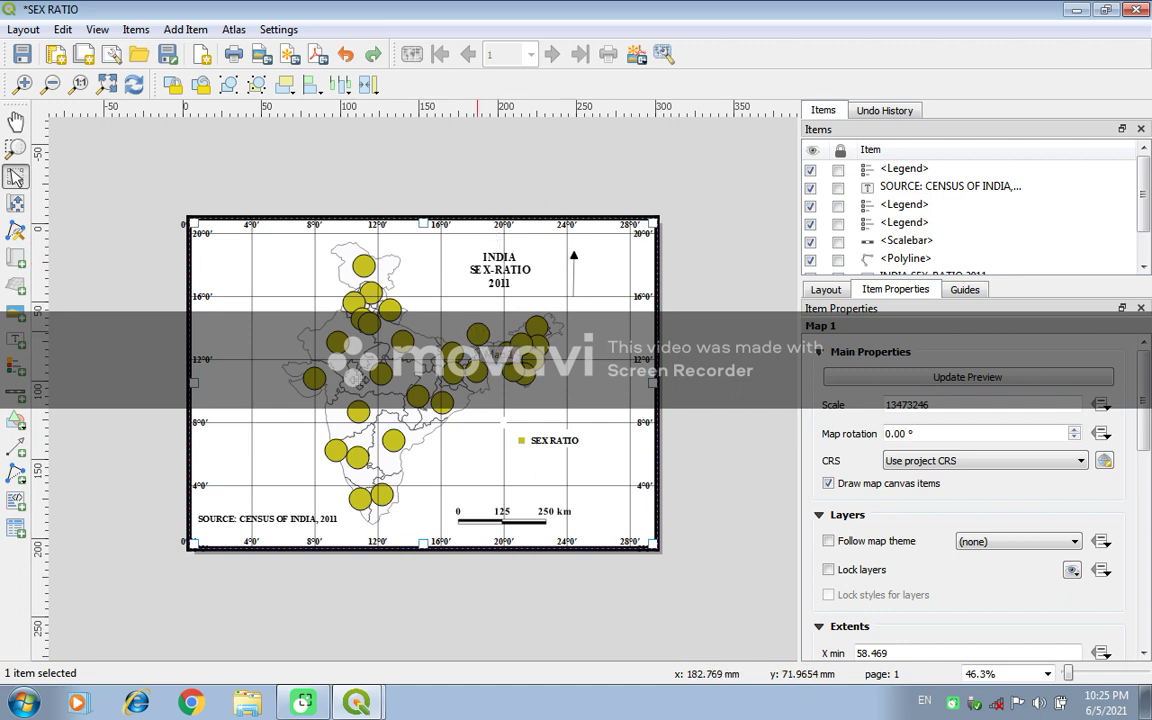
Export the layout to the Desktop as a PDF named SEX RATIO, keeping the default export options
{"action": "left_click", "coordinate": [231, 62]}
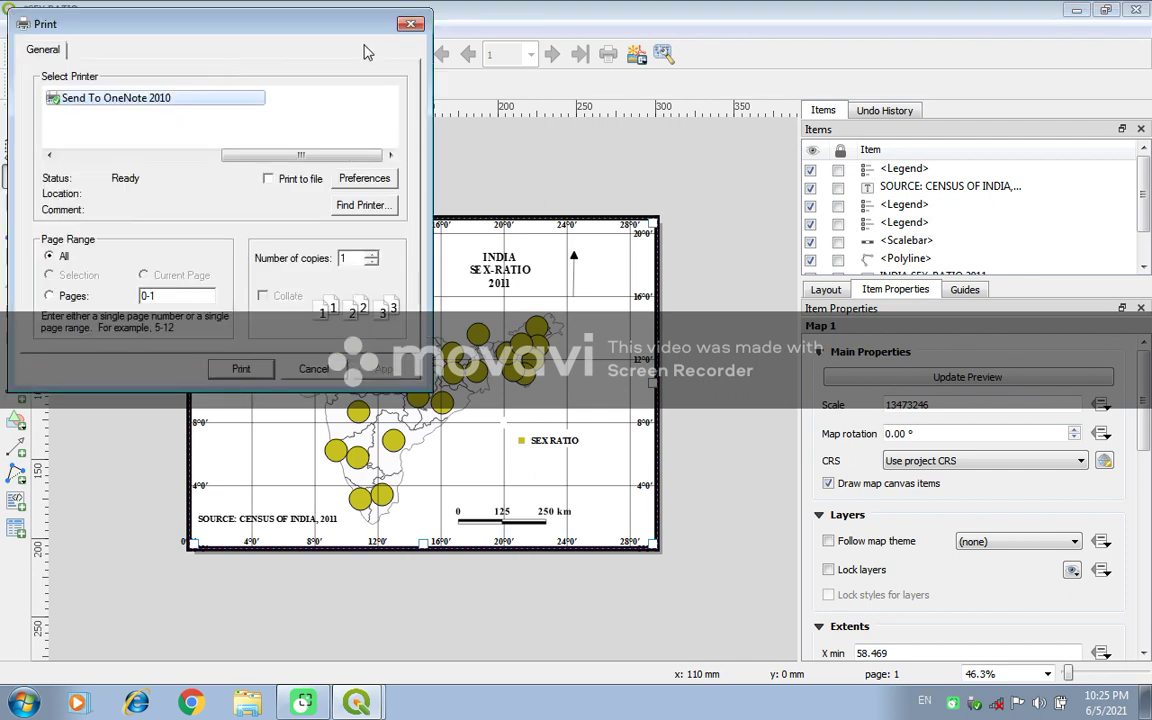
{"action": "left_click", "coordinate": [413, 25]}
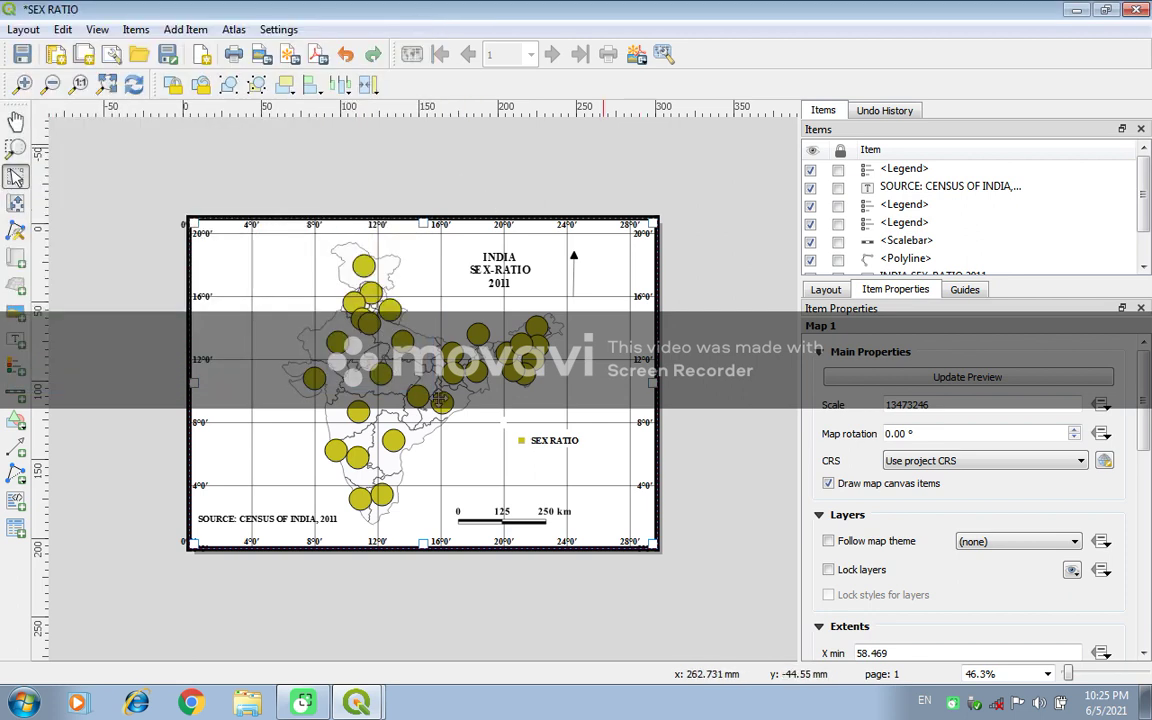
{"action": "left_click", "coordinate": [24, 30]}
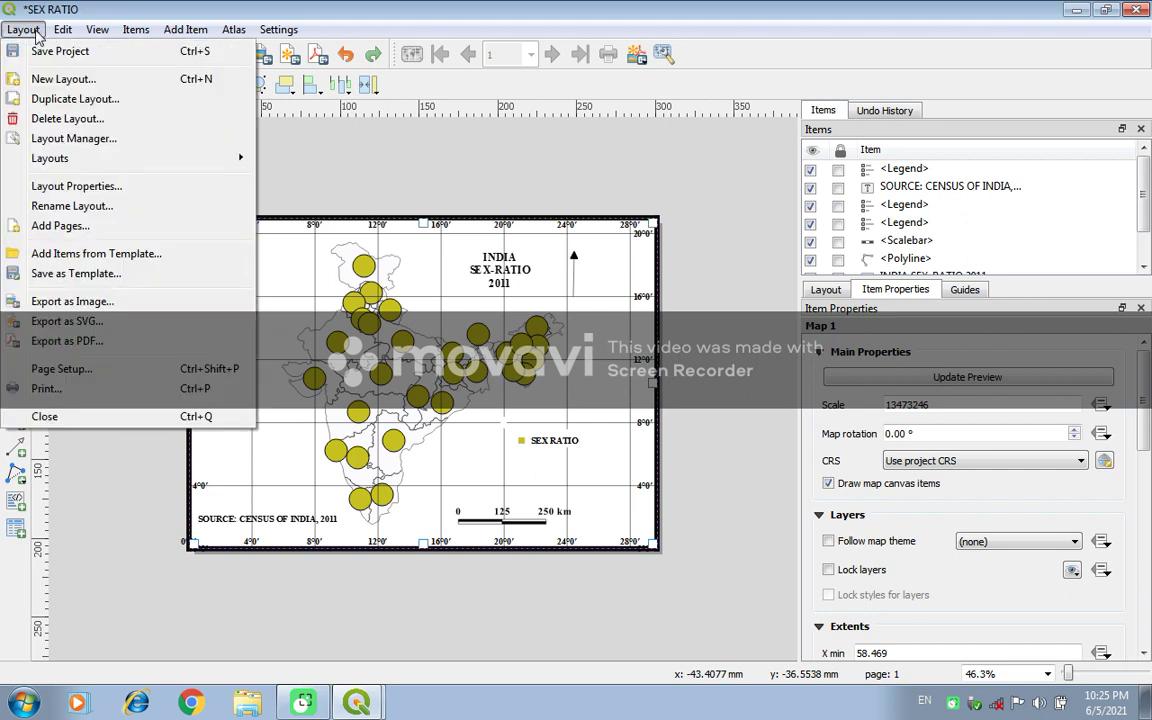
{"action": "left_click", "coordinate": [62, 343]}
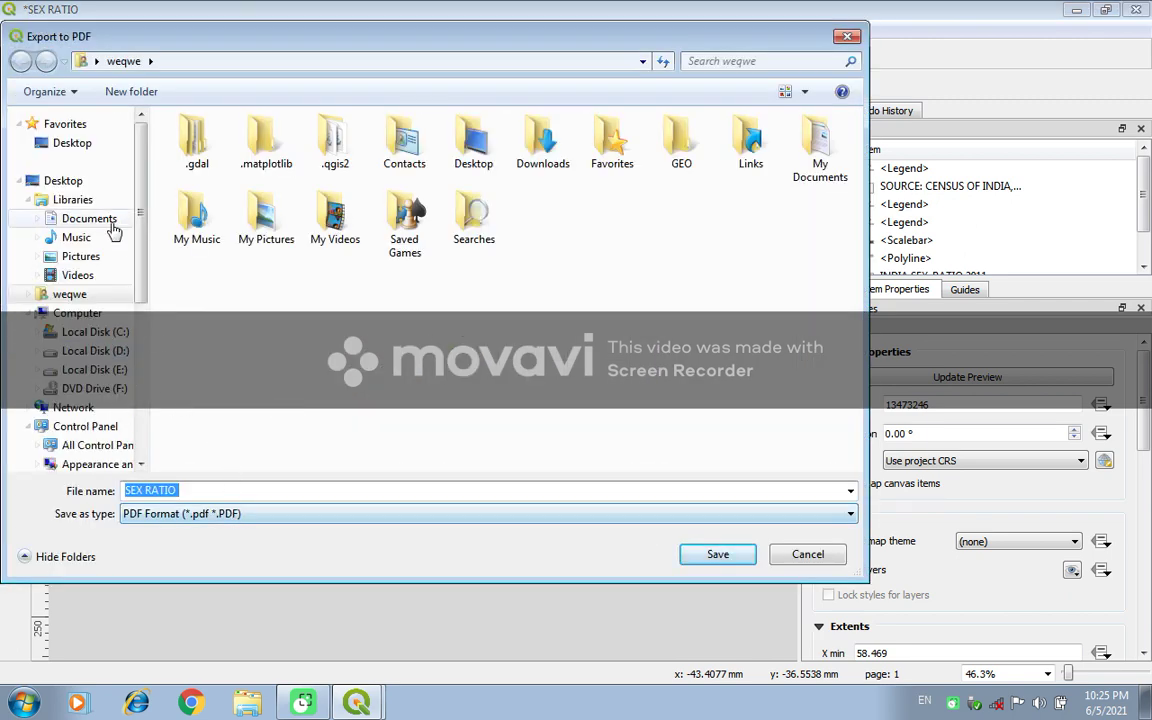
{"action": "left_click", "coordinate": [72, 143]}
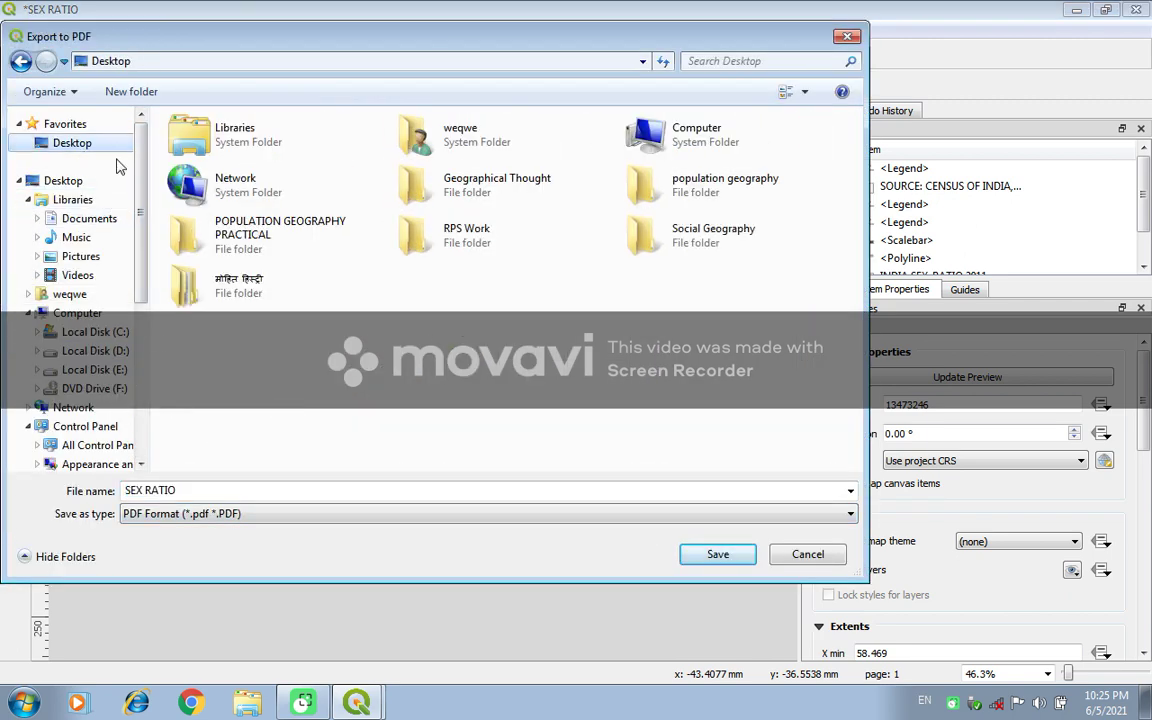
{"action": "left_click", "coordinate": [706, 553]}
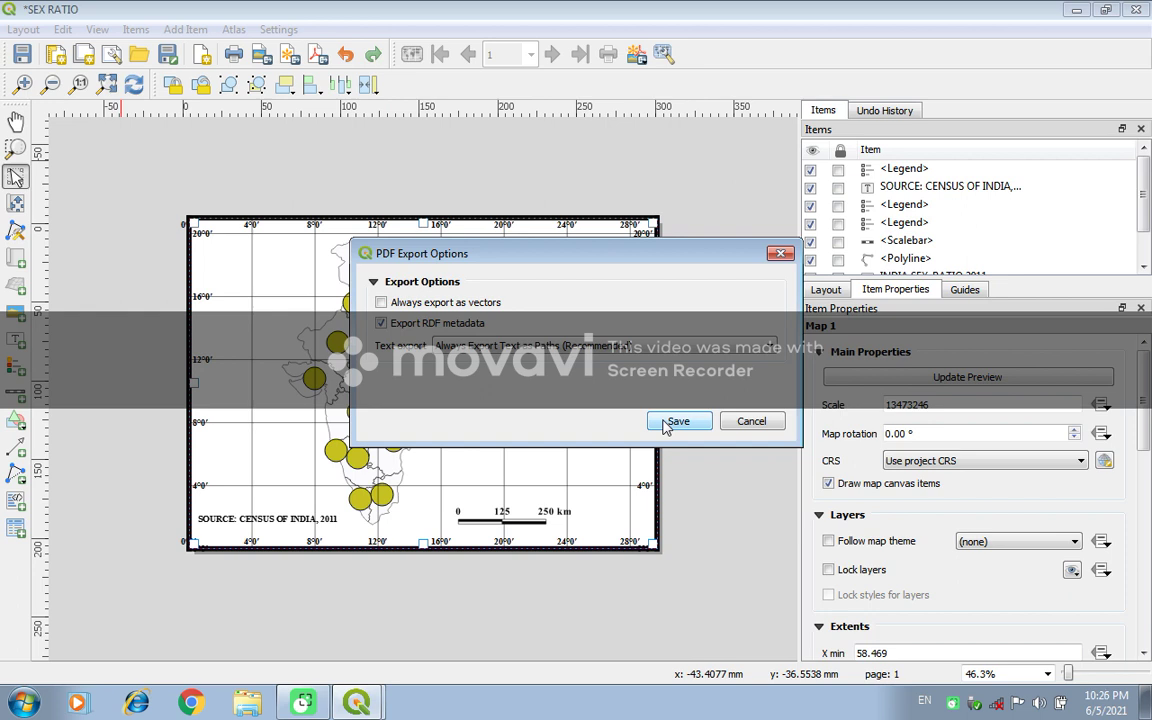
{"action": "left_click", "coordinate": [665, 424]}
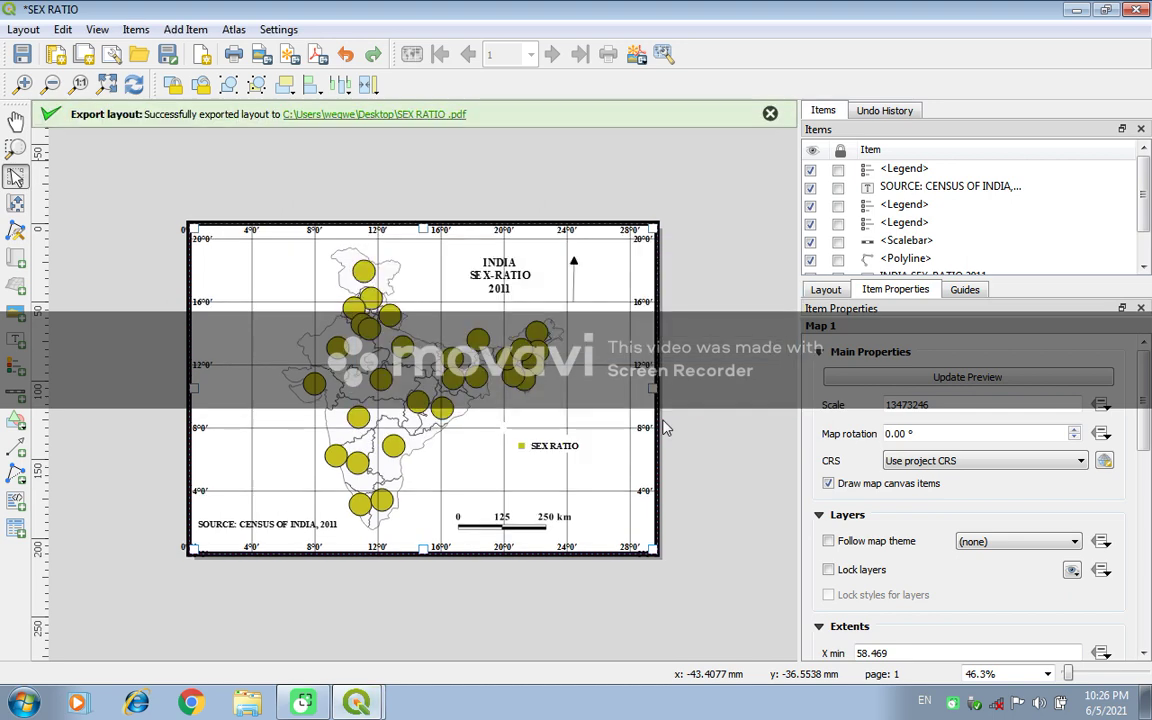
Switch to the desktop, view the exported SEX RATIO PDF in Adobe Reader, and close it
{"action": "left_click", "coordinate": [1077, 11]}
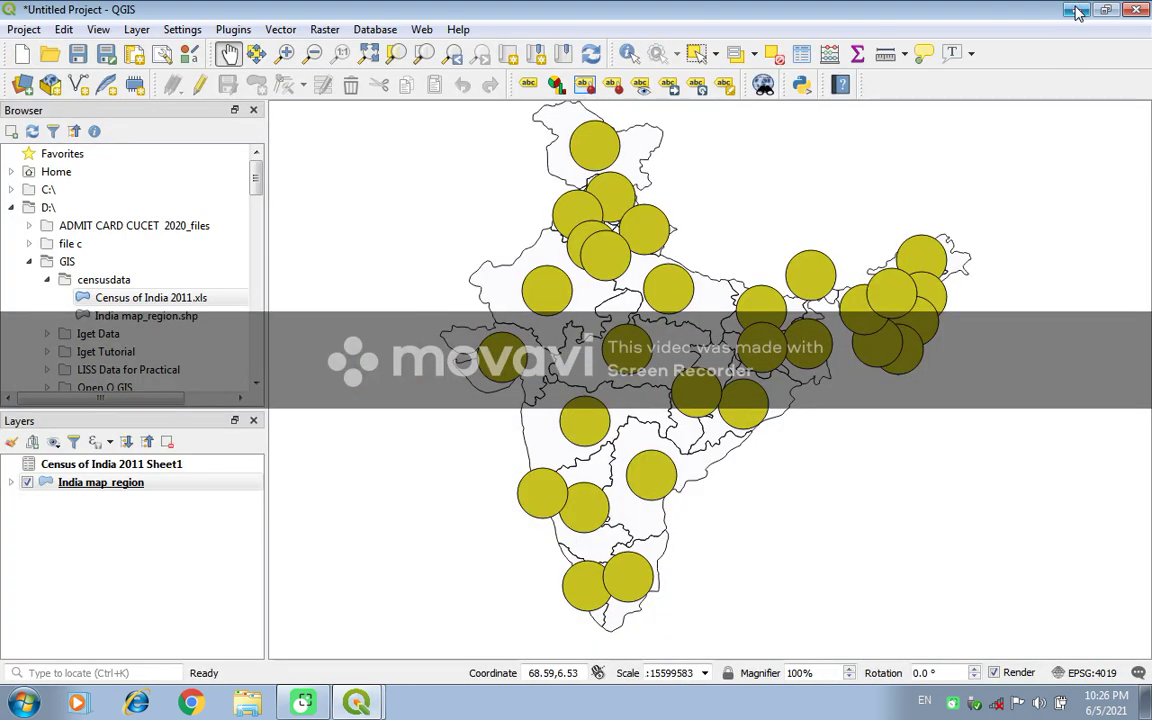
{"action": "left_click", "coordinate": [1077, 11]}
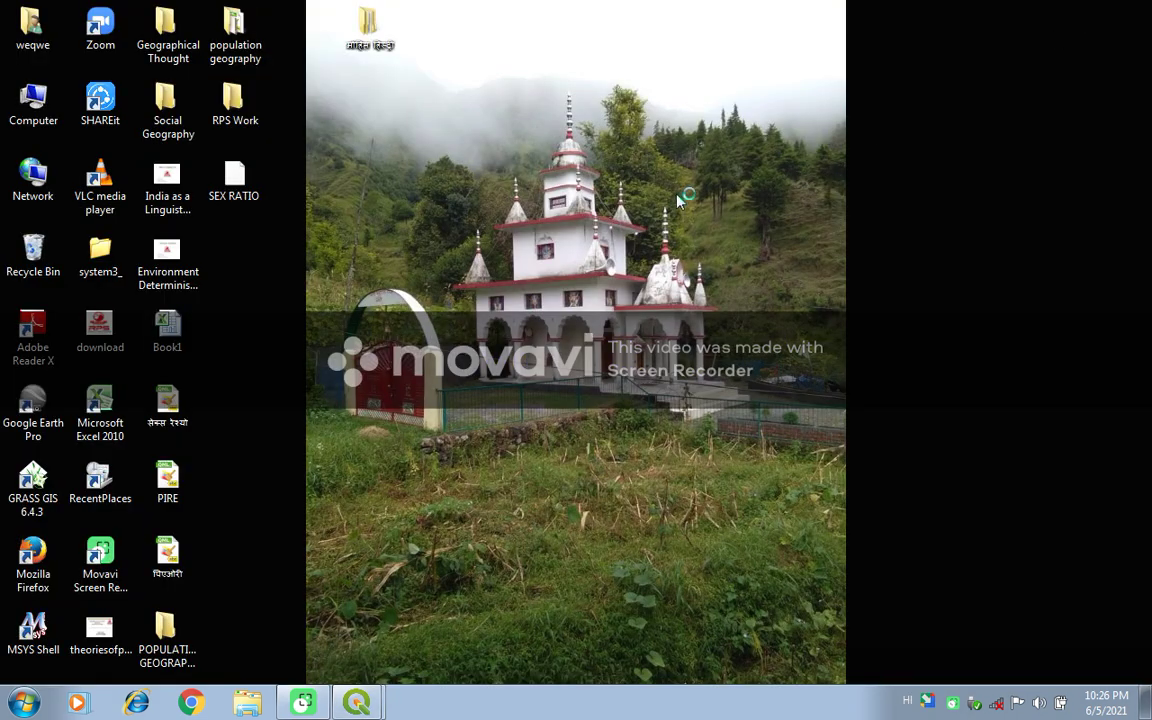
{"action": "double_click", "coordinate": [238, 198]}
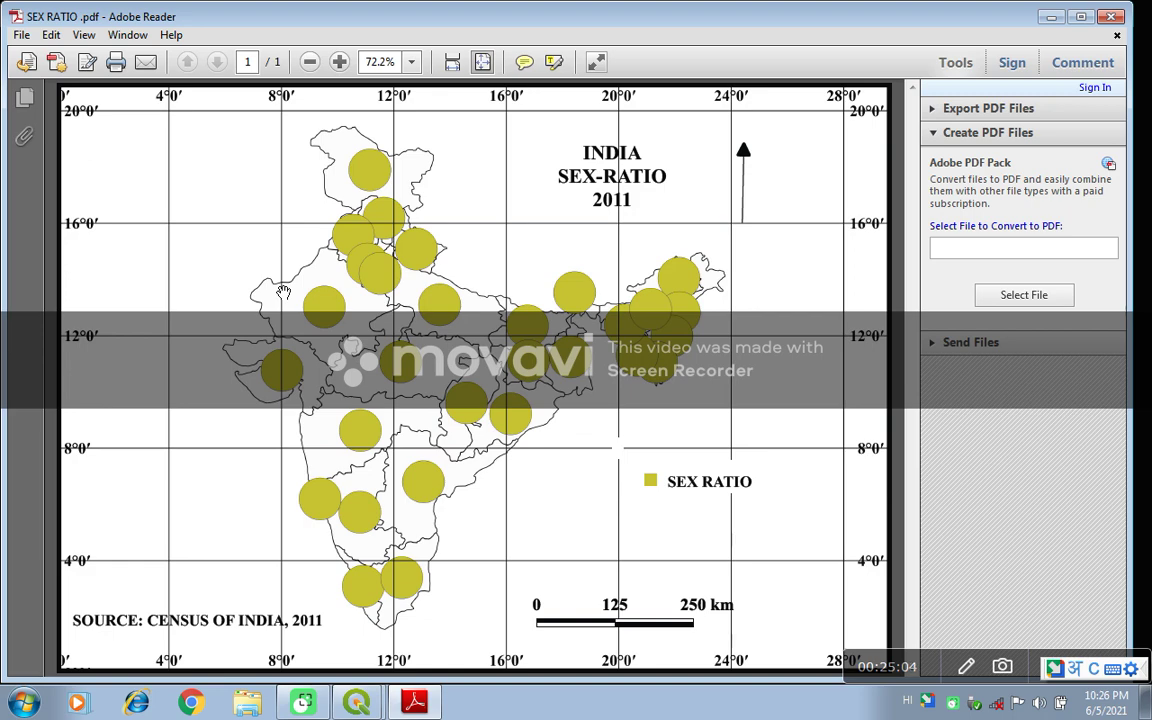
{"action": "left_click", "coordinate": [1114, 19]}
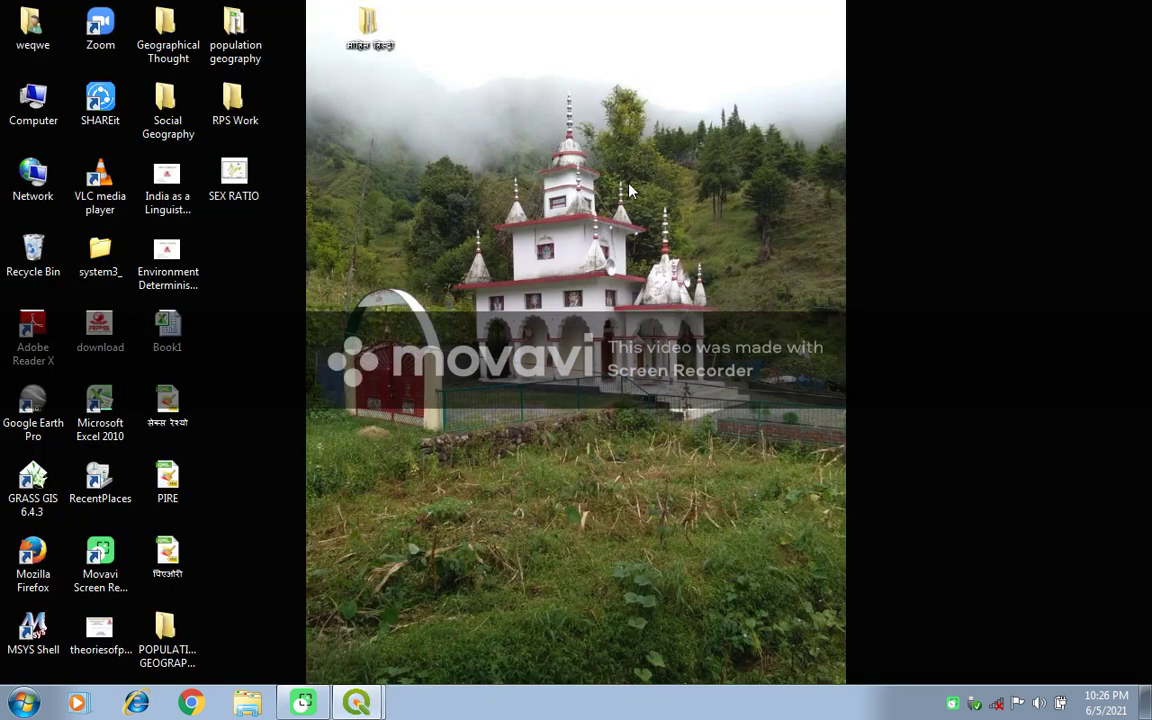